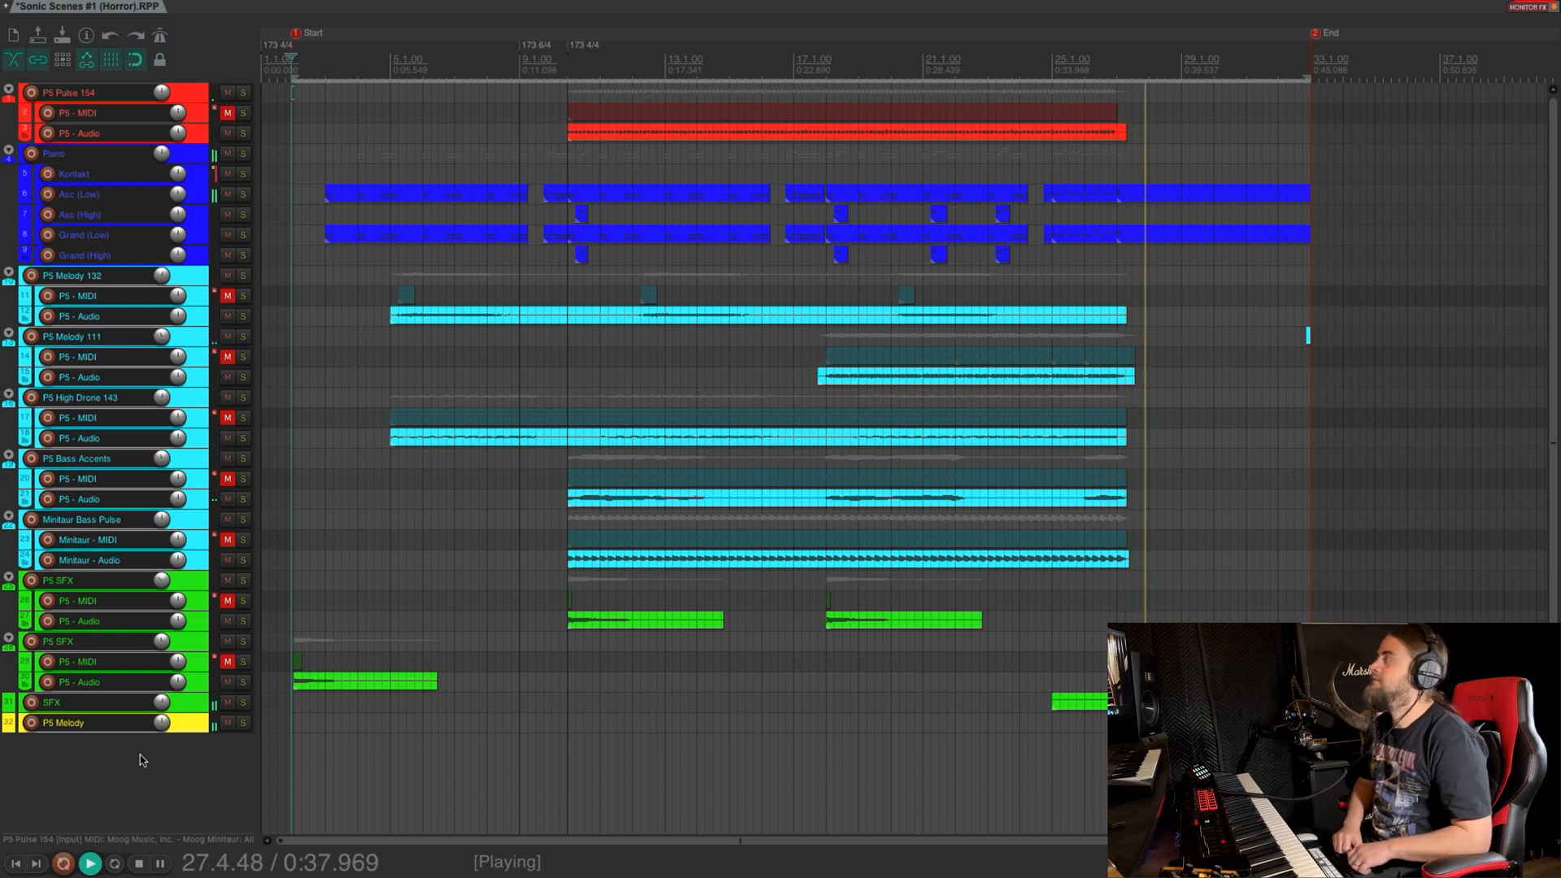
# Stop playback and open the Kontakt instrument loaded on the Kontakt track
pyautogui.press('space')
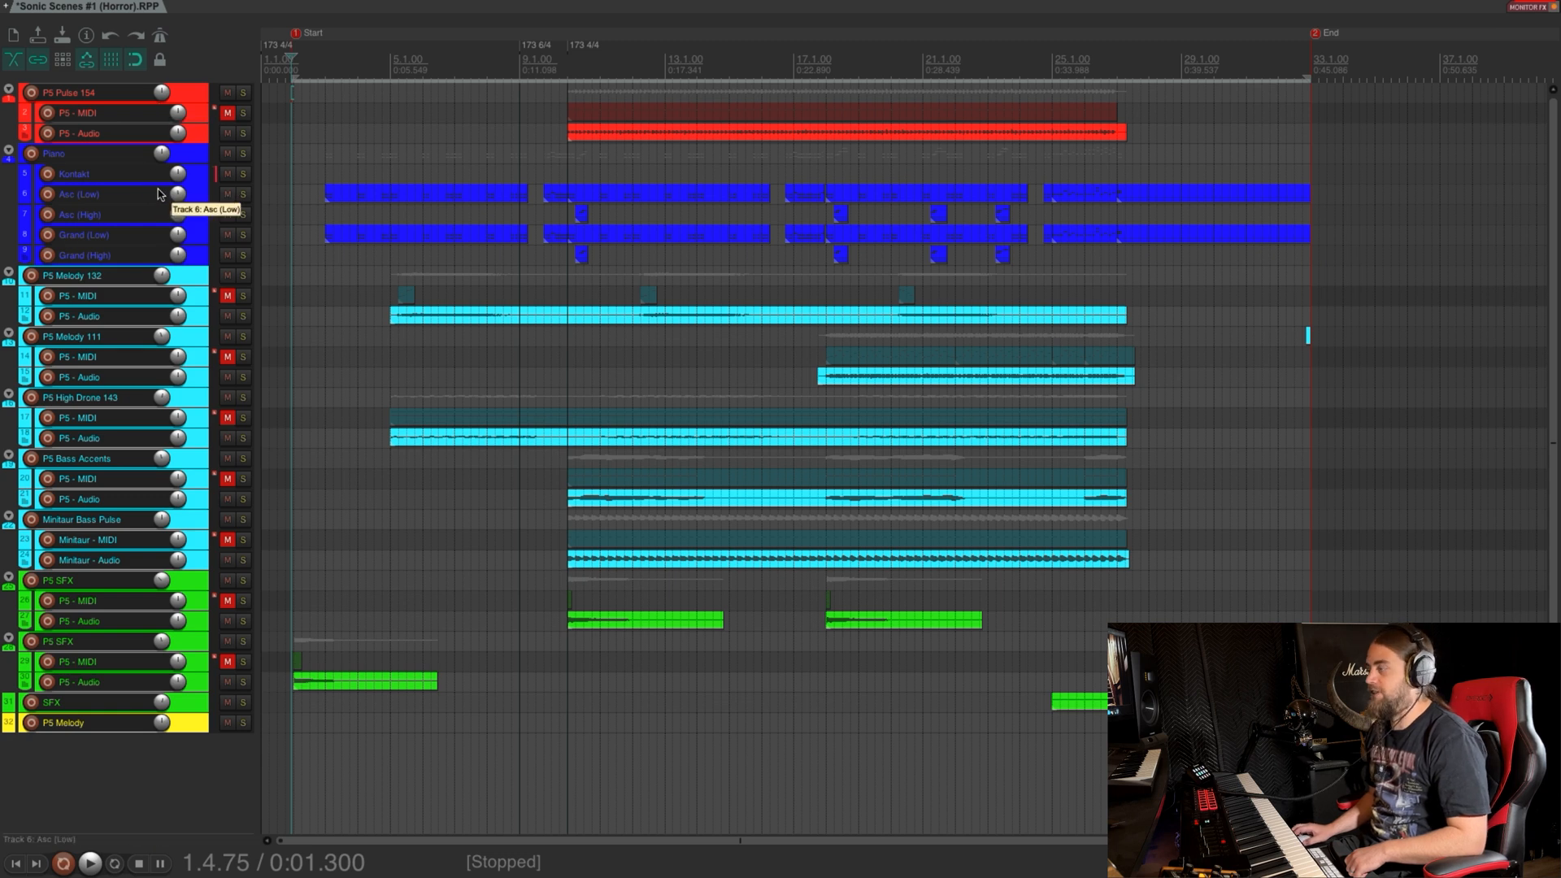
pyautogui.moveTo(159, 194); pyautogui.dragTo(176, 183)
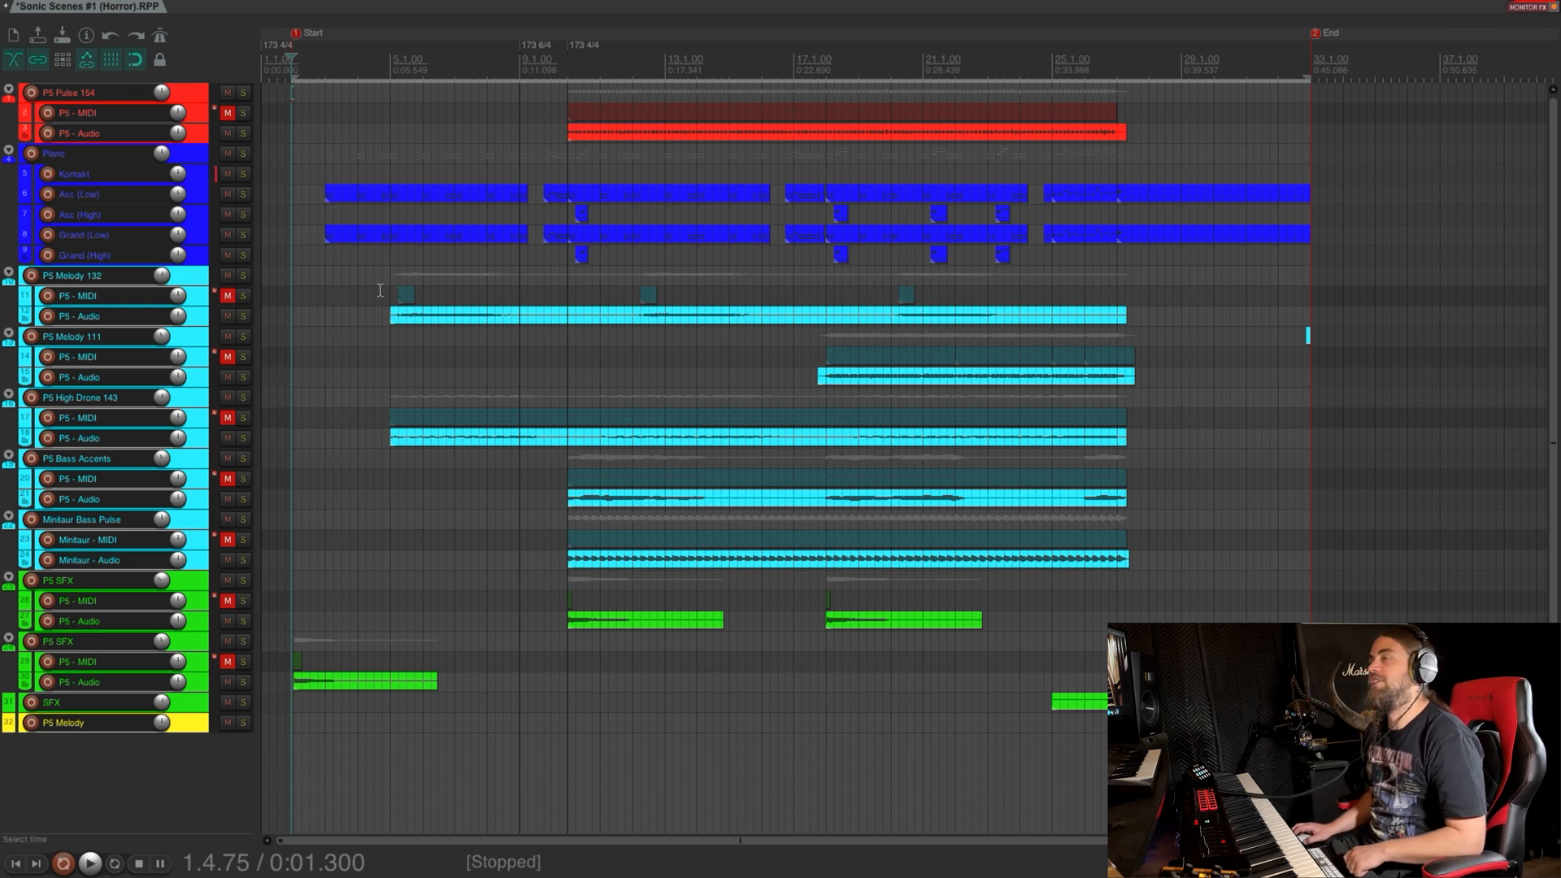
pyautogui.click(196, 180)
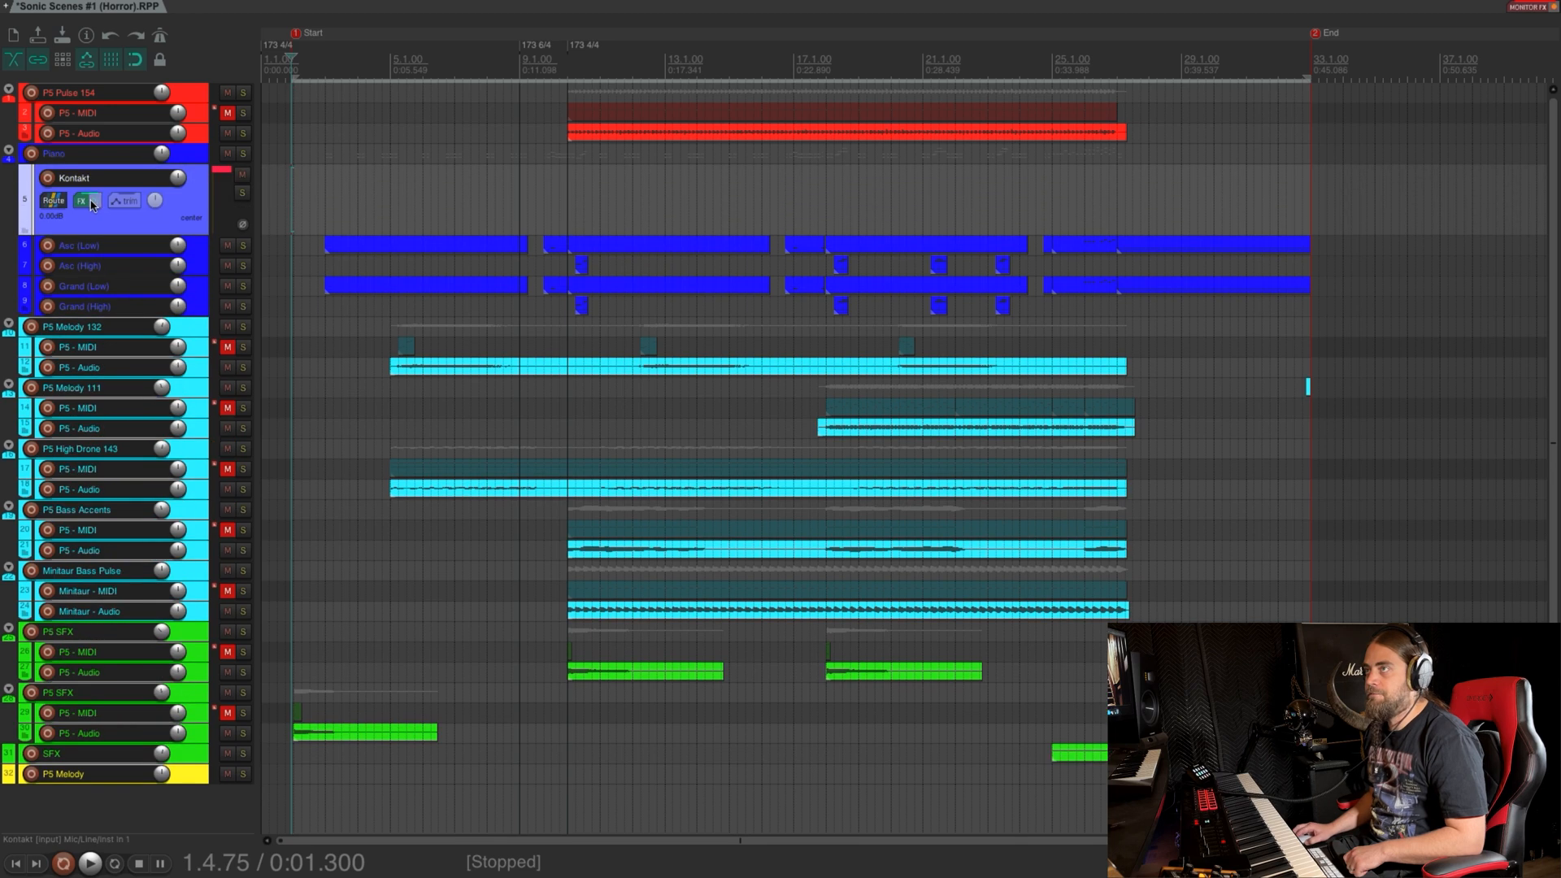
pyautogui.click(81, 200)
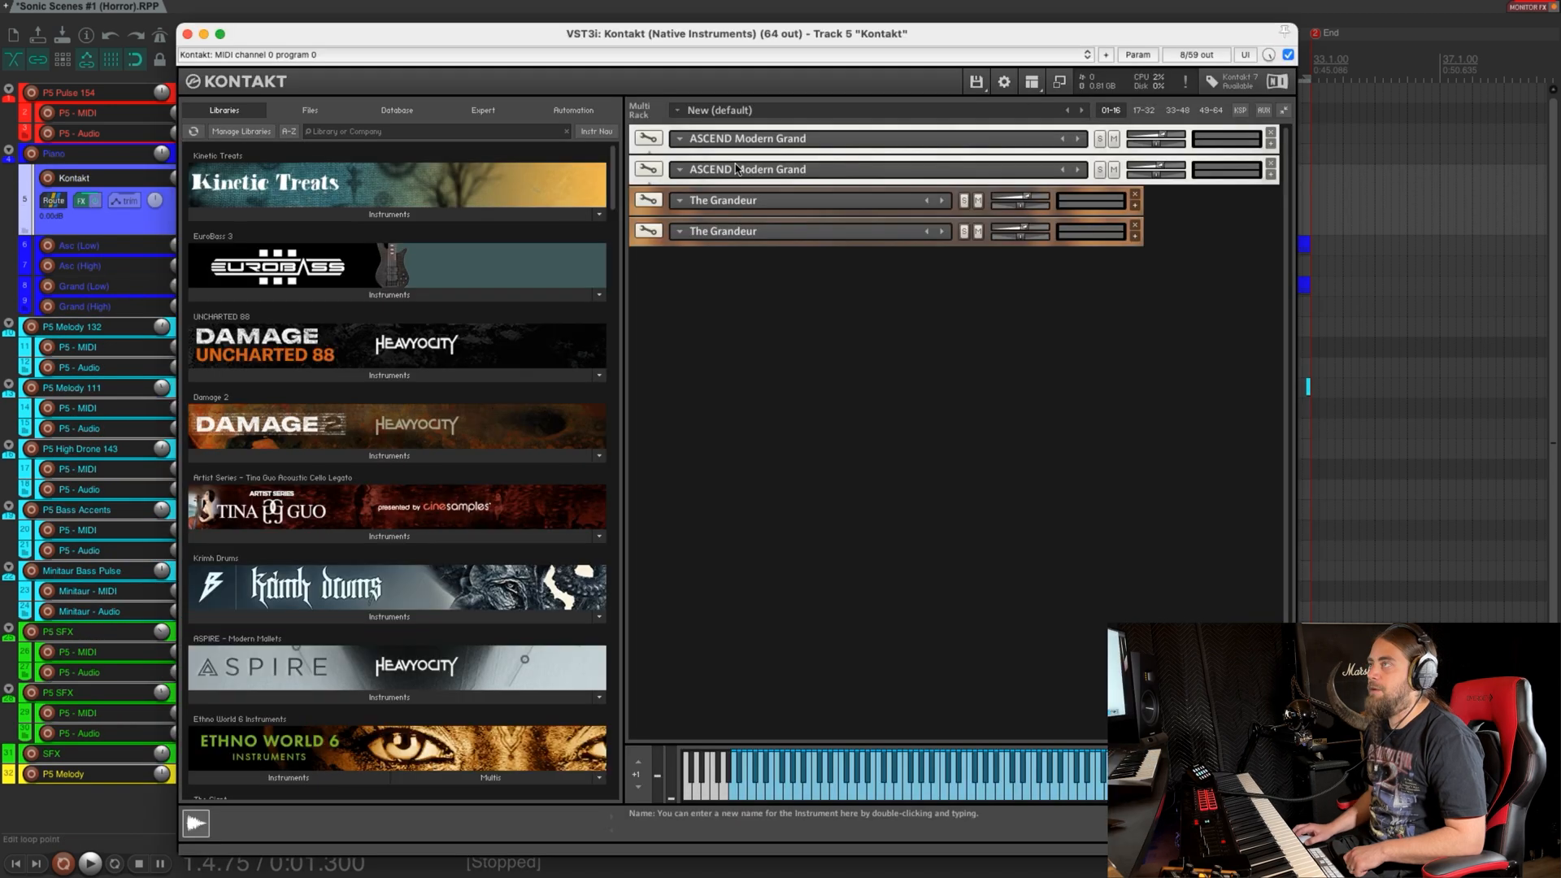
# Expand the first ASCEND Modern Grand and the first The Grandeur in Kontakt's rack to show their controls
pyautogui.click(1271, 144)
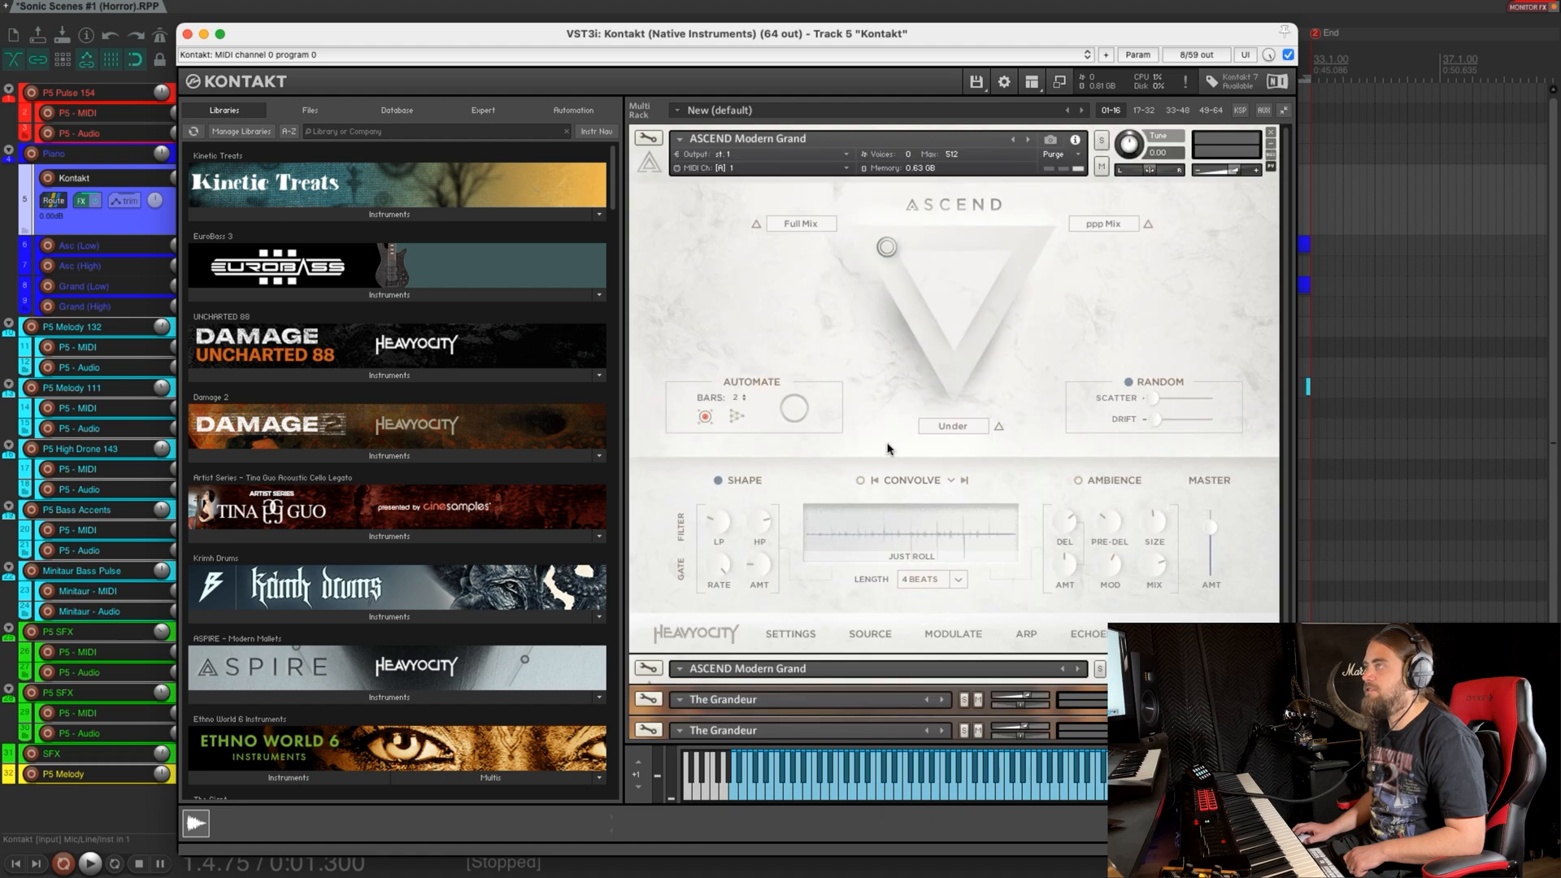
pyautogui.scroll(-2, 1192, 549)
pyautogui.scroll(-1, 1192, 548)
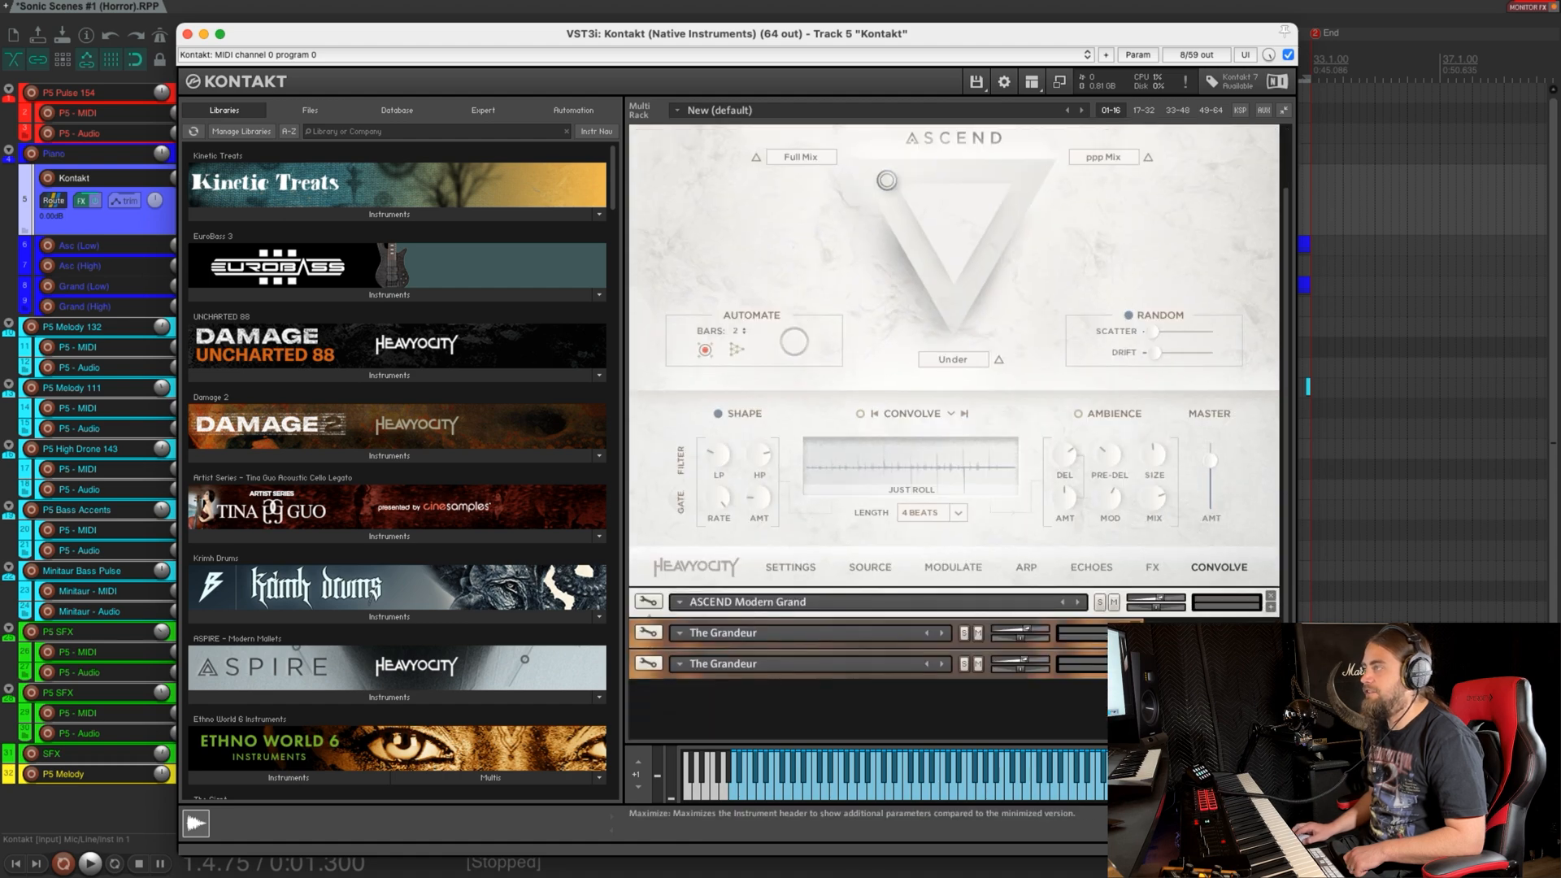
pyautogui.click(1134, 639)
pyautogui.scroll(-8, 931, 567)
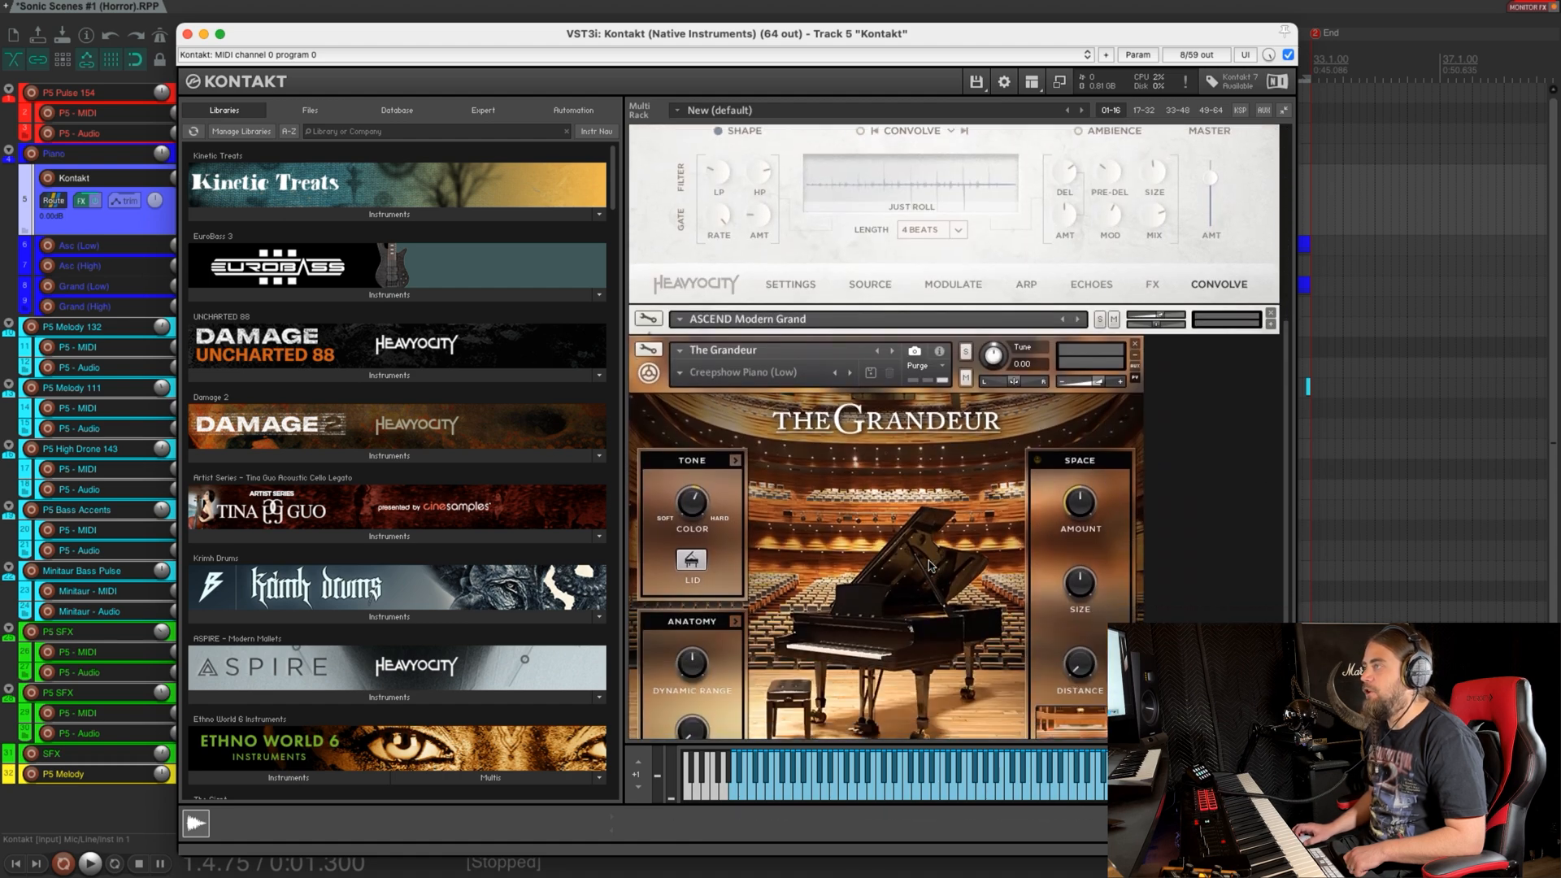
pyautogui.scroll(-3, 931, 567)
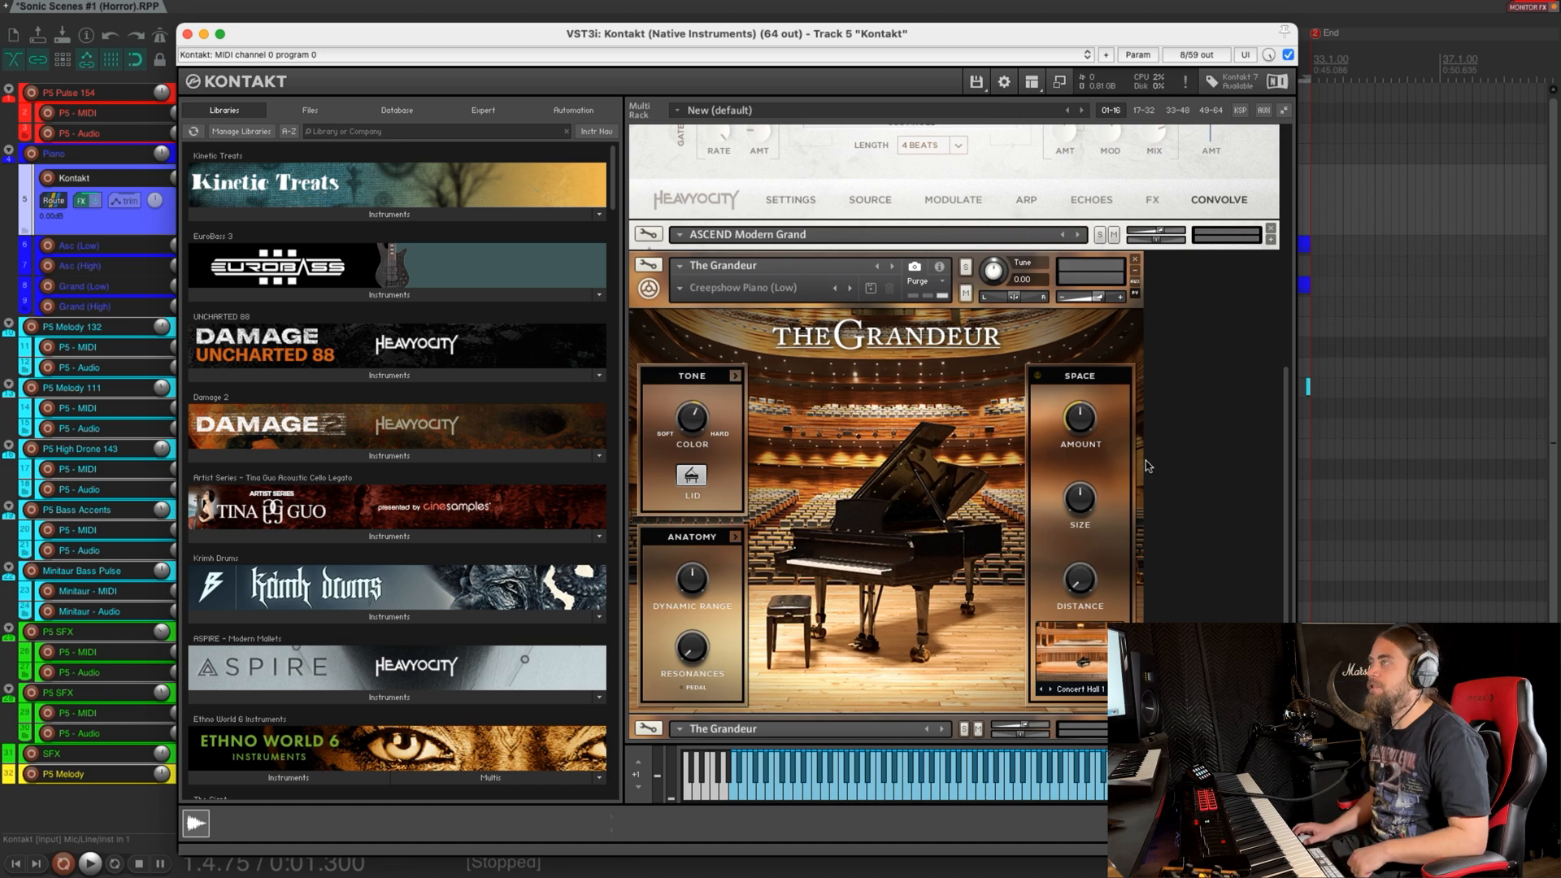
# Examine the ASCEND Modern Grand and The Grandeur piano settings in the rack, and close the Kontakt window
pyautogui.scroll(10, 1195, 479)
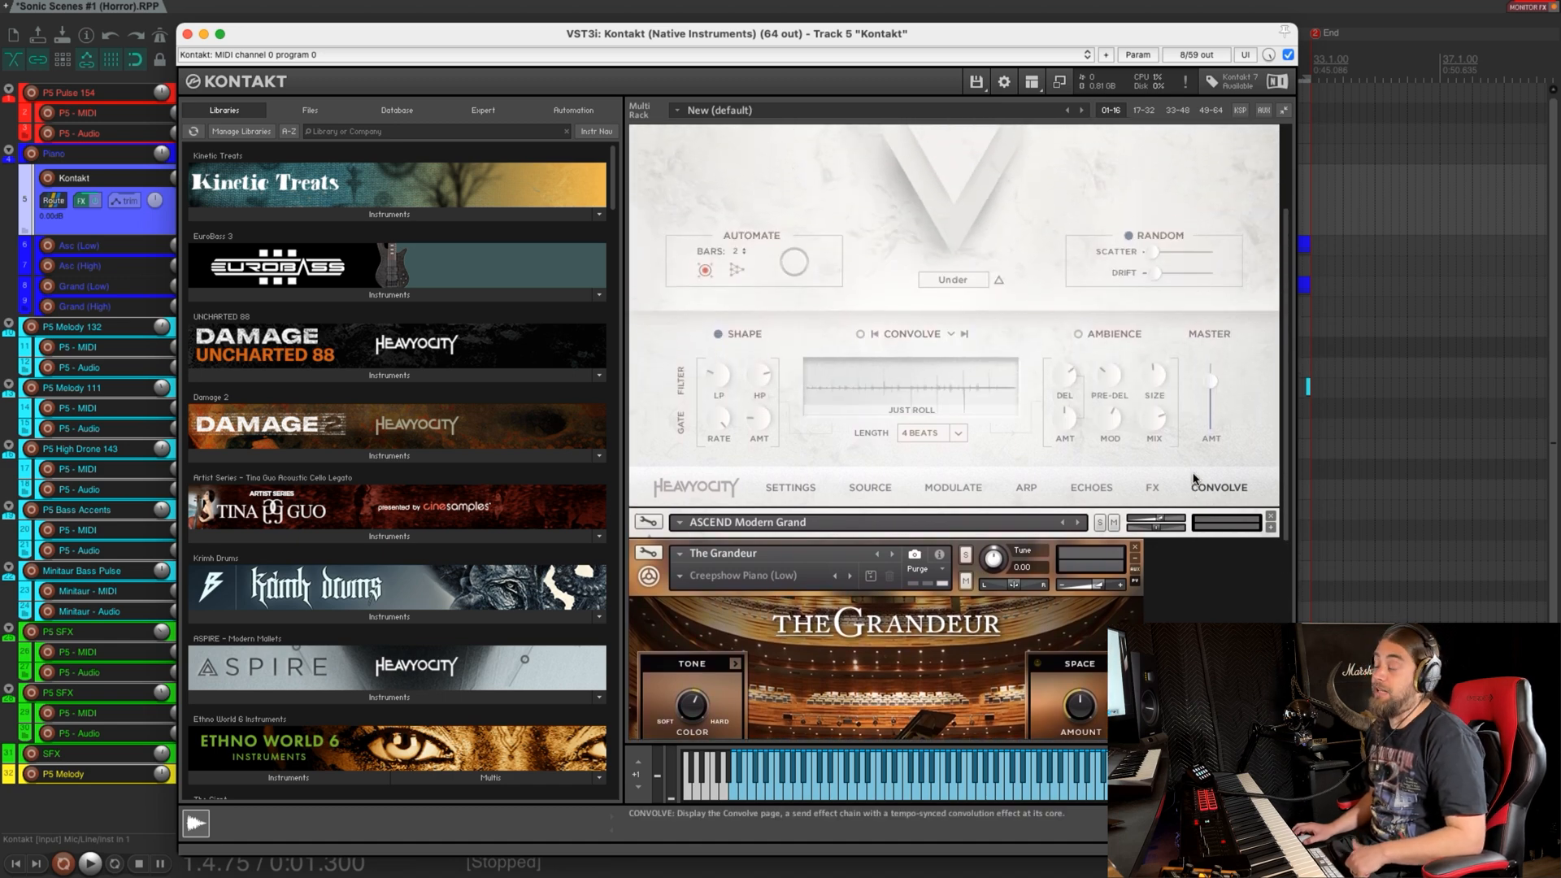
pyautogui.scroll(3, 1154, 488)
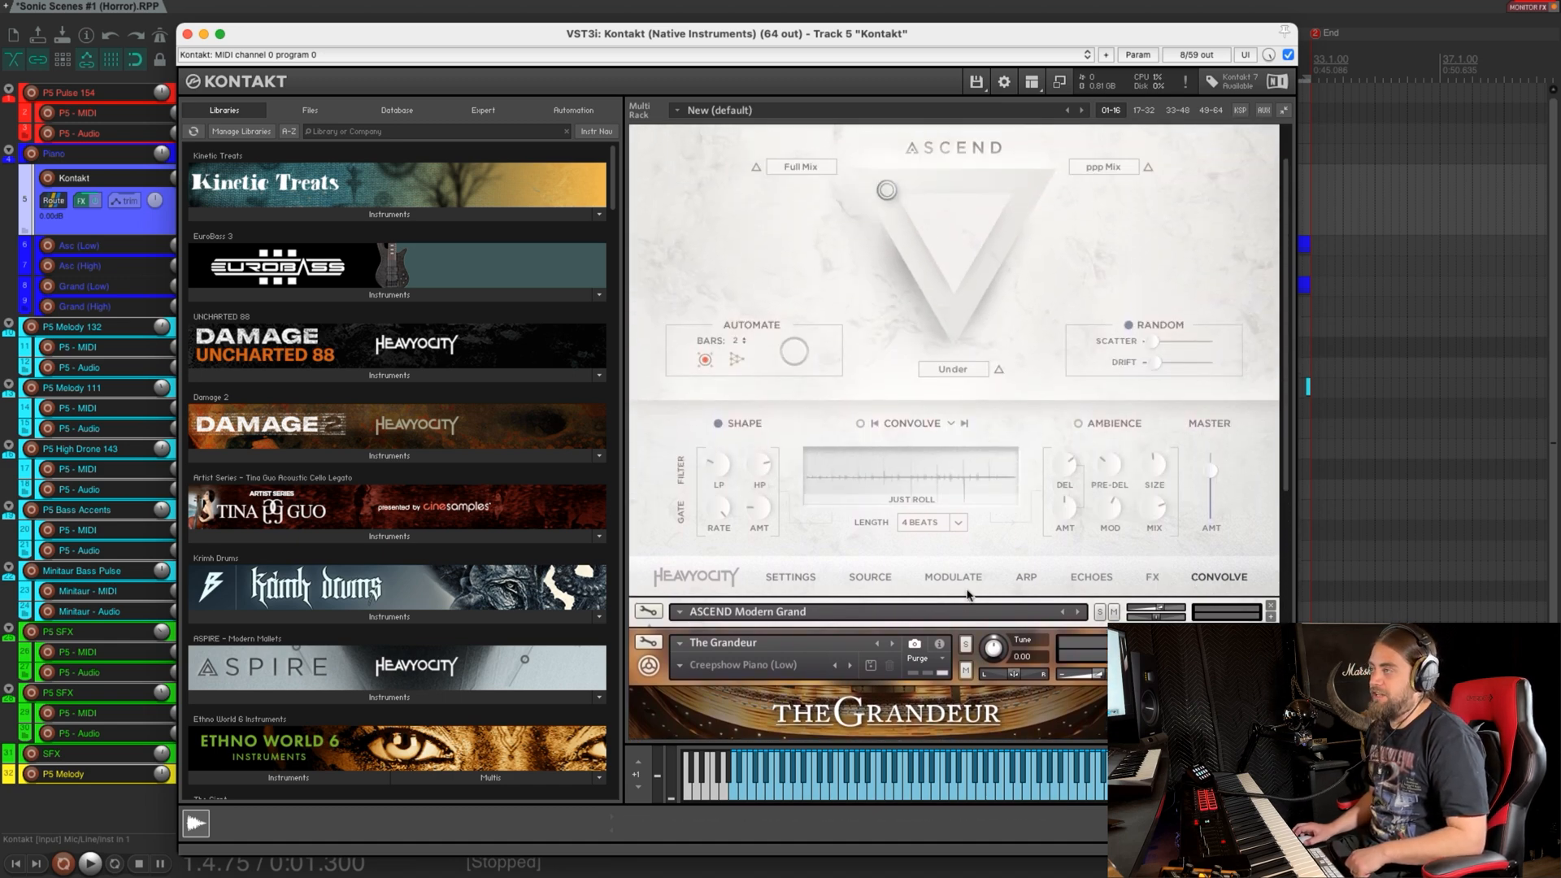
pyautogui.scroll(-15, 968, 594)
pyautogui.scroll(8, 1195, 561)
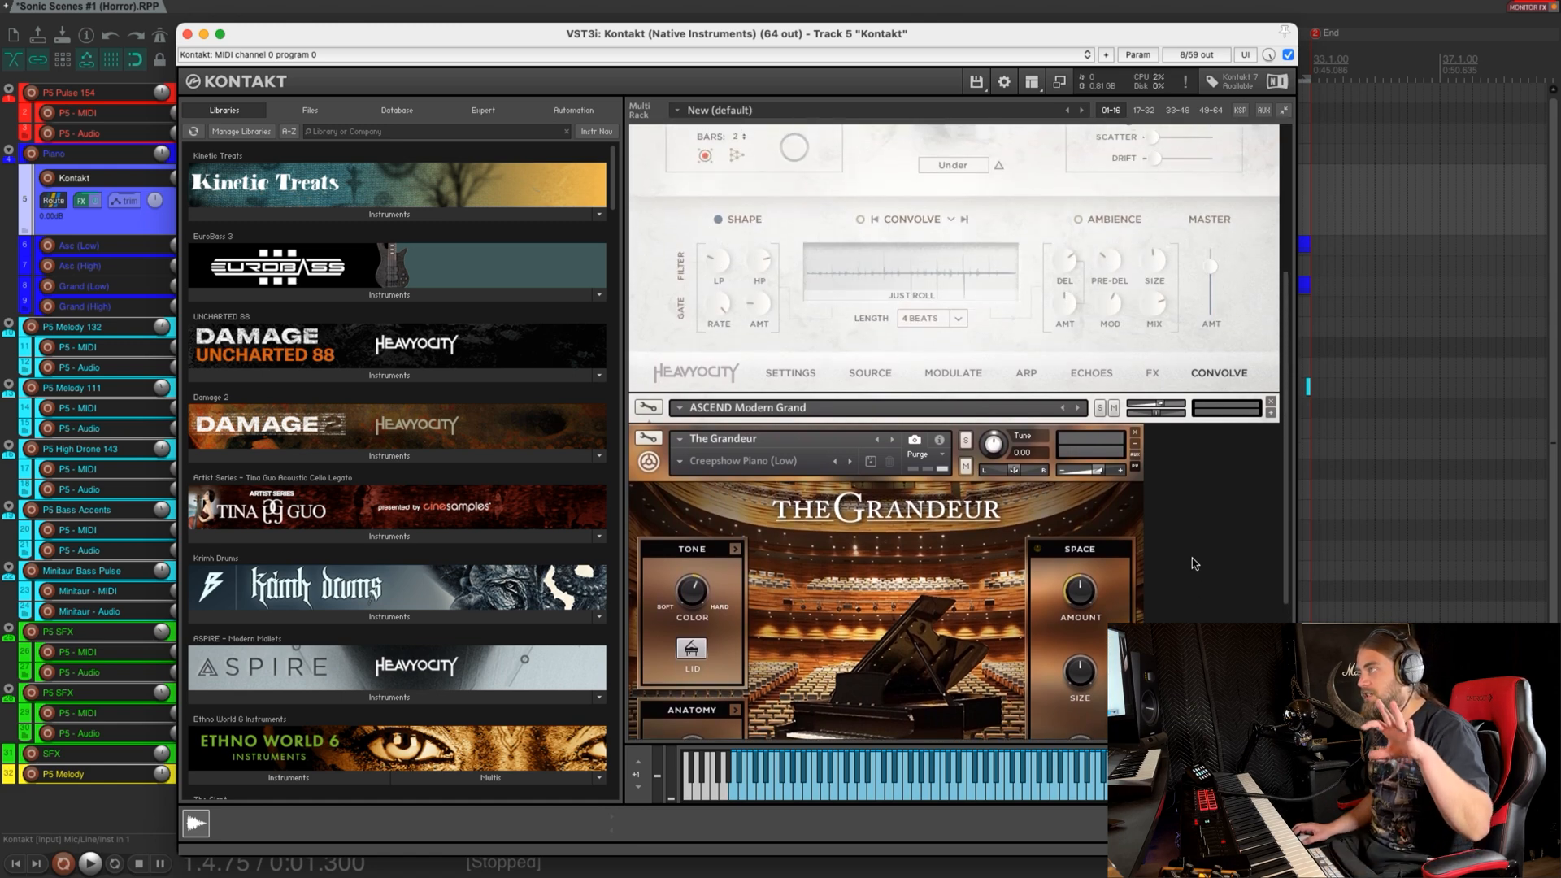
pyautogui.scroll(4, 1194, 563)
pyautogui.scroll(6, 1195, 563)
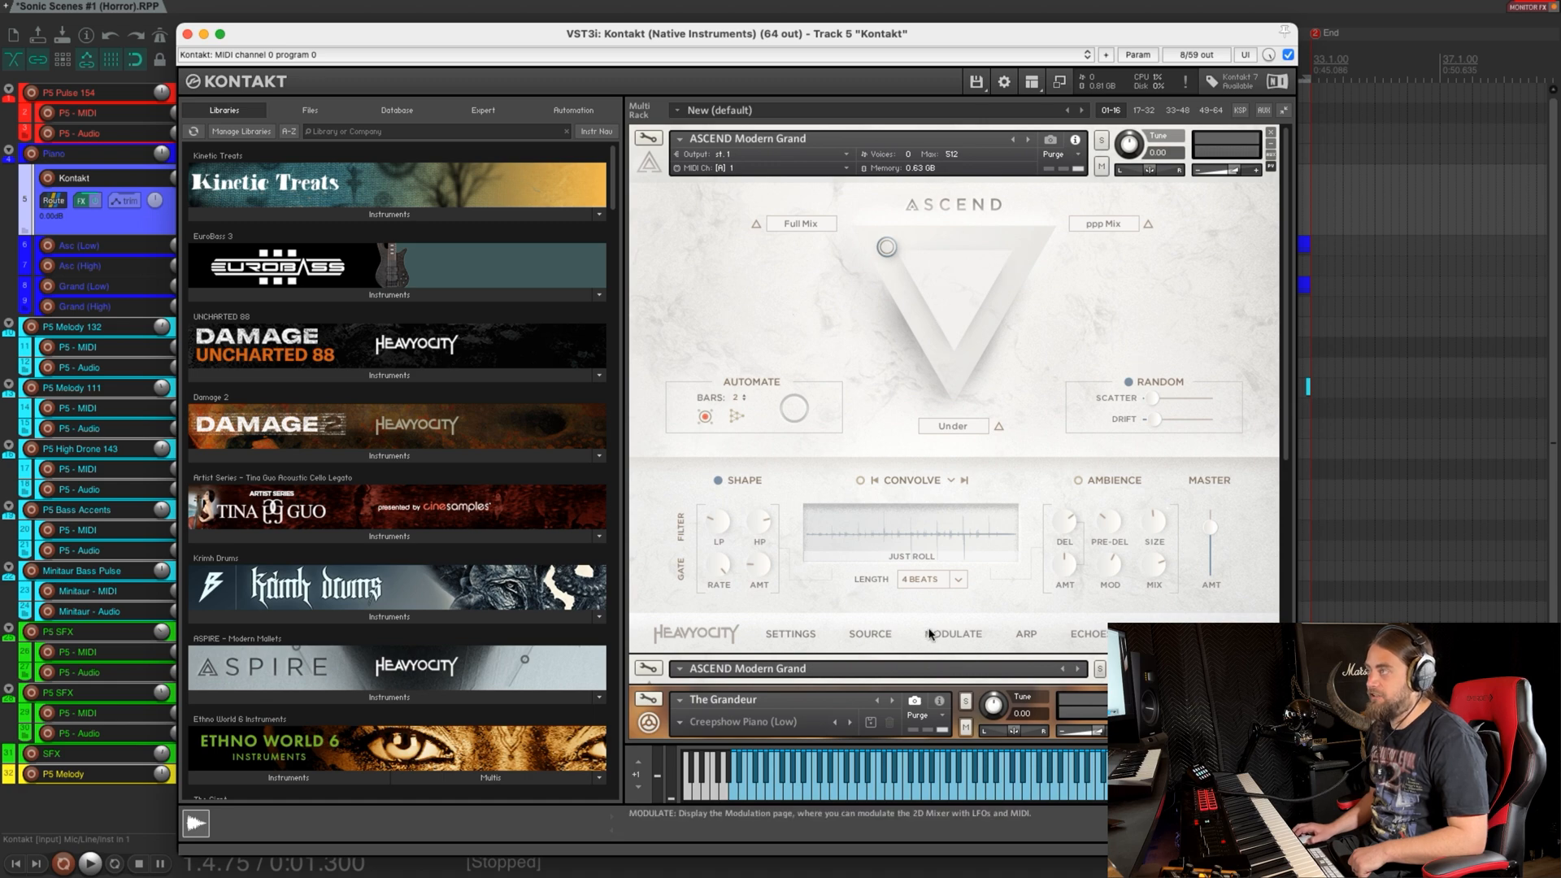
pyautogui.scroll(-13, 886, 553)
pyautogui.scroll(-5, 886, 552)
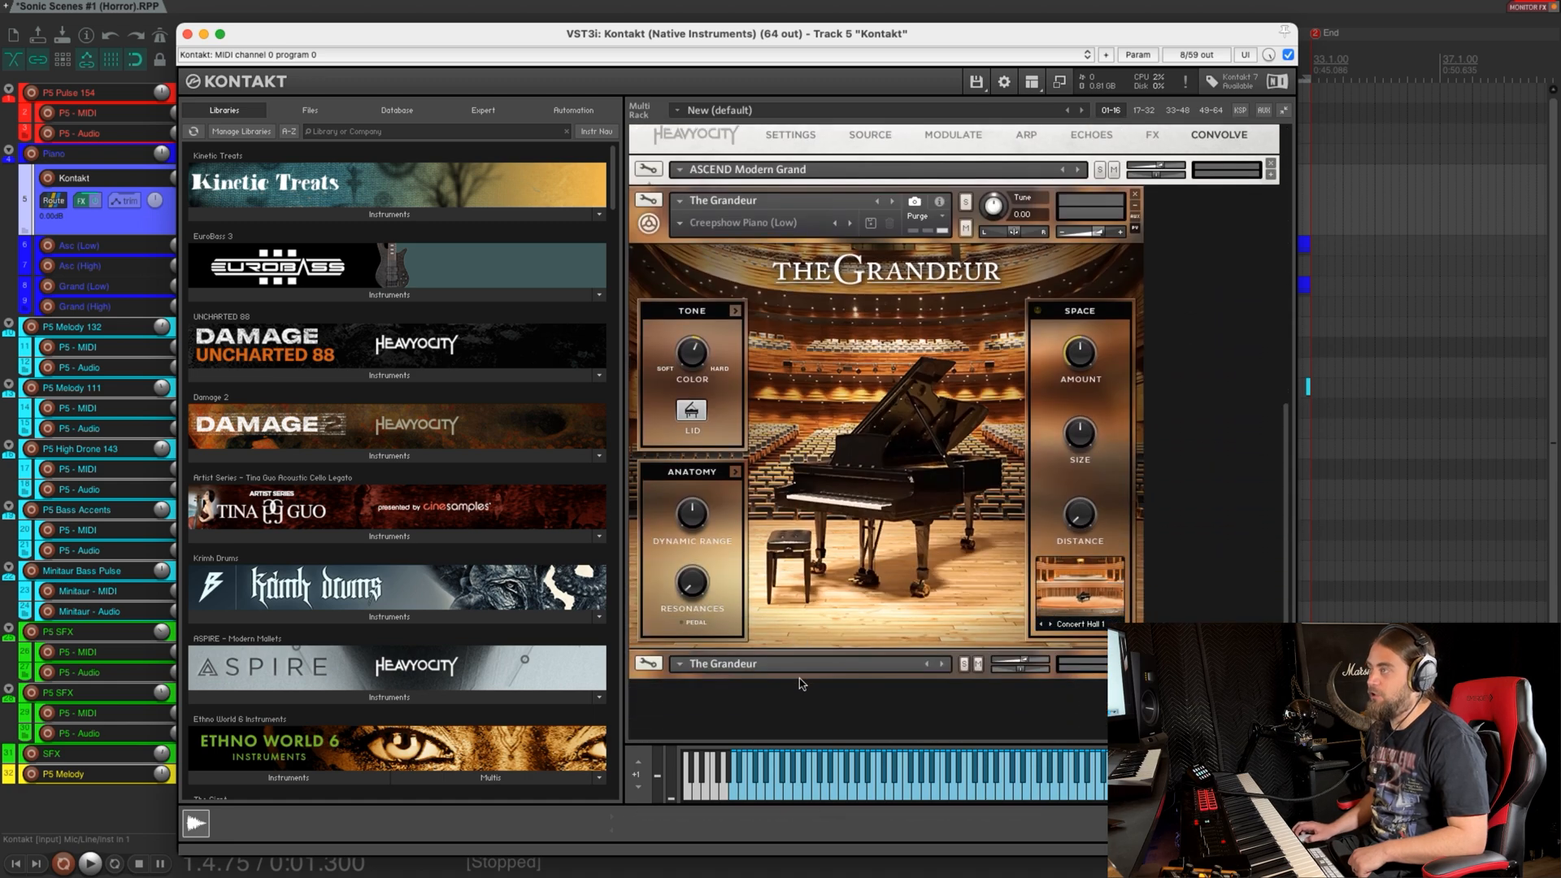
pyautogui.scroll(19, 886, 488)
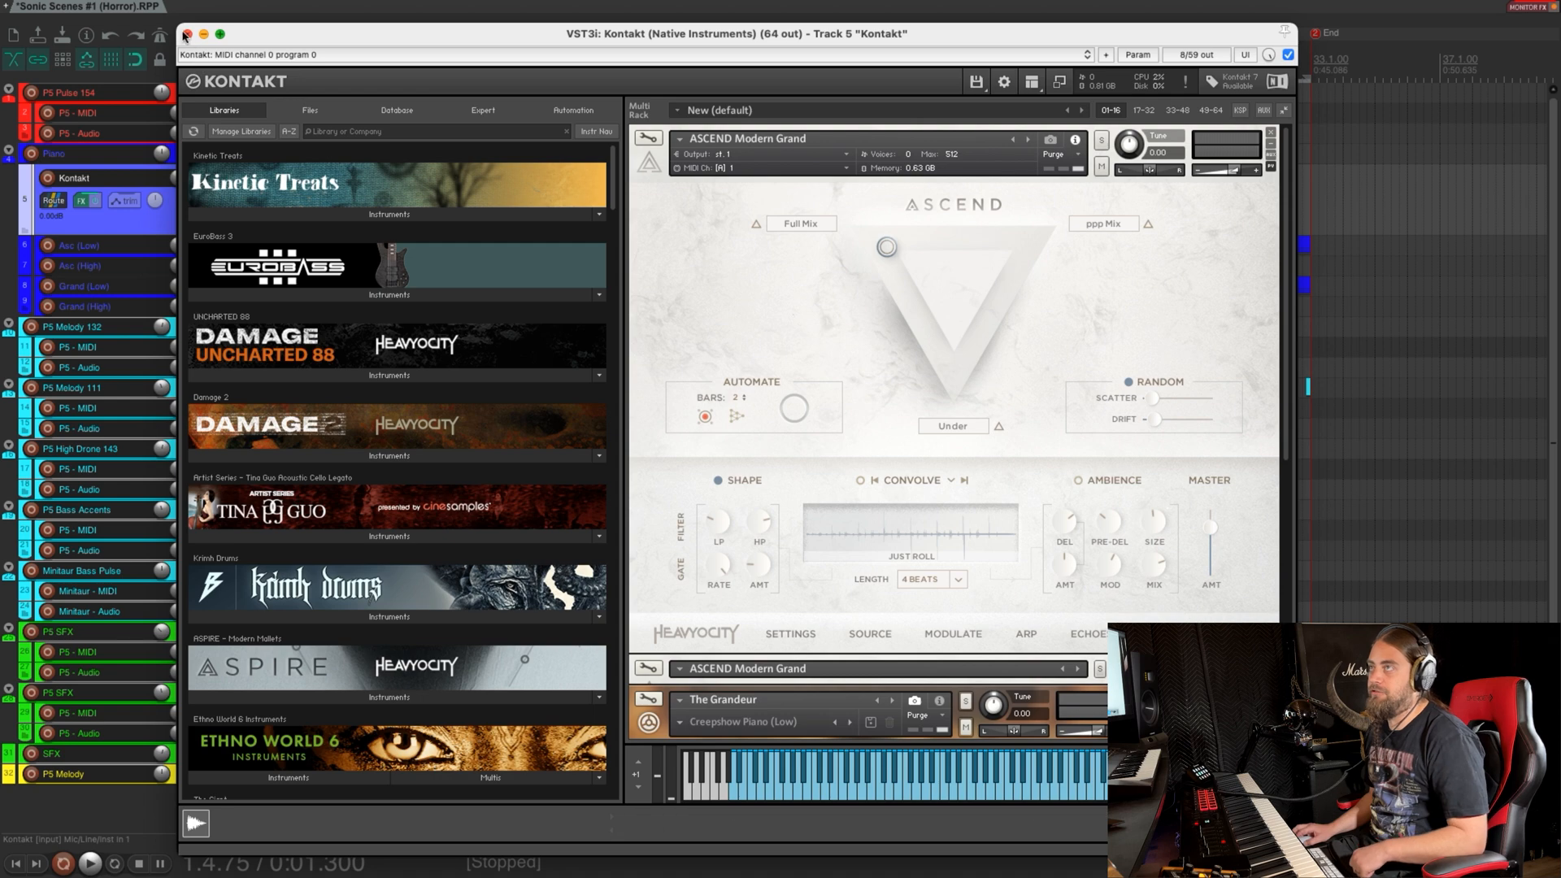
pyautogui.click(185, 34)
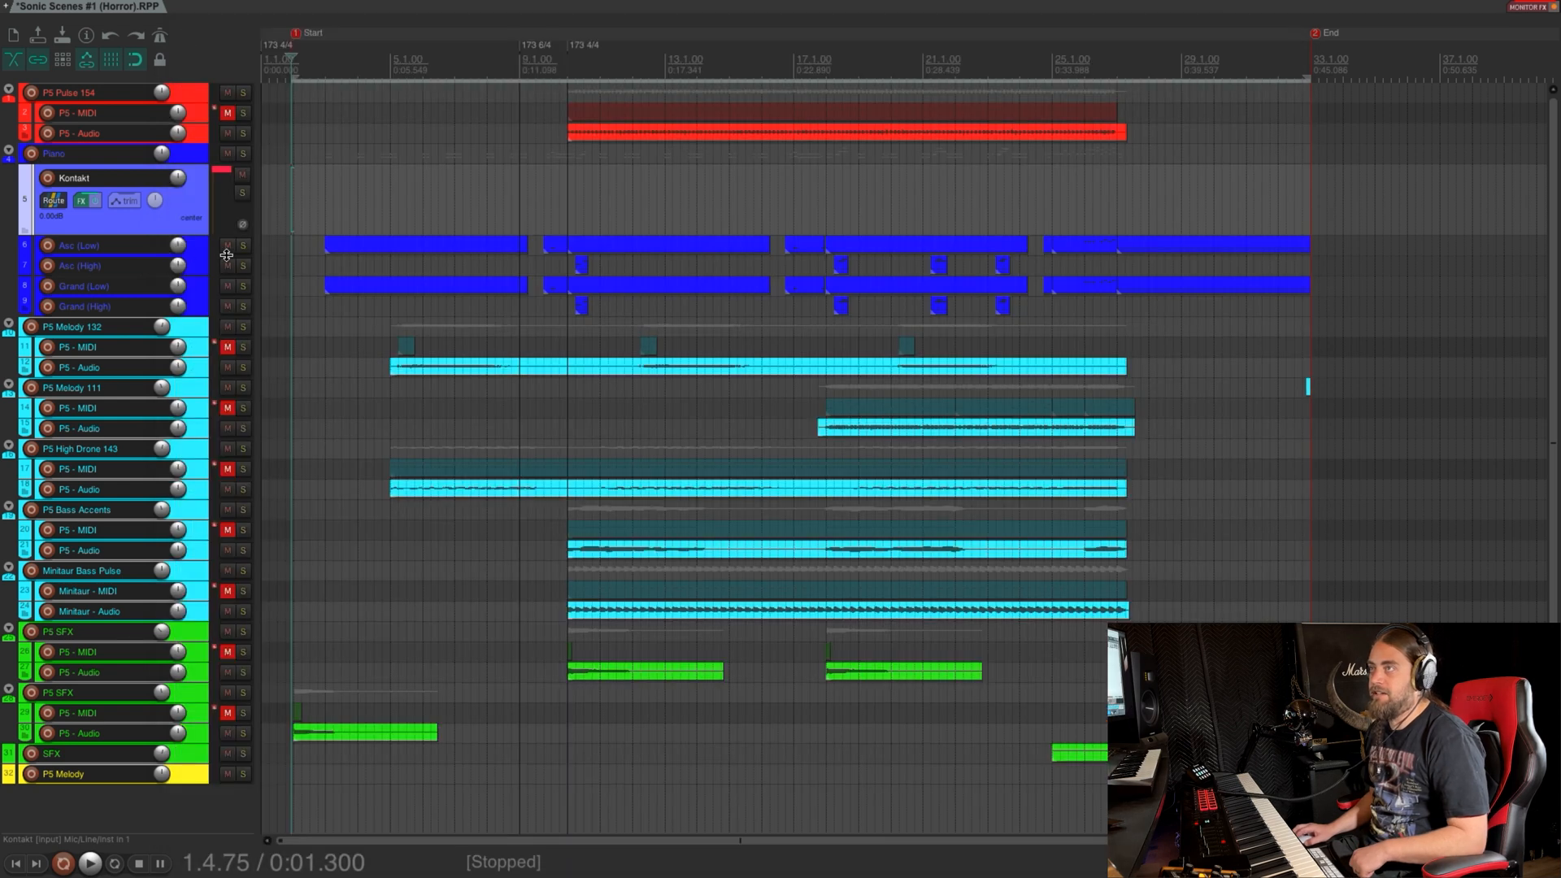
# Open the effects chain of the Piano folder track and show the SSL Native X-EQ 2 settings
pyautogui.click(200, 252)
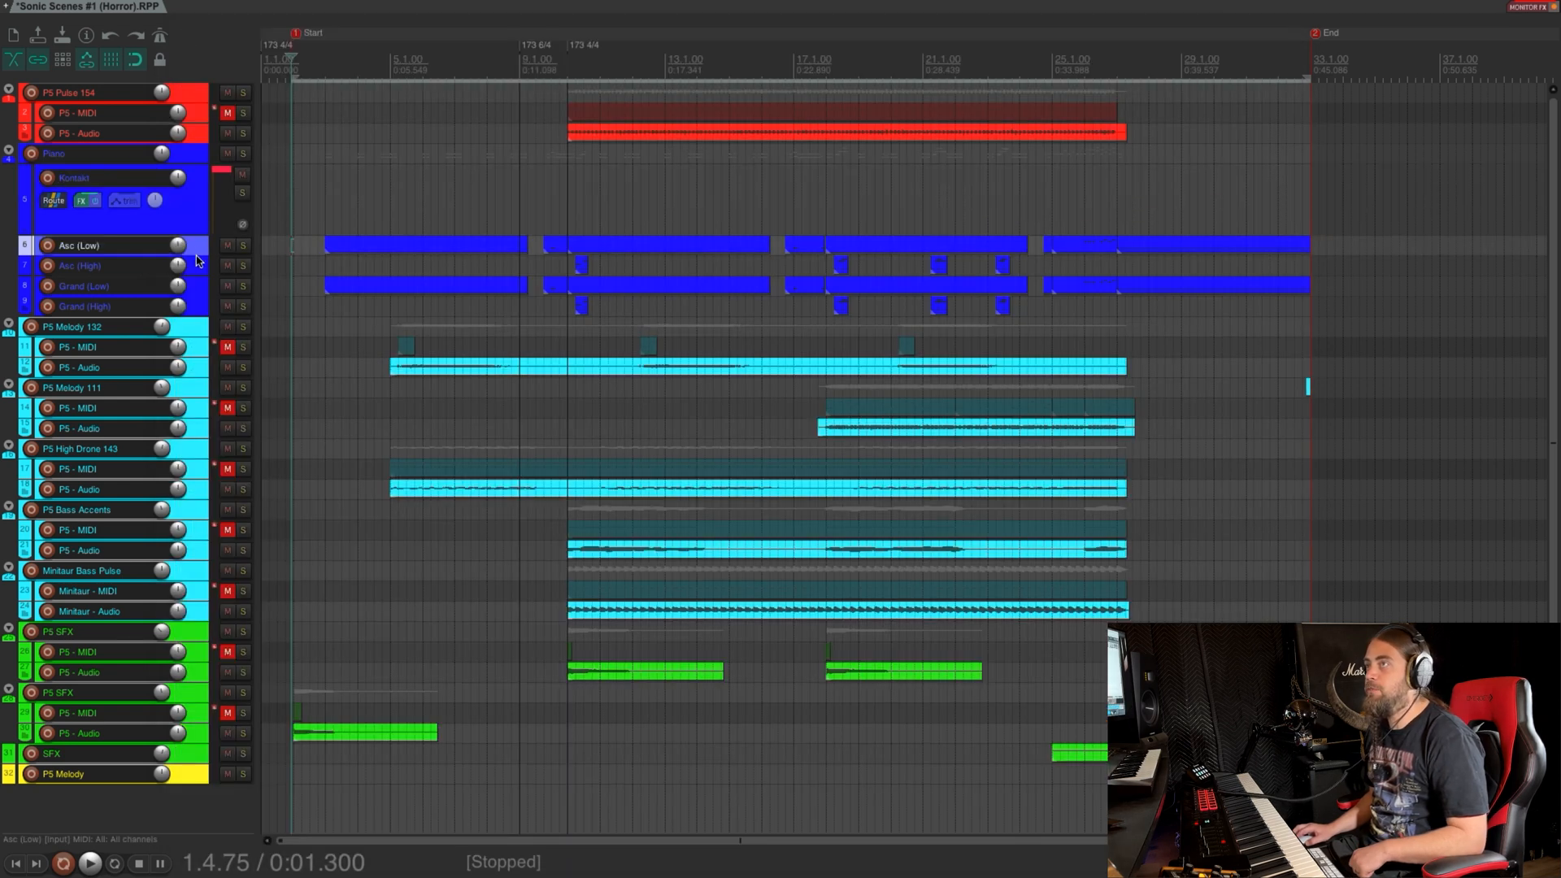
pyautogui.moveTo(193, 162); pyautogui.dragTo(194, 230)
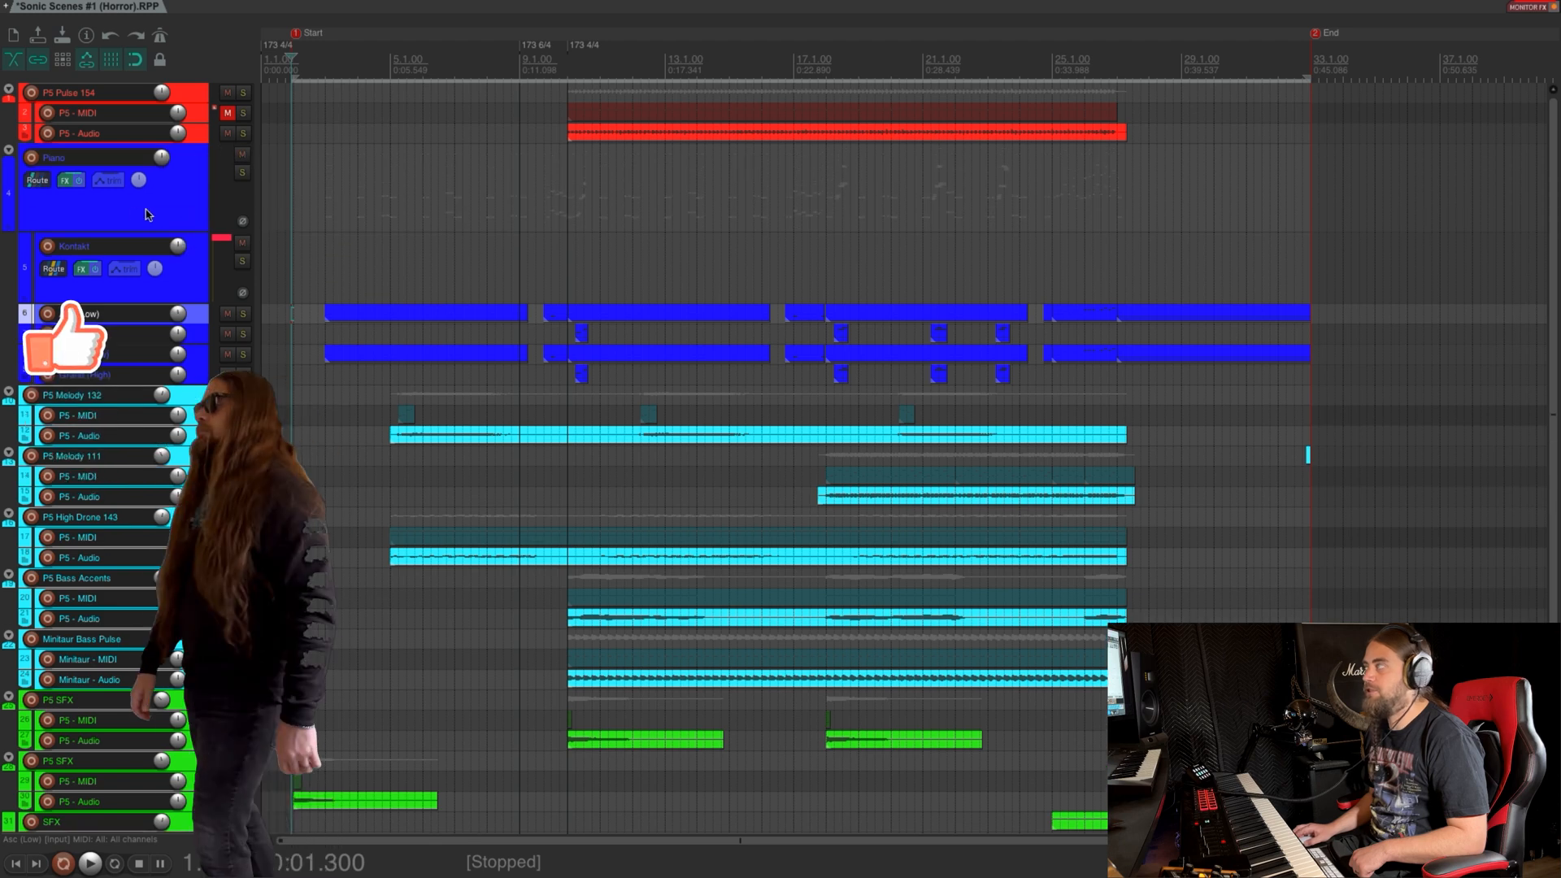
pyautogui.click(64, 181)
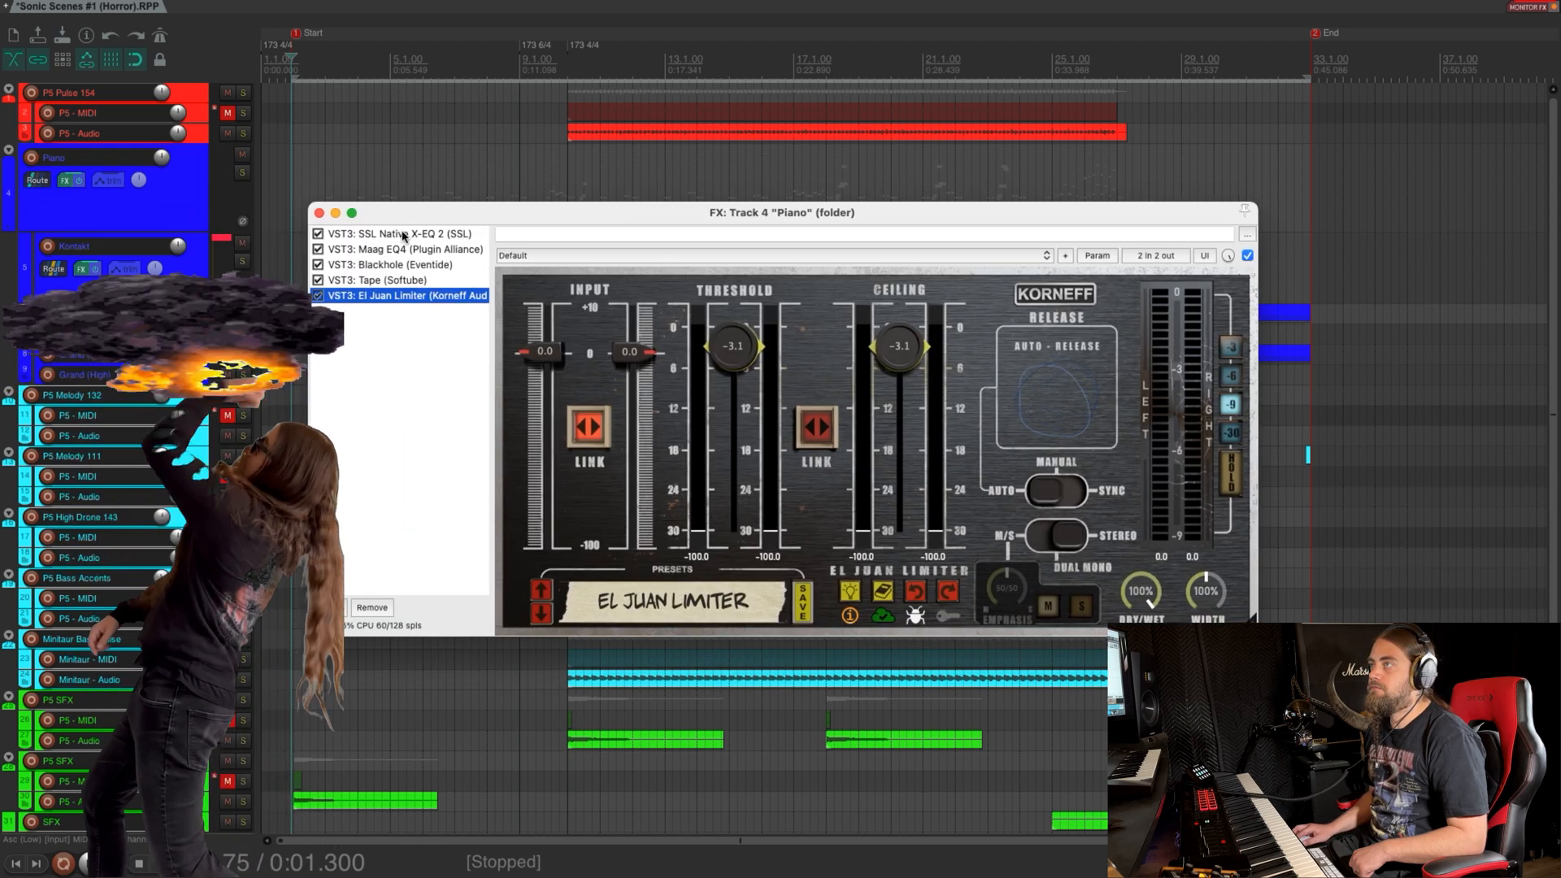
pyautogui.click(390, 236)
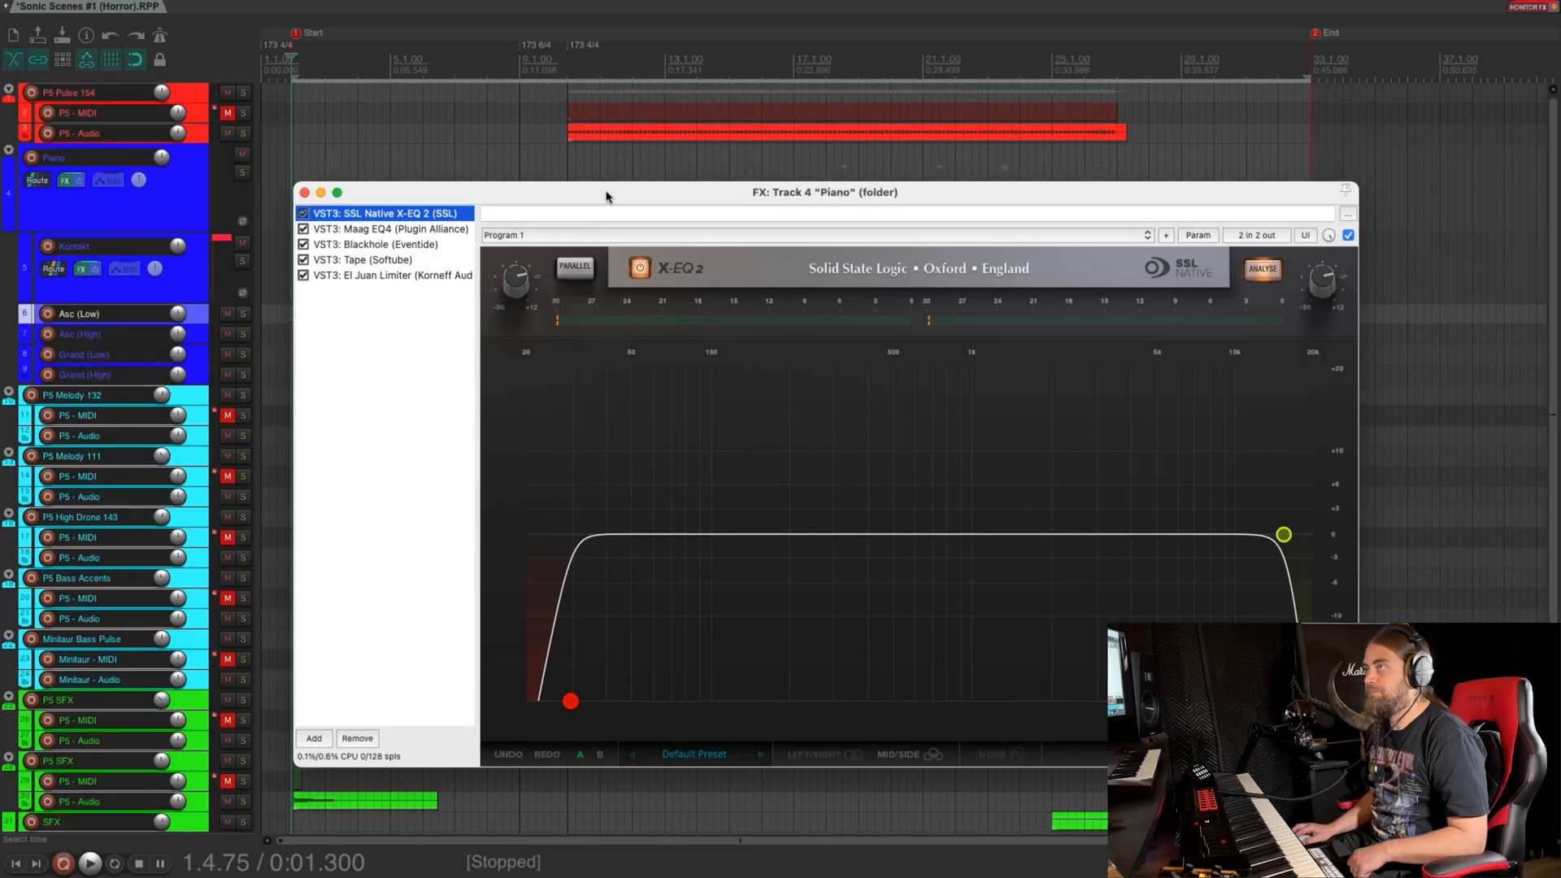
pyautogui.moveTo(610, 192); pyautogui.dragTo(608, 181)
# Show the Maag EQ4 settings in the Piano folder's effects chain
pyautogui.click(406, 218)
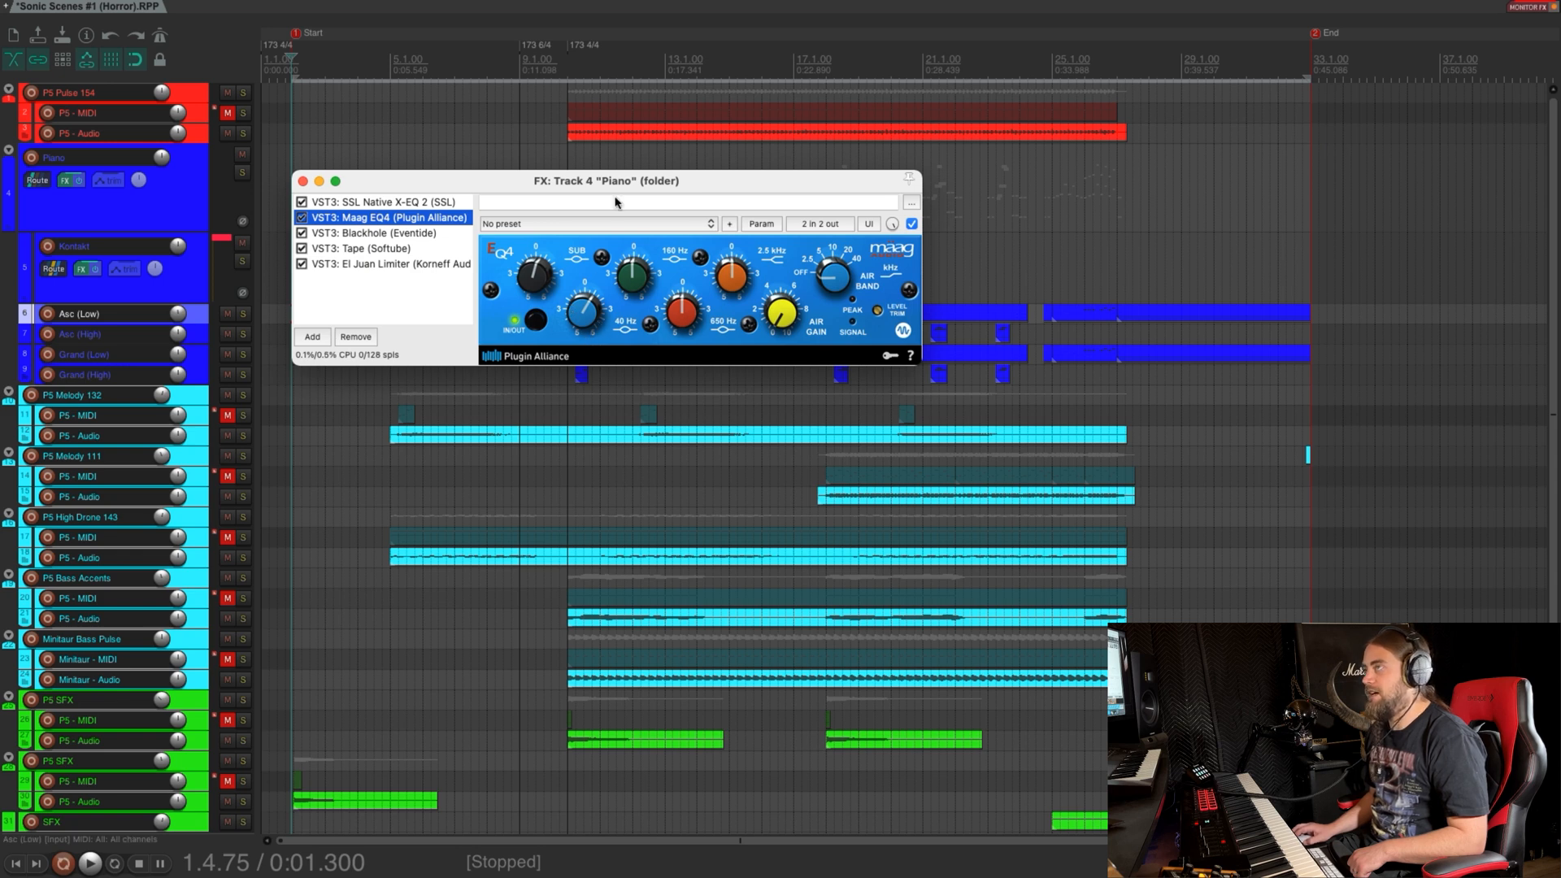
pyautogui.moveTo(625, 182); pyautogui.dragTo(658, 239)
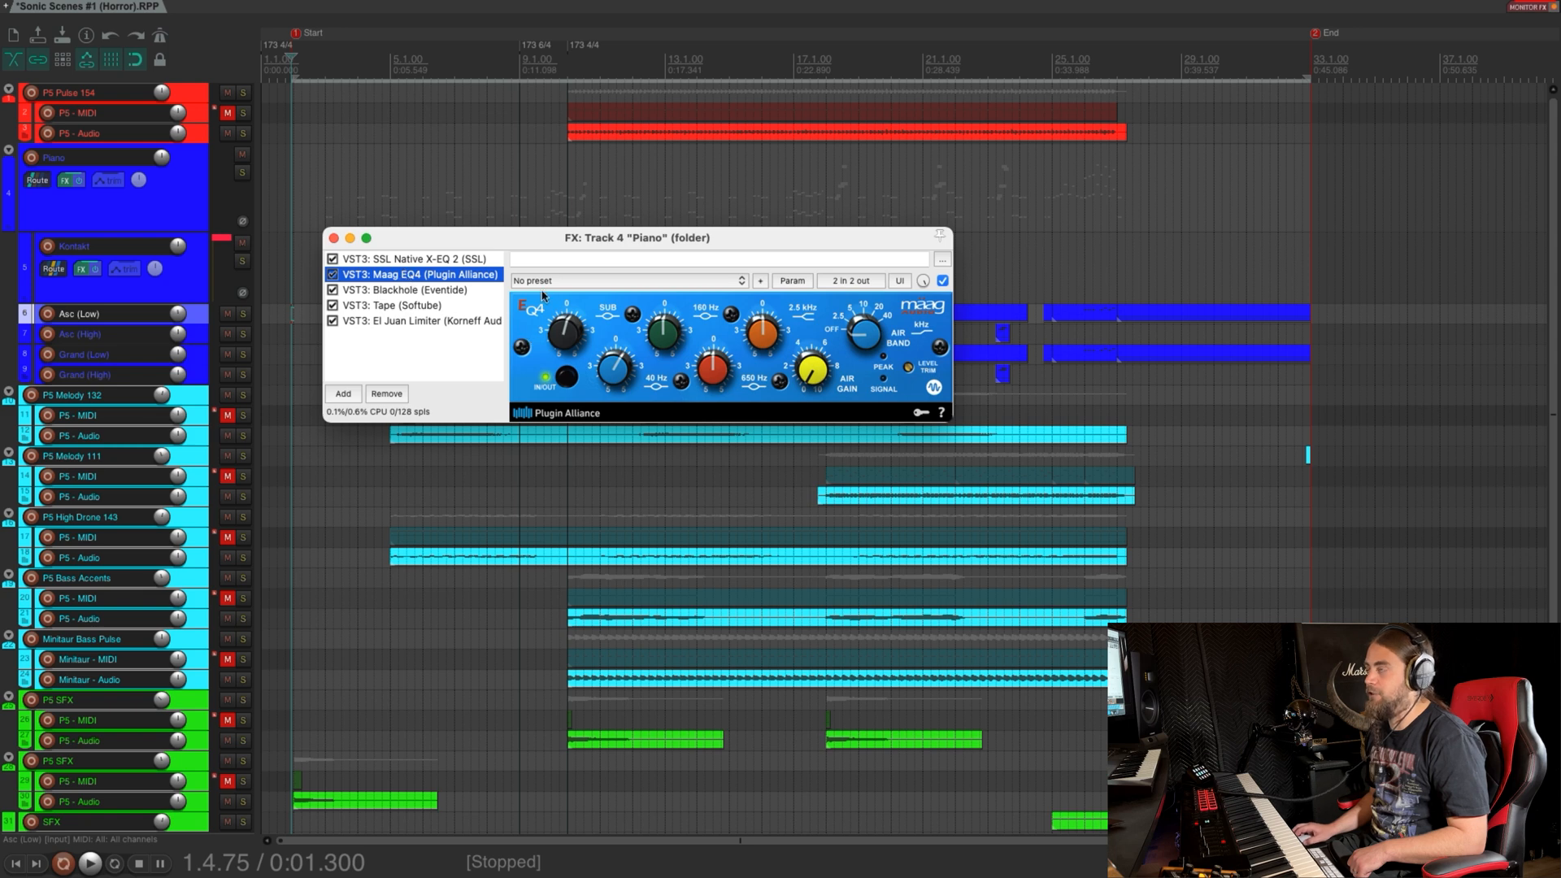
pyautogui.moveTo(566, 241); pyautogui.dragTo(578, 259)
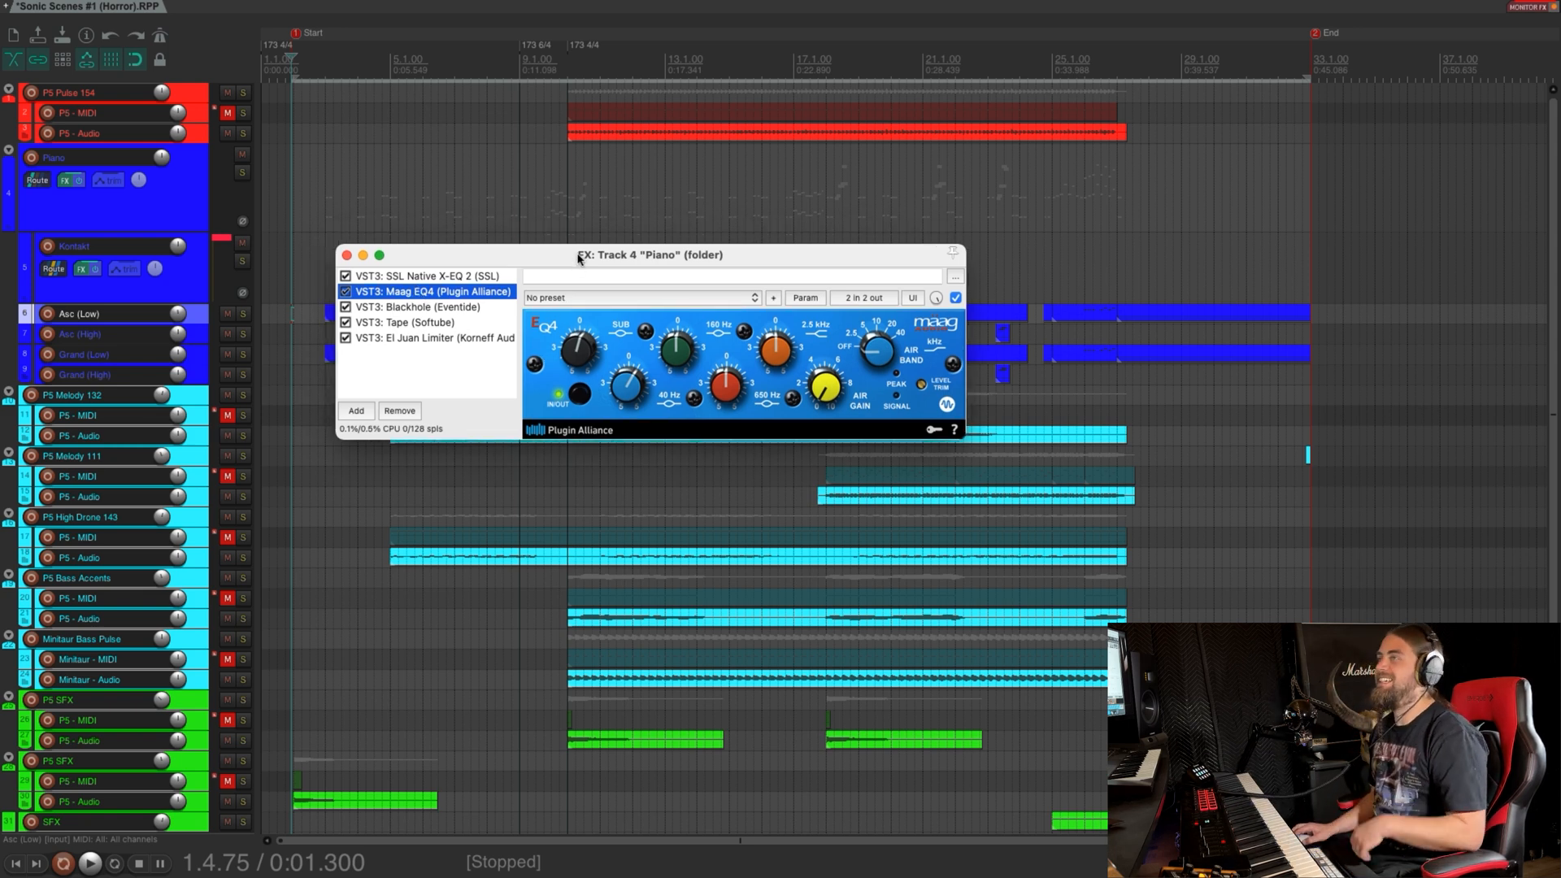
pyautogui.moveTo(578, 256); pyautogui.dragTo(581, 270)
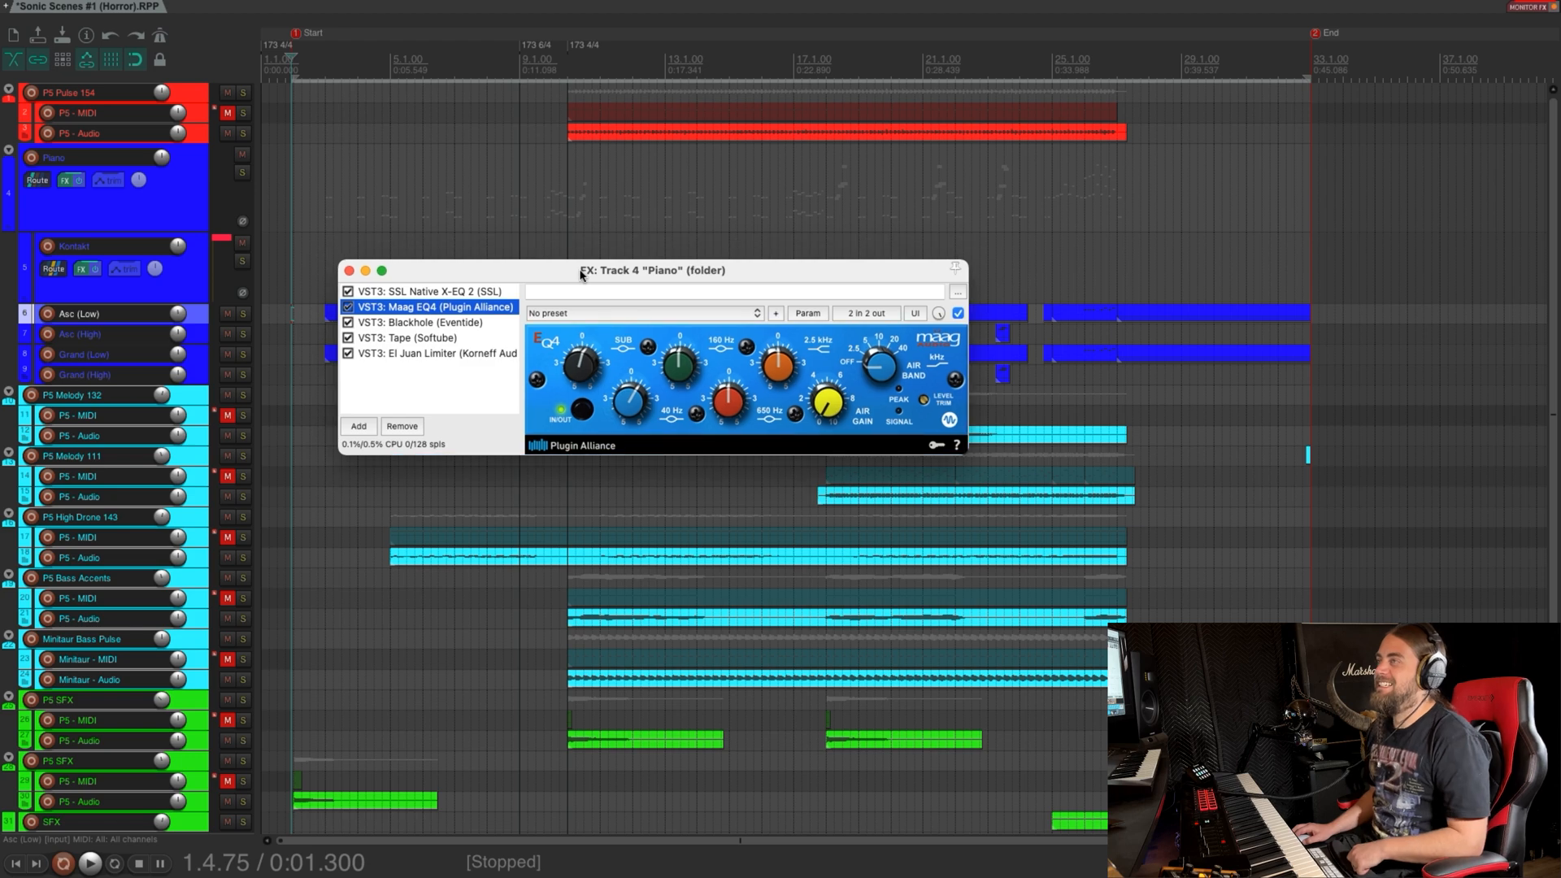
# Show the Eventide Blackhole reverb settings and the Softube Tape settings in the Piano folder's effects chain
pyautogui.click(436, 323)
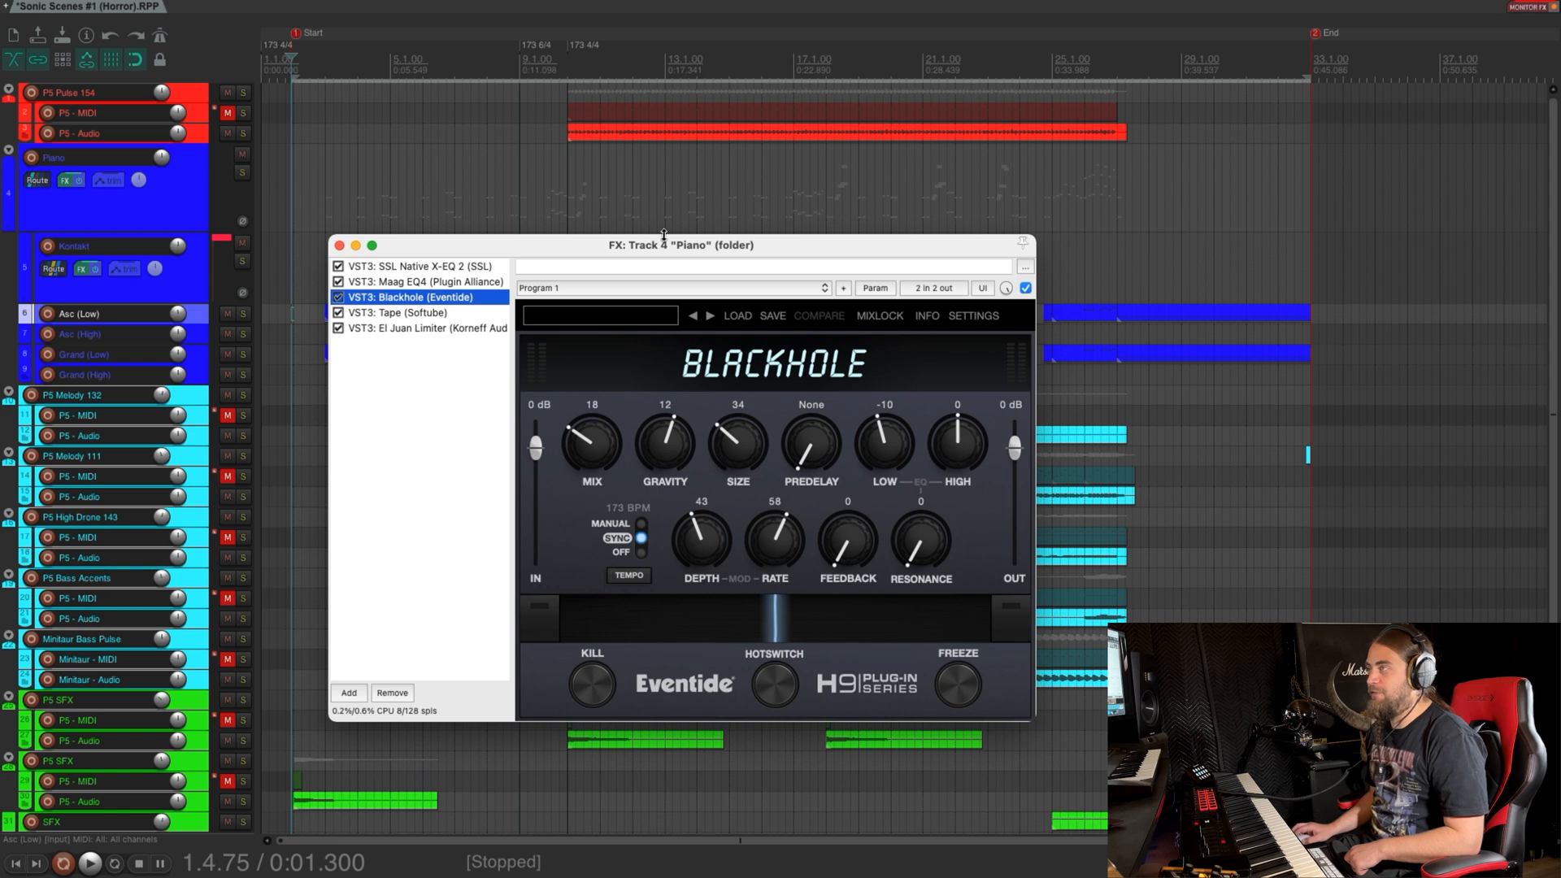
pyautogui.moveTo(680, 247); pyautogui.dragTo(682, 239)
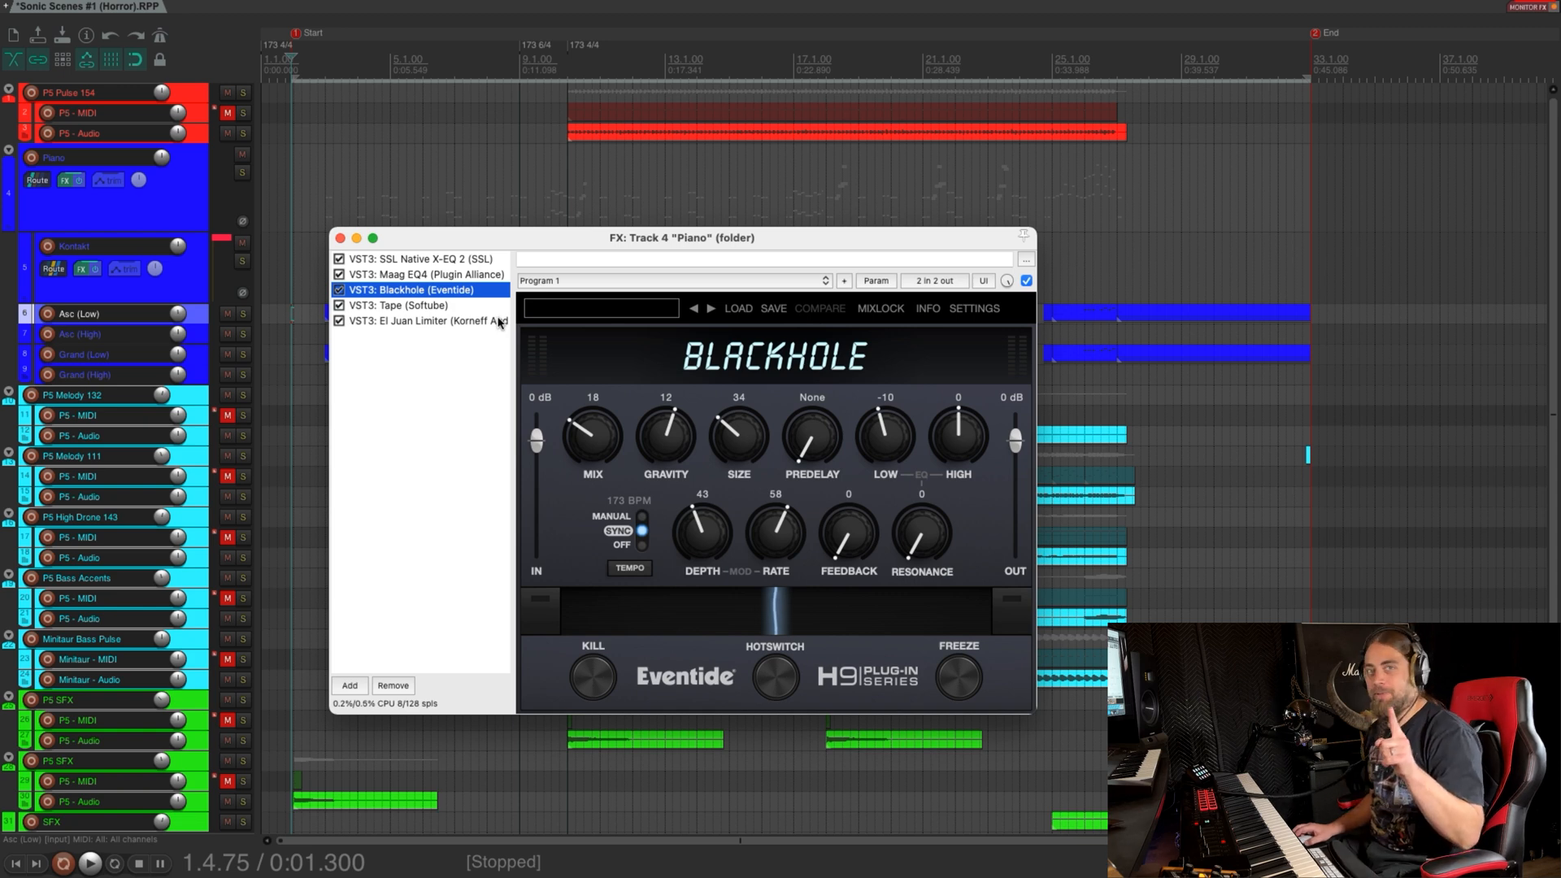
pyautogui.moveTo(537, 243); pyautogui.dragTo(539, 234)
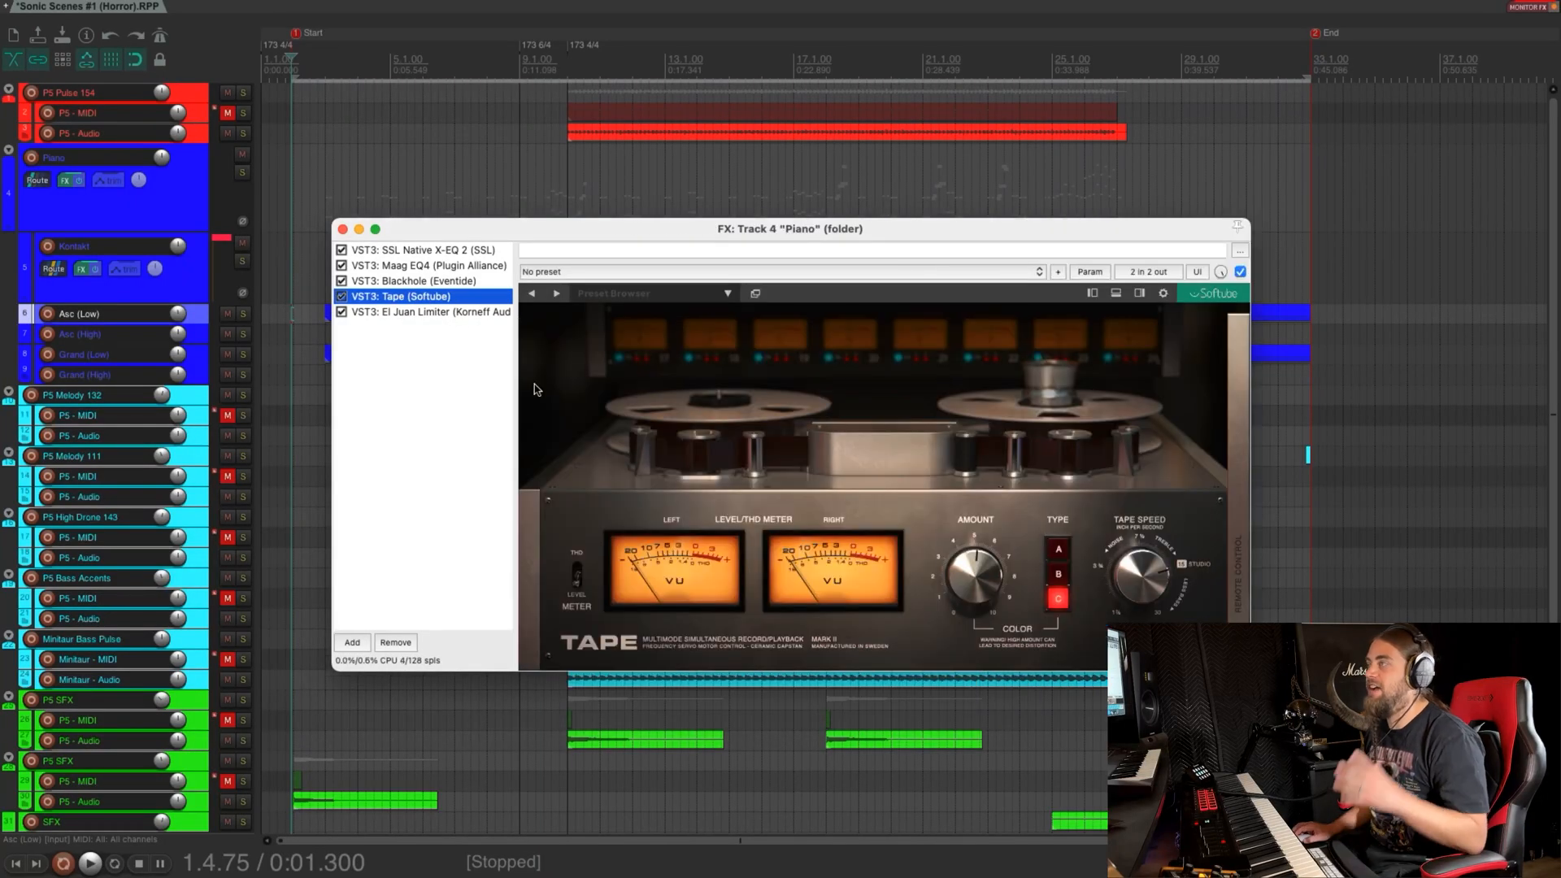
pyautogui.moveTo(811, 235); pyautogui.dragTo(789, 229)
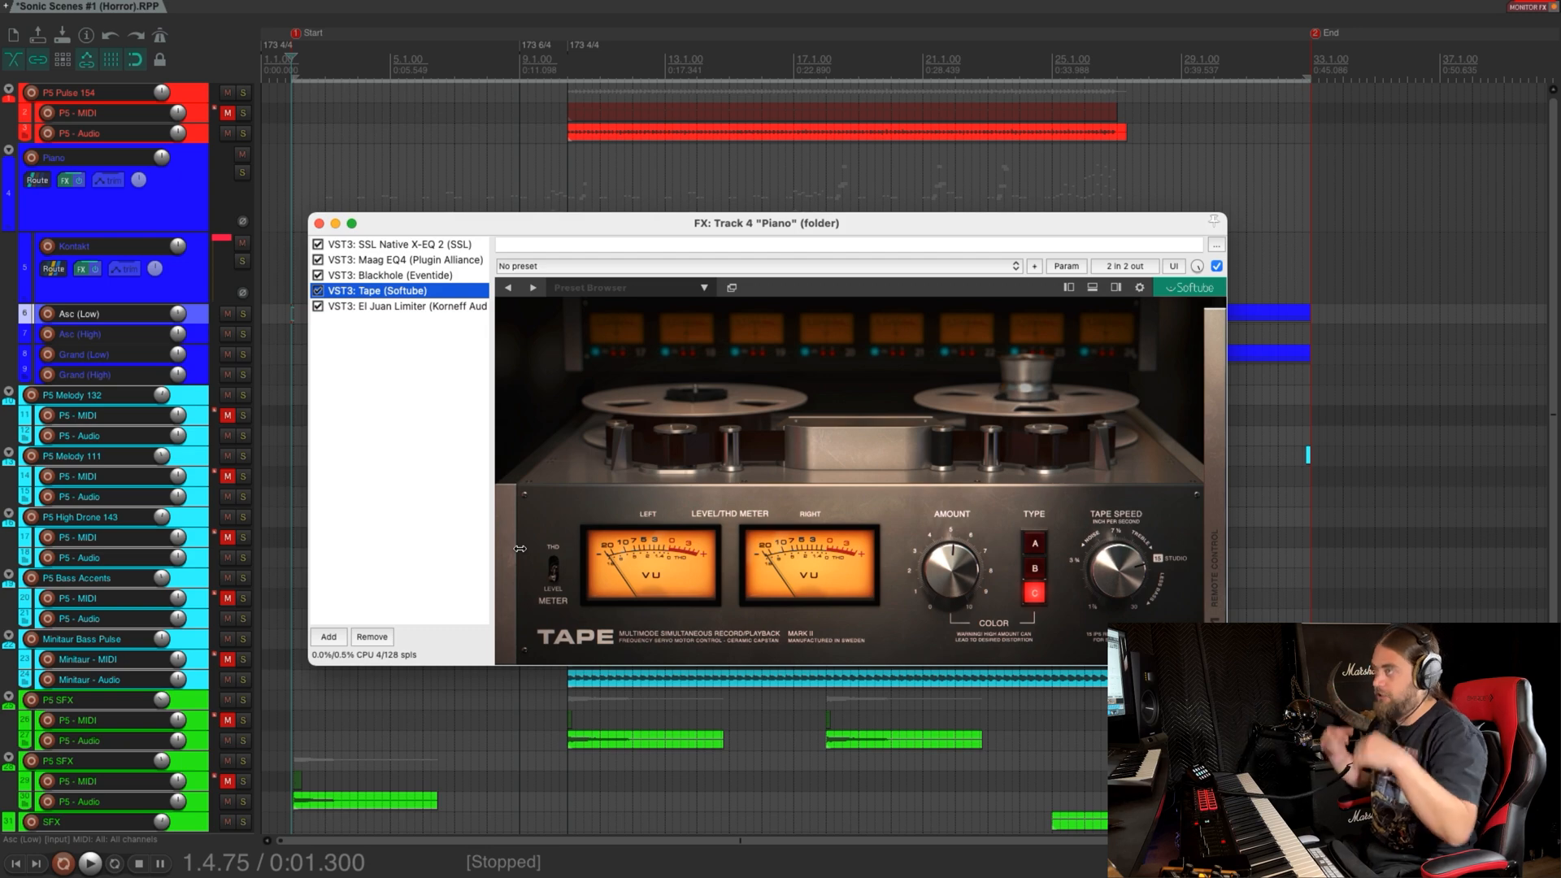
# Show the Korneff El Juan Limiter settings at the end of the Piano folder's effects chain
pyautogui.click(394, 307)
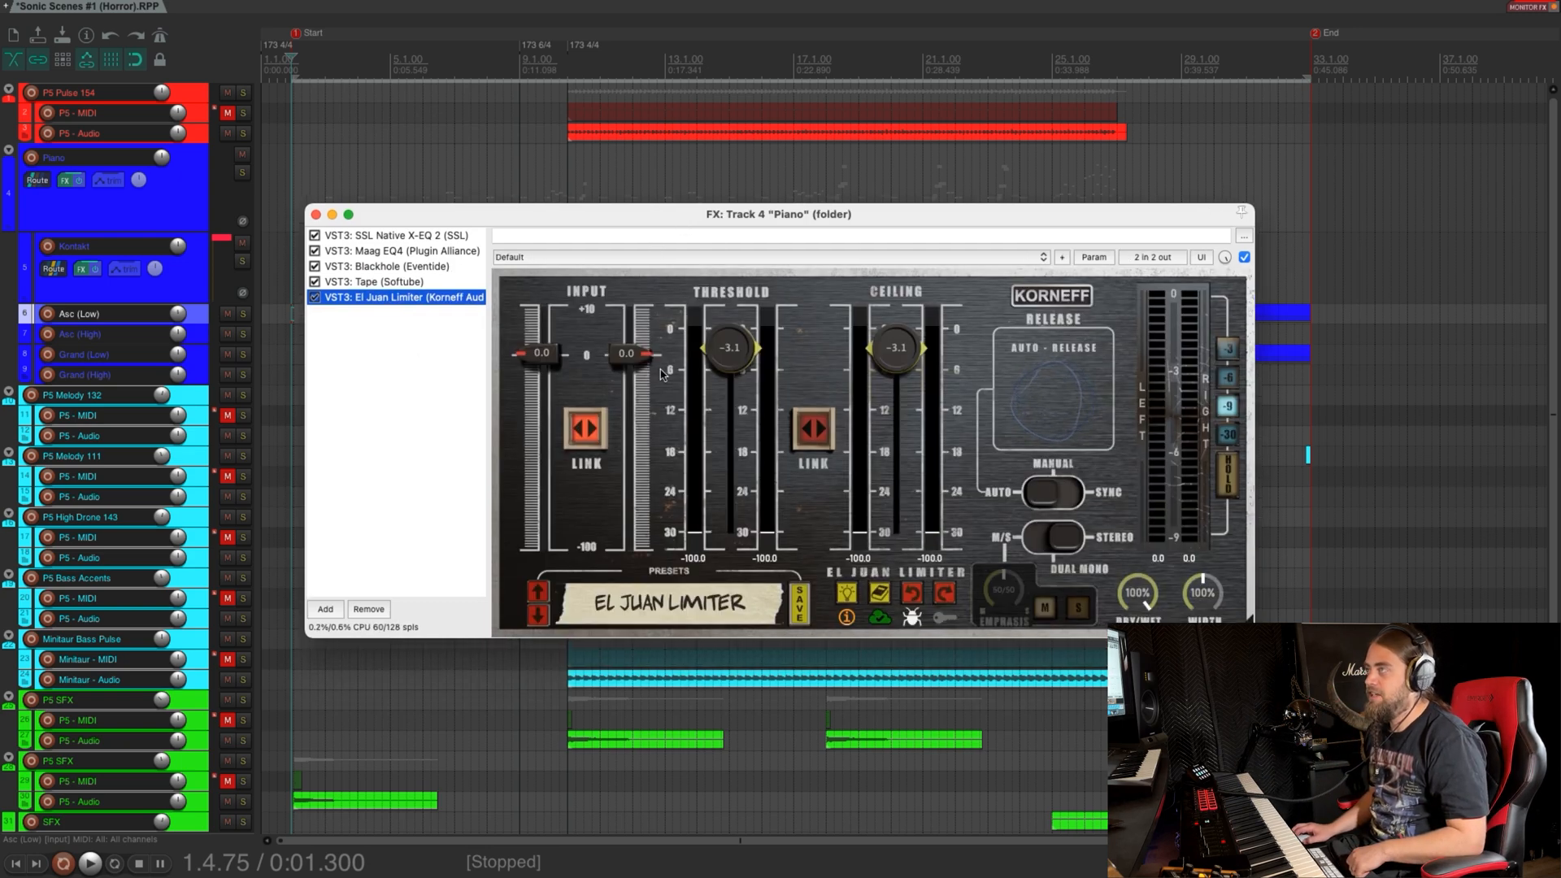
pyautogui.moveTo(736, 222); pyautogui.dragTo(726, 242)
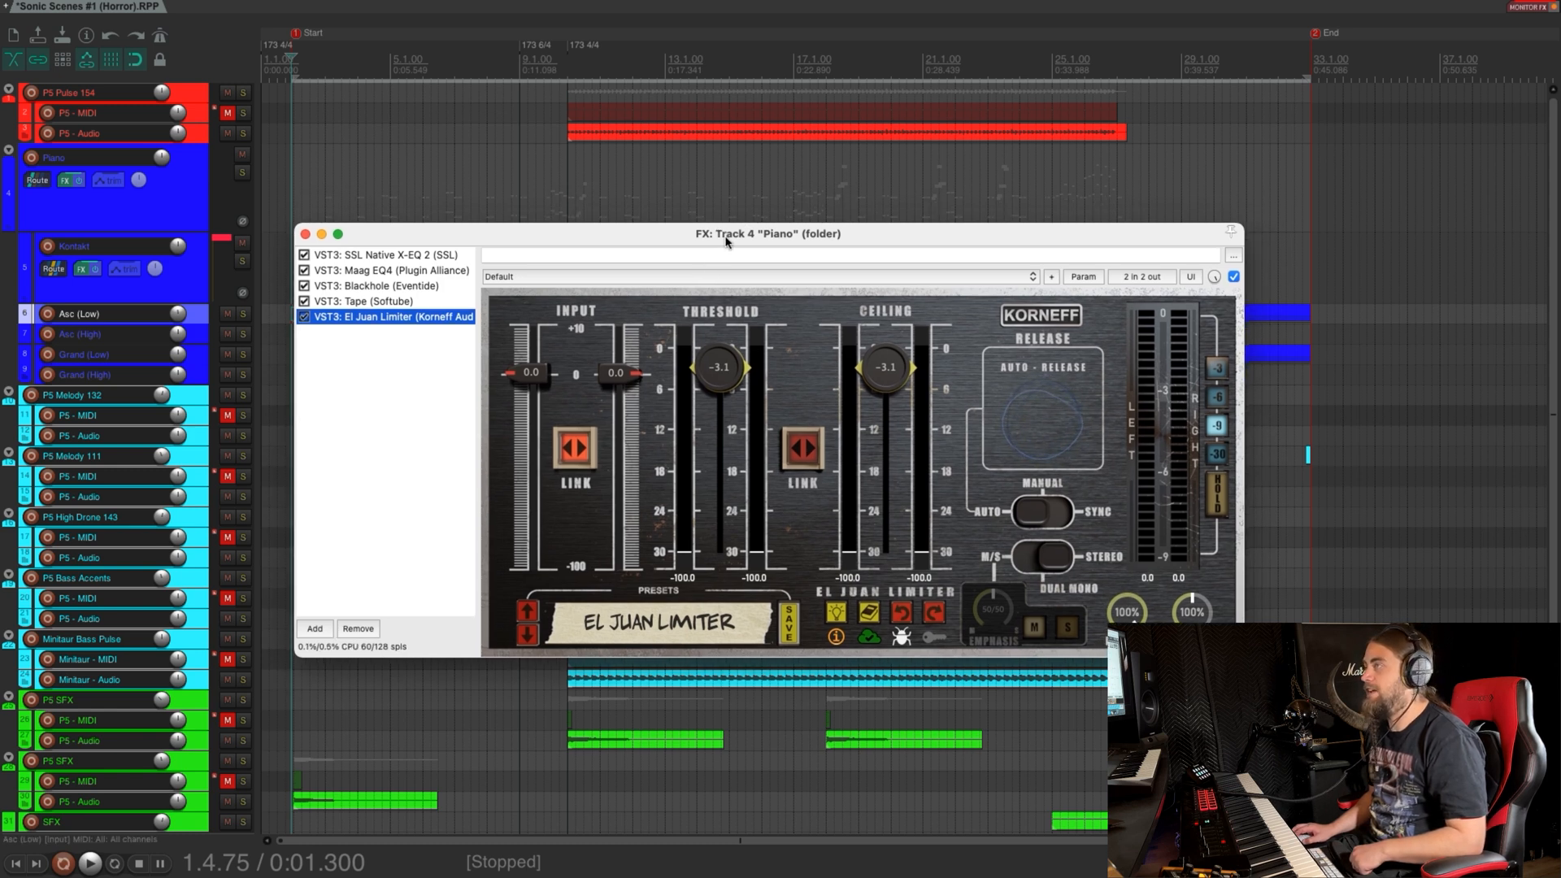
pyautogui.moveTo(730, 237); pyautogui.dragTo(728, 237)
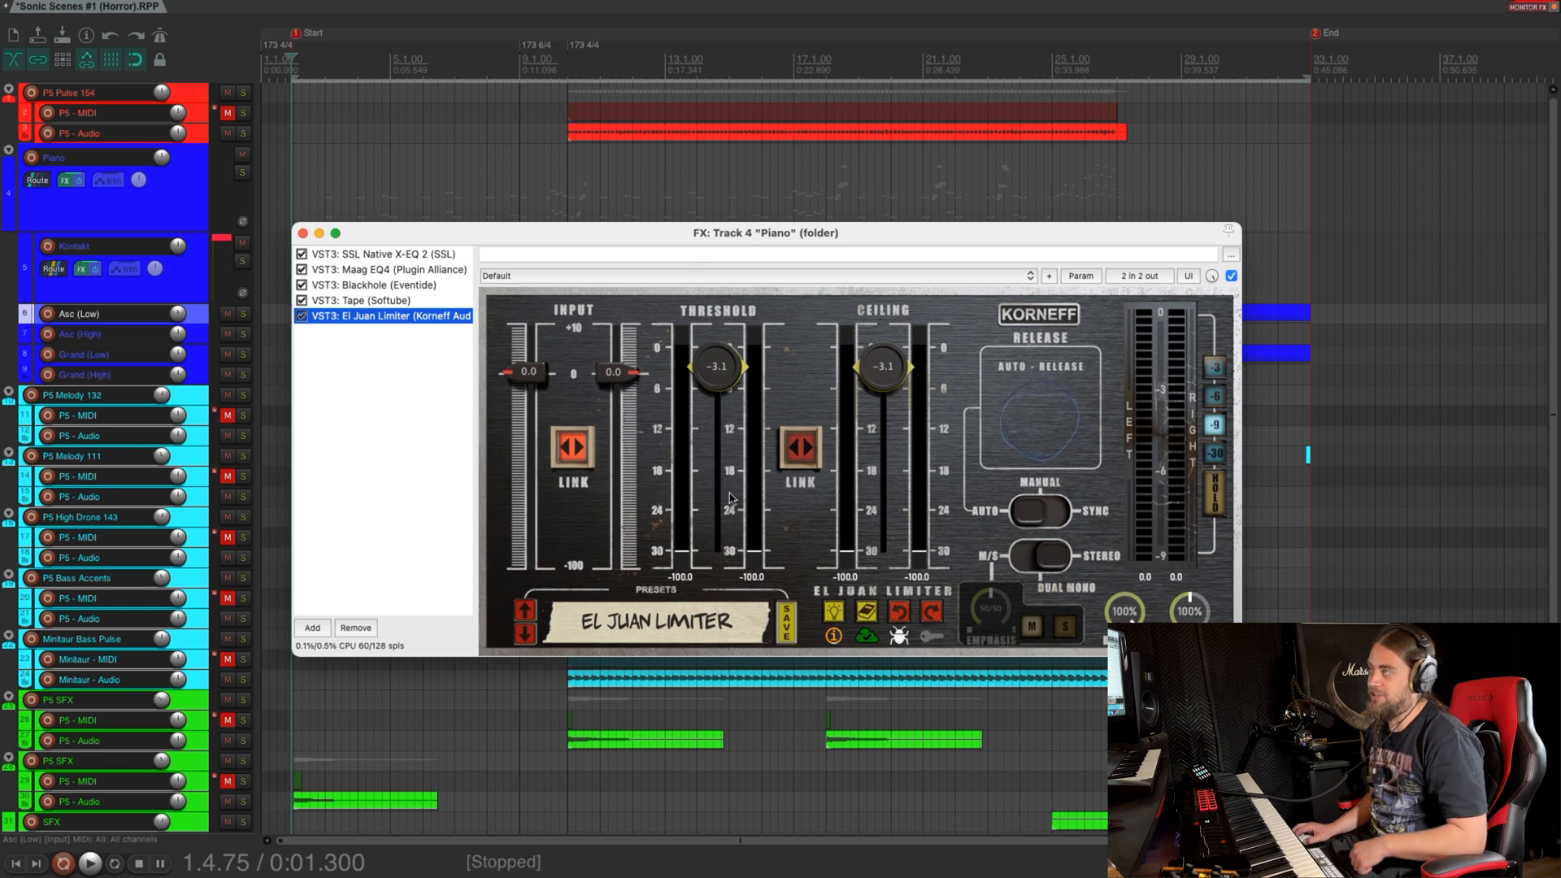
pyautogui.moveTo(864, 236)
pyautogui.mouseDown()
pyautogui.moveTo(882, 237)
pyautogui.moveTo(870, 254)
pyautogui.mouseUp()
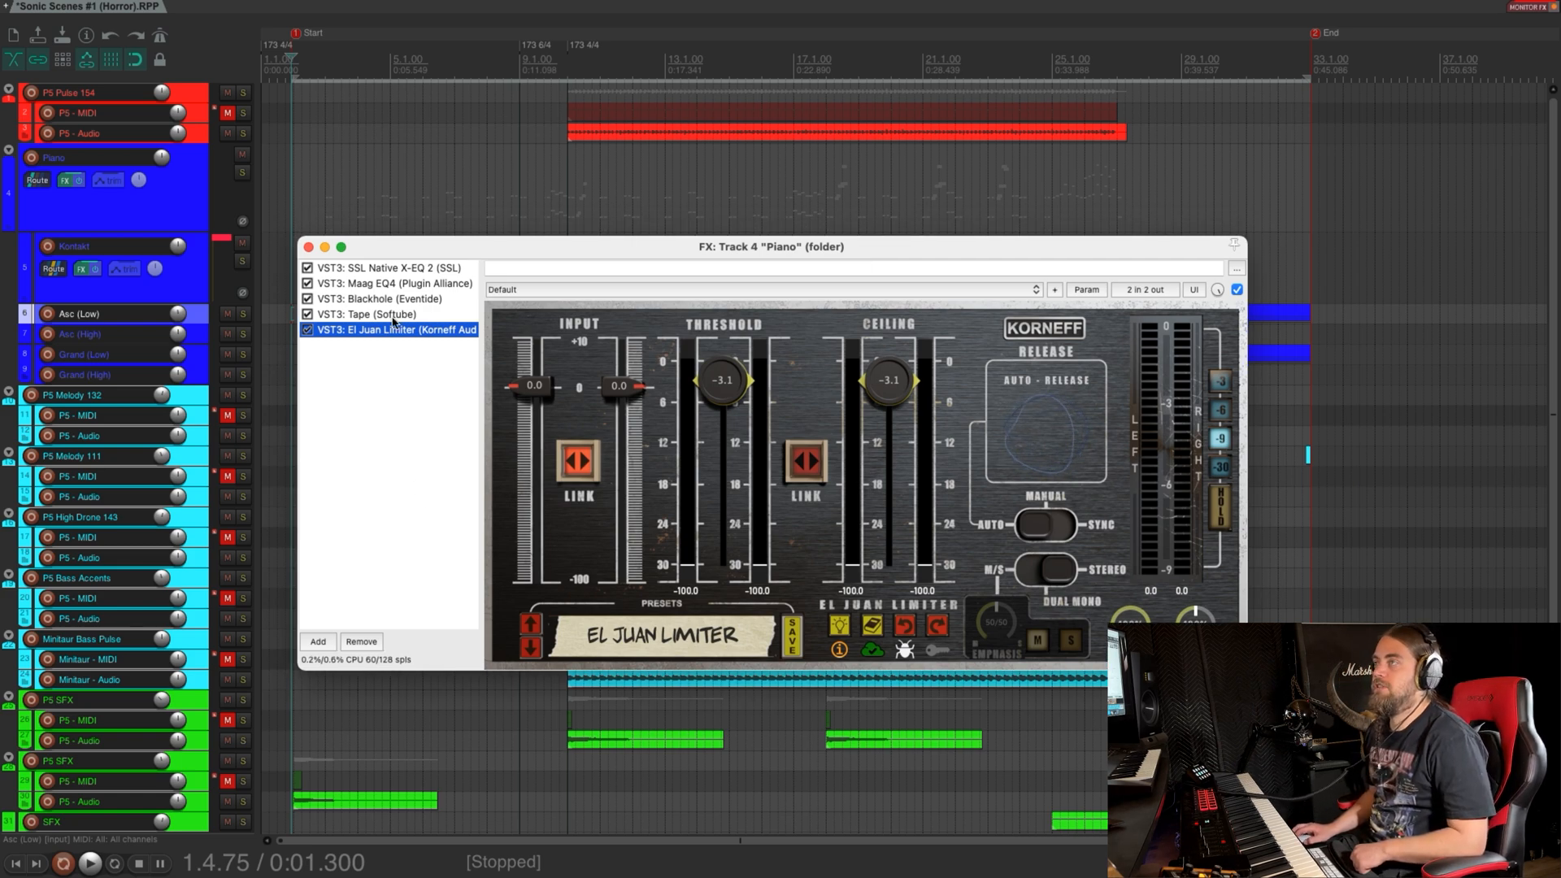
# Place the edit cursor at 3.1.00 and play the song with the El Juan Limiter meters in view
pyautogui.moveTo(689, 250); pyautogui.dragTo(1307, 208)
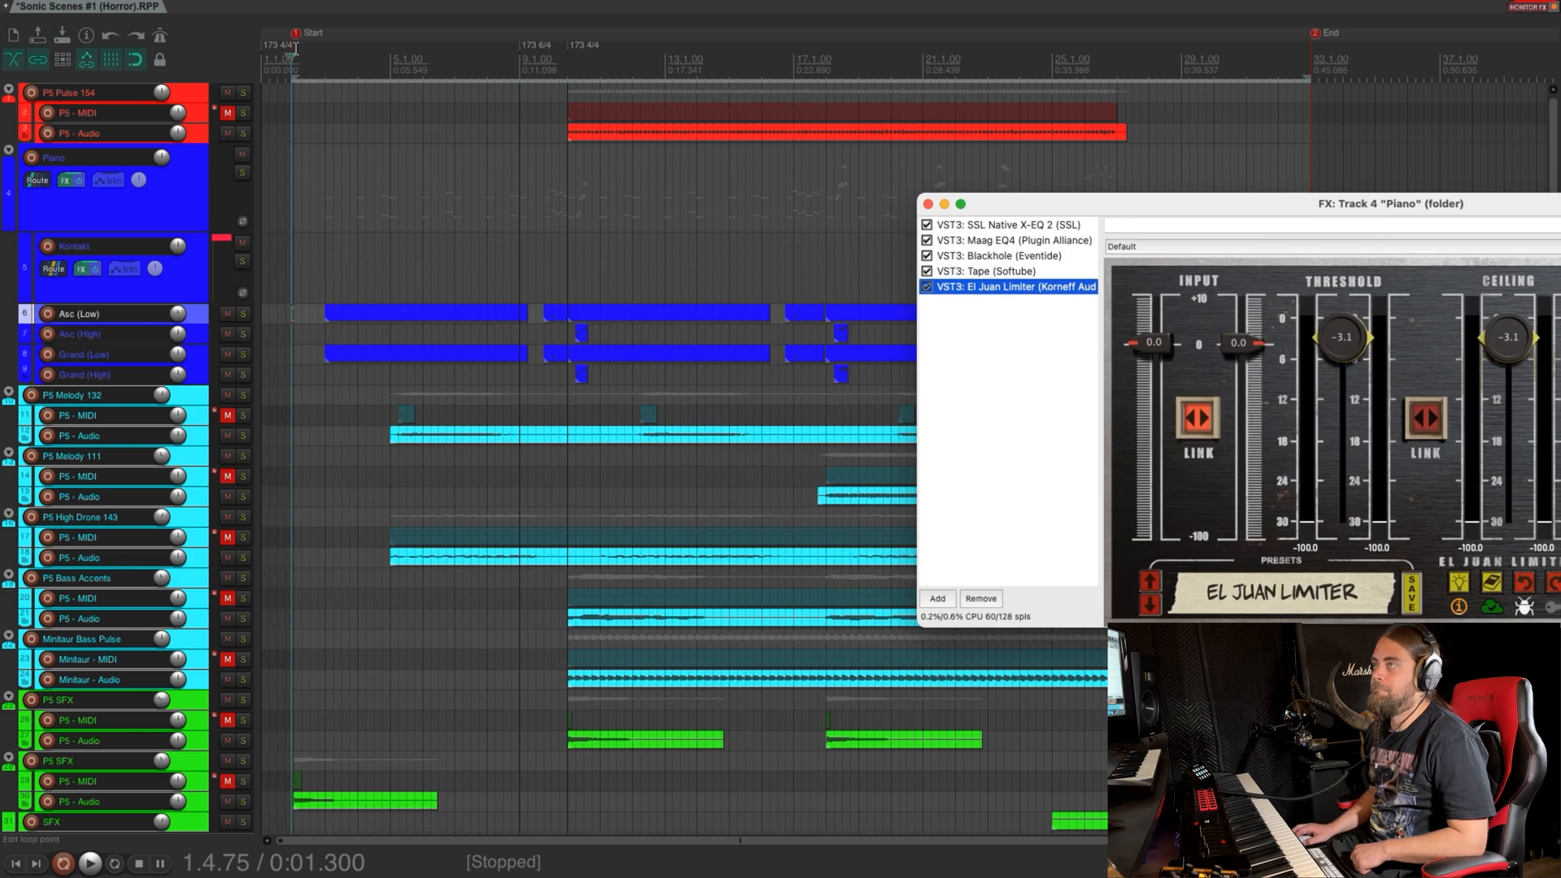
pyautogui.click(325, 69)
pyautogui.moveTo(1442, 206); pyautogui.dragTo(841, 218)
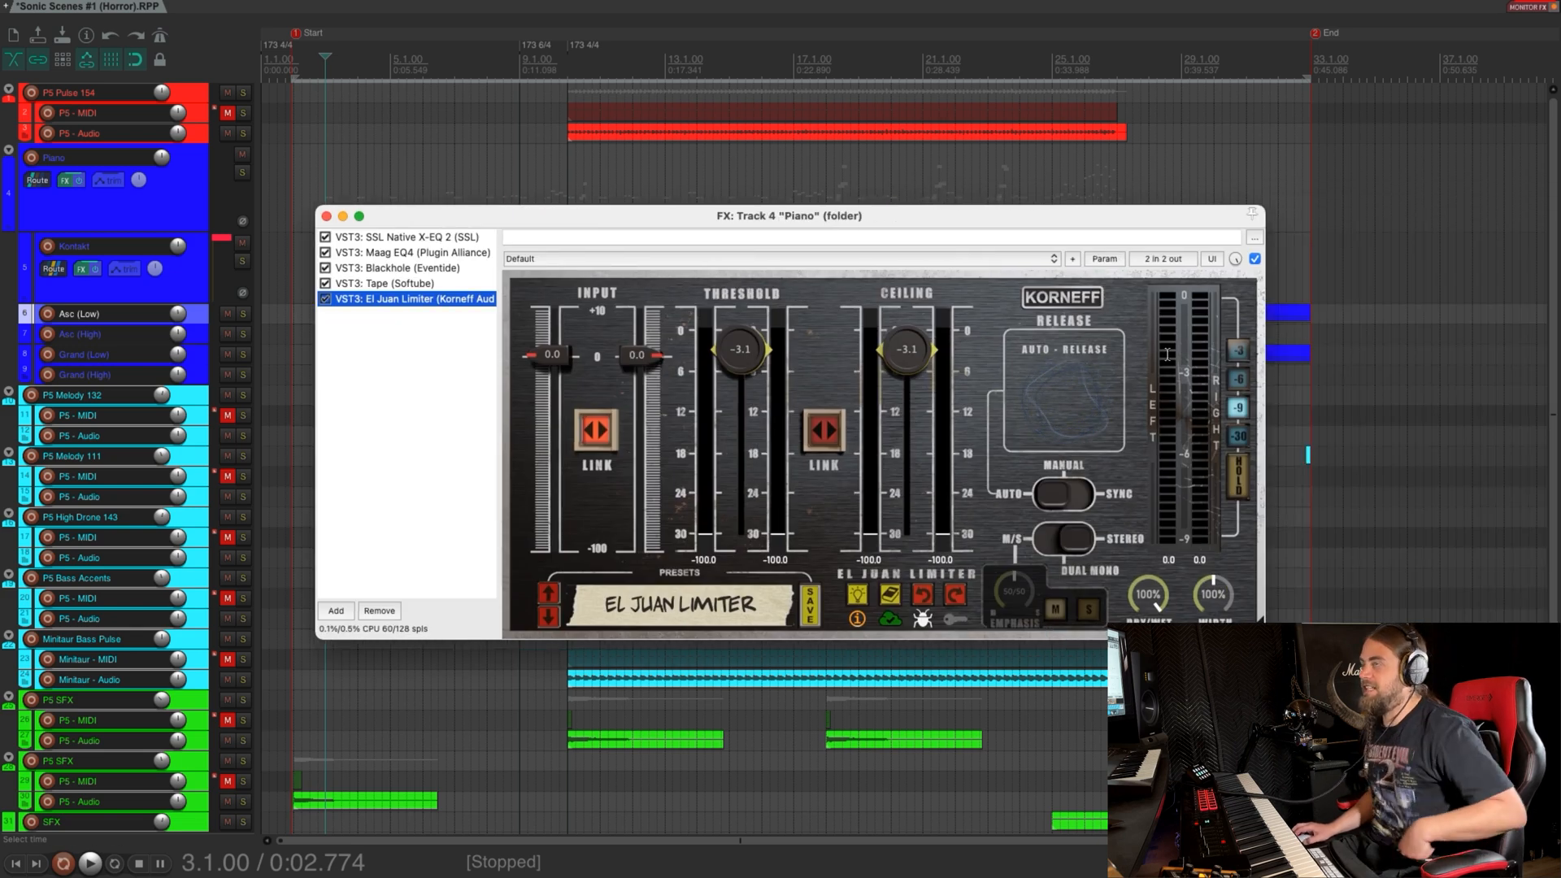
pyautogui.moveTo(916, 222); pyautogui.dragTo(1093, 225)
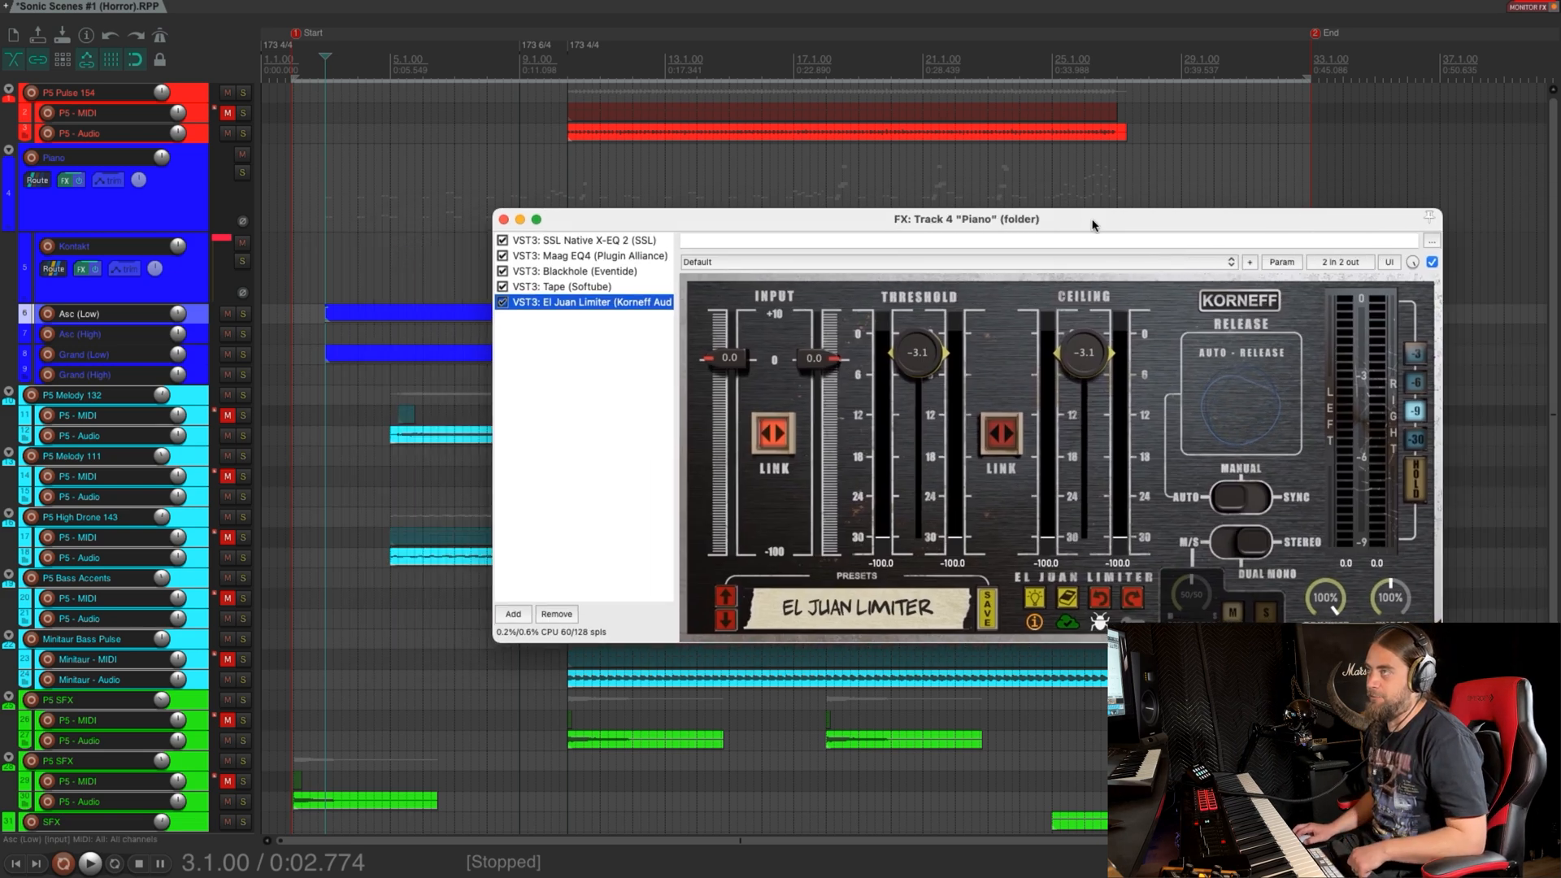
pyautogui.press('space')
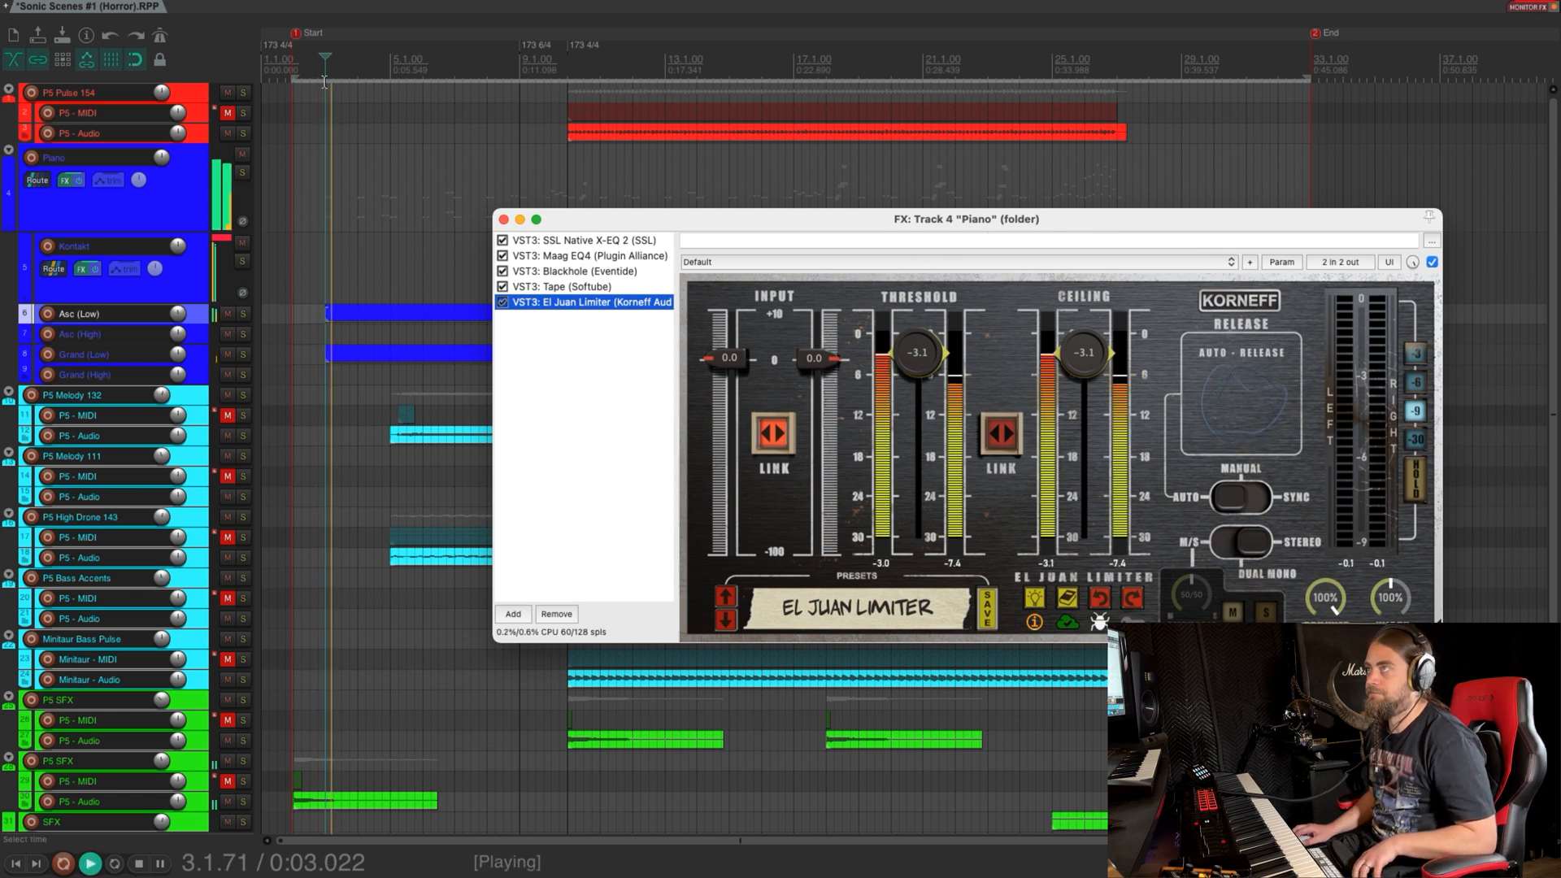
# Check the El Juan Limiter meters during playback, stop the song, and close the Piano folder's effects chain
pyautogui.moveTo(1166, 222); pyautogui.dragTo(1080, 223)
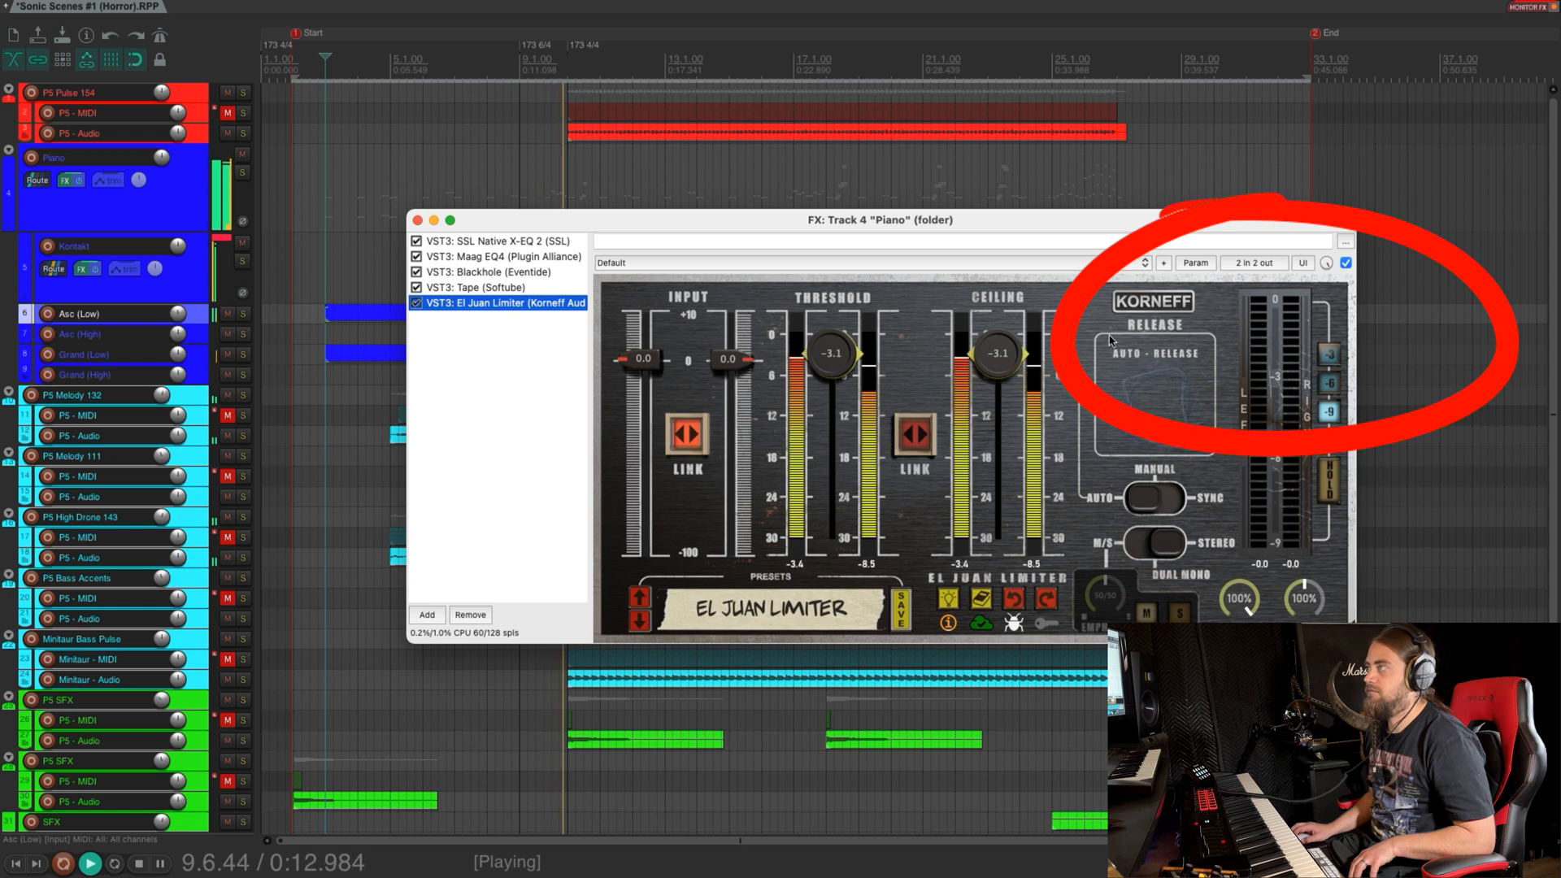
pyautogui.press('space')
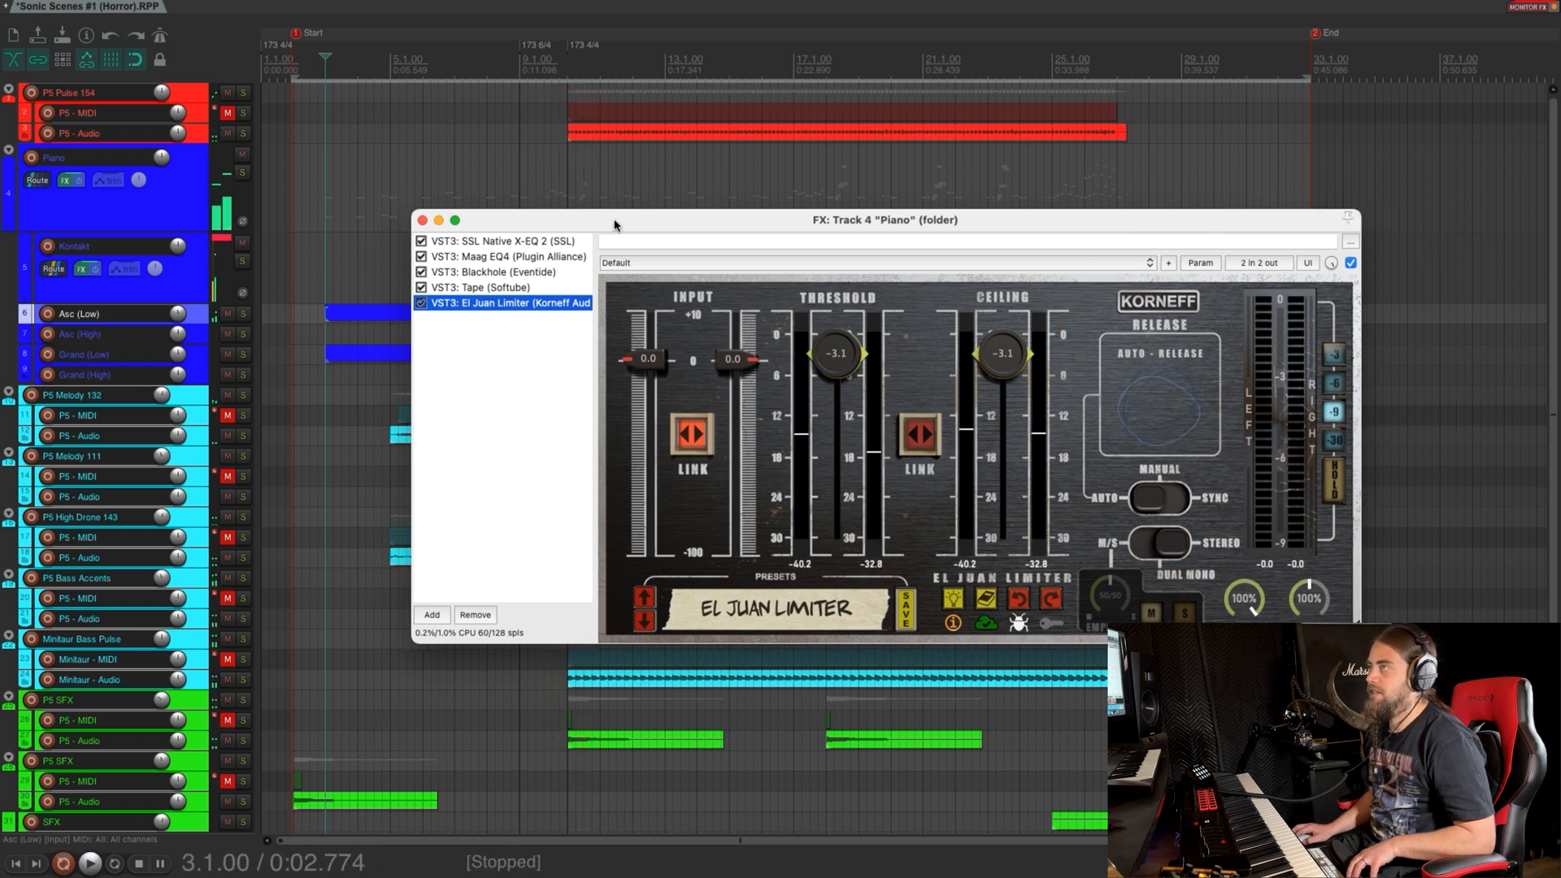
pyautogui.moveTo(613, 227); pyautogui.dragTo(655, 225)
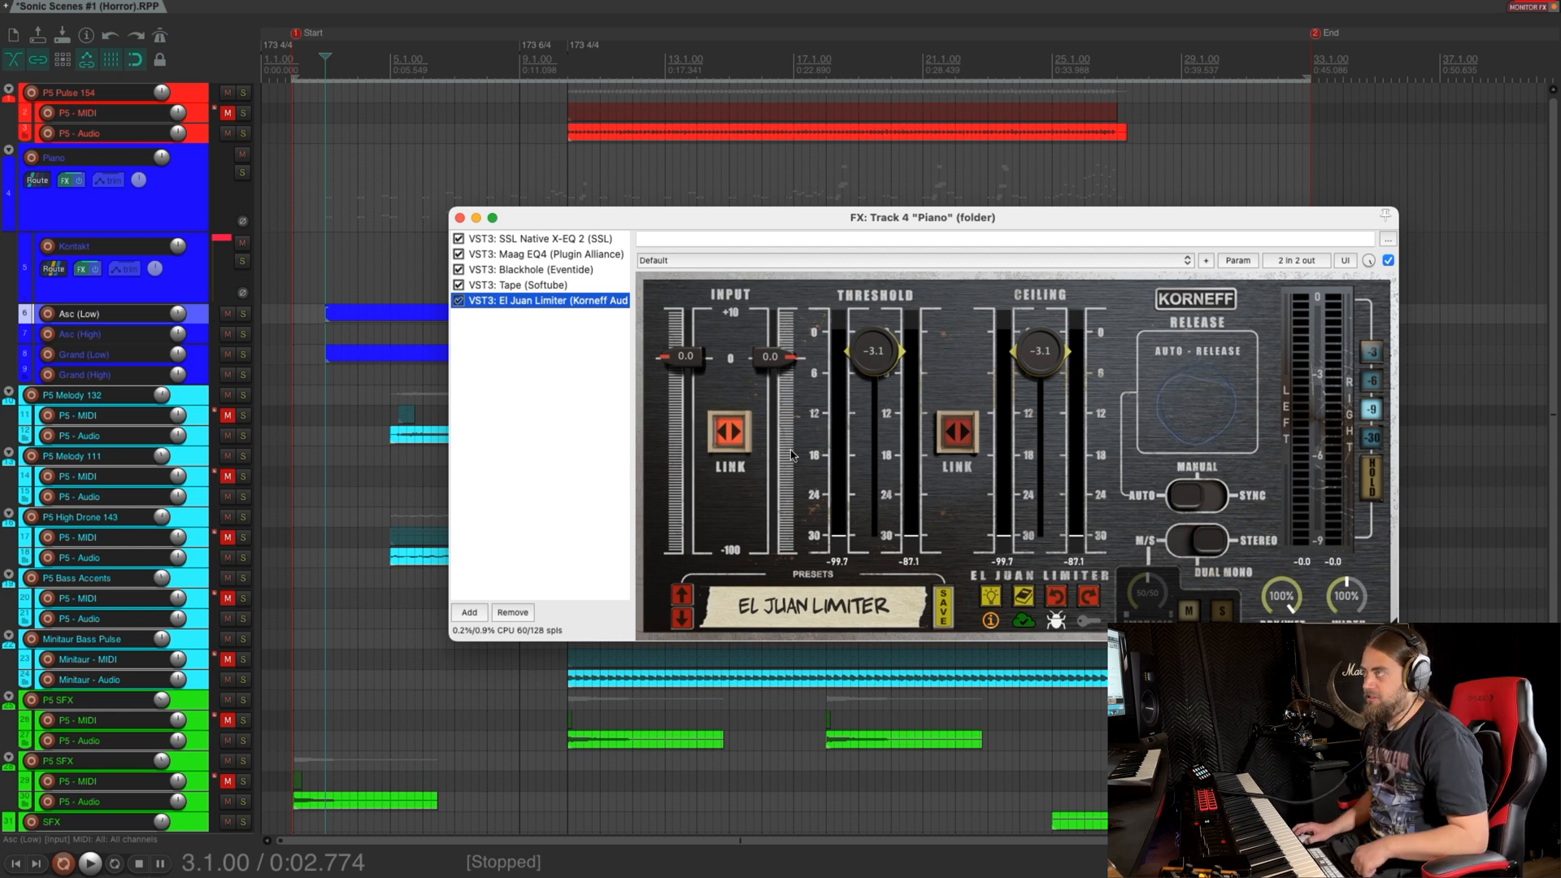
pyautogui.moveTo(714, 220); pyautogui.dragTo(728, 239)
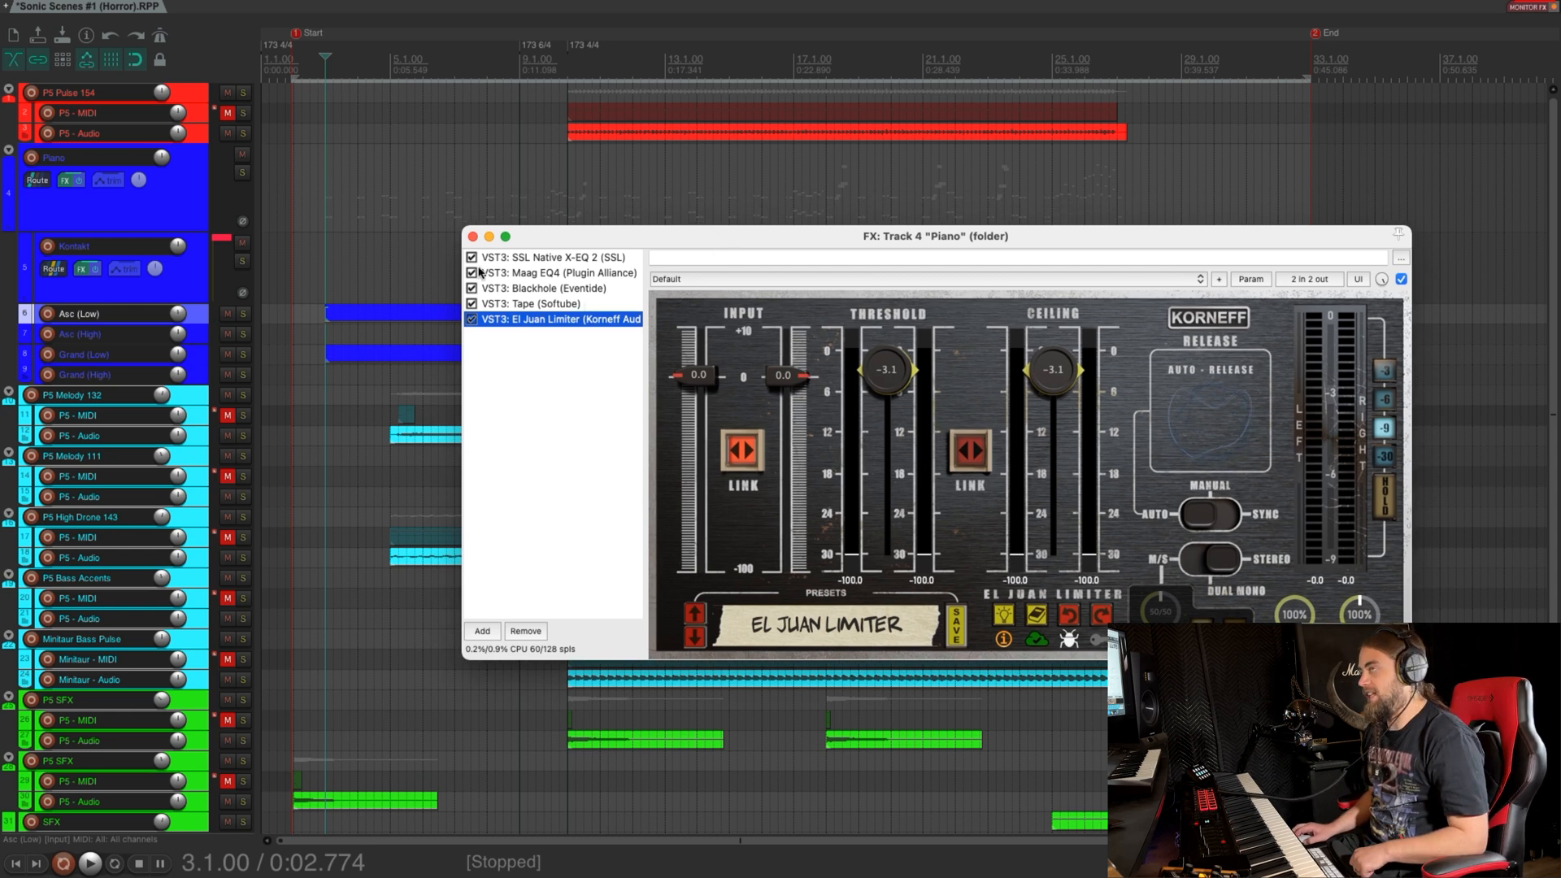
pyautogui.click(472, 236)
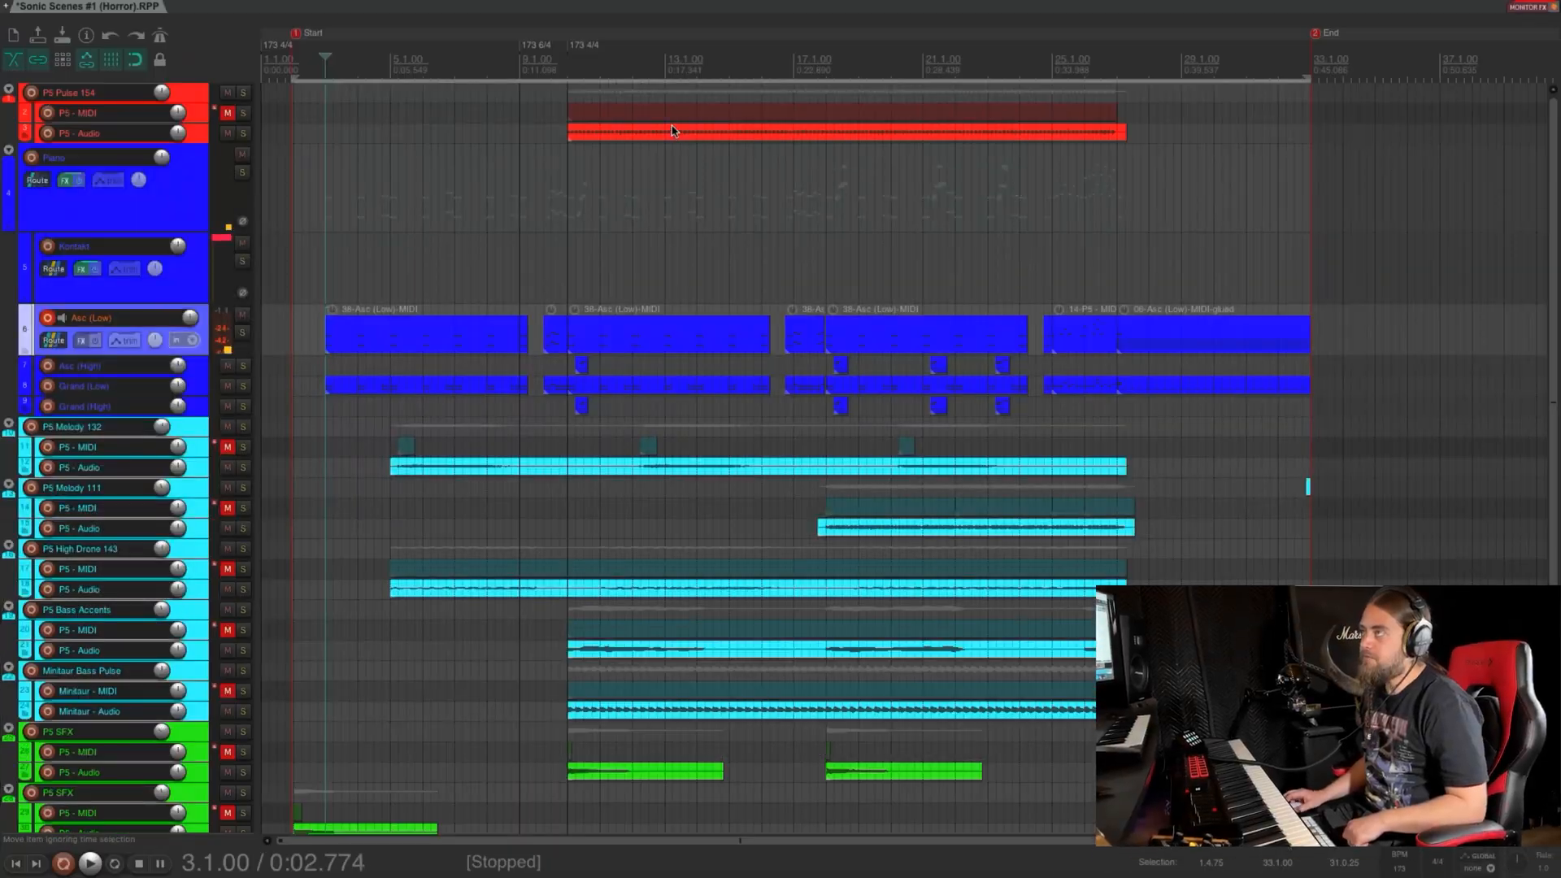
# Solo the Asc (High) and Grand (High) tracks and listen to them from 10.1.00
pyautogui.click(570, 60)
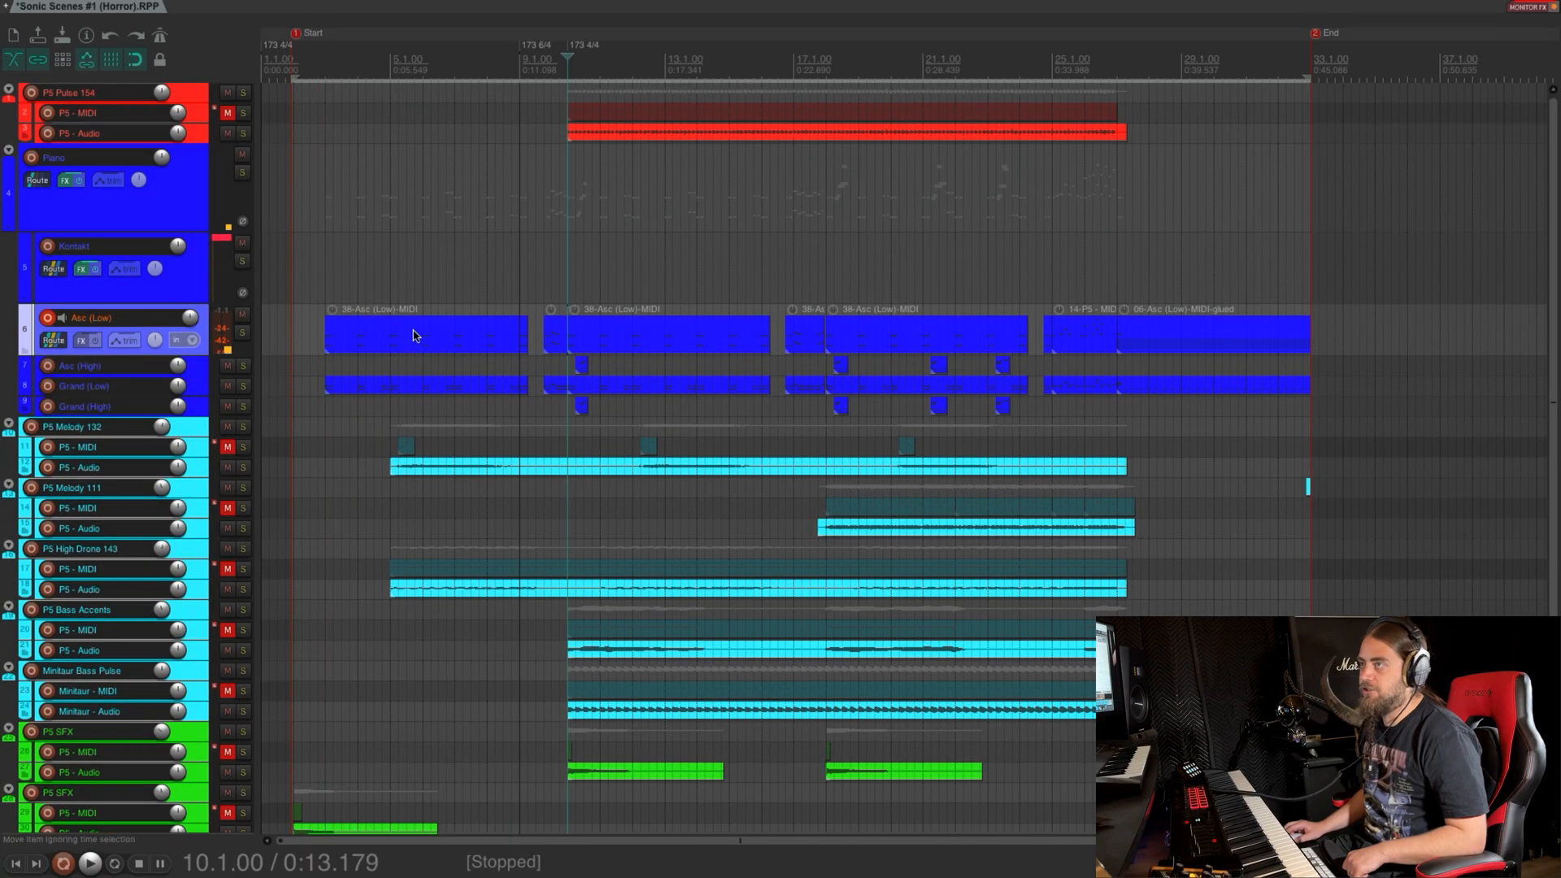
pyautogui.click(243, 366)
pyautogui.click(243, 406)
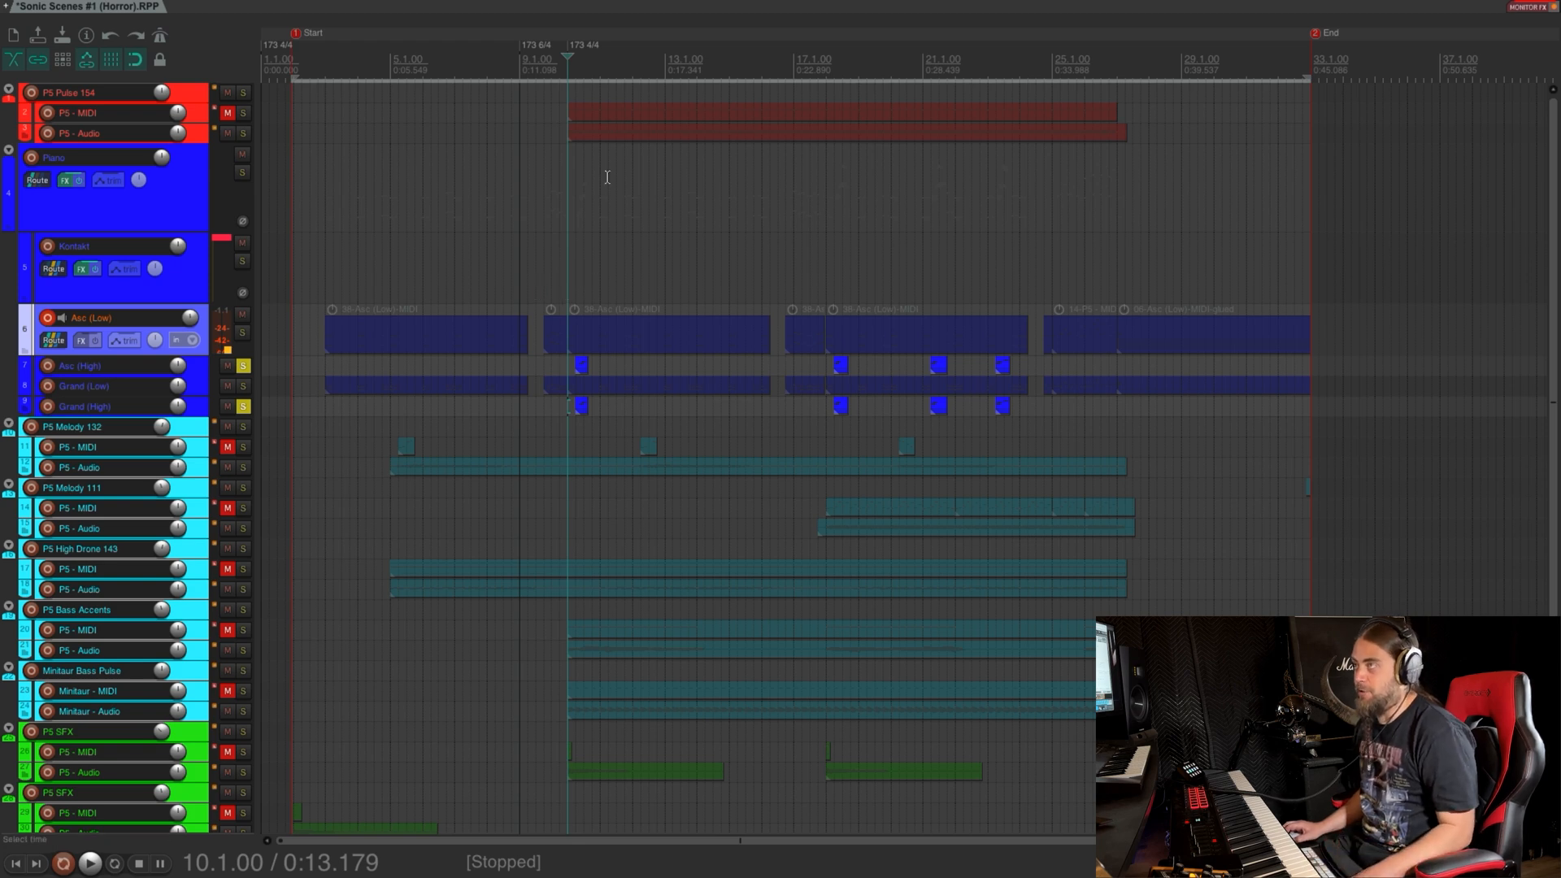
pyautogui.press('space')
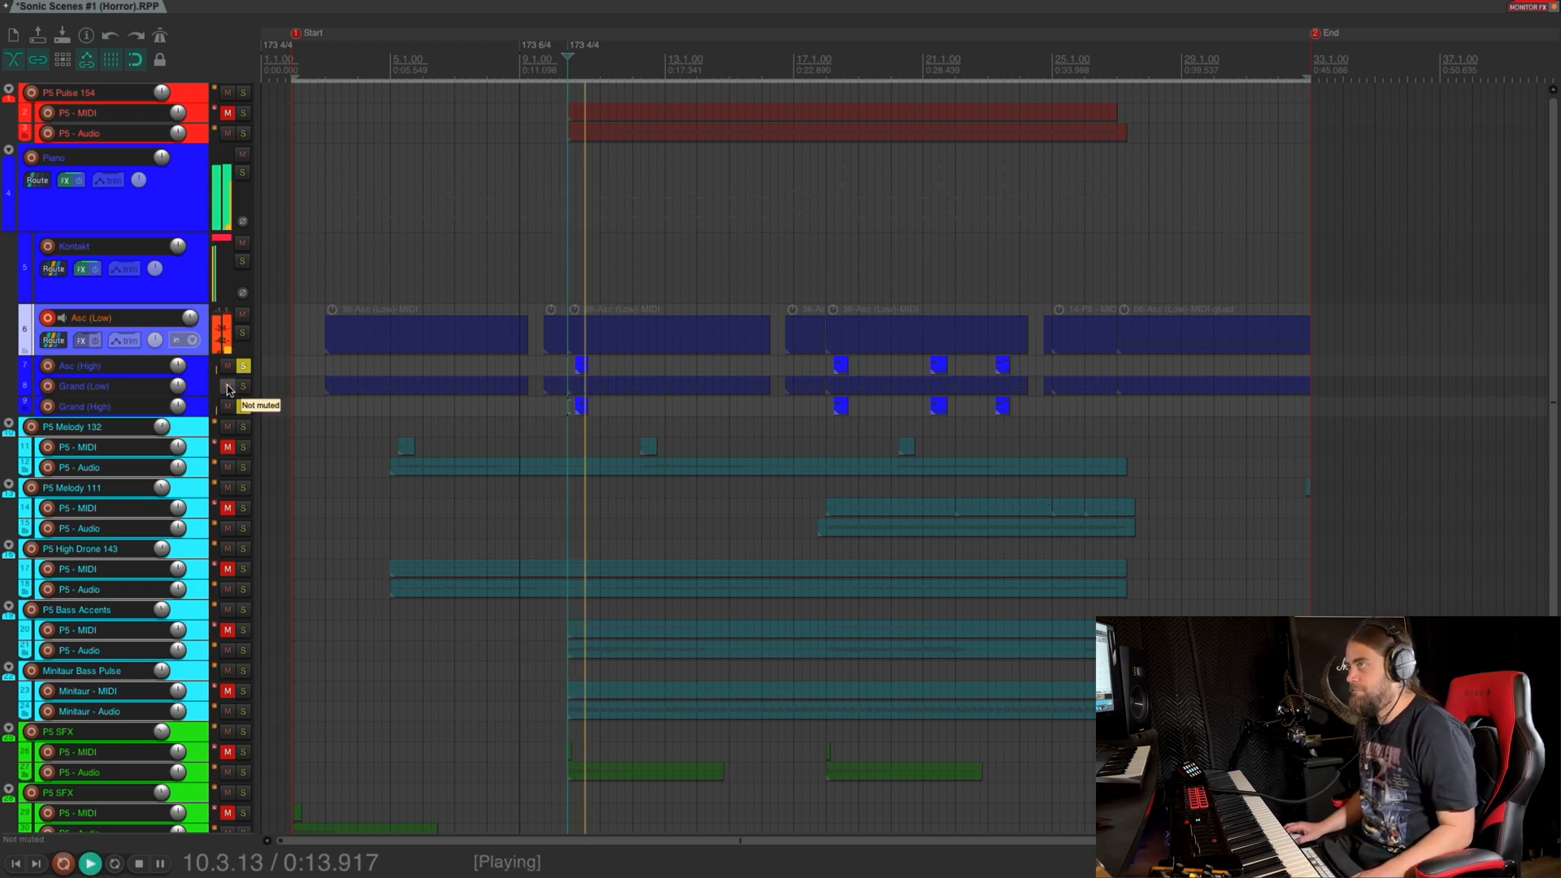
pyautogui.press('space')
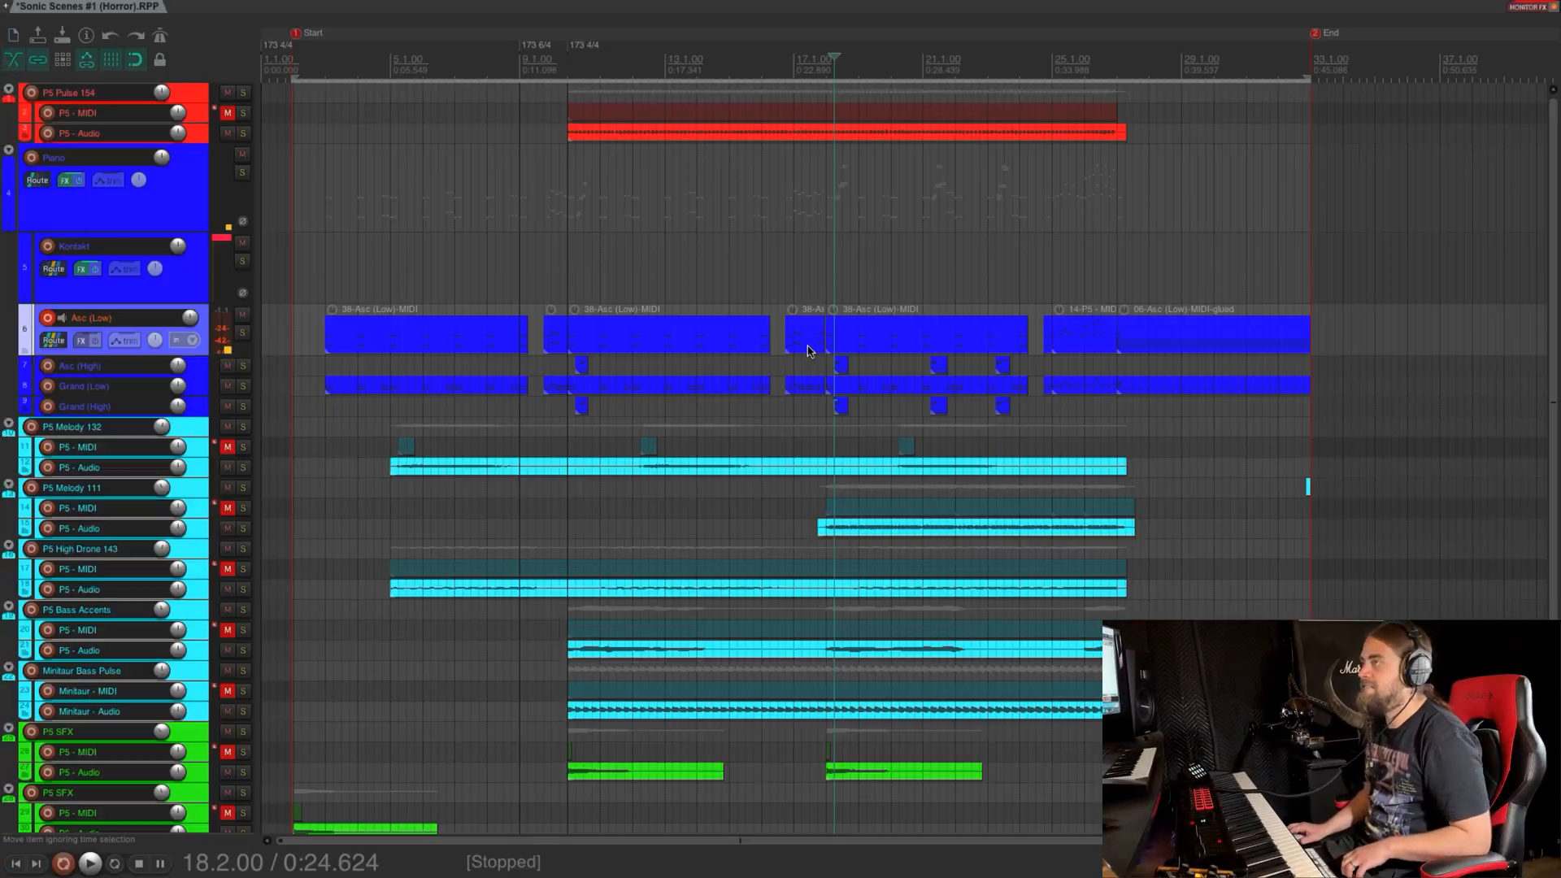
# Open the first Asc (High) MIDI item, audition its C5 note, and show the Humanize Notes options without applying them
pyautogui.click(576, 367)
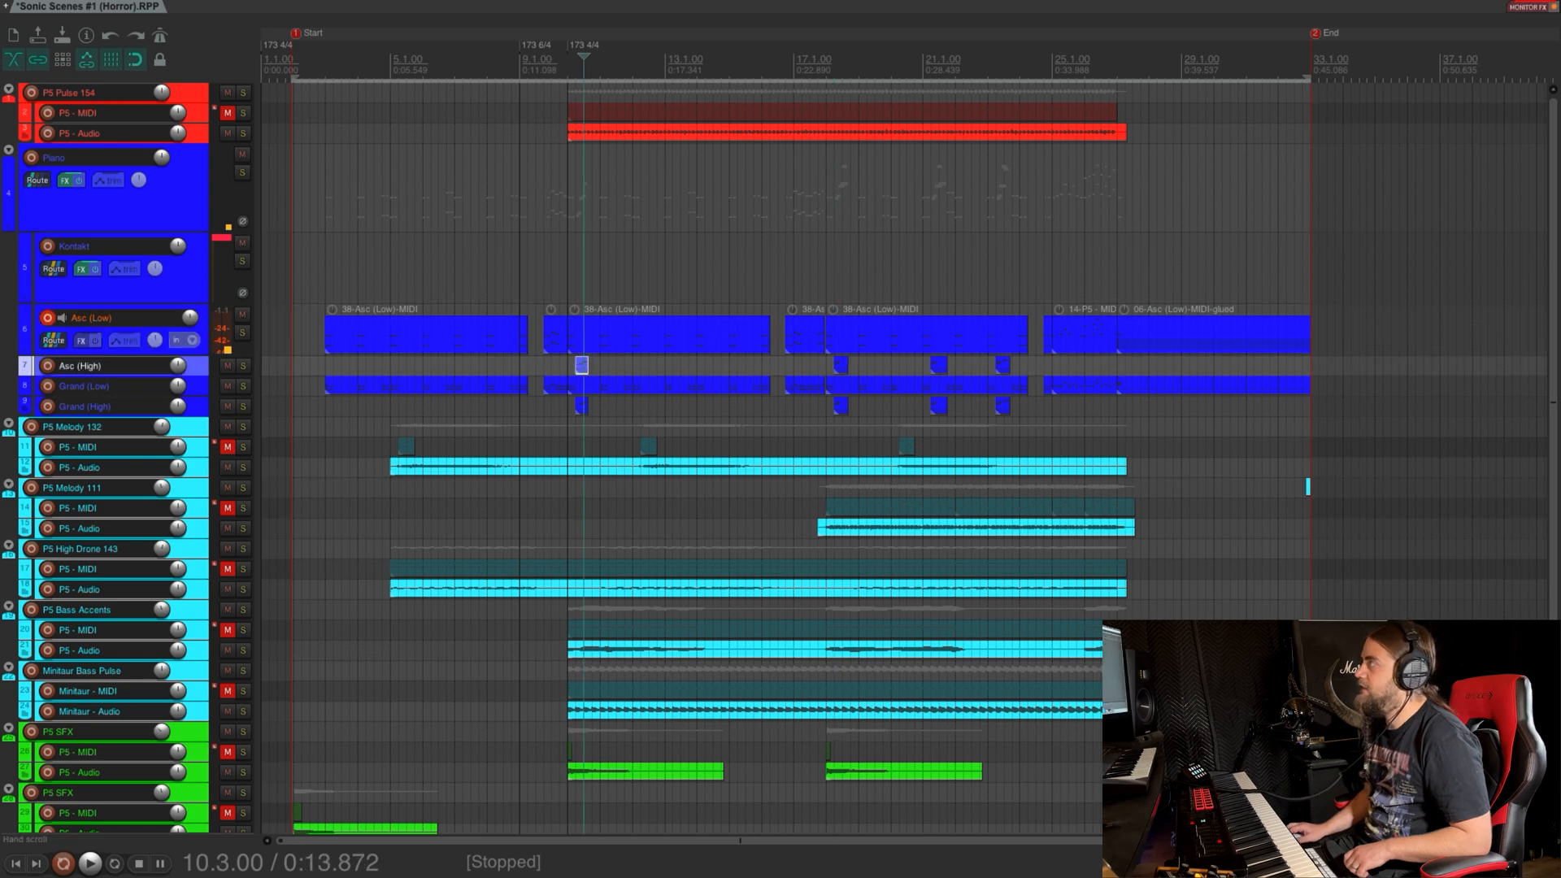
pyautogui.doubleClick(579, 367)
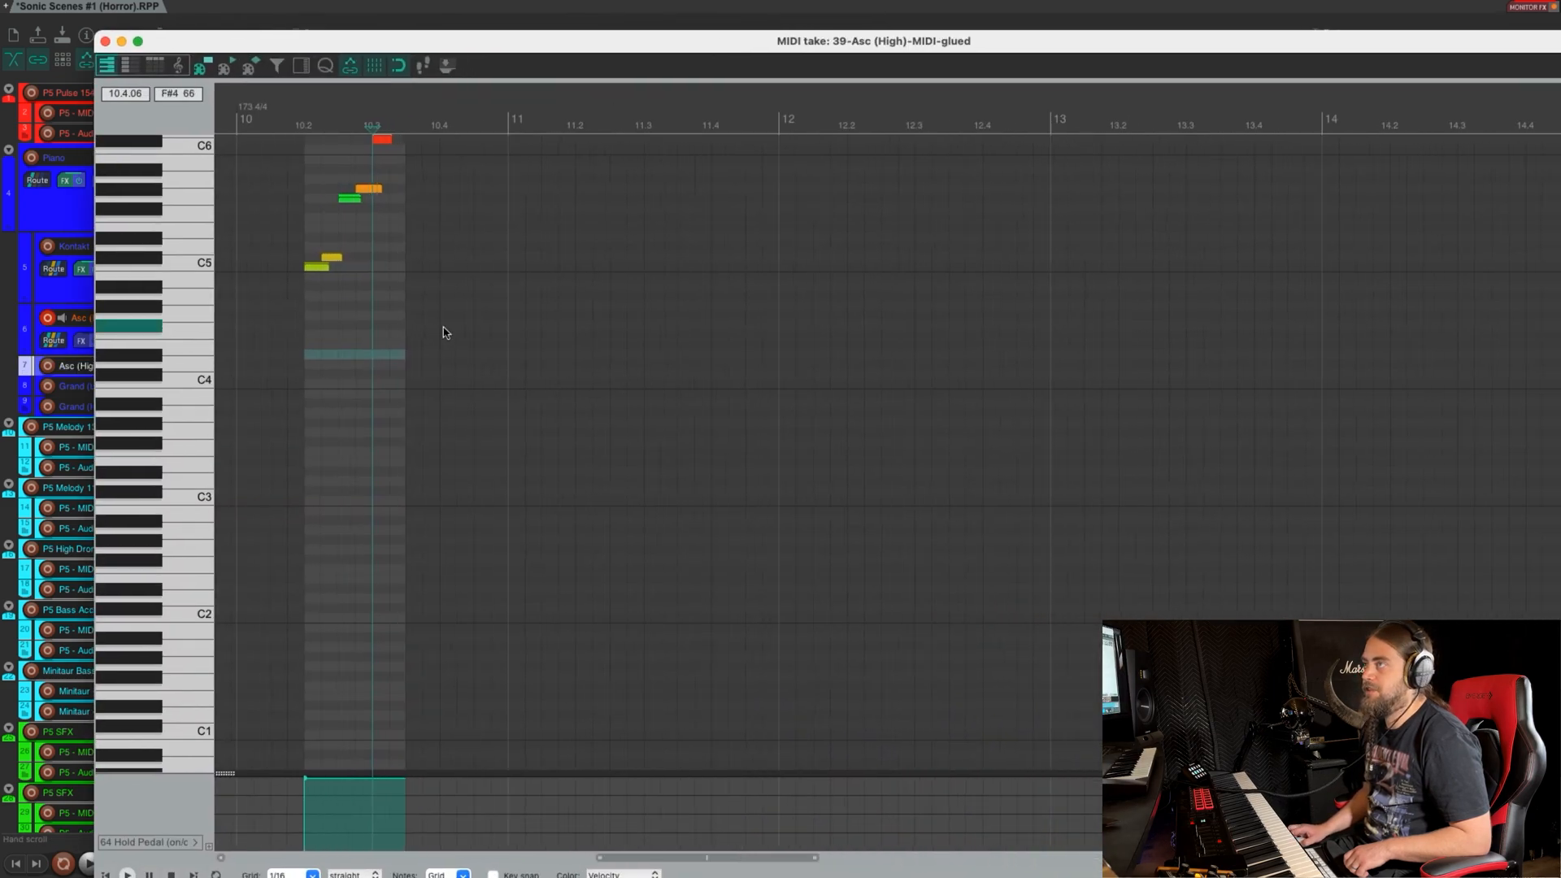
pyautogui.scroll(2, 732, 359)
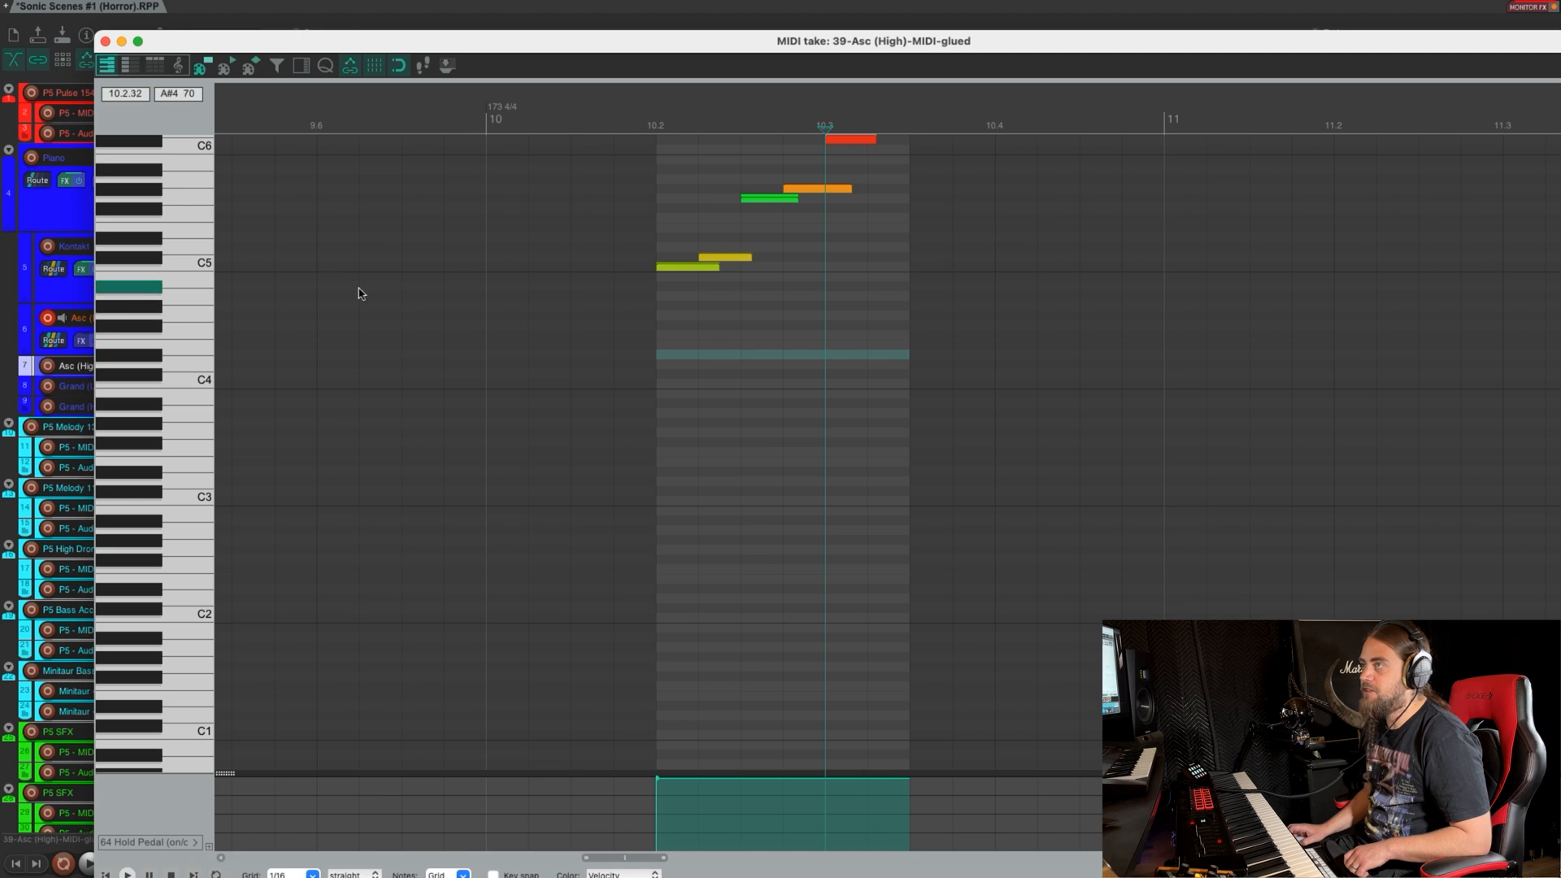
pyautogui.click(204, 269)
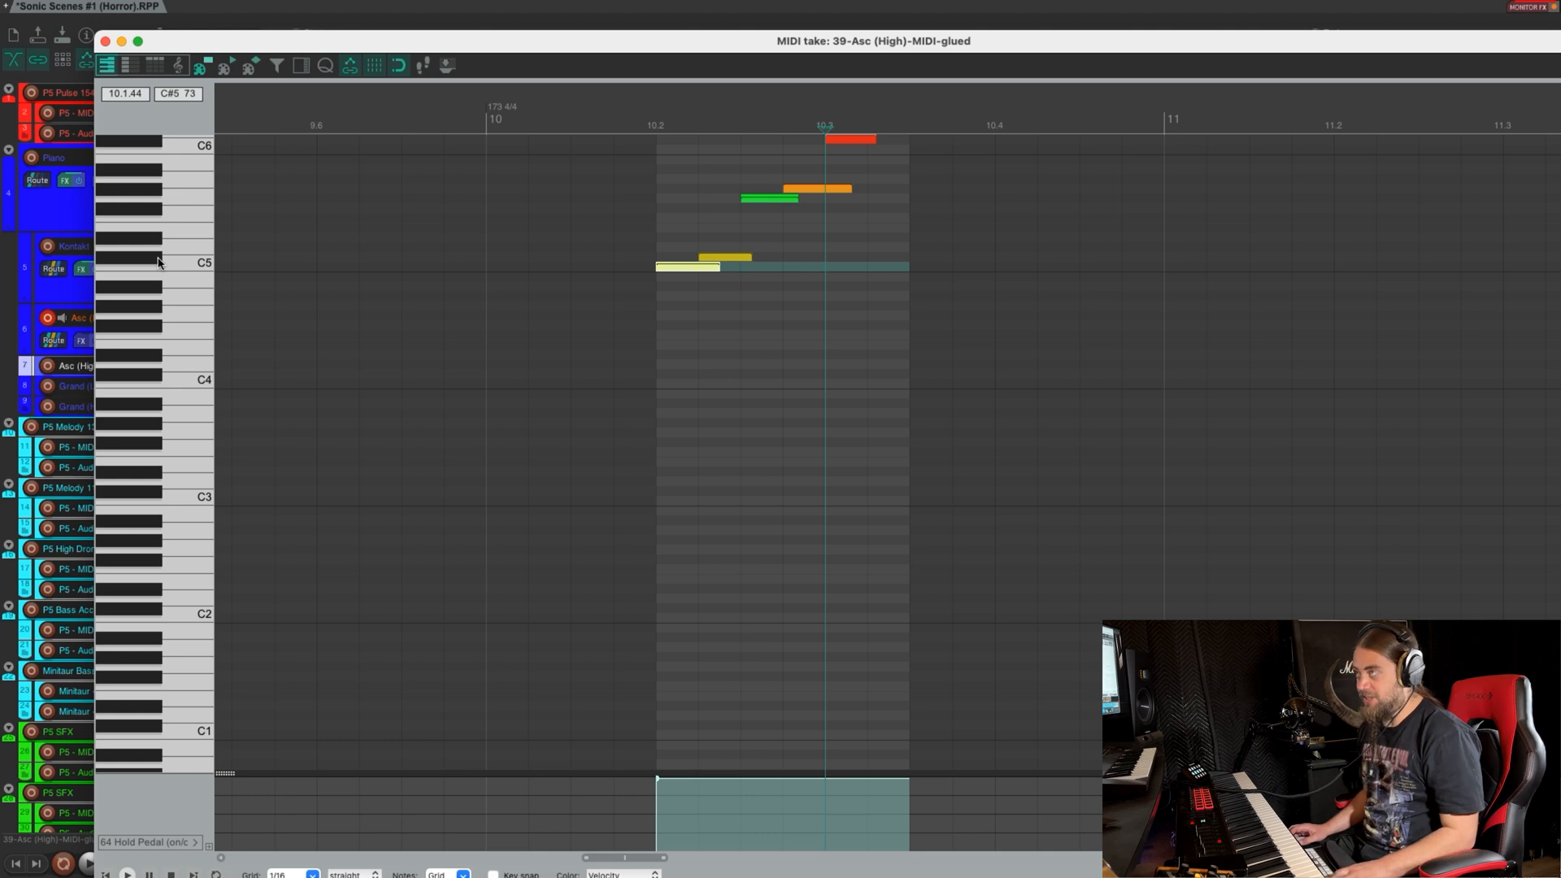
pyautogui.press('h')
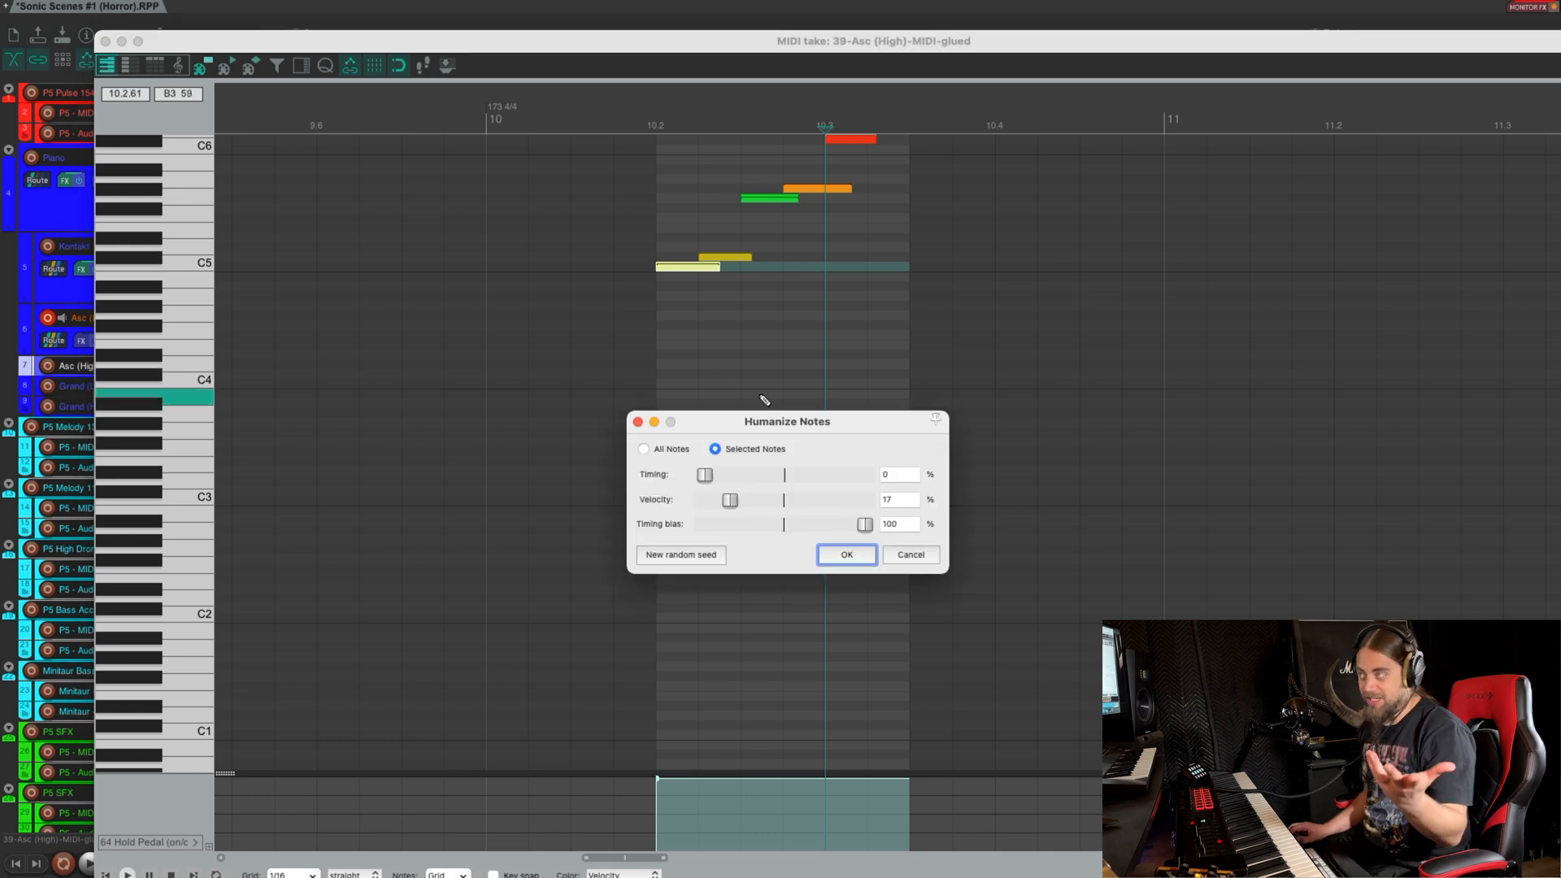
pyautogui.click(638, 422)
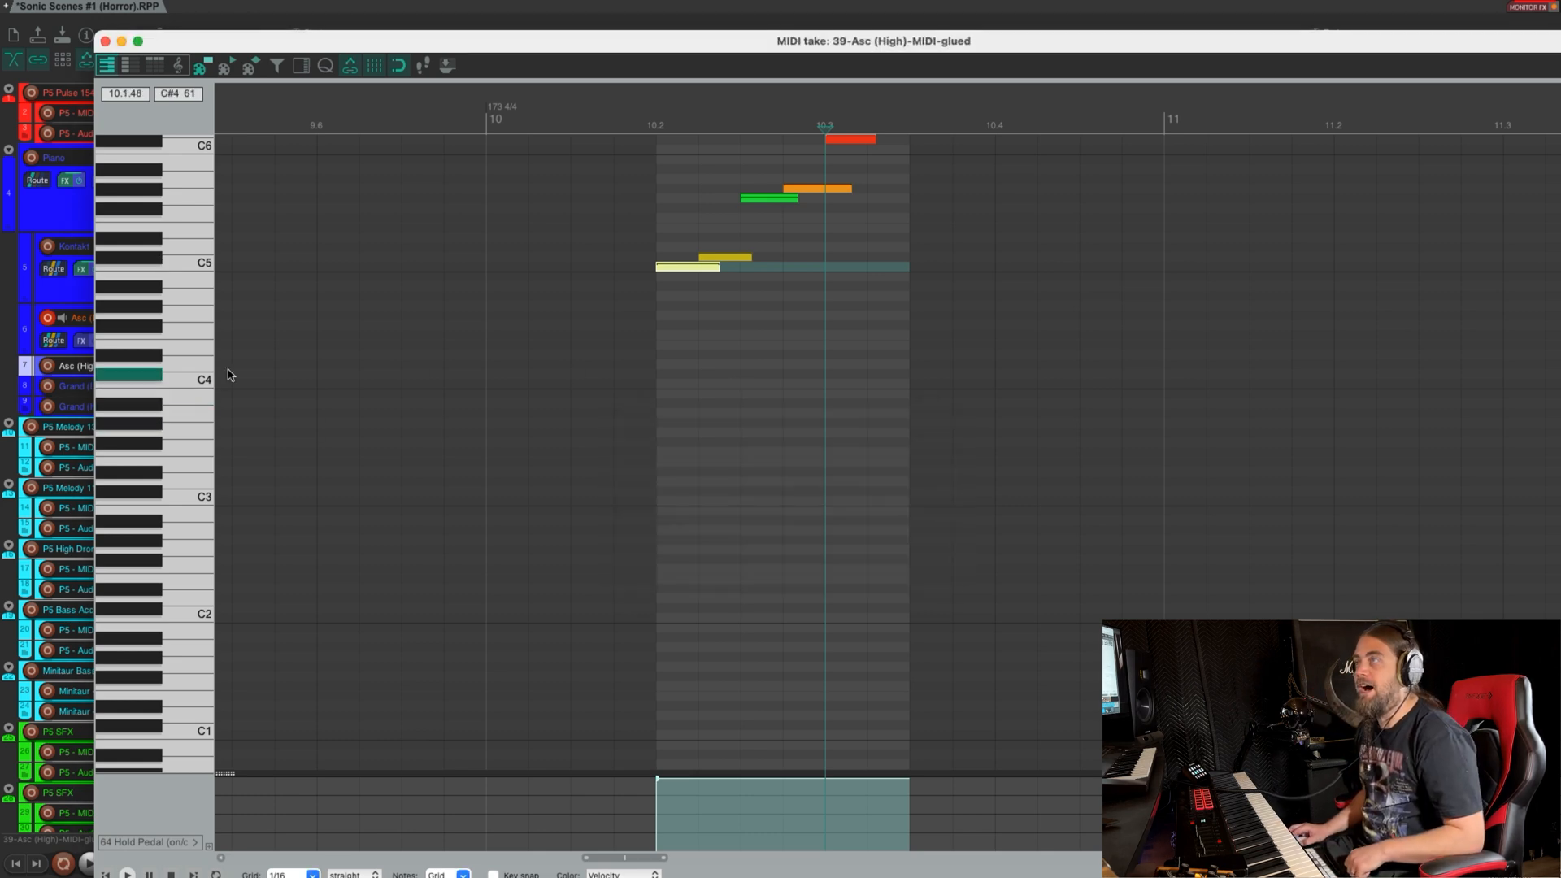
# Audition the C#5, G5, G#5 and C#6 notes of the first Asc (High) run and close the MIDI editor
pyautogui.click(149, 259)
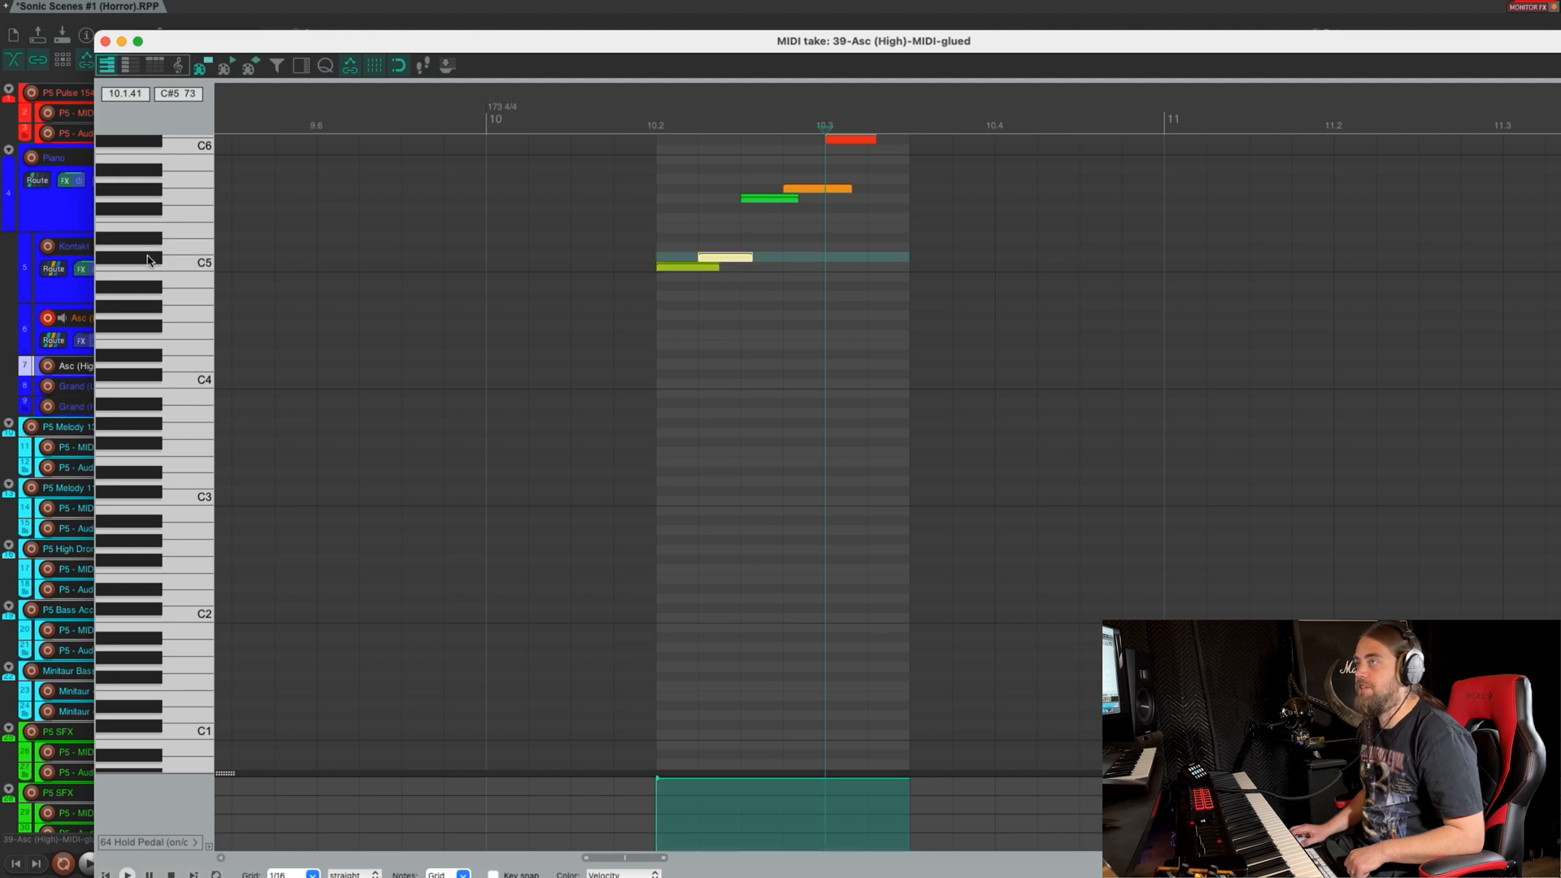
pyautogui.click(200, 202)
pyautogui.click(150, 193)
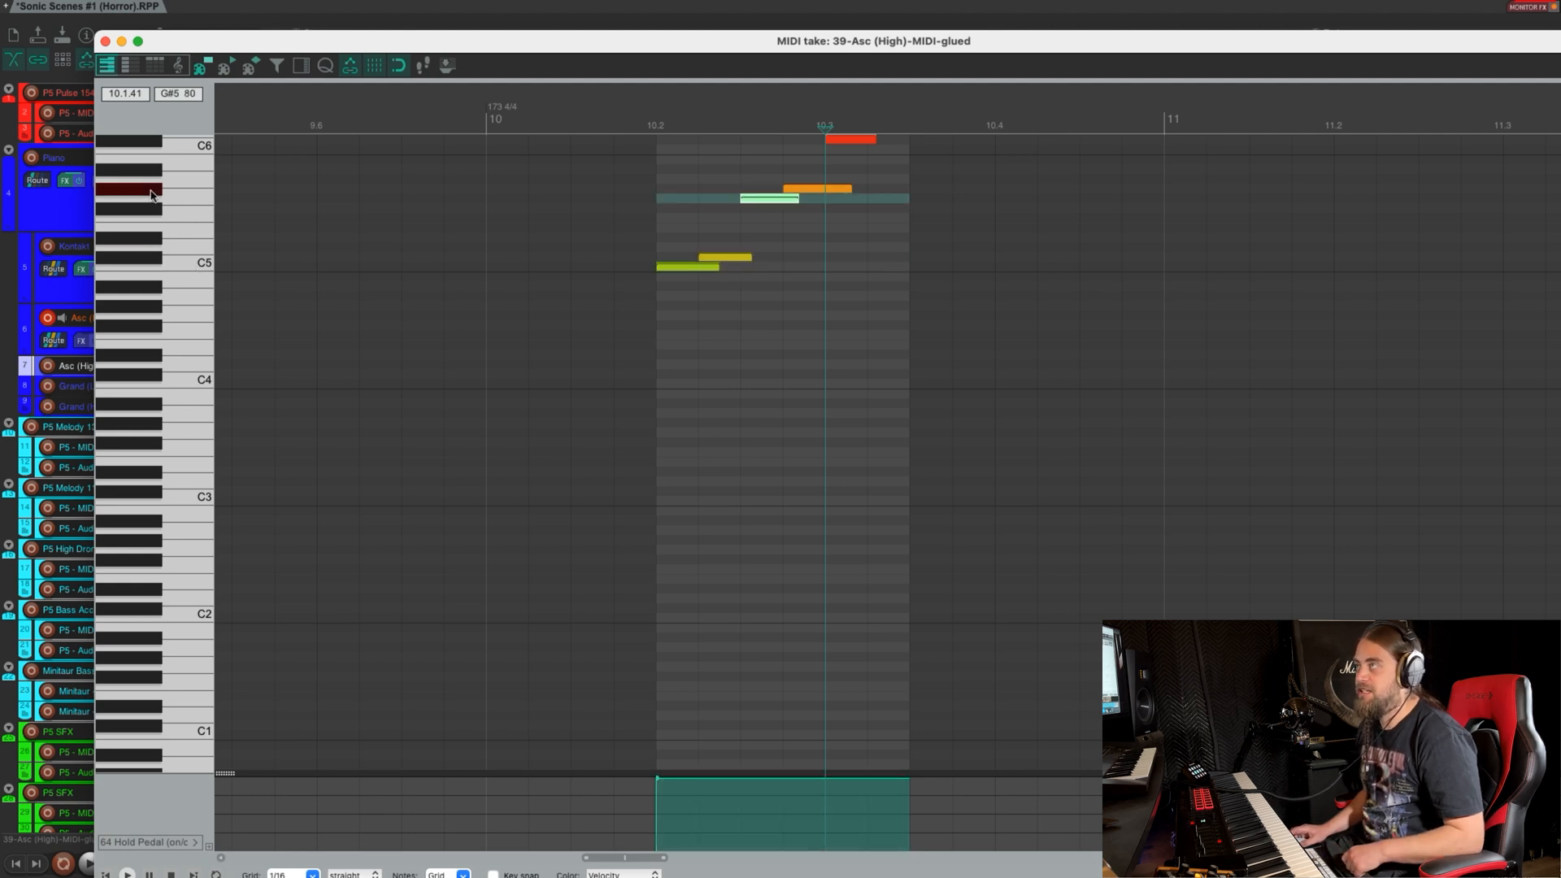
pyautogui.scroll(2, 168, 195)
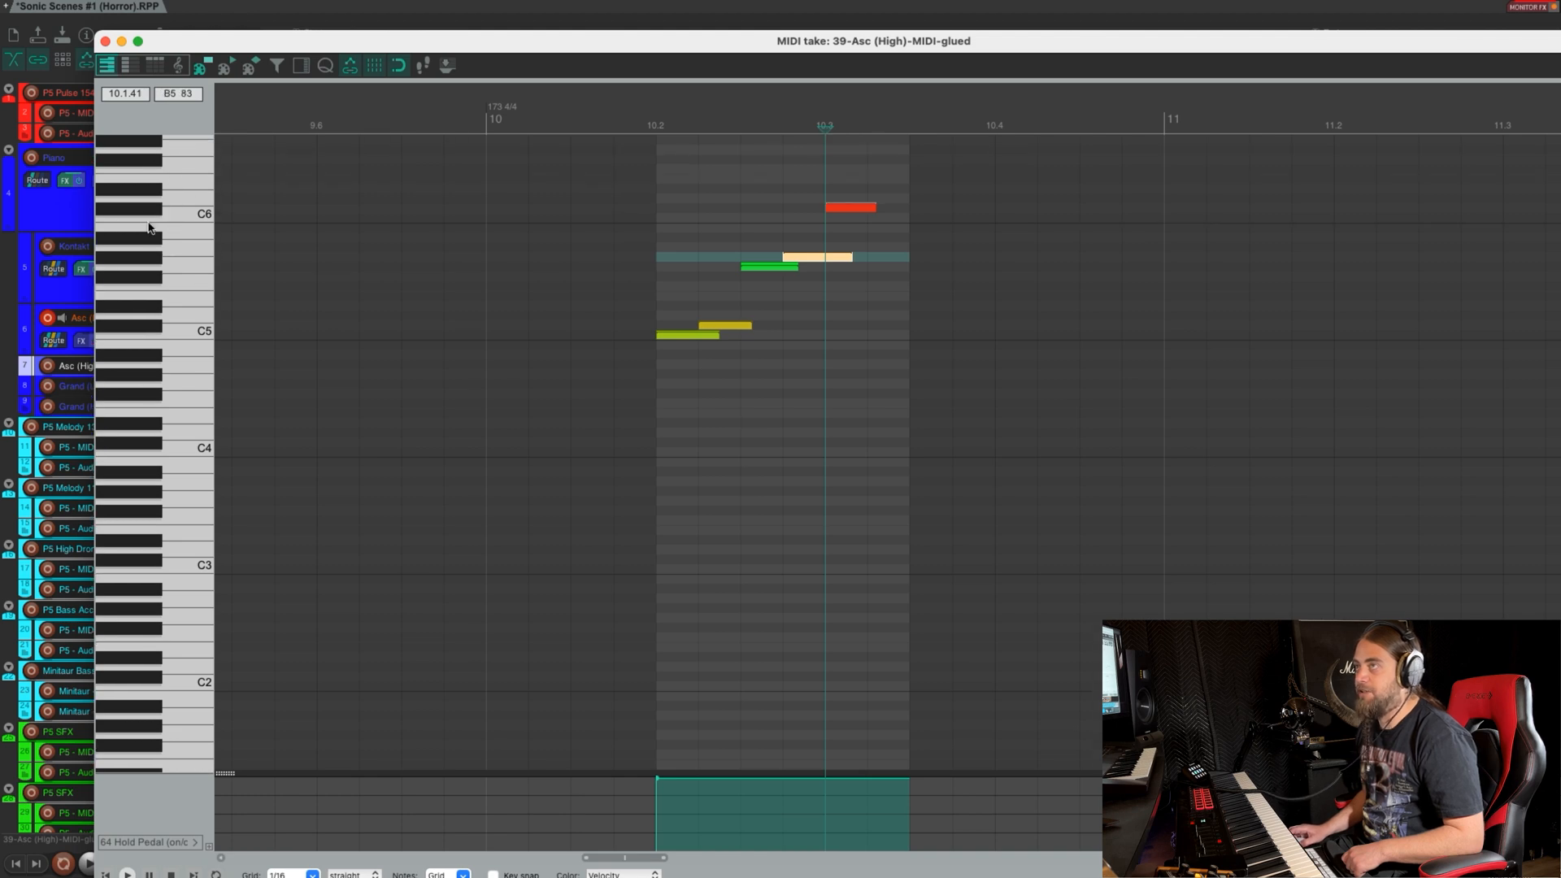
pyautogui.click(142, 213)
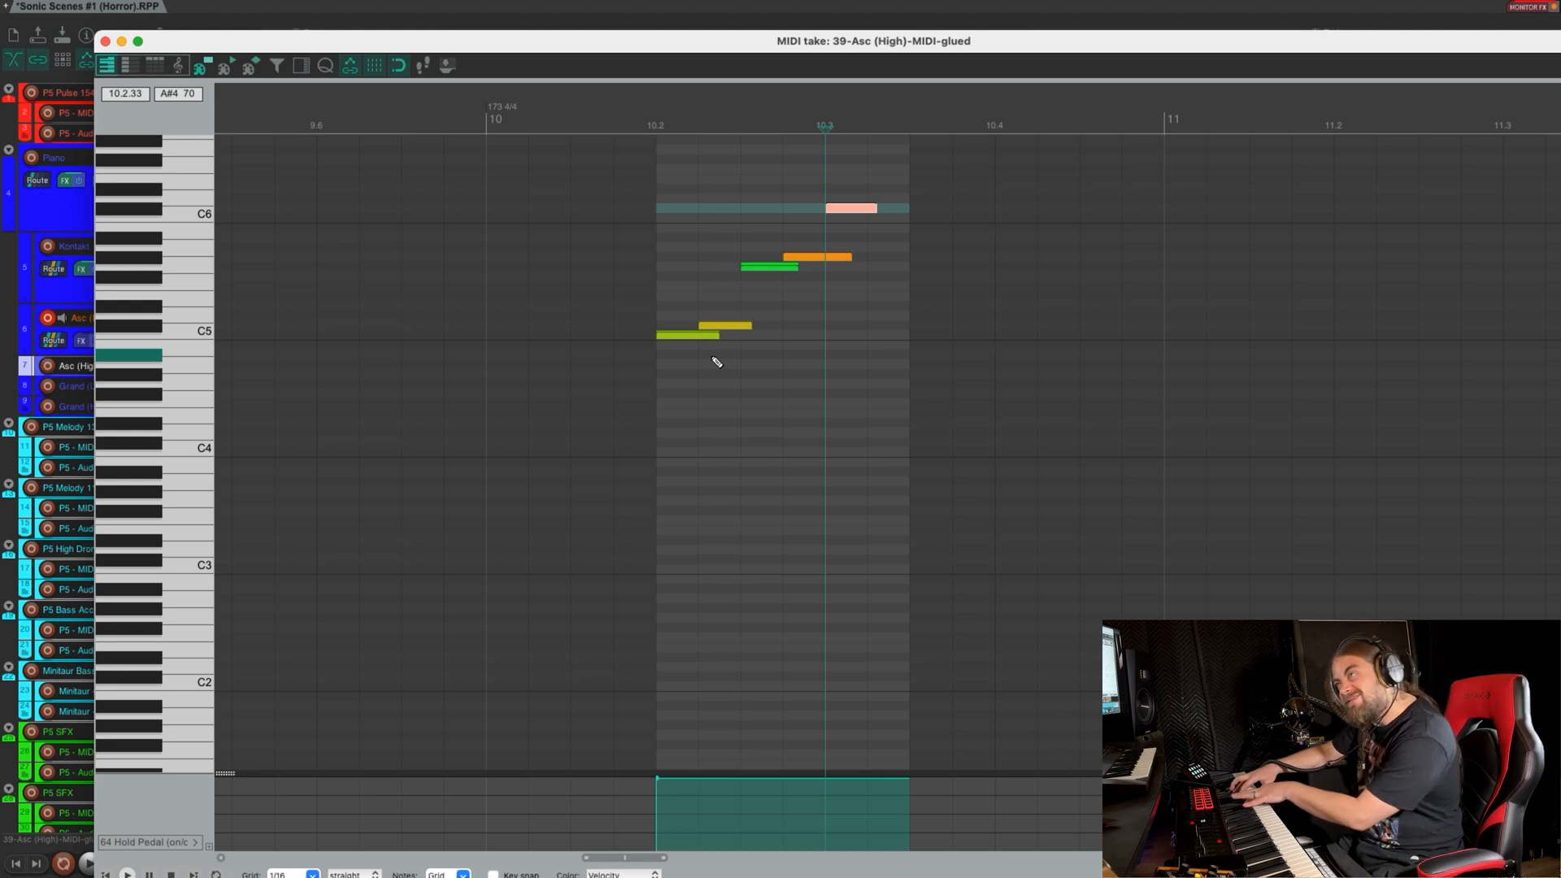
pyautogui.click(105, 41)
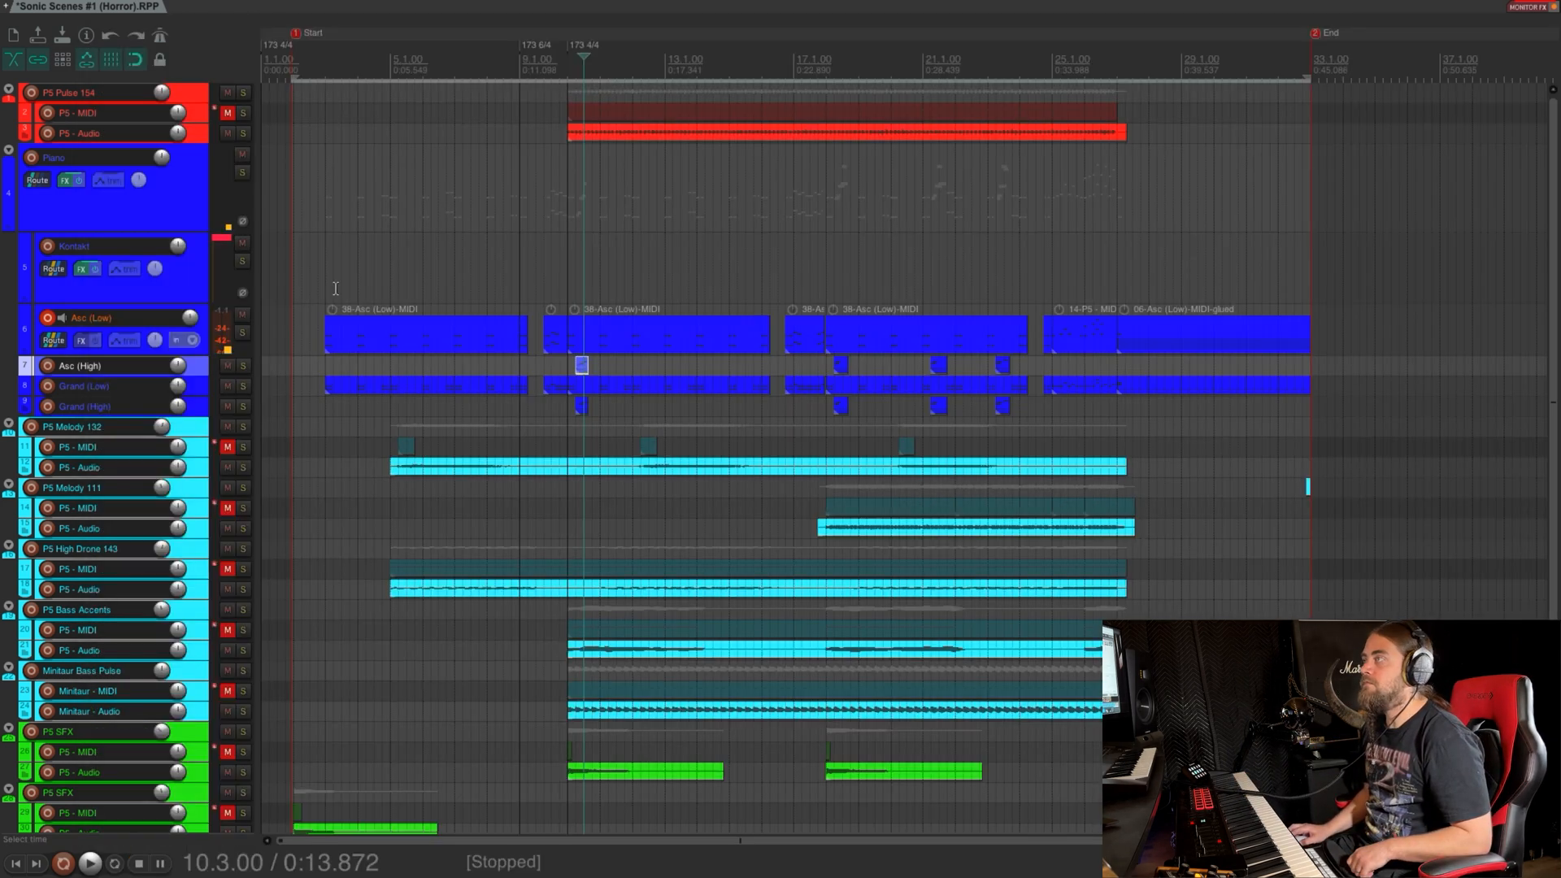
# Open the Asc (High) MIDI item at 18.2.00, audition its G5, G#5, C6, C#6 and G#6 notes, and close the editor
pyautogui.doubleClick(841, 365)
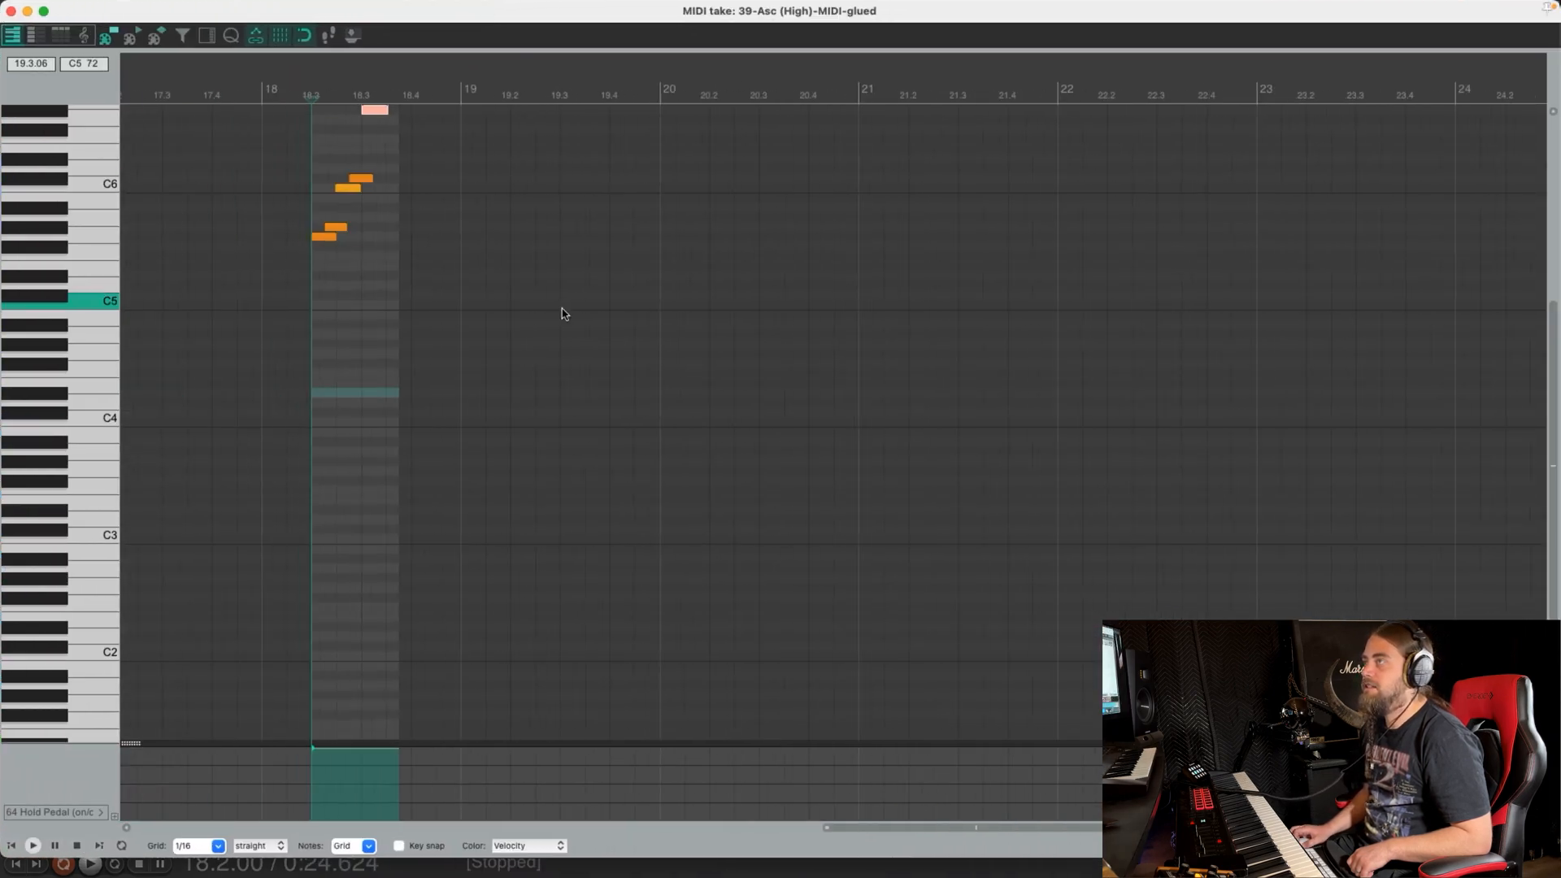
pyautogui.scroll(5, 329, 271)
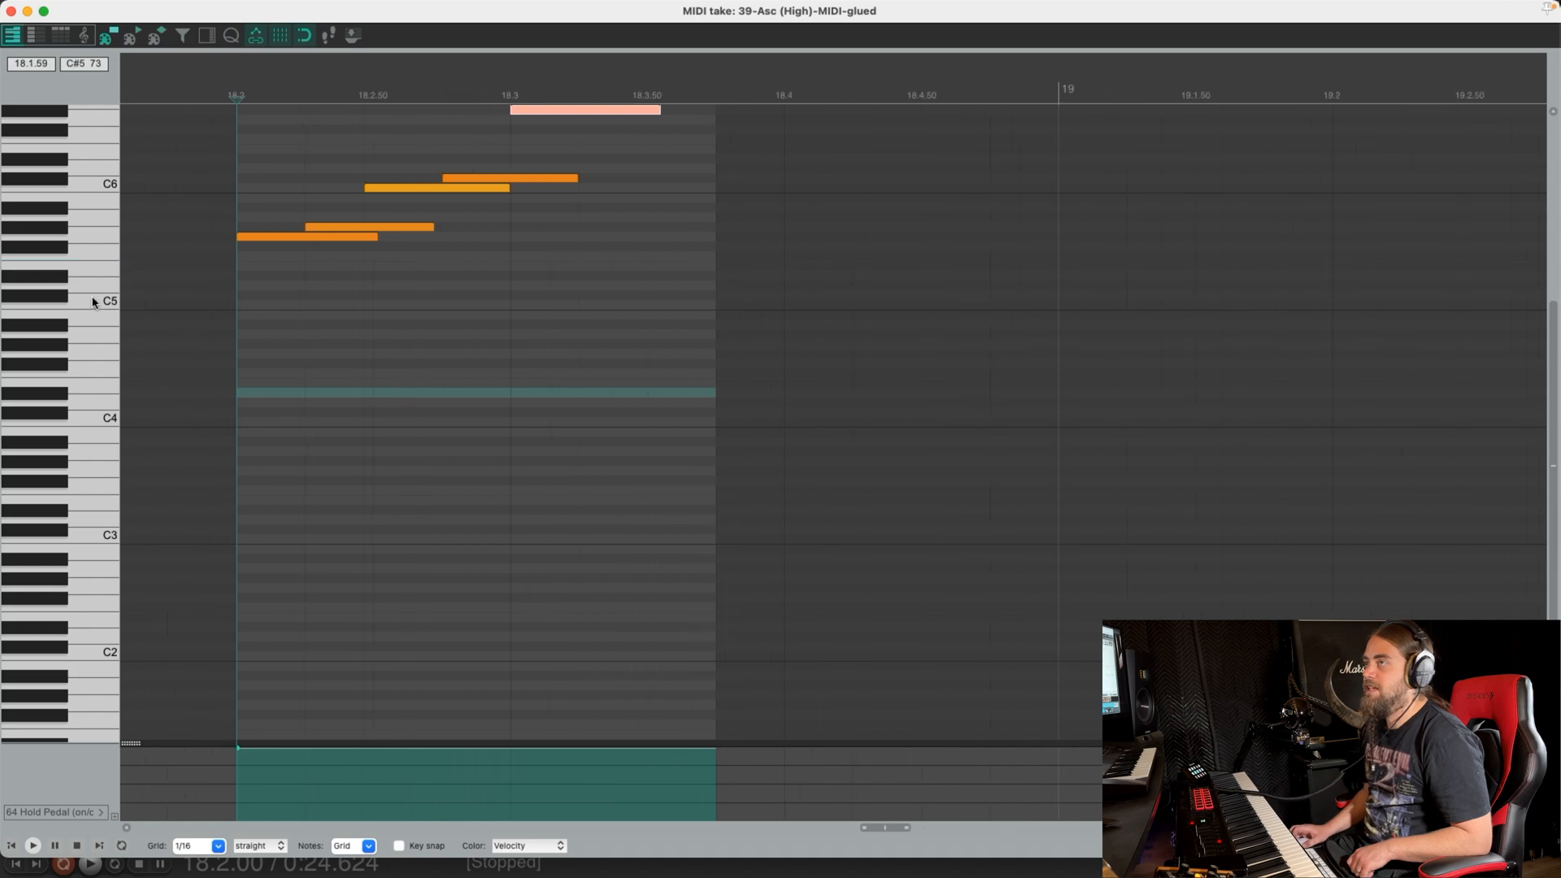
pyautogui.scroll(3, 92, 303)
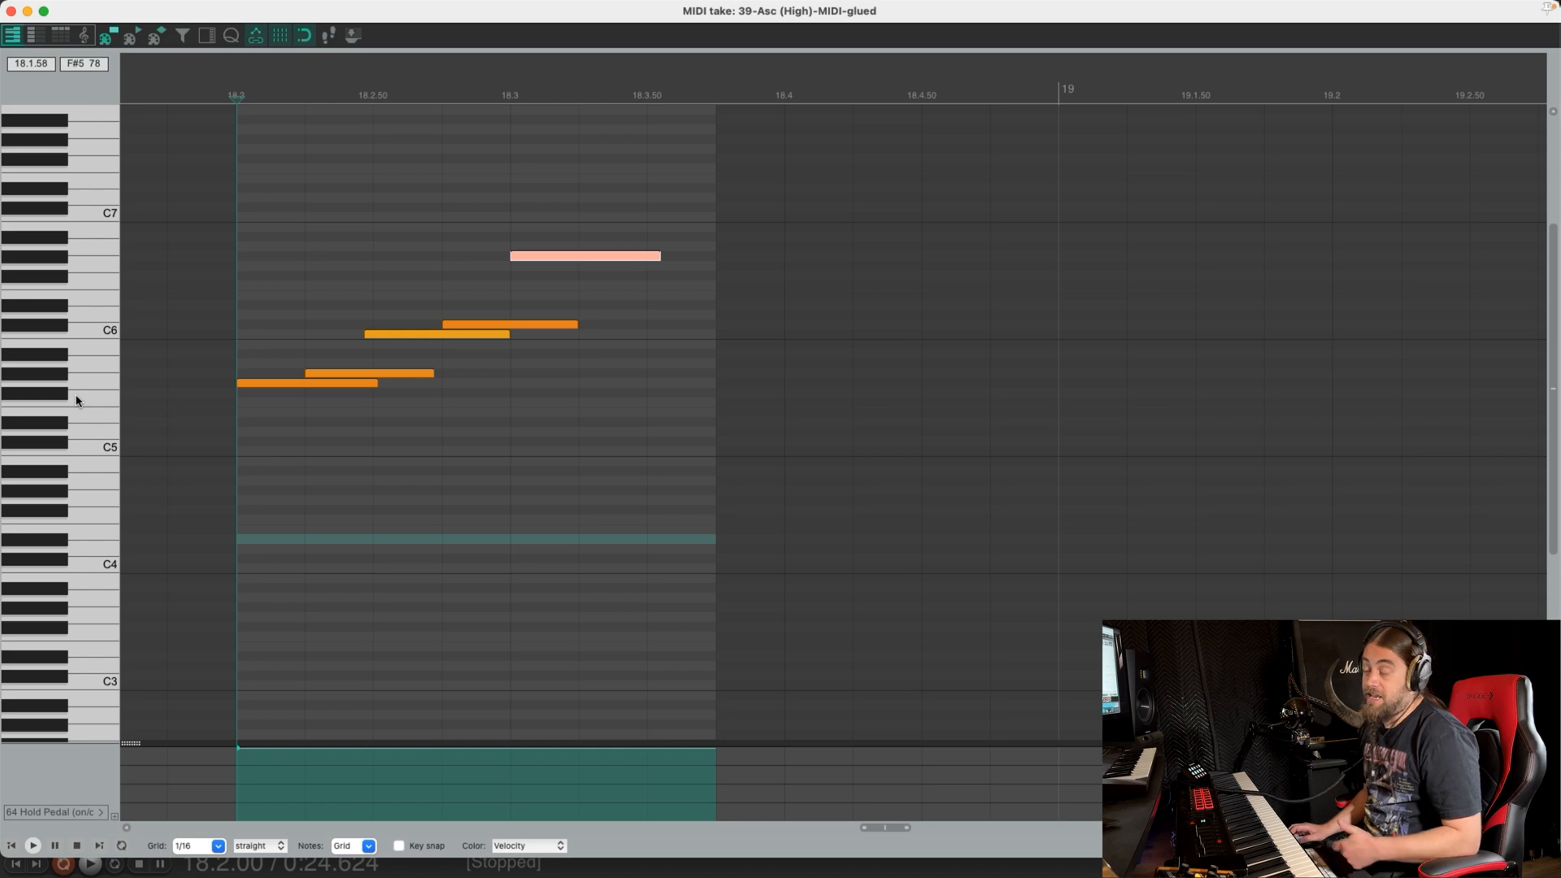
pyautogui.click(102, 382)
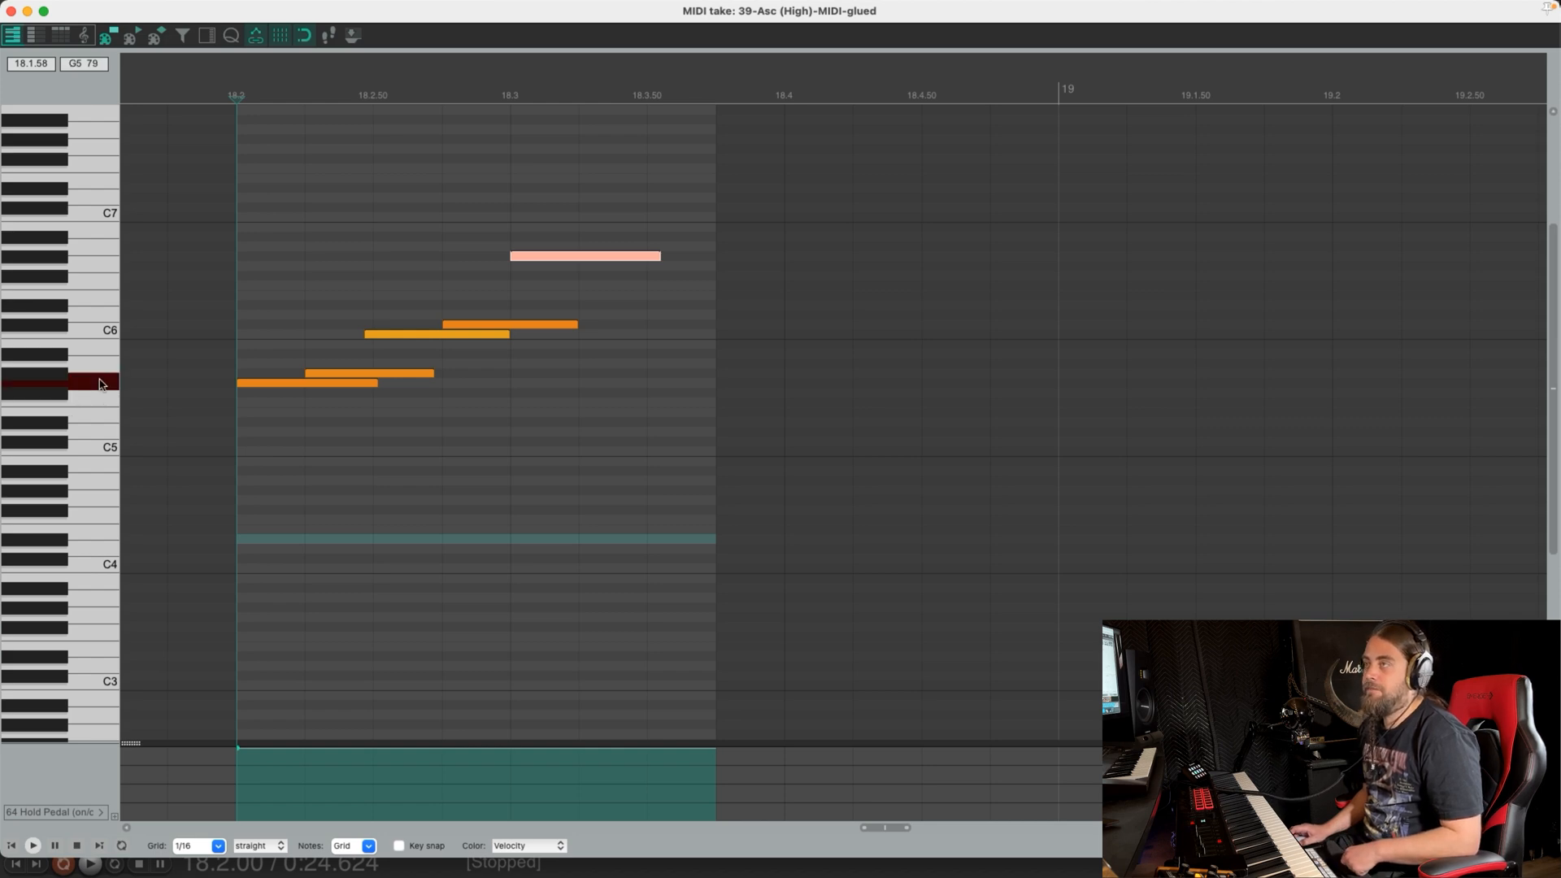
pyautogui.press('Right')
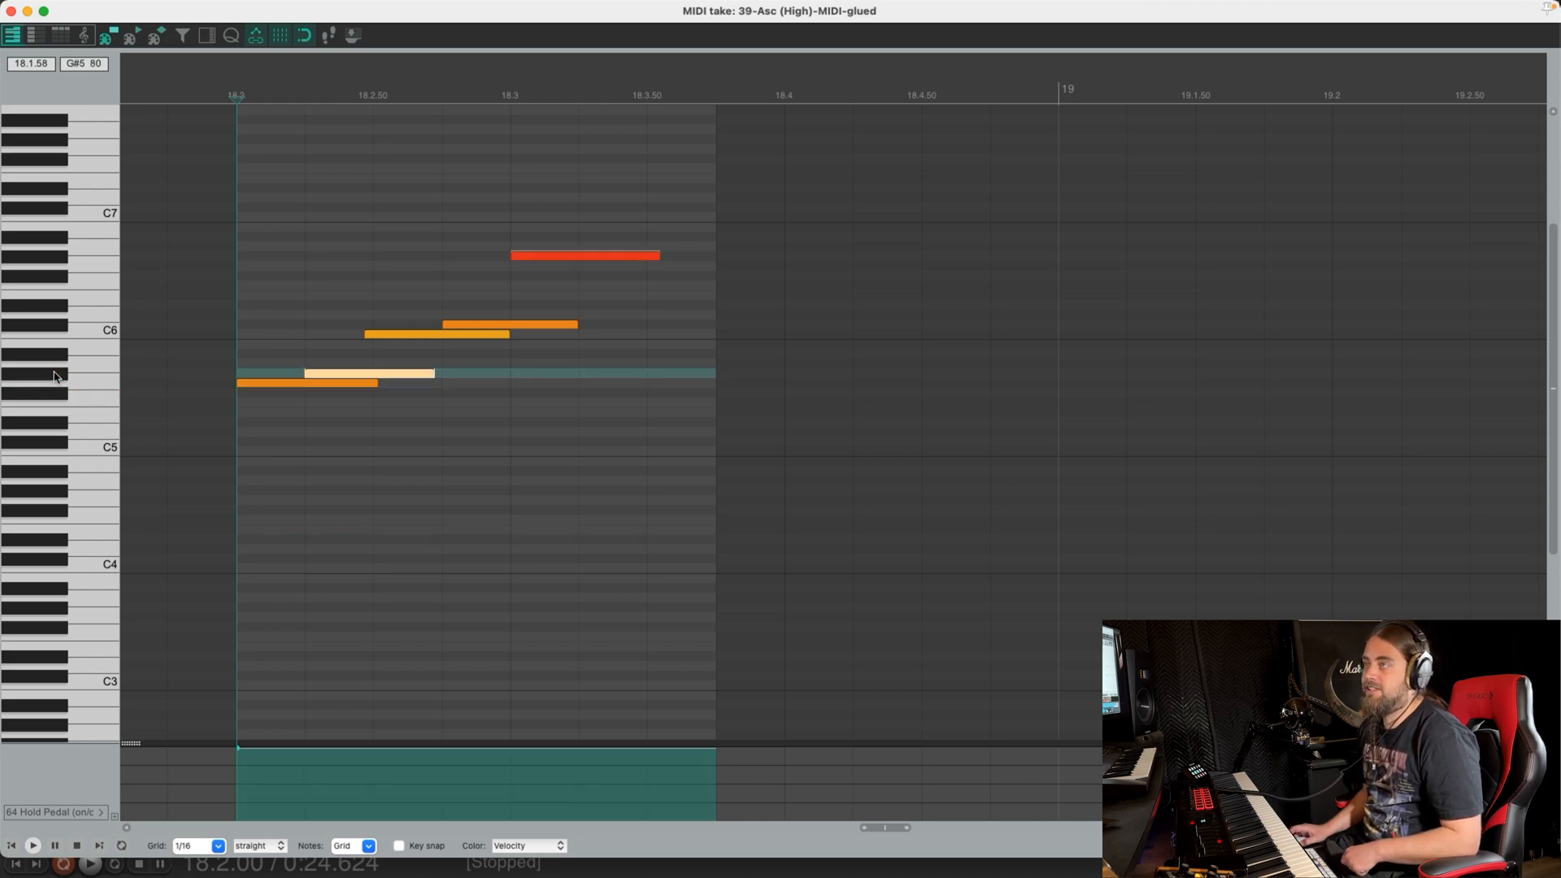
pyautogui.click(106, 329)
pyautogui.click(55, 325)
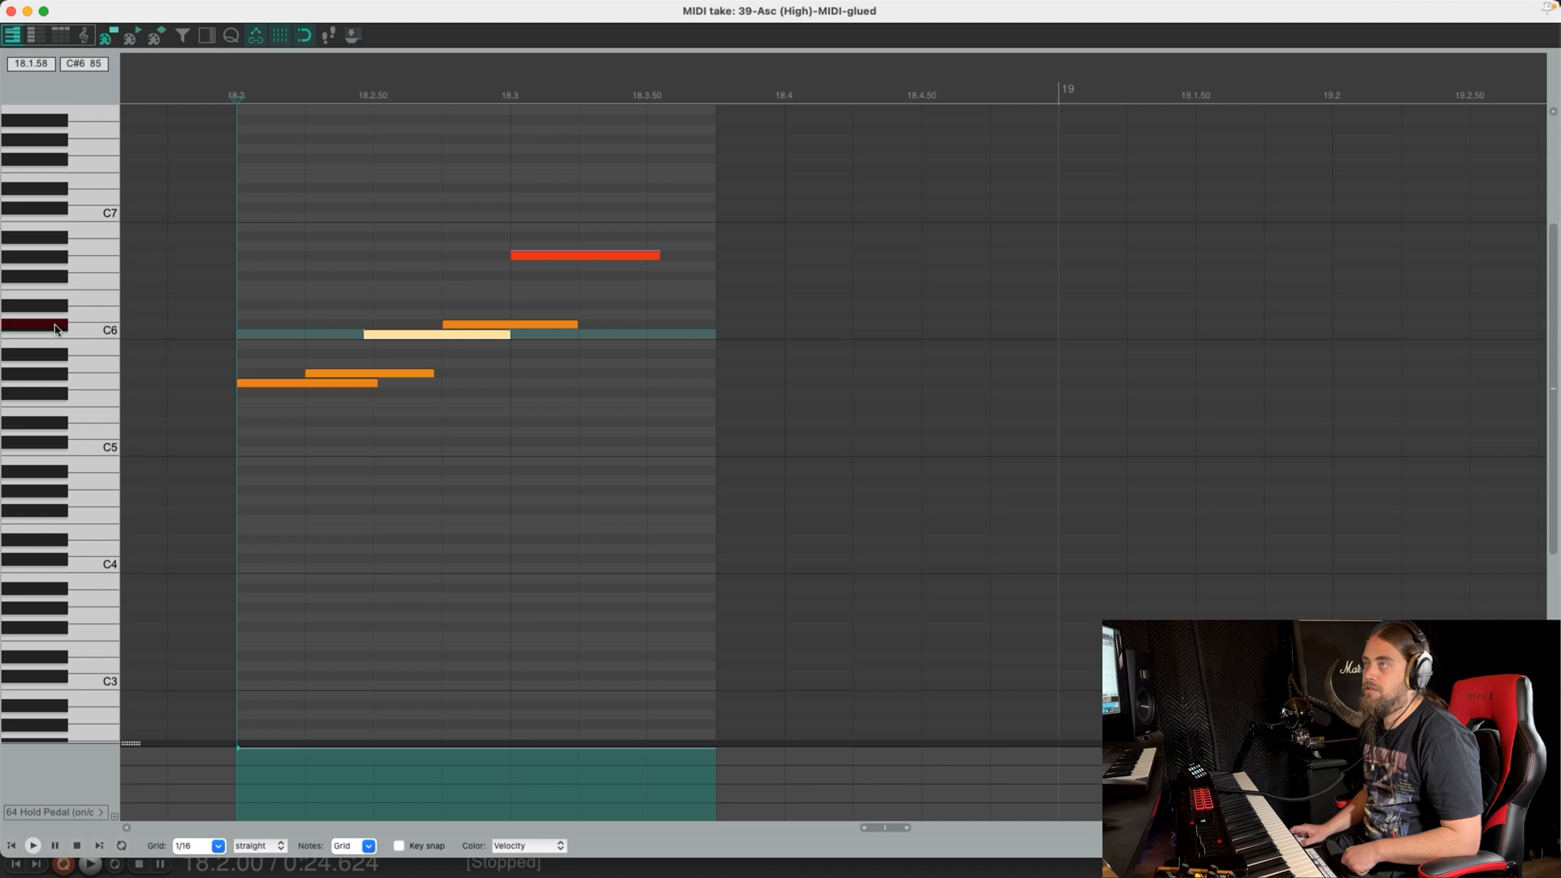
pyautogui.click(56, 261)
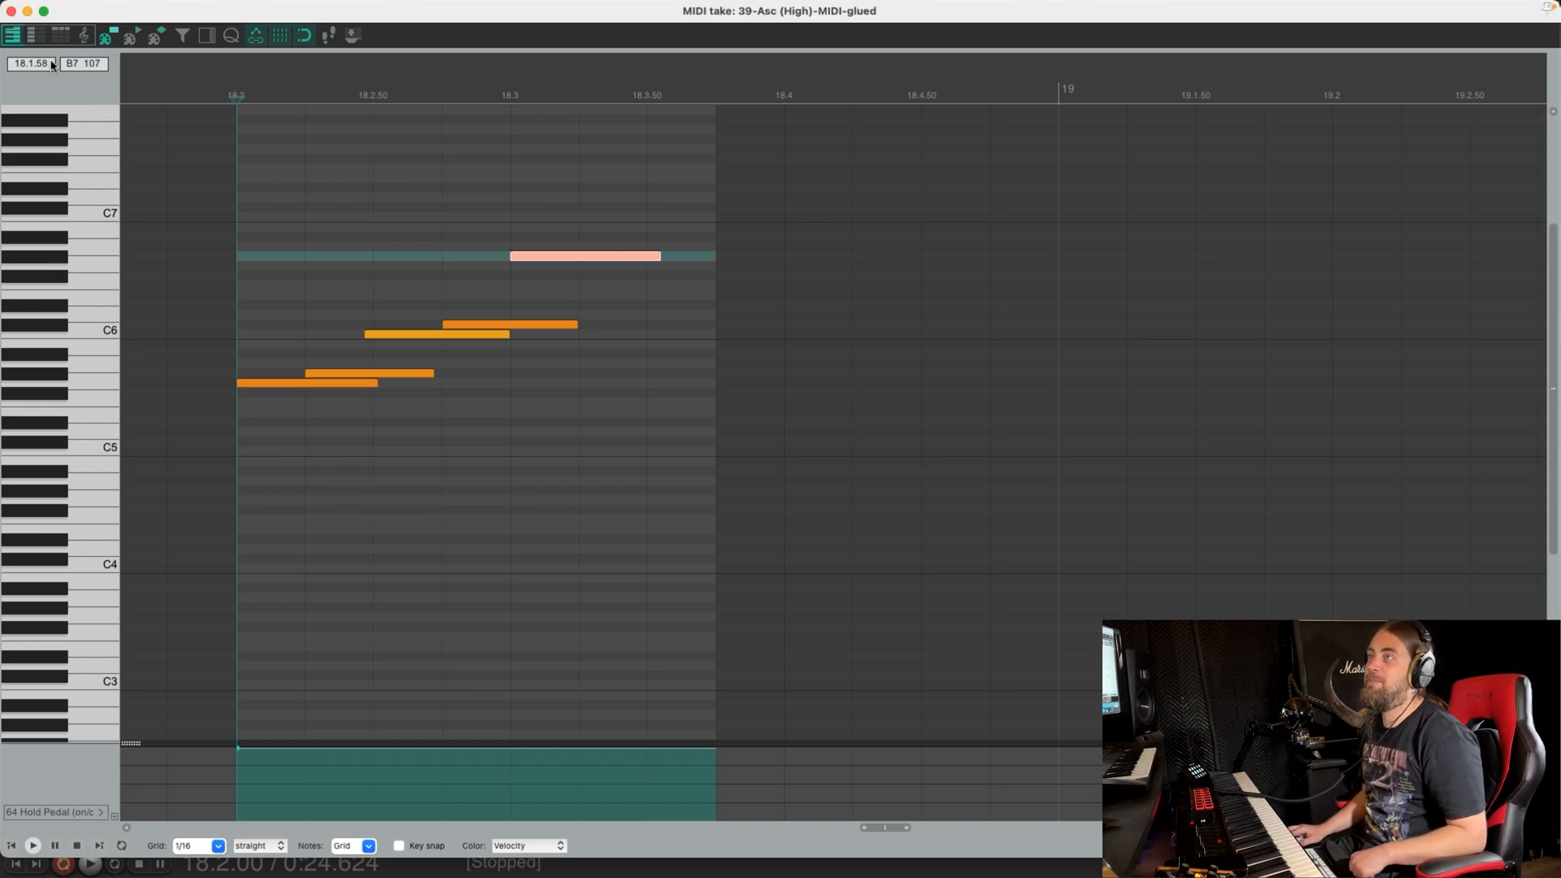
pyautogui.click(11, 11)
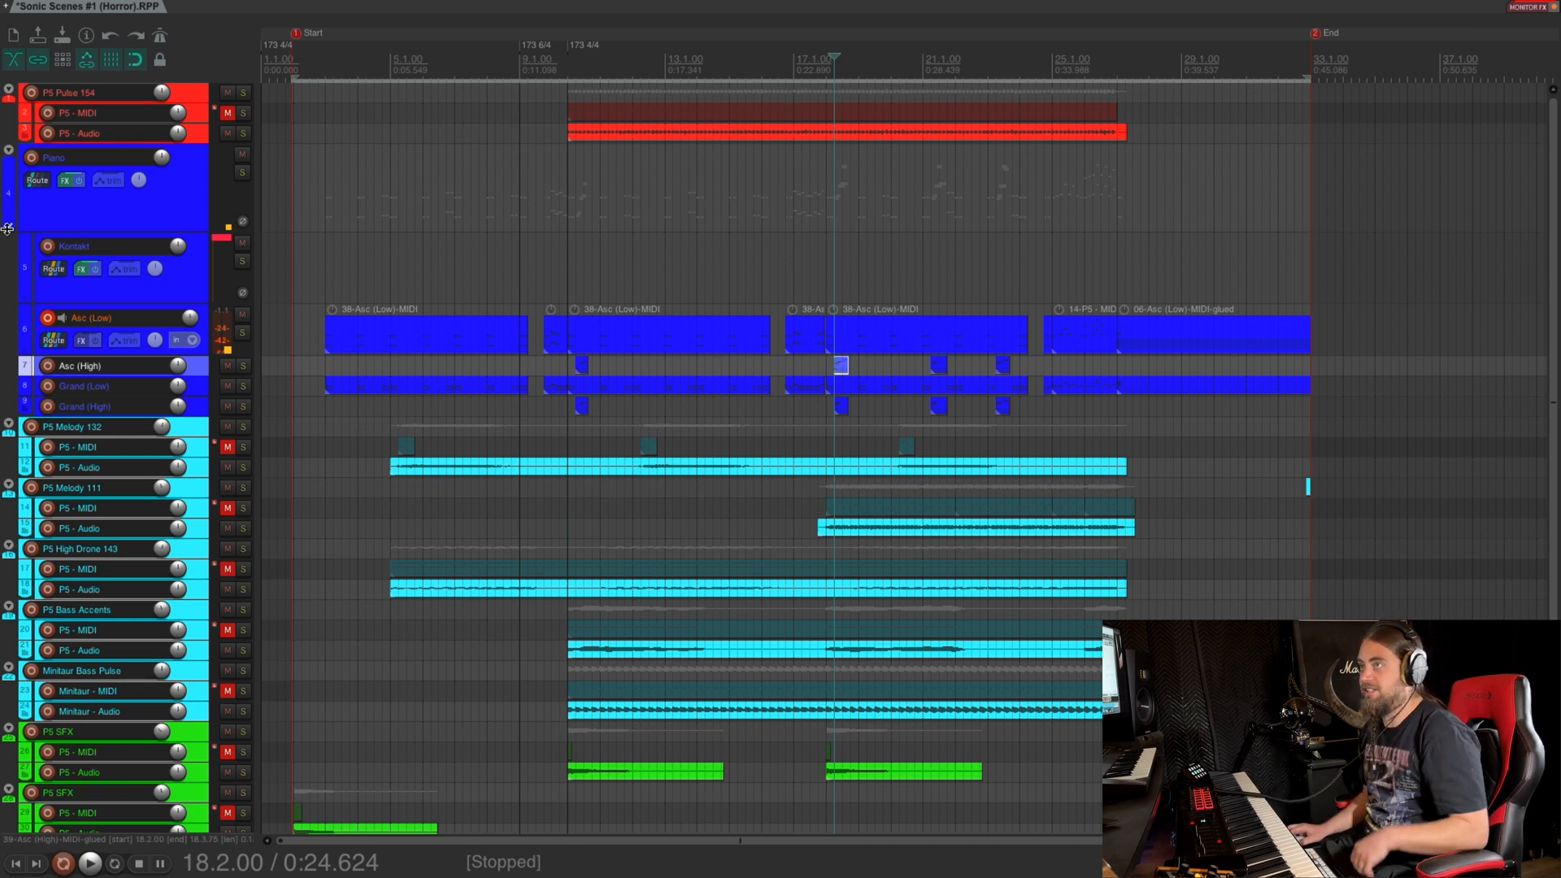
# Disarm the Asc (Low) track from recording and solo the second P5 SFX folder track
pyautogui.click(47, 318)
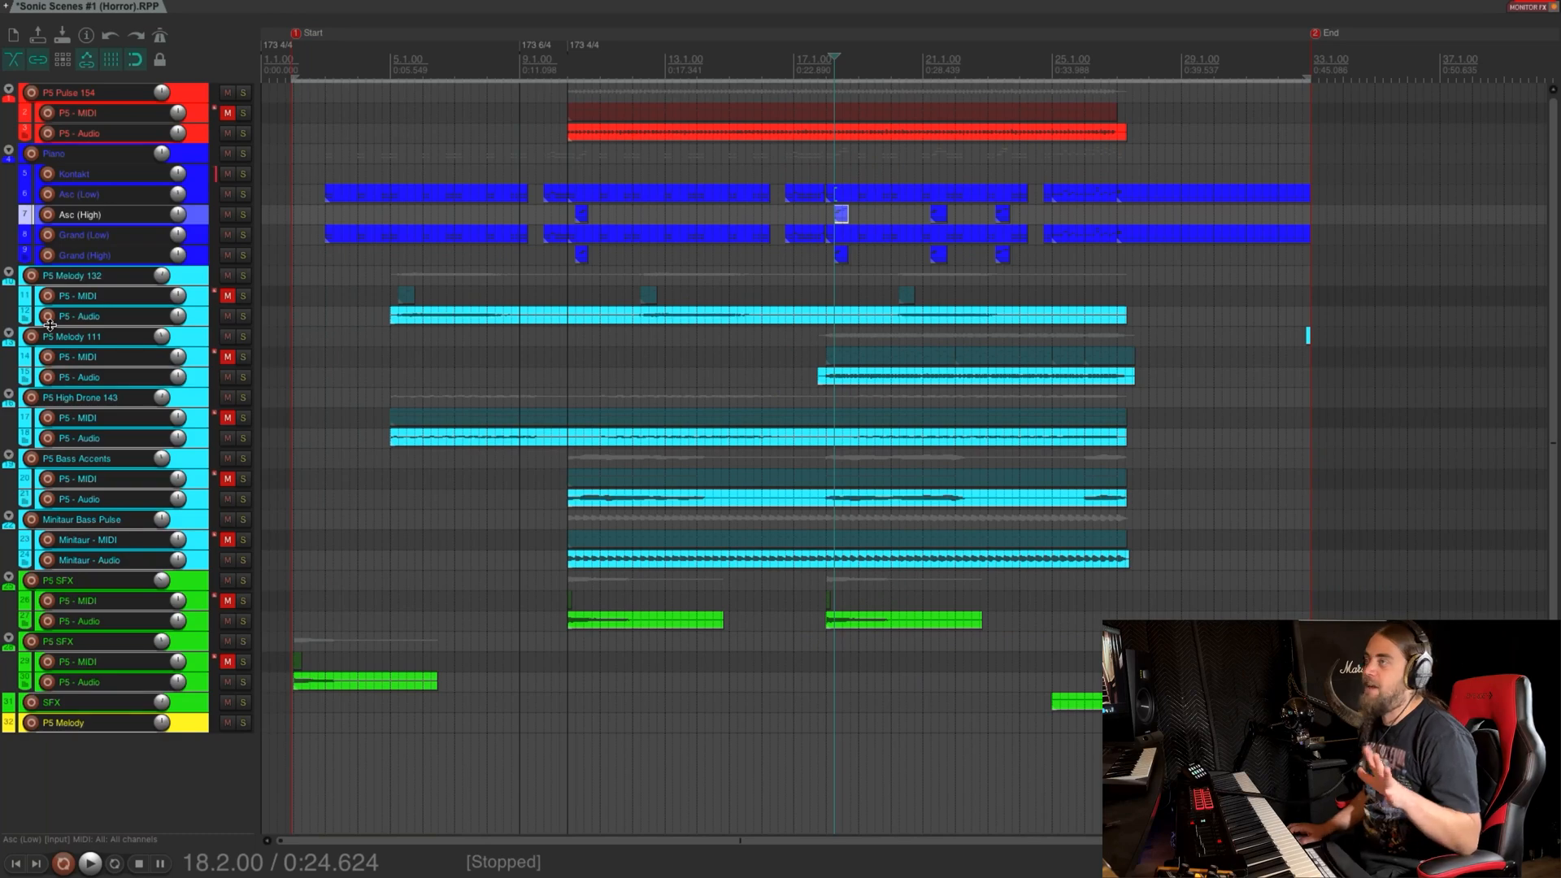
pyautogui.click(243, 276)
pyautogui.click(242, 275)
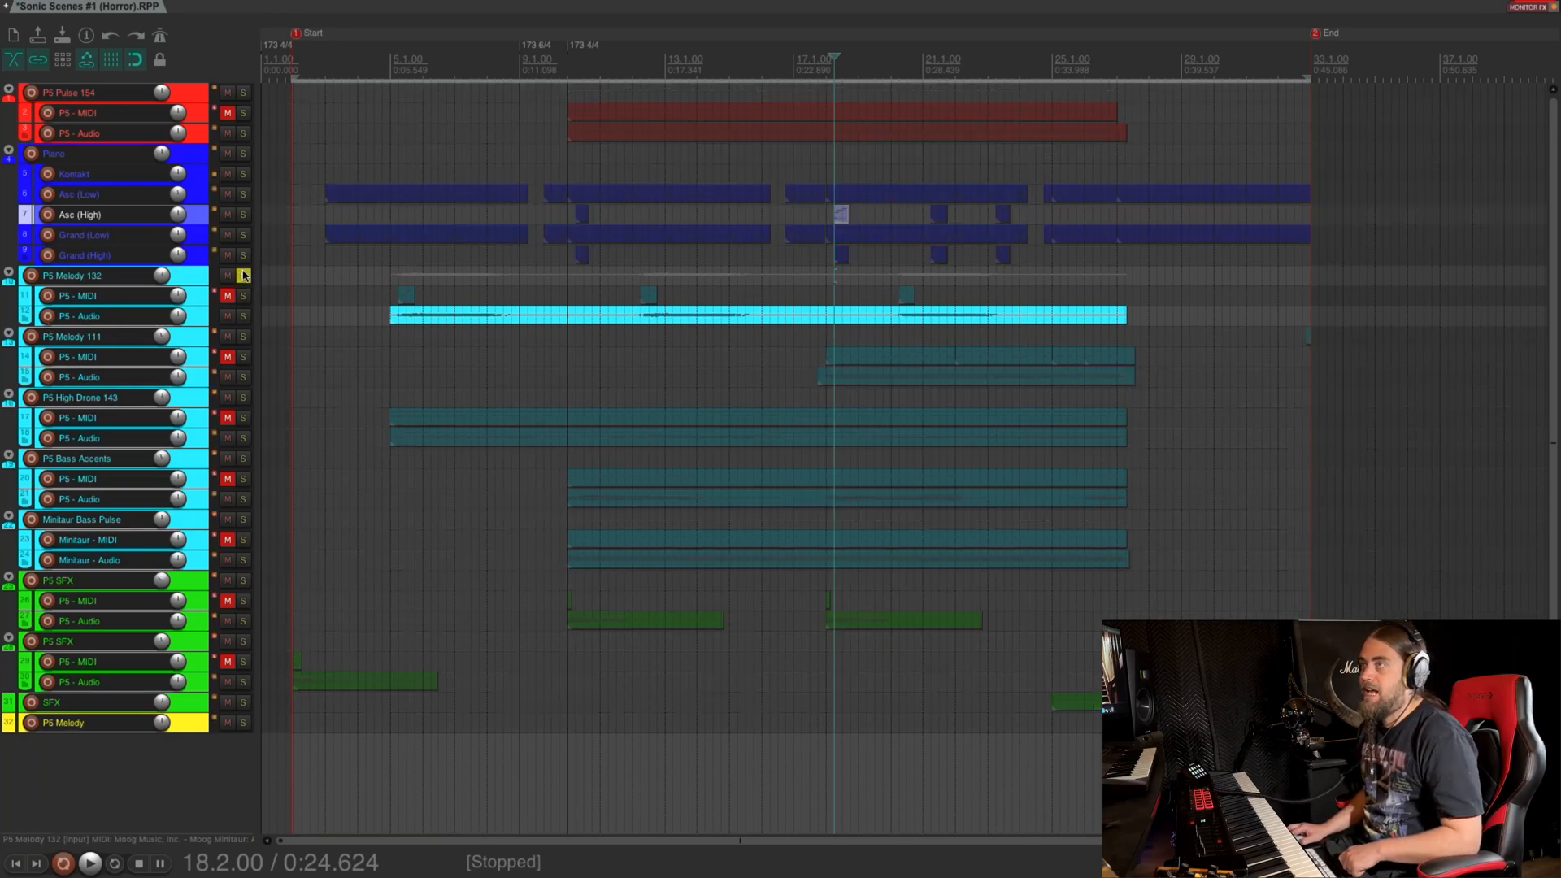
pyautogui.click(242, 642)
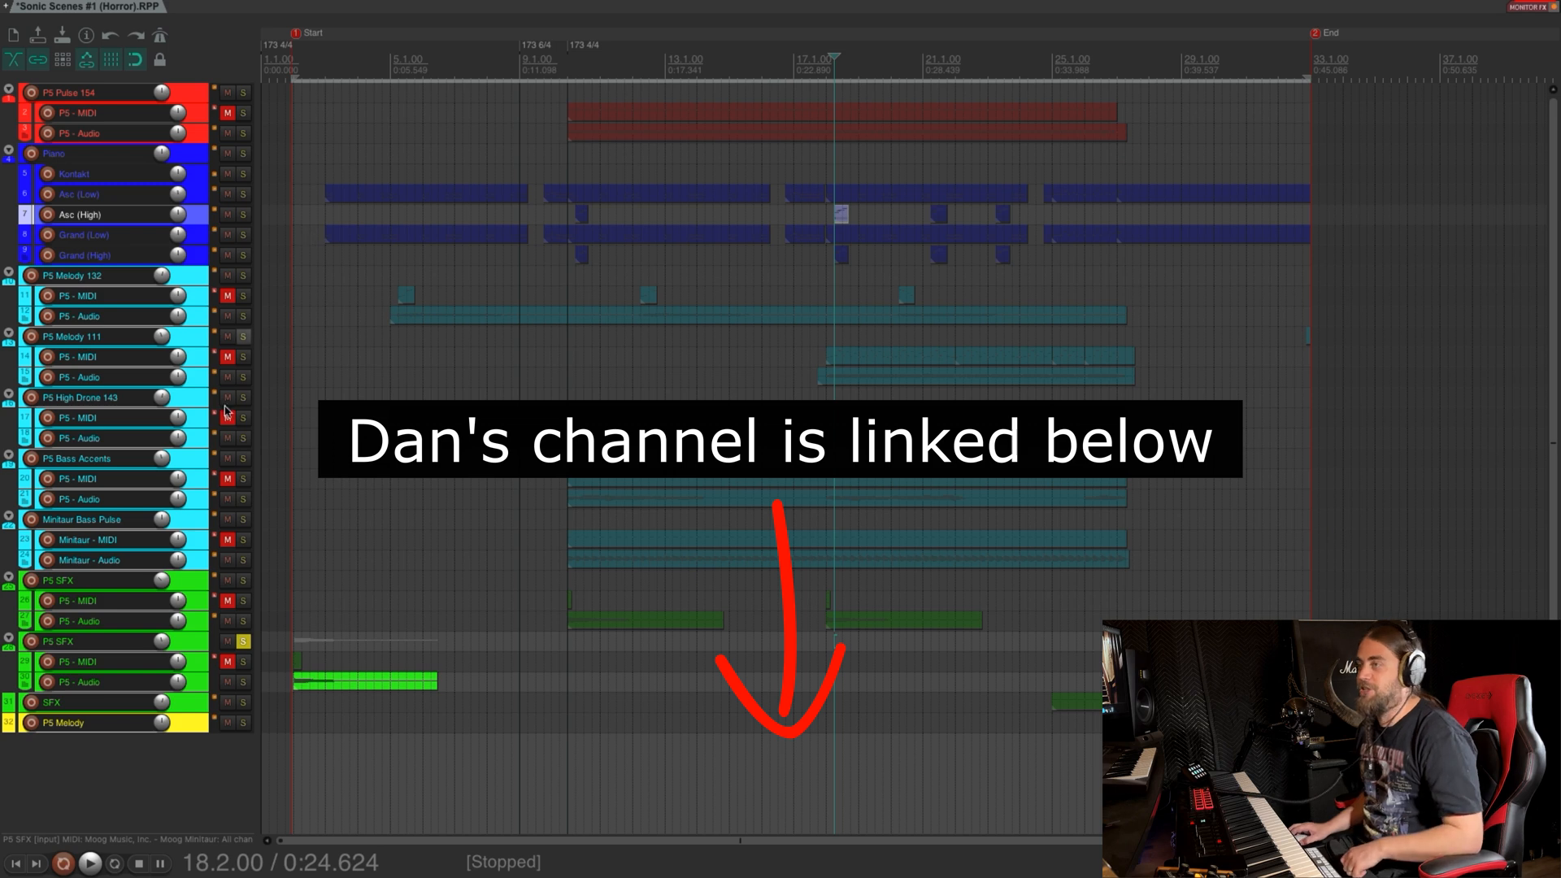
# Listen to the soloed P5 SFX folder from the Start marker and enlarge its folder track
pyautogui.click(154, 766)
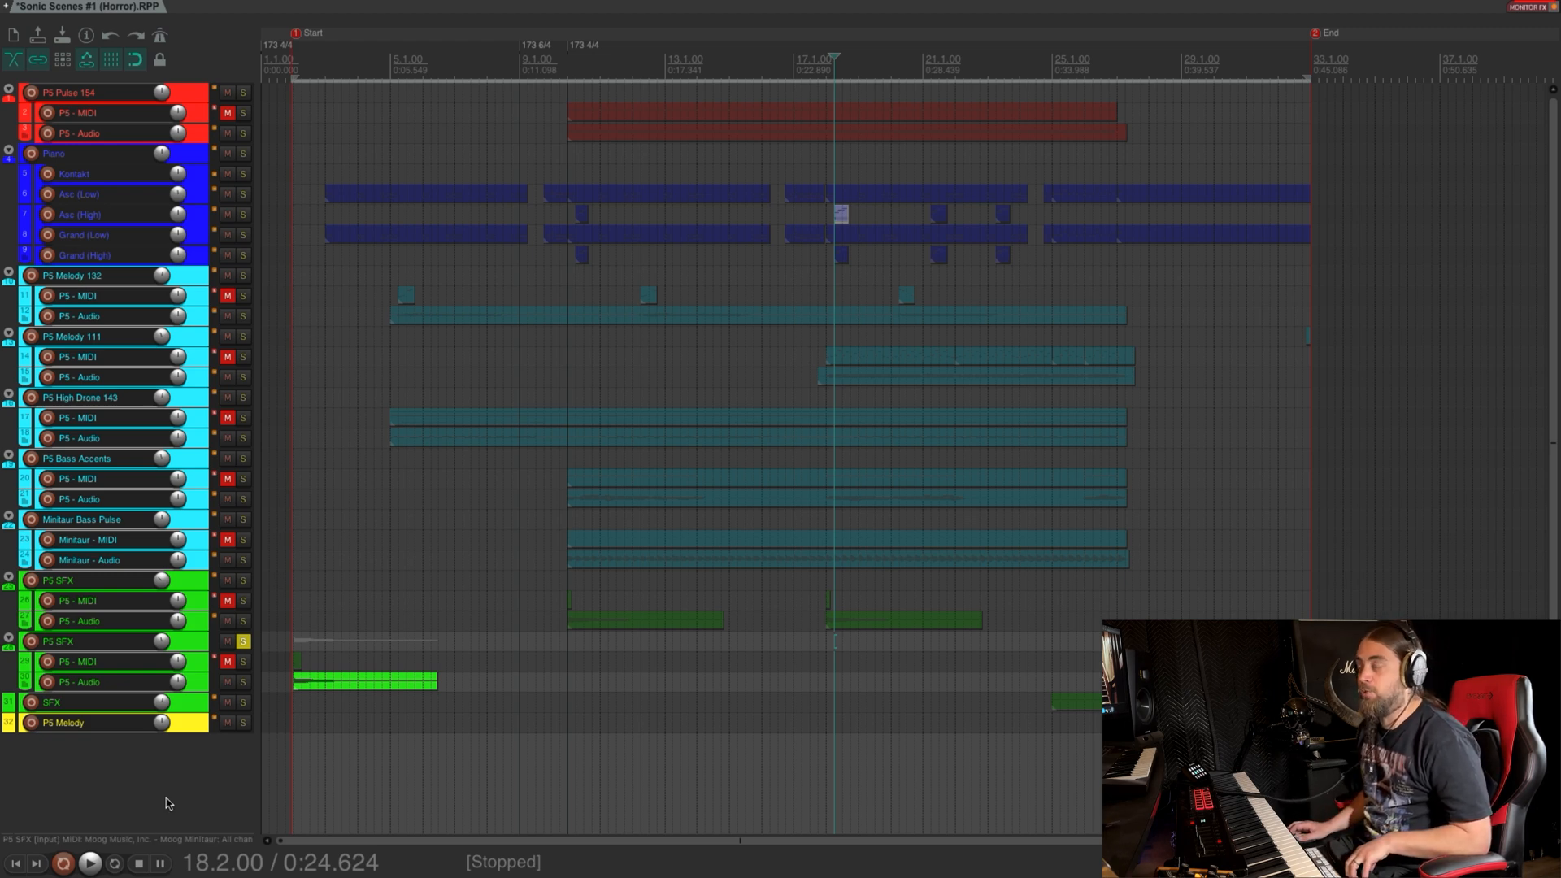
pyautogui.press('1')
pyautogui.press('space')
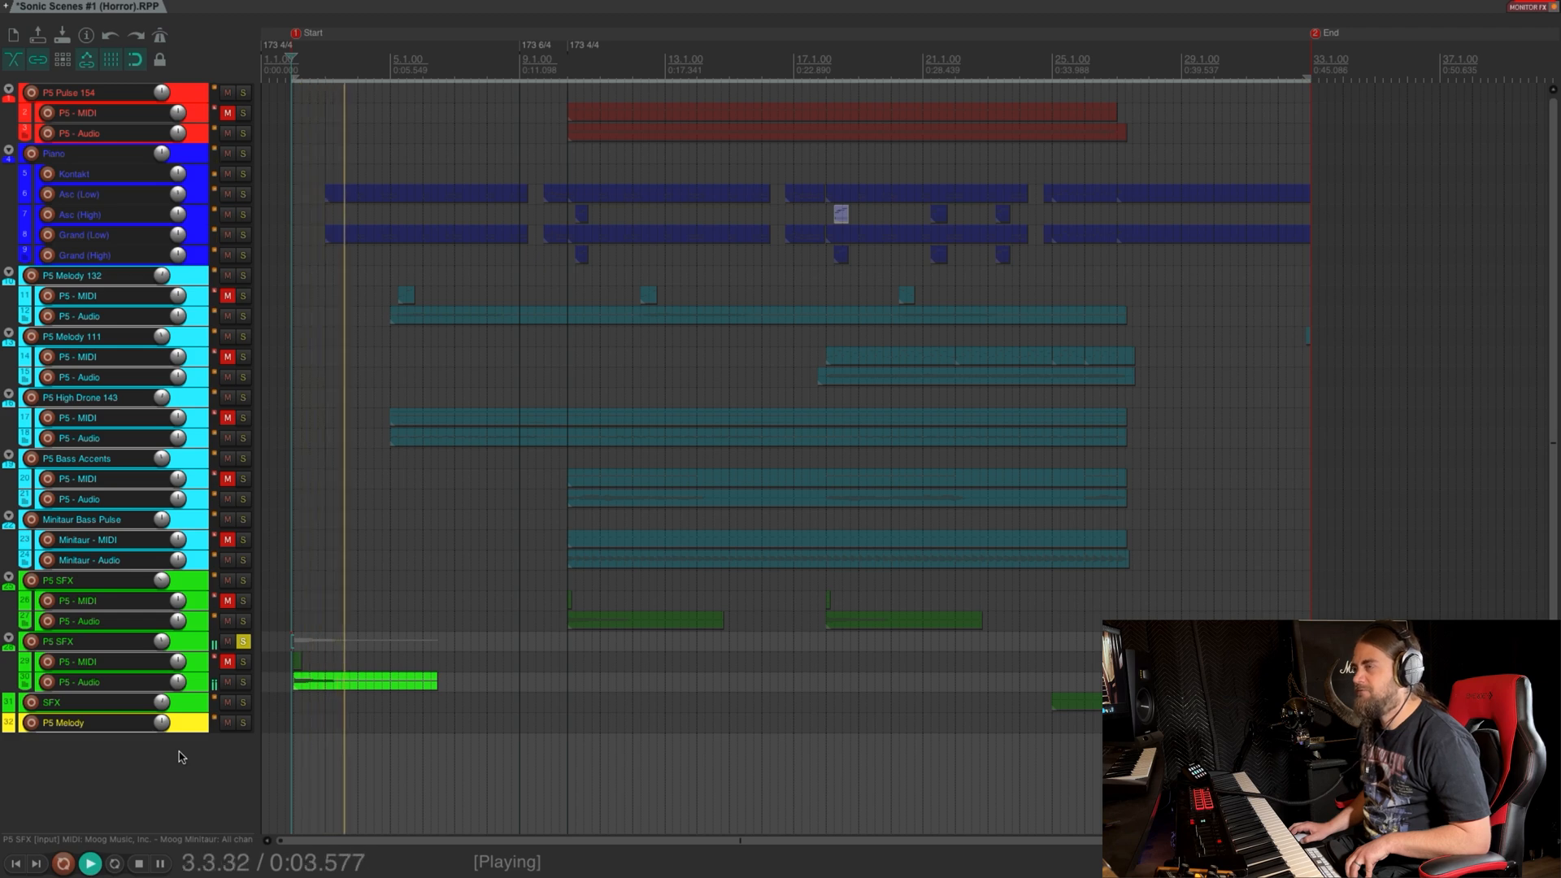
pyautogui.press('space')
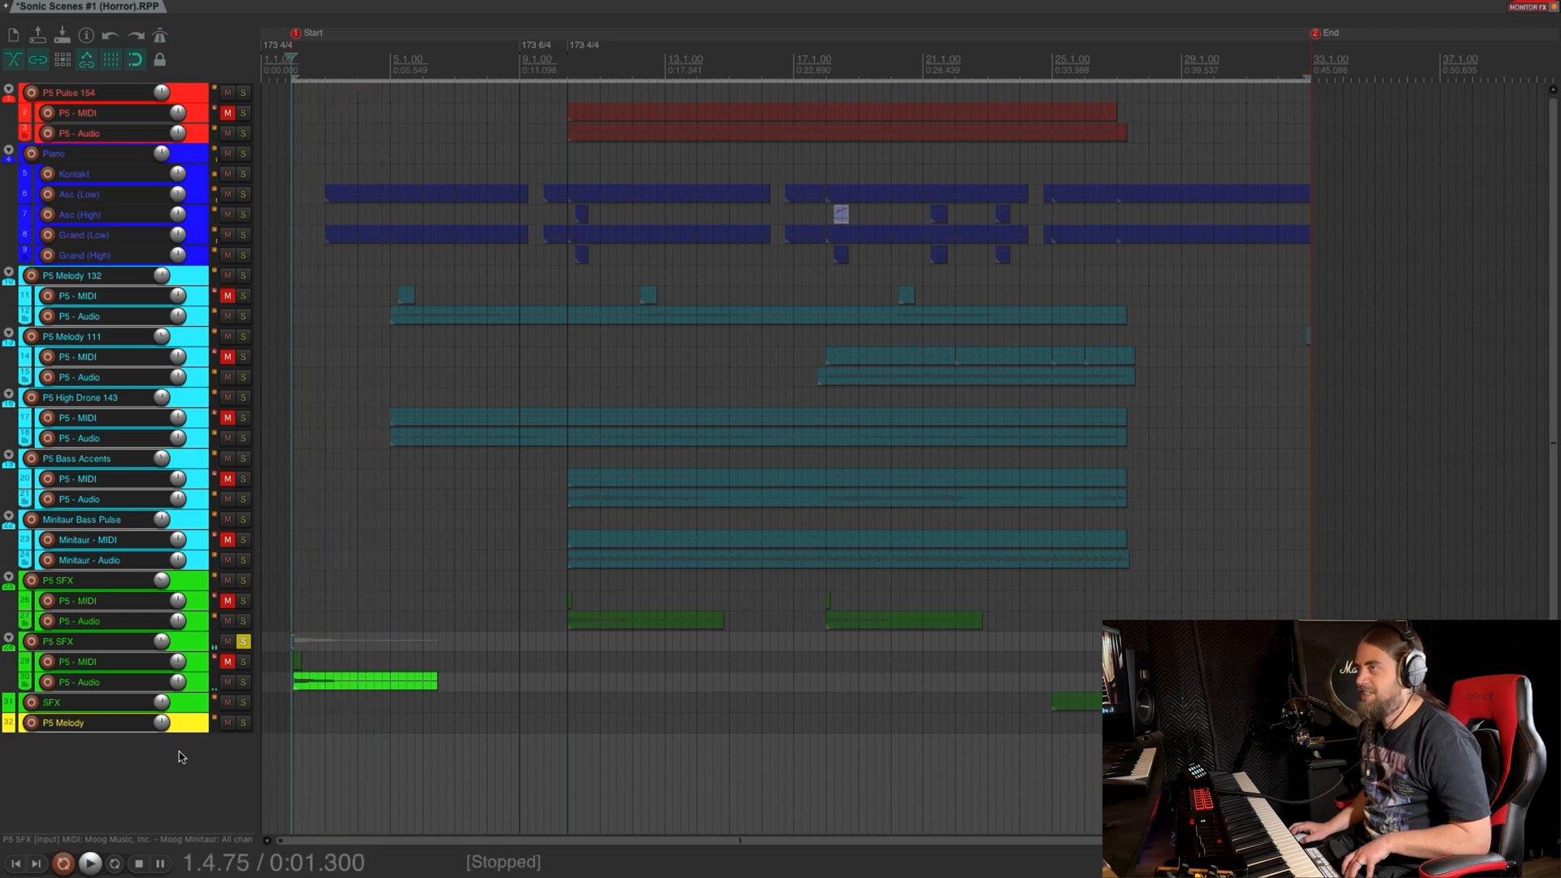
pyautogui.moveTo(197, 649); pyautogui.dragTo(196, 767)
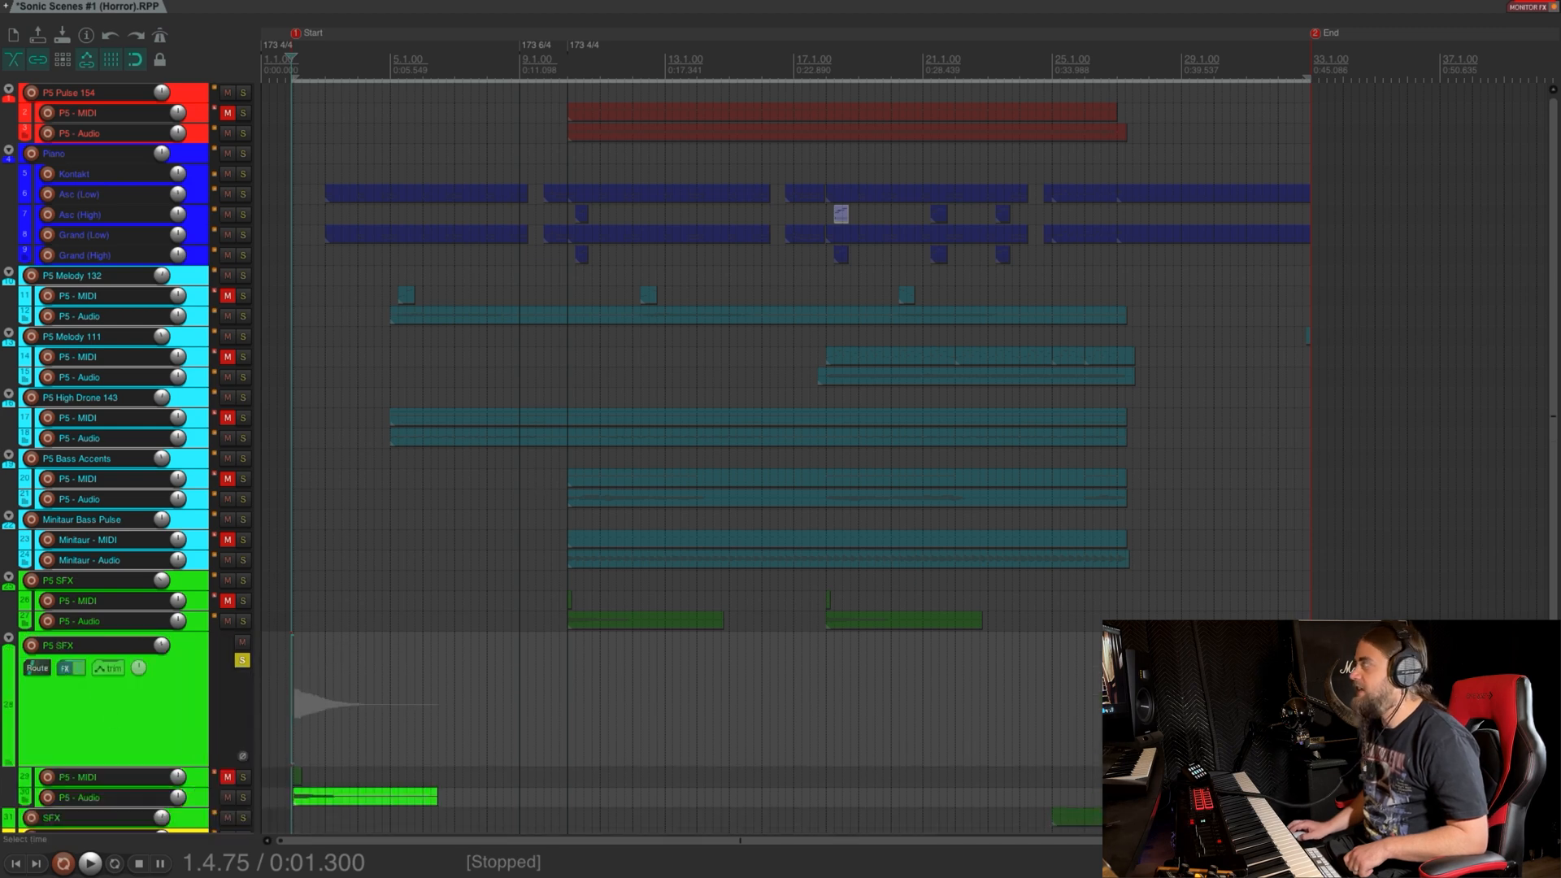
# Review the Tape, ValhallaSupermassive and SSL X-EQ 2 effects on the second P5 SFX folder, close the chain and restore the track height
pyautogui.click(65, 668)
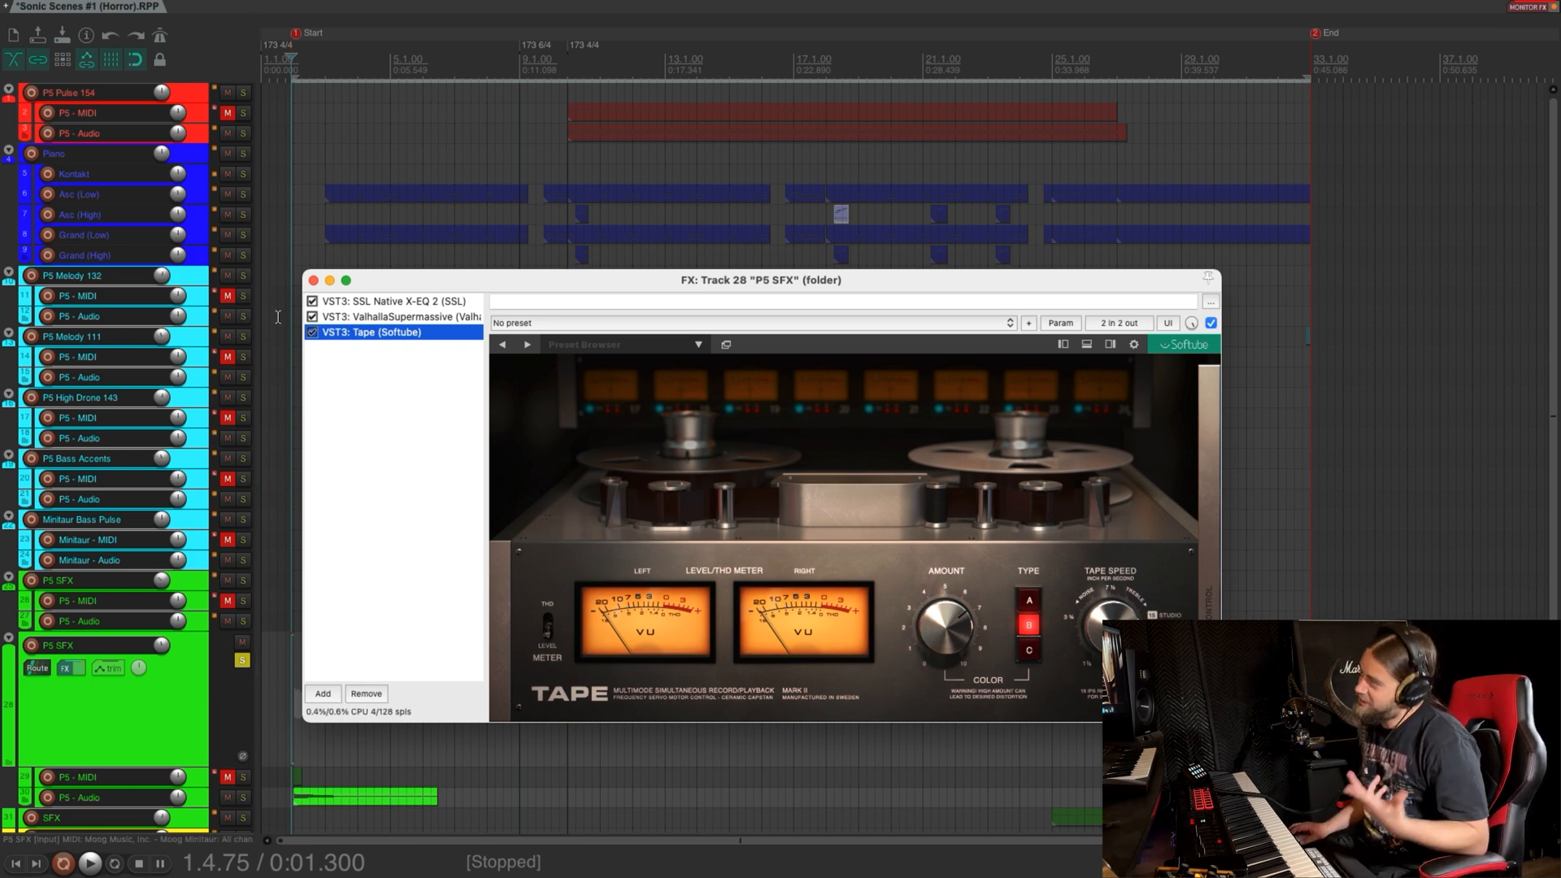
pyautogui.click(413, 317)
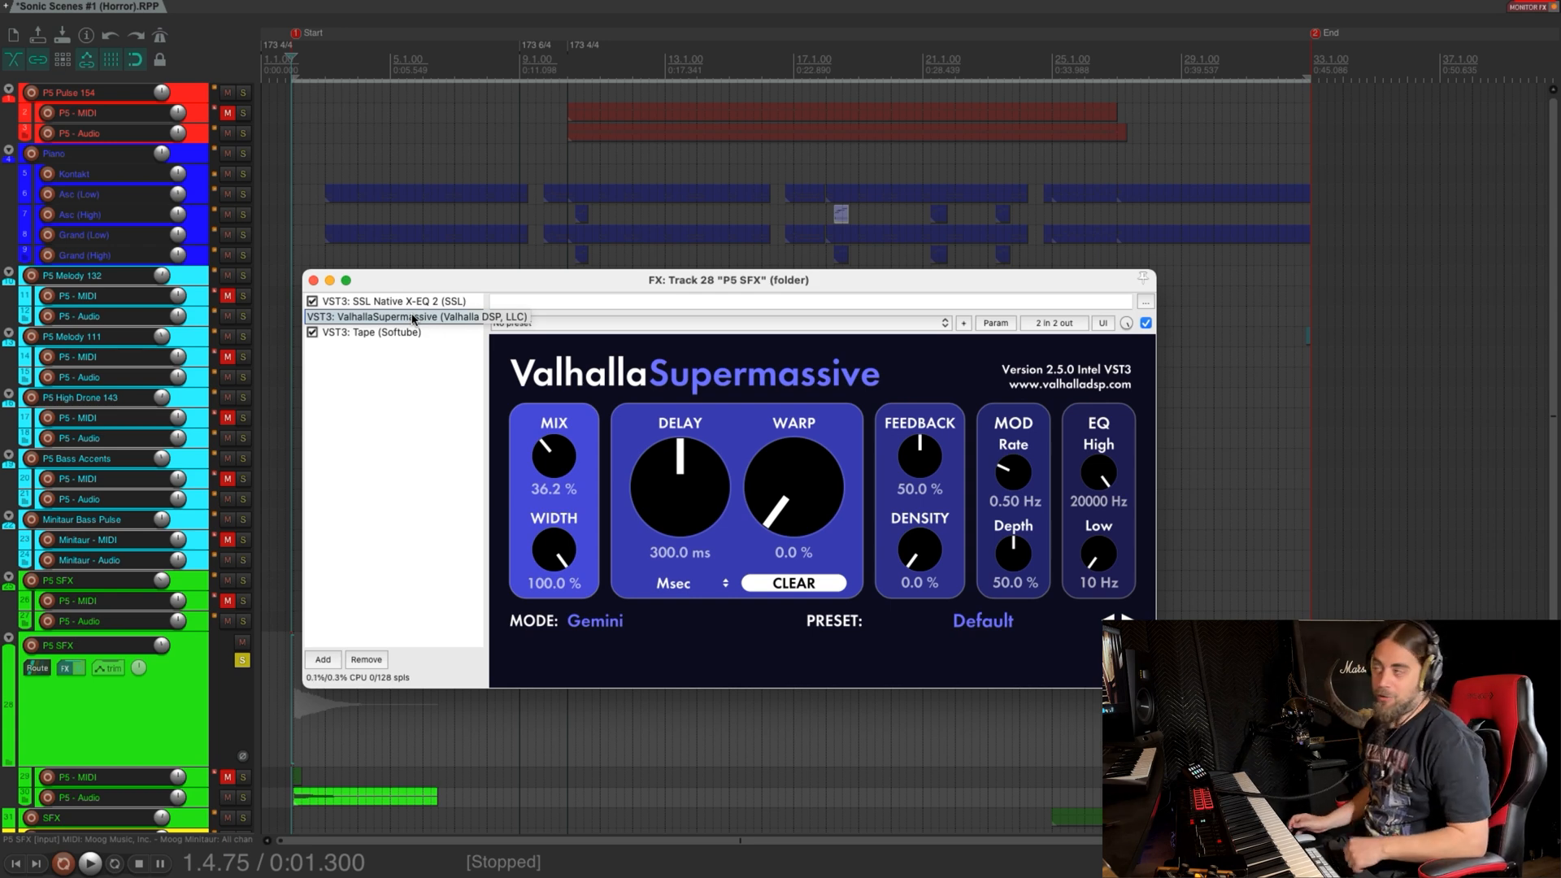
pyautogui.moveTo(490, 279); pyautogui.dragTo(495, 271)
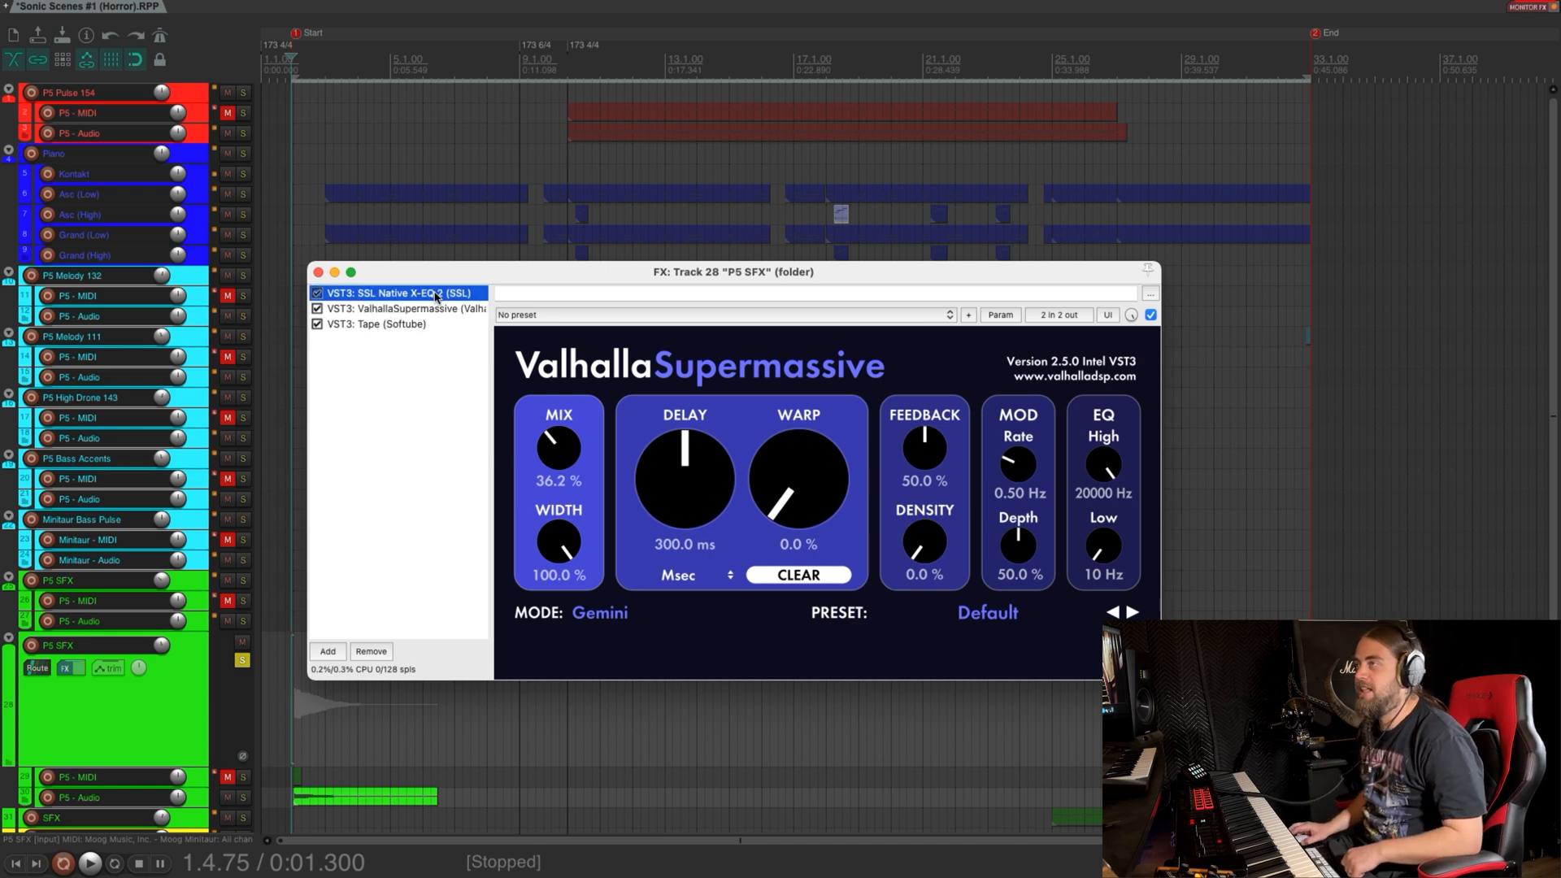
pyautogui.click(439, 294)
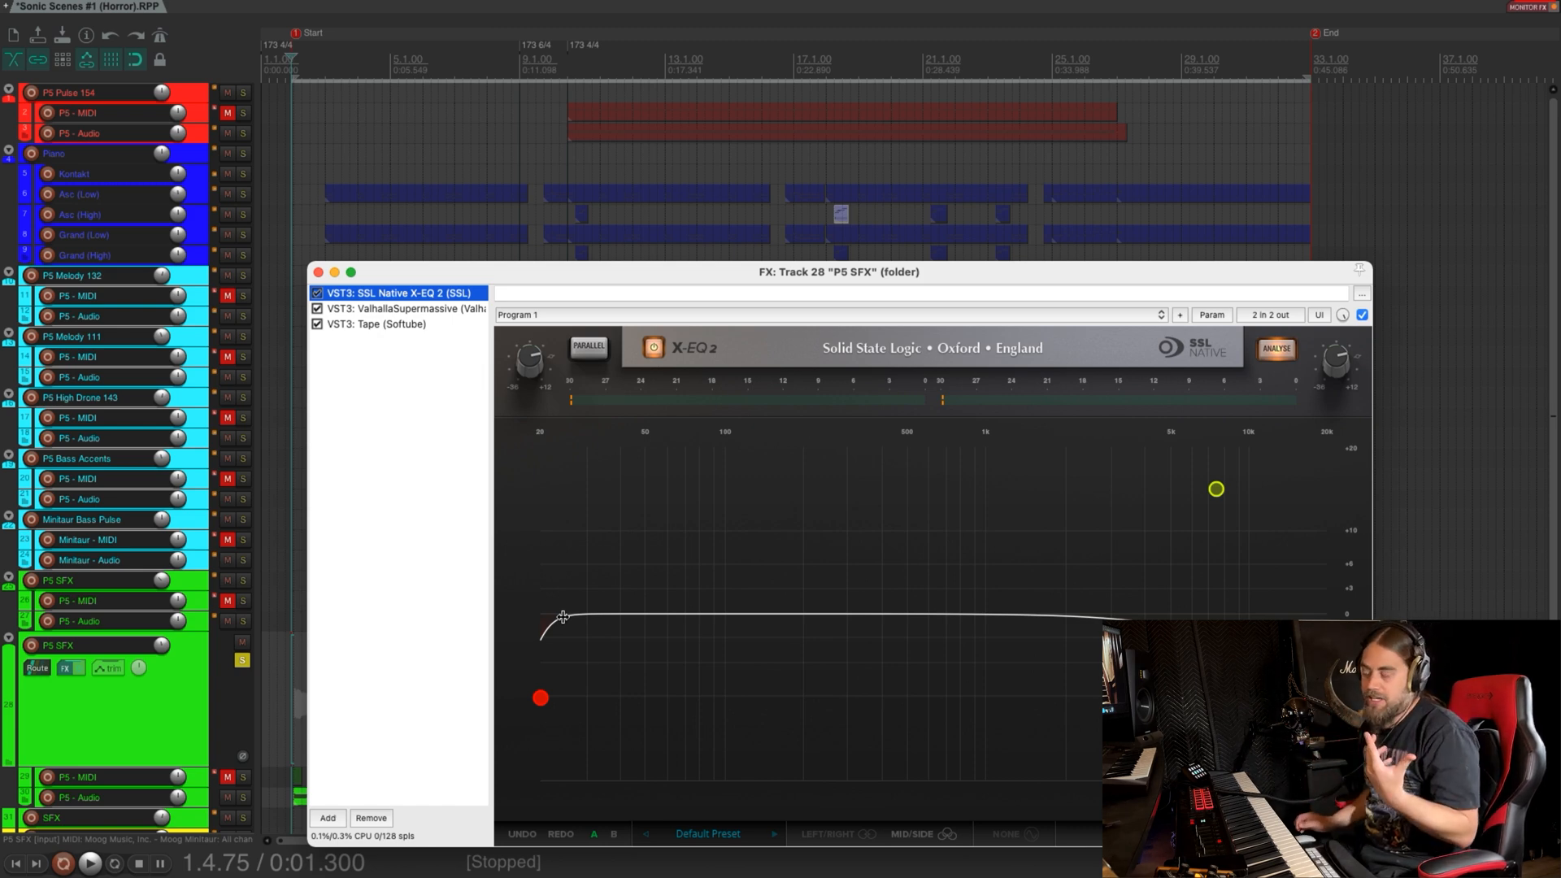
pyautogui.click(319, 274)
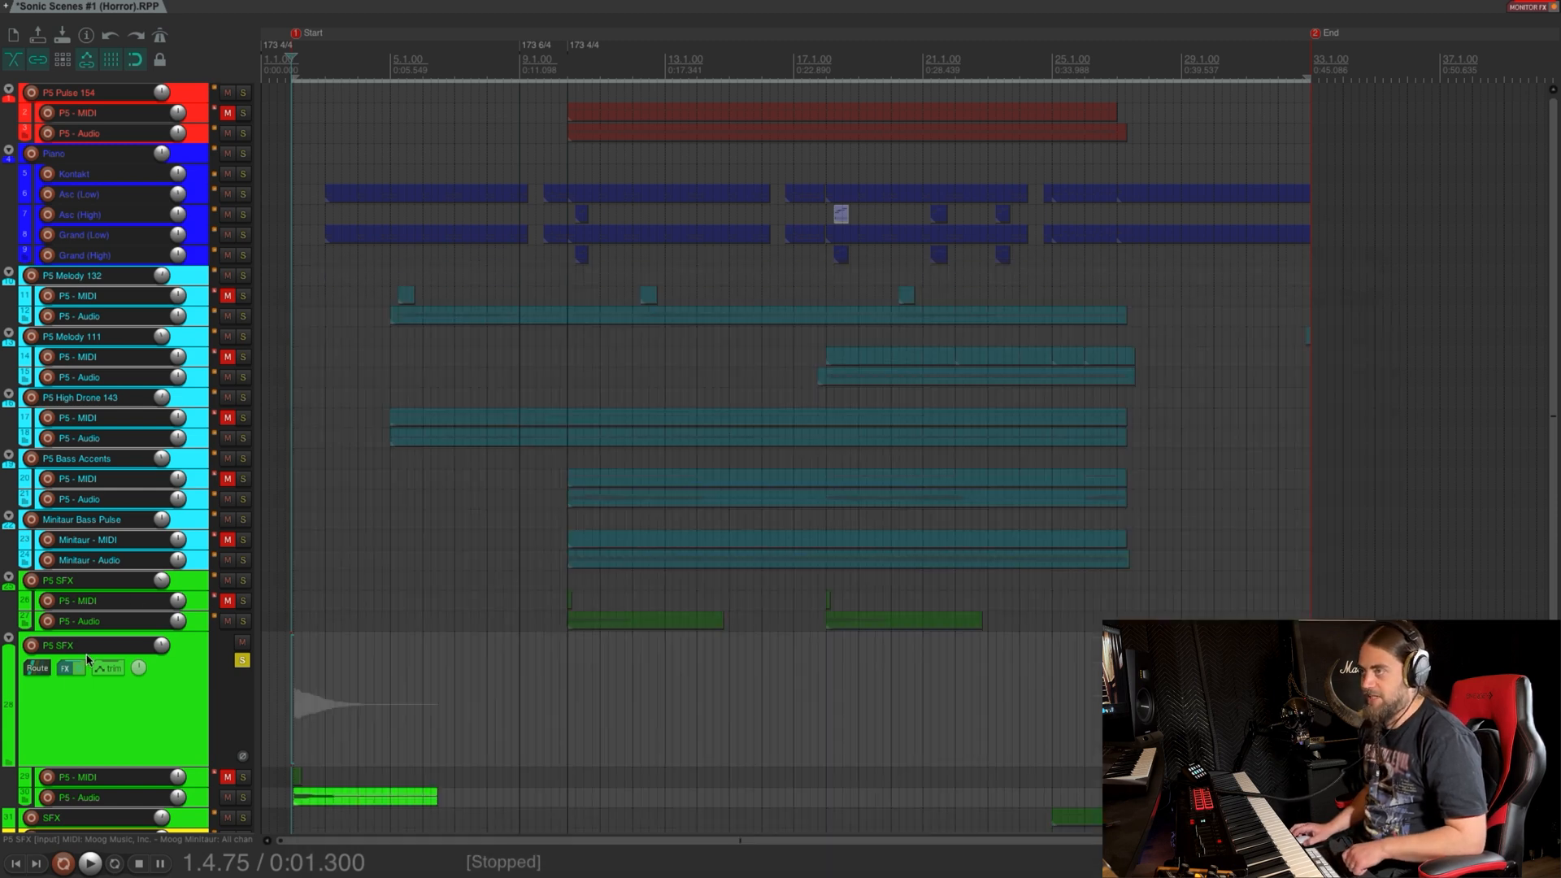
pyautogui.press('`')
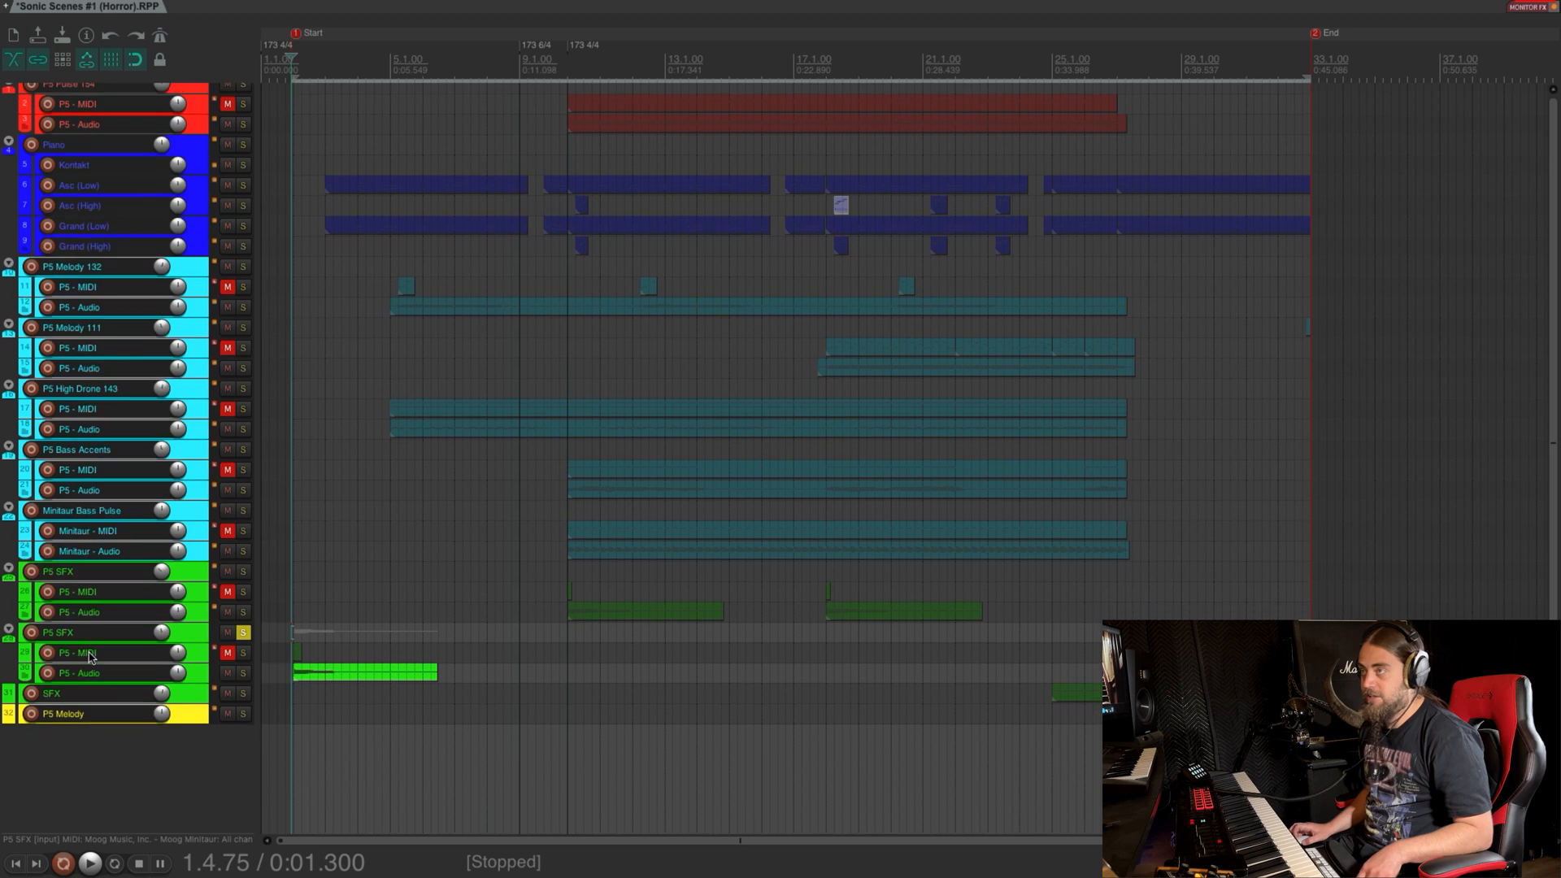
# Move the solo to the first P5 SFX folder, listen to it from 10.1.00, and unsolo it
pyautogui.click(243, 633)
pyautogui.click(243, 572)
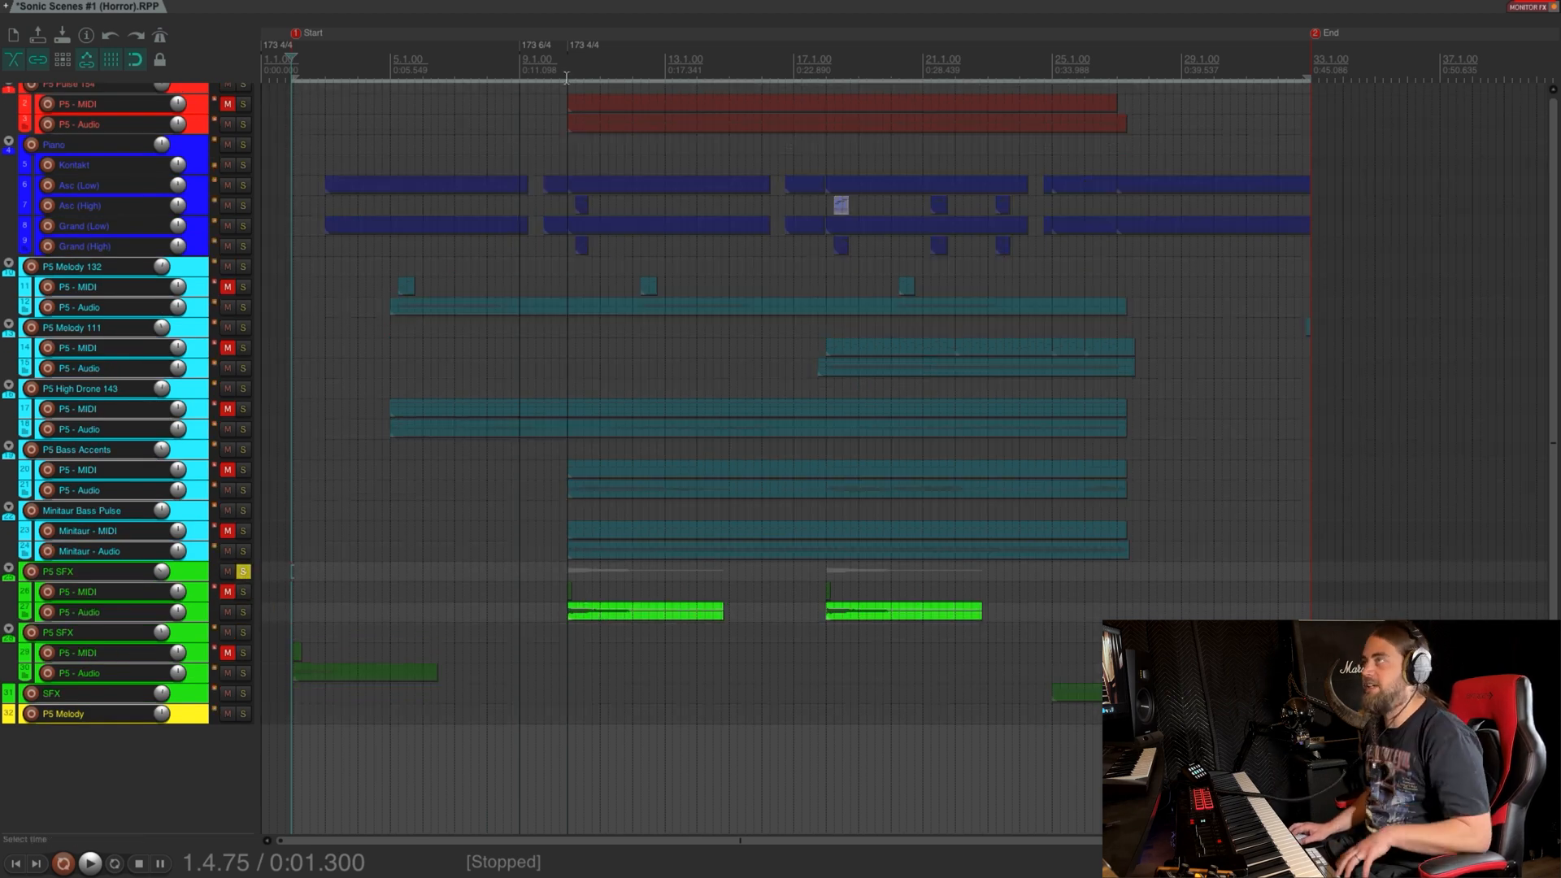
pyautogui.click(594, 616)
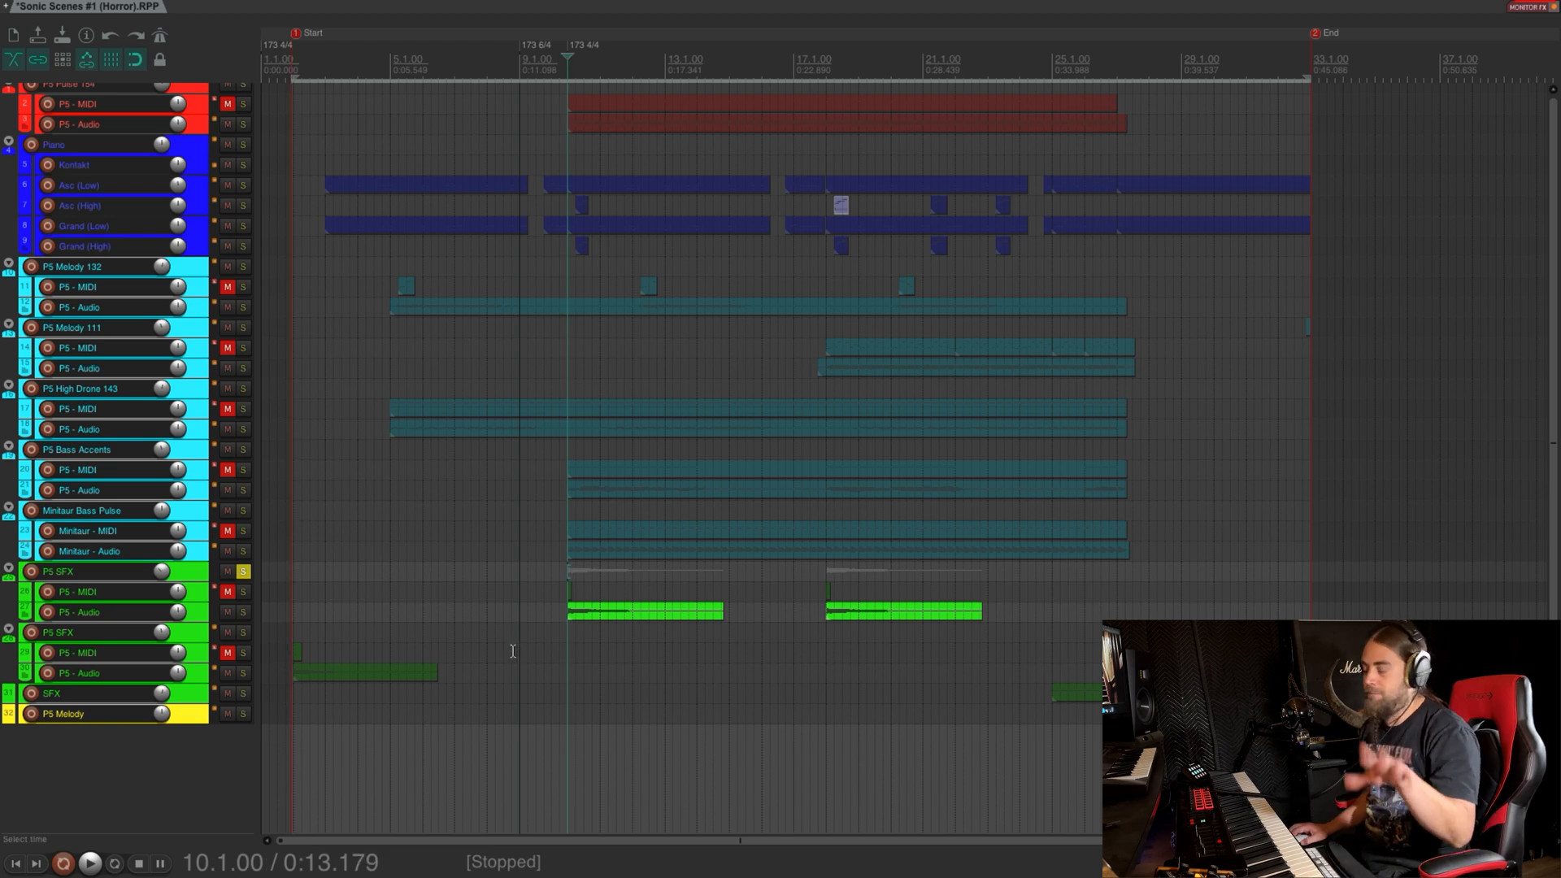
pyautogui.press('space')
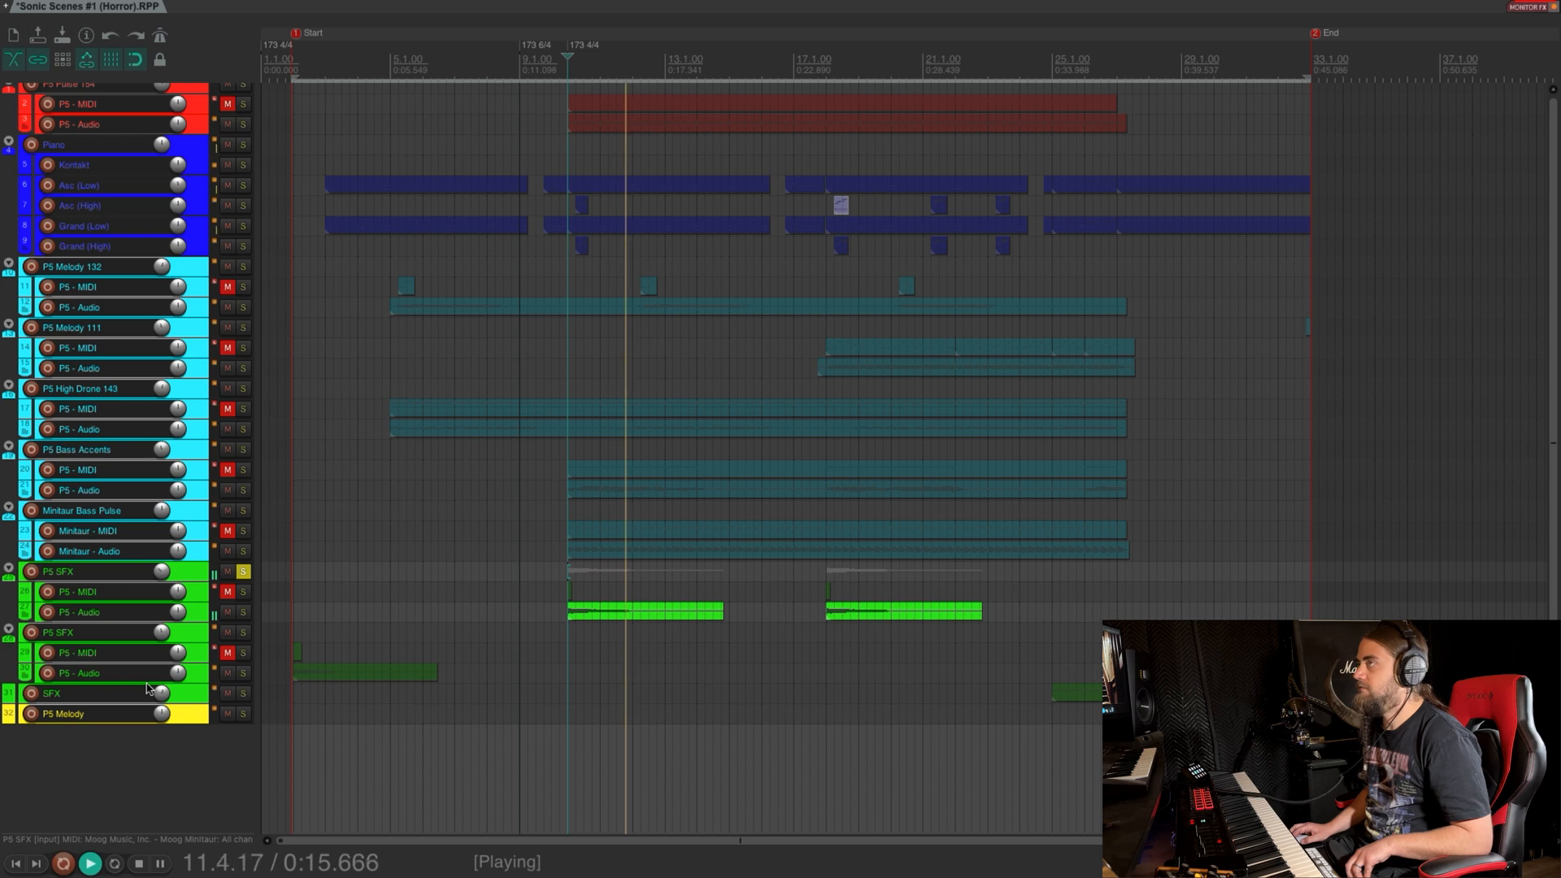
pyautogui.press('space')
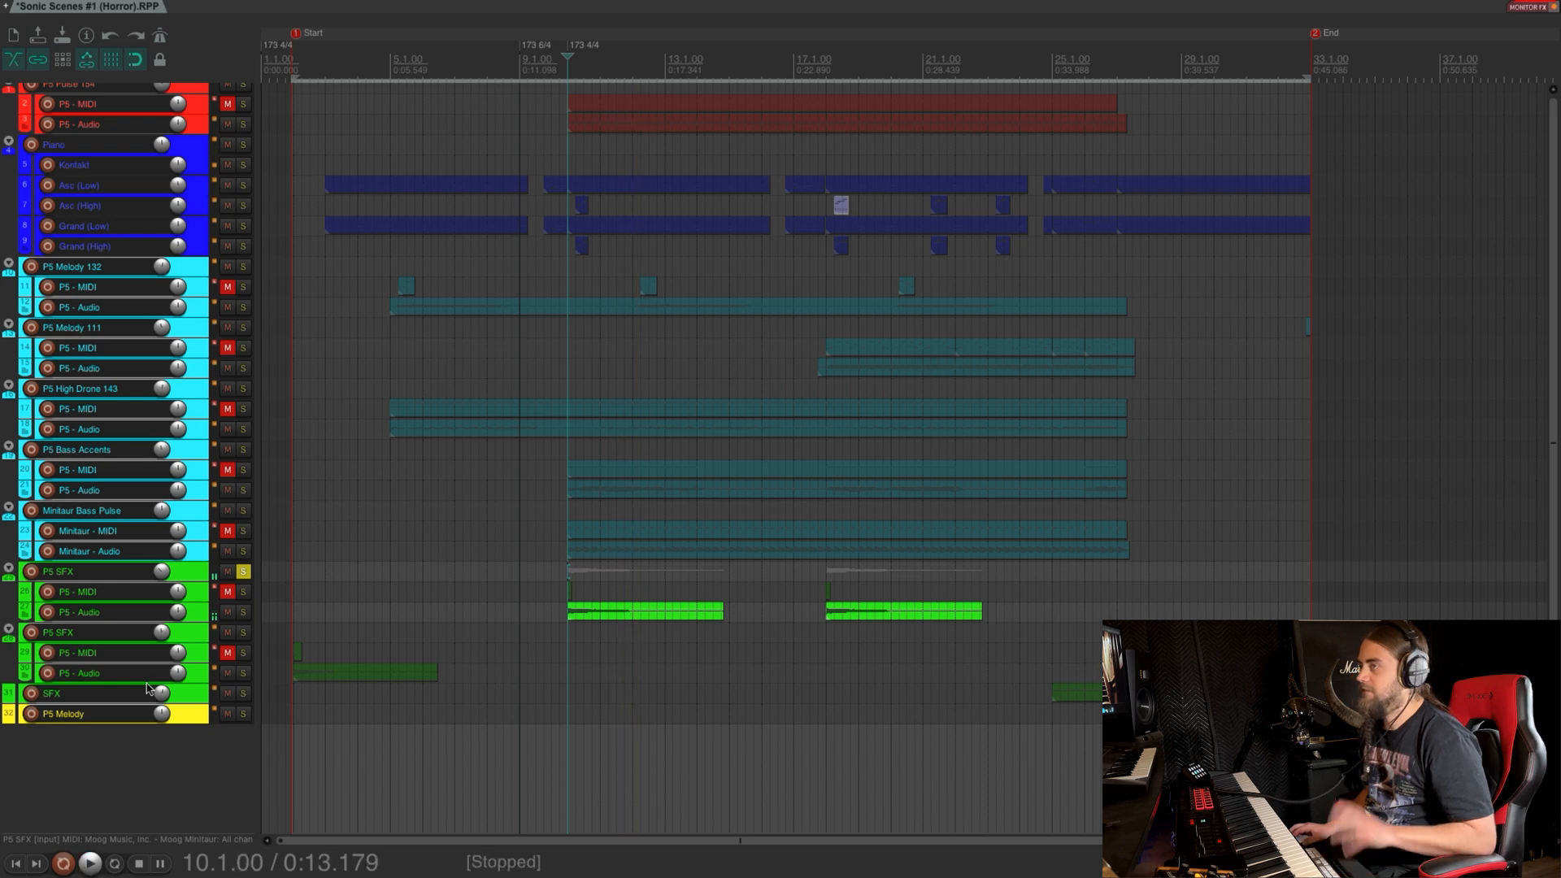
pyautogui.click(244, 572)
pyautogui.scroll(1, 132, 602)
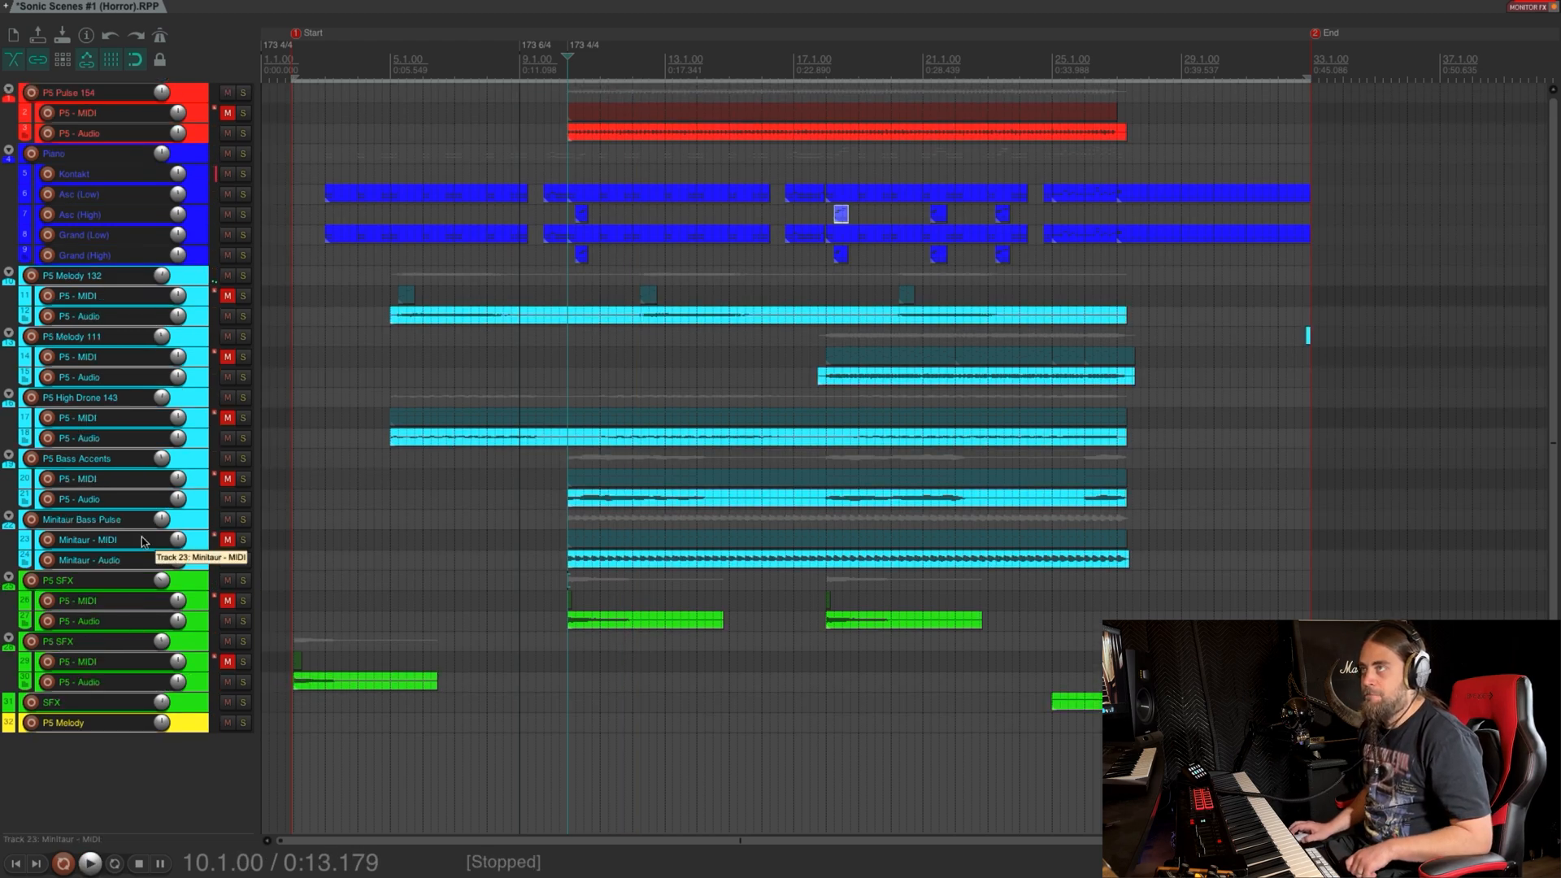
# Solo the P5 Melody 132 folder track and listen to it from 5.1.00
pyautogui.click(201, 282)
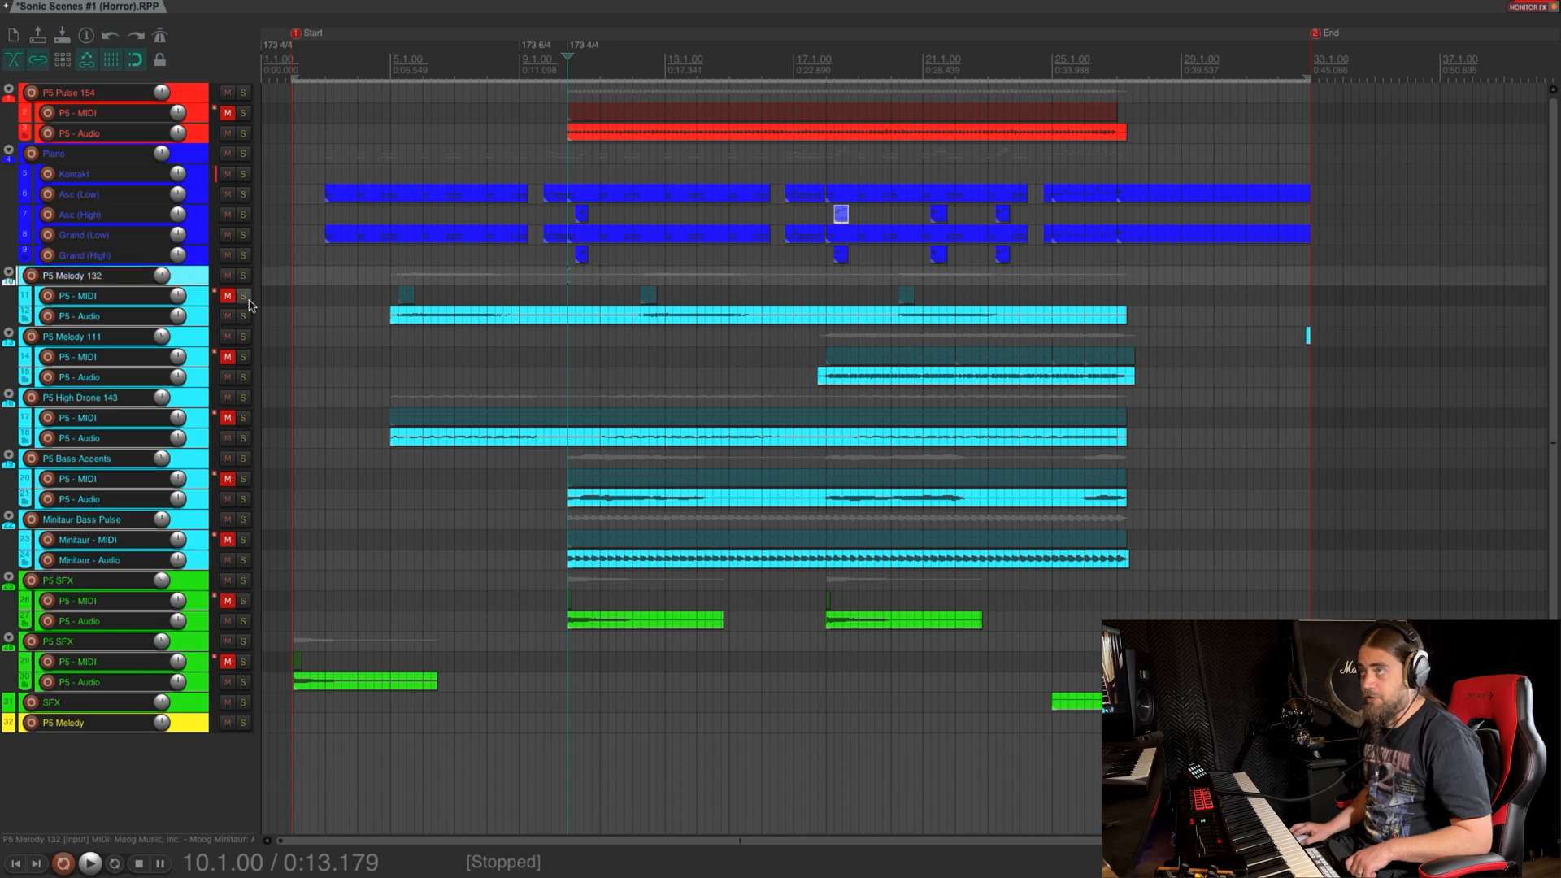
pyautogui.click(244, 298)
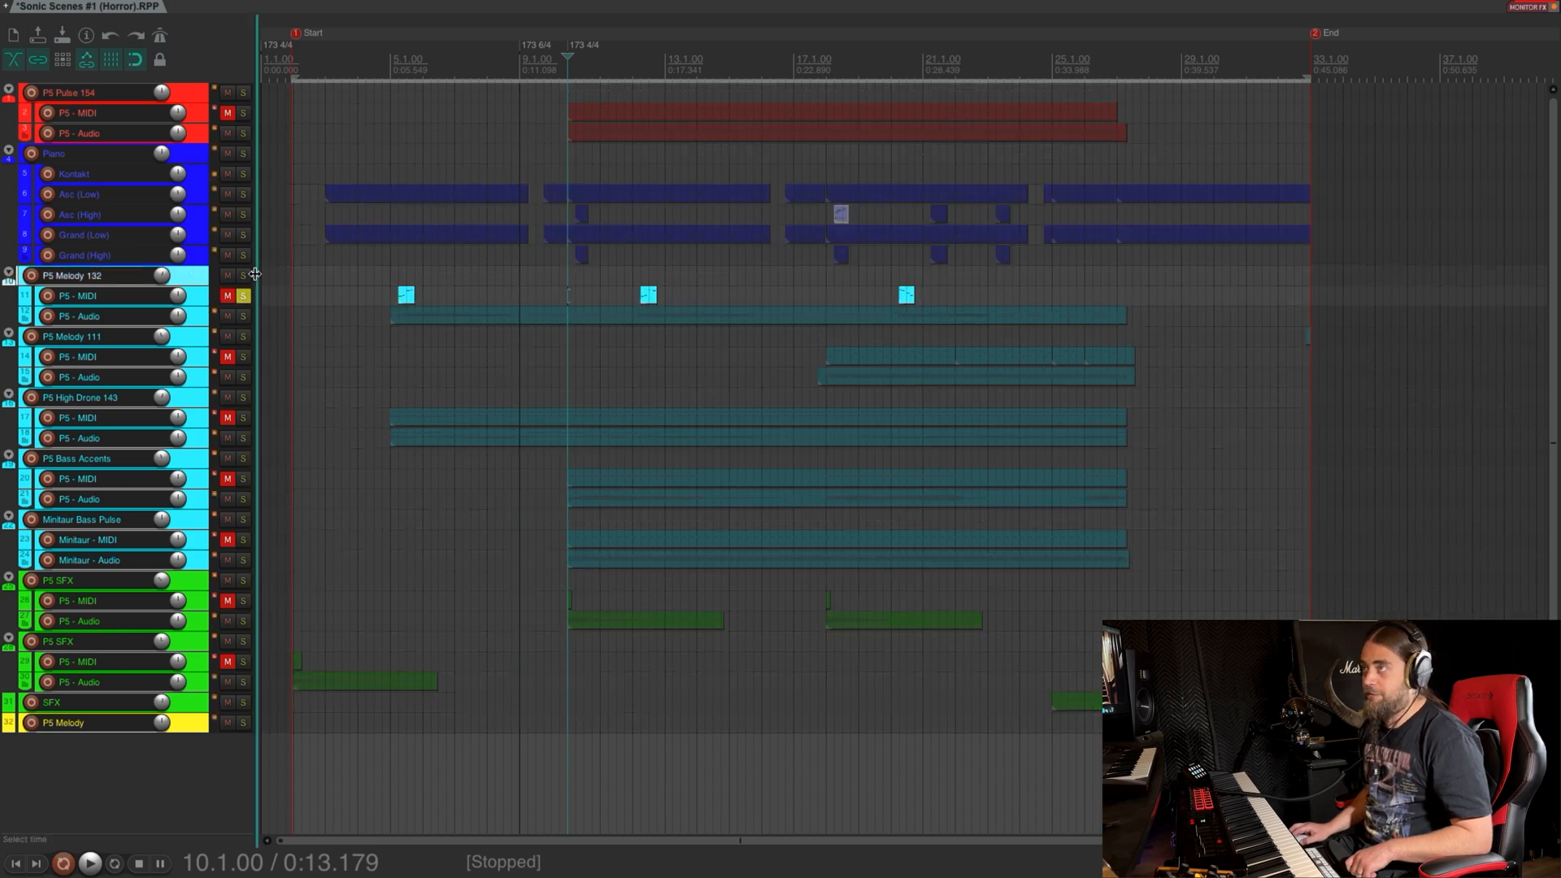
pyautogui.click(244, 298)
pyautogui.click(243, 275)
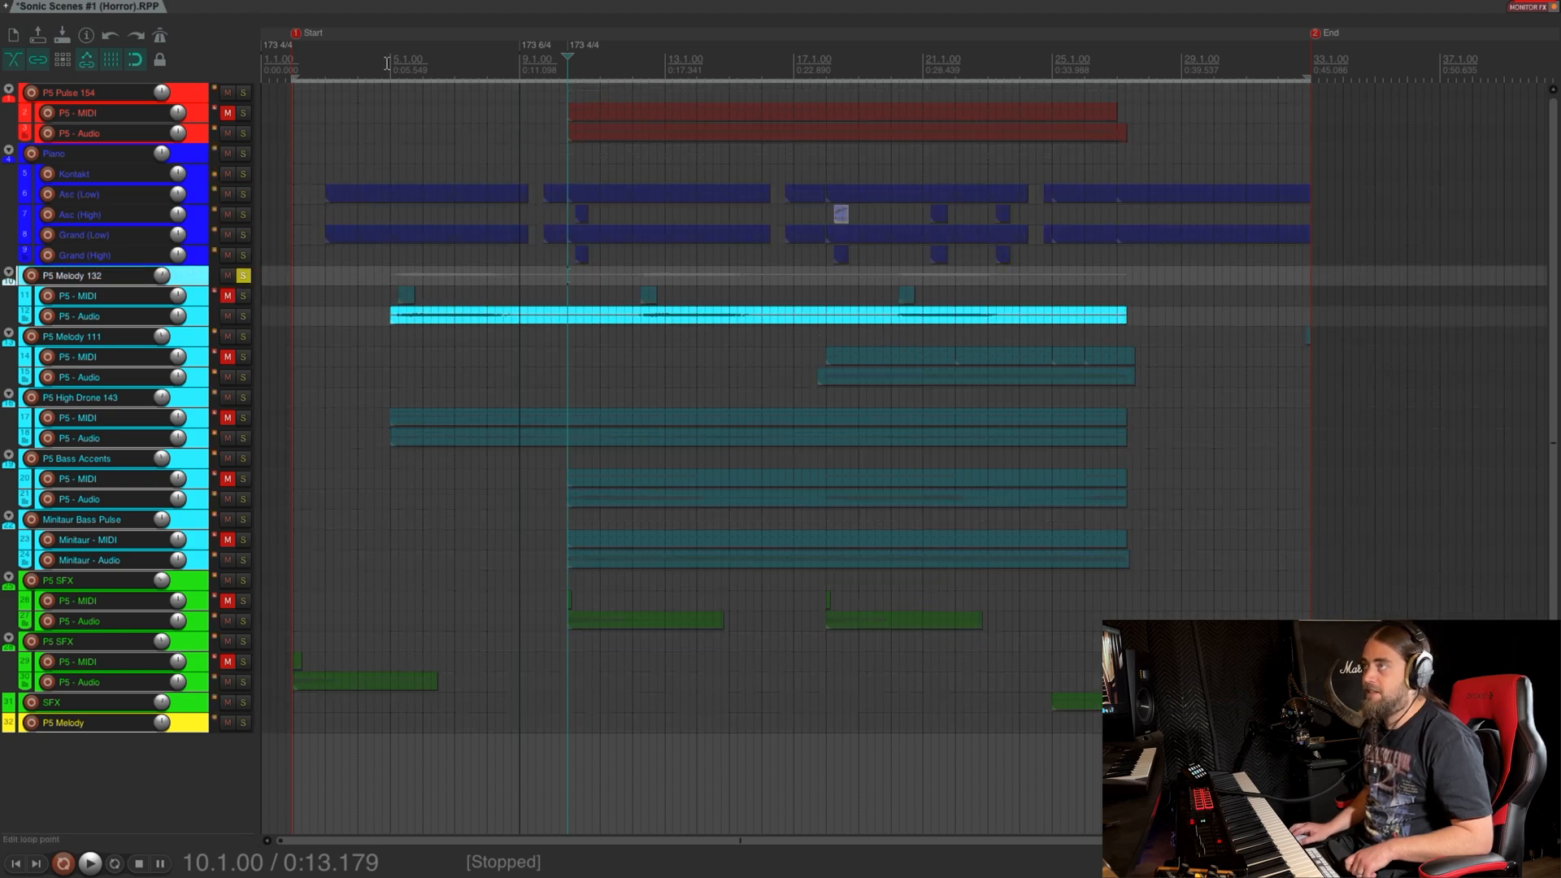
pyautogui.click(398, 210)
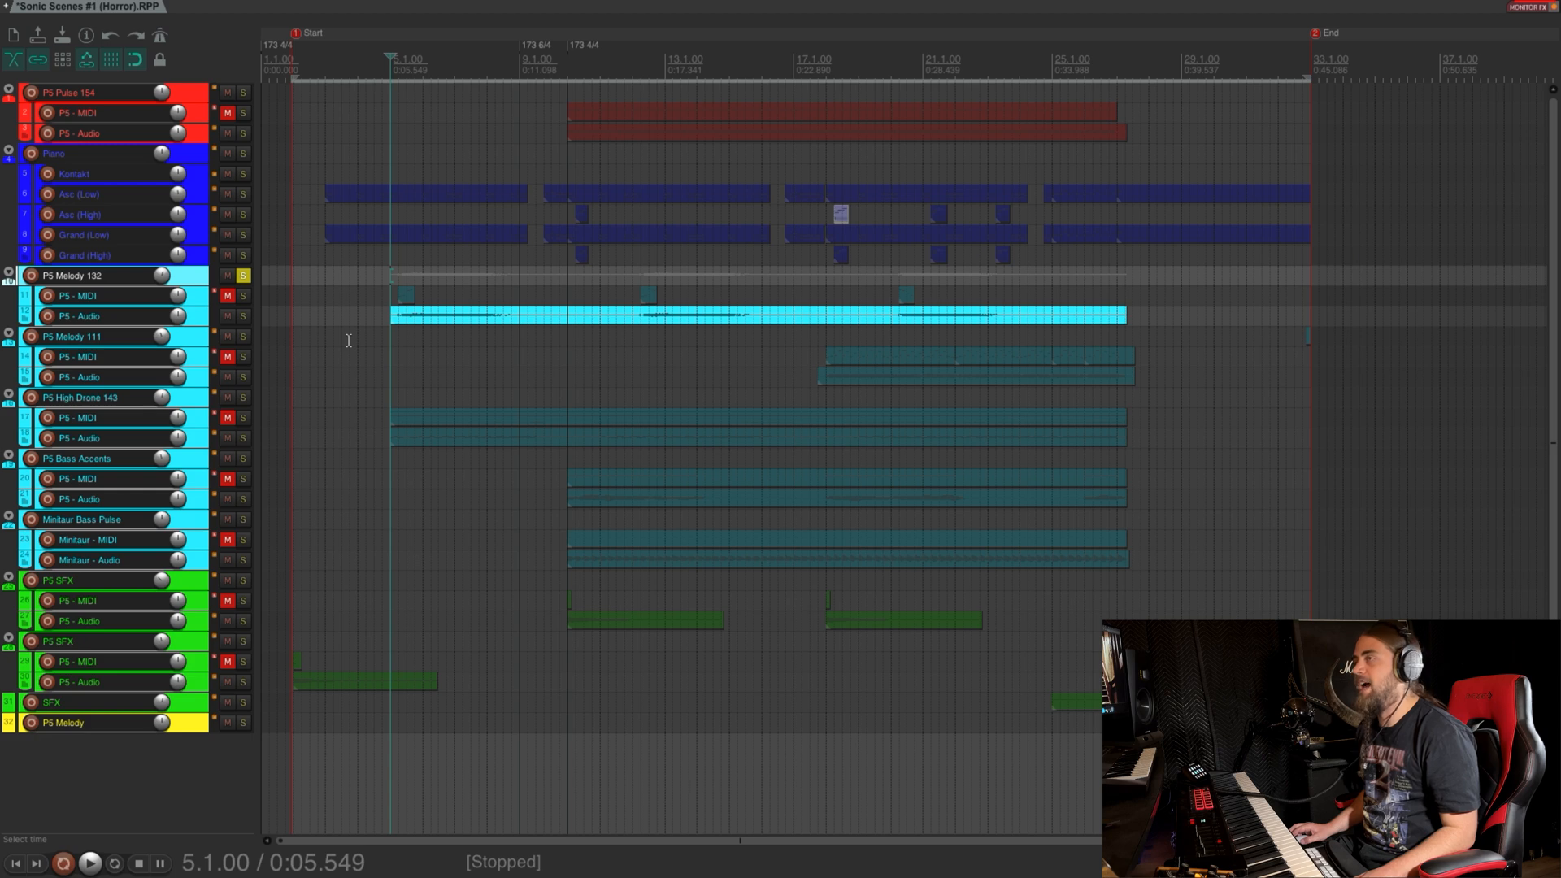
pyautogui.press('space')
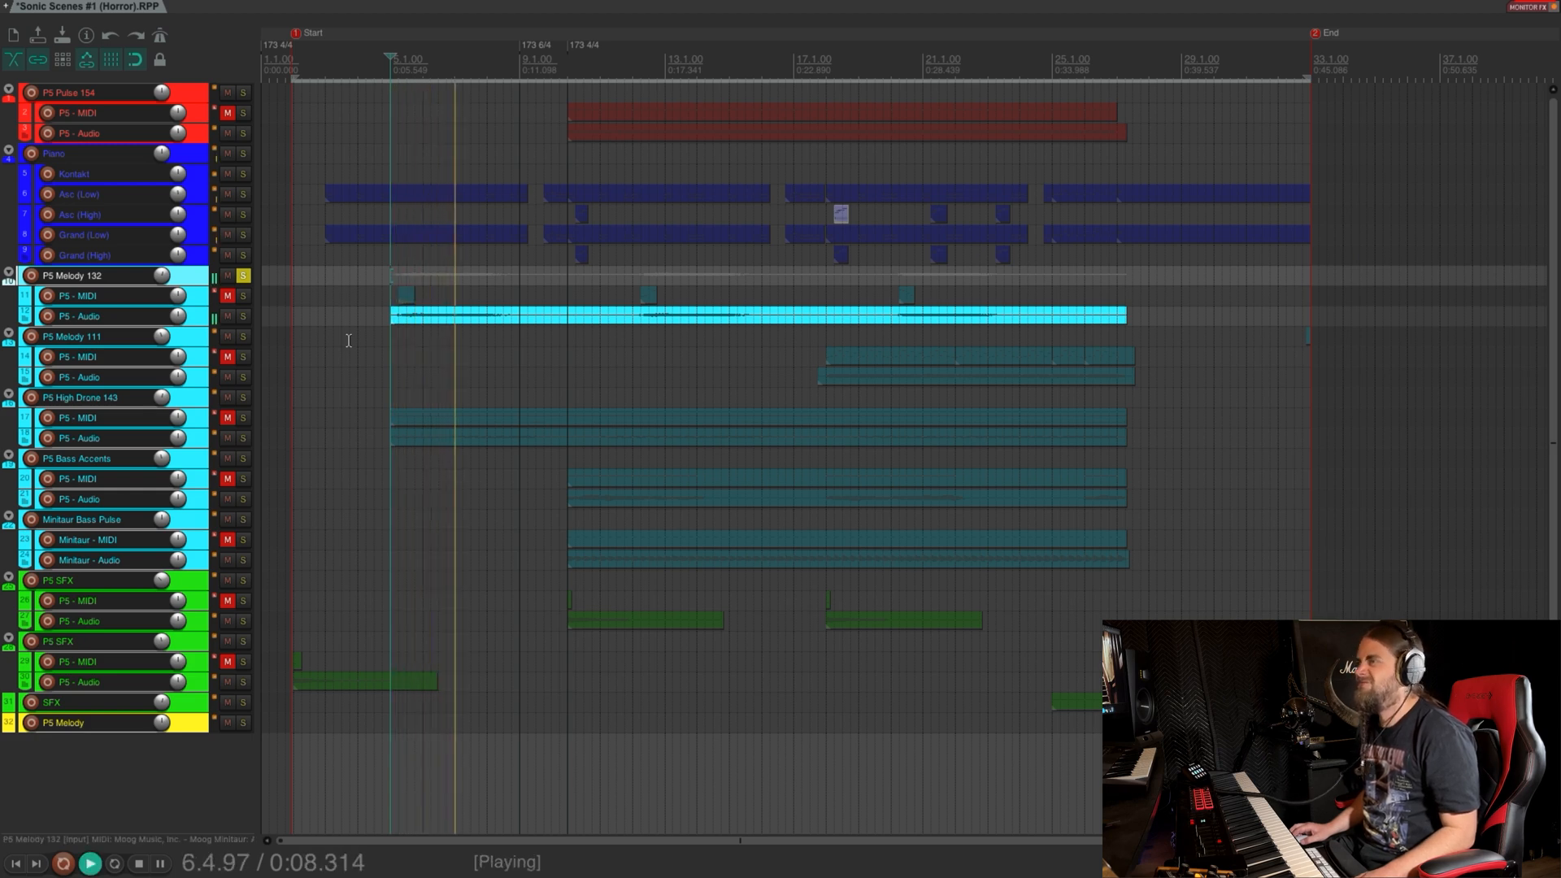
pyautogui.press('space')
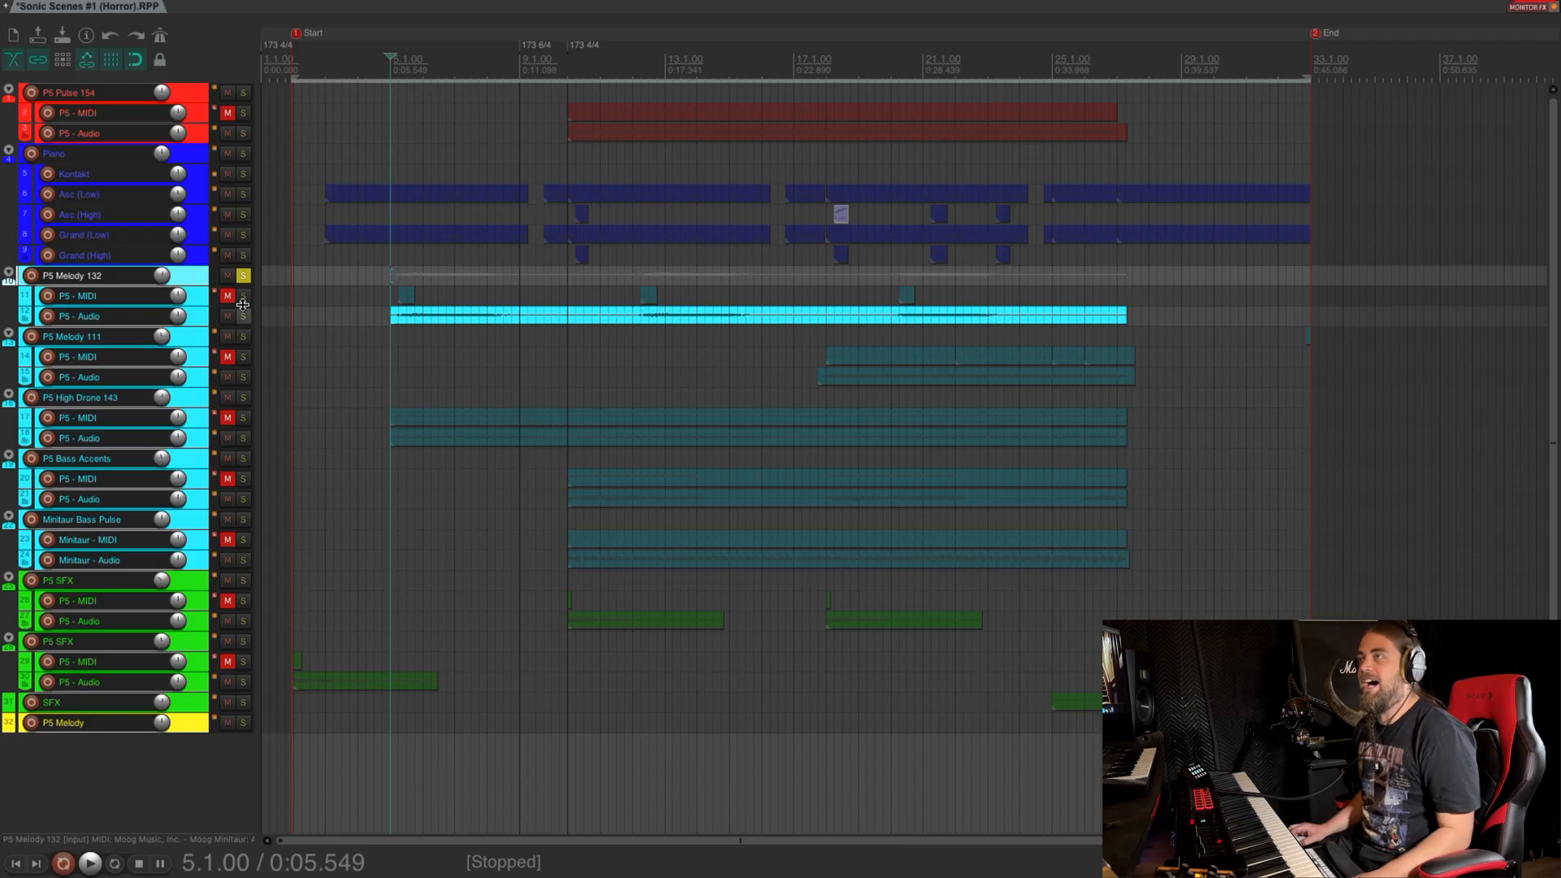
# Enlarge P5 Melody 132, review its Tape, ValhallaSupermassive and SSL X-EQ 2 effects, then collapse and unsolo the folder track
pyautogui.moveTo(193, 284); pyautogui.dragTo(192, 330)
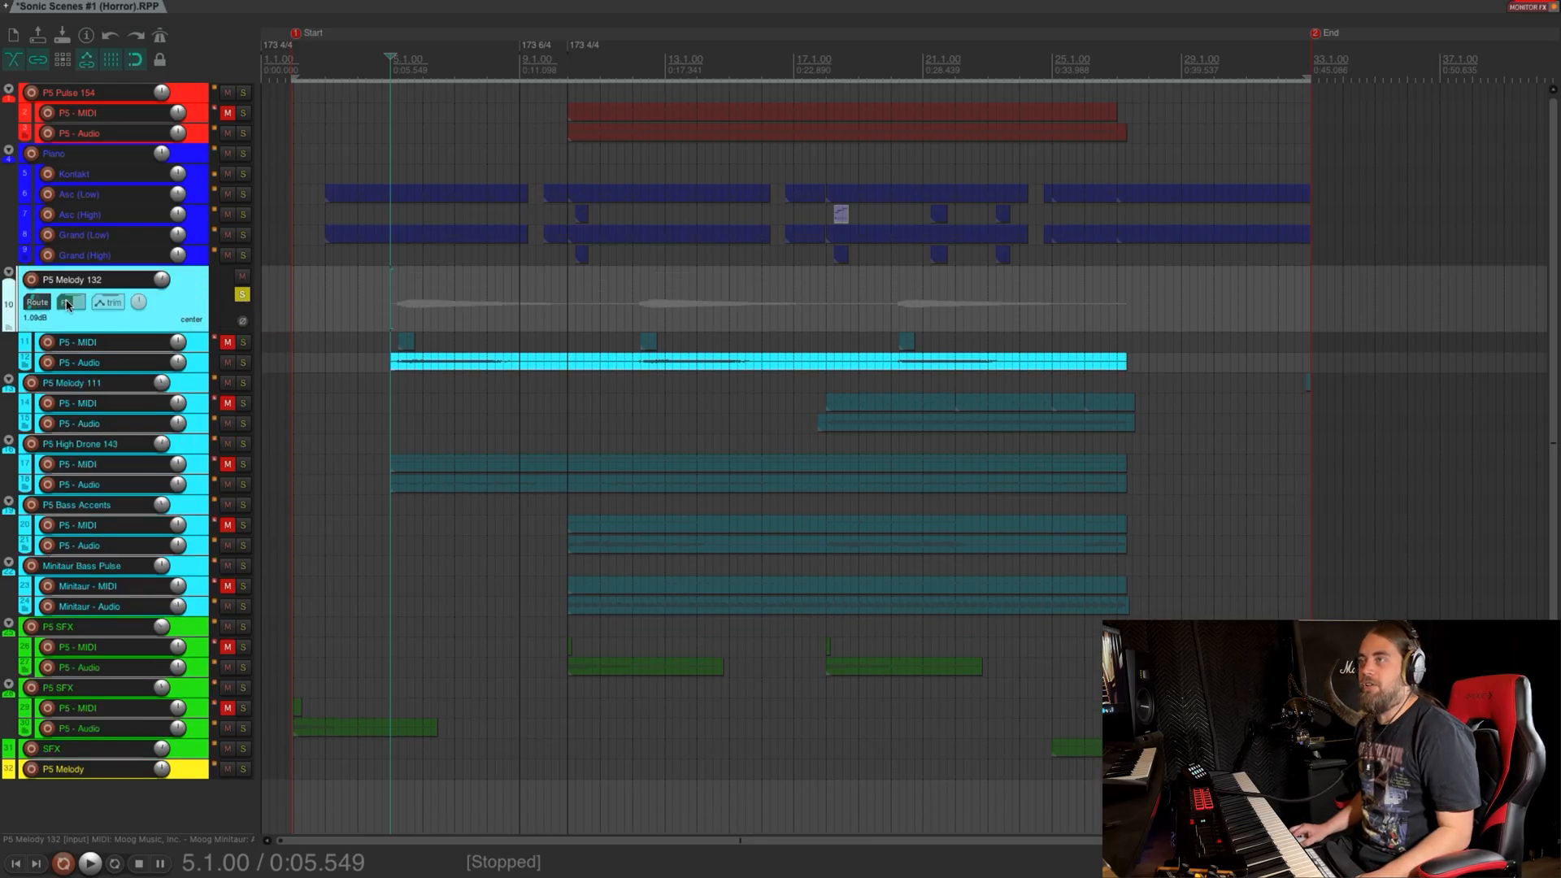
pyautogui.press('f')
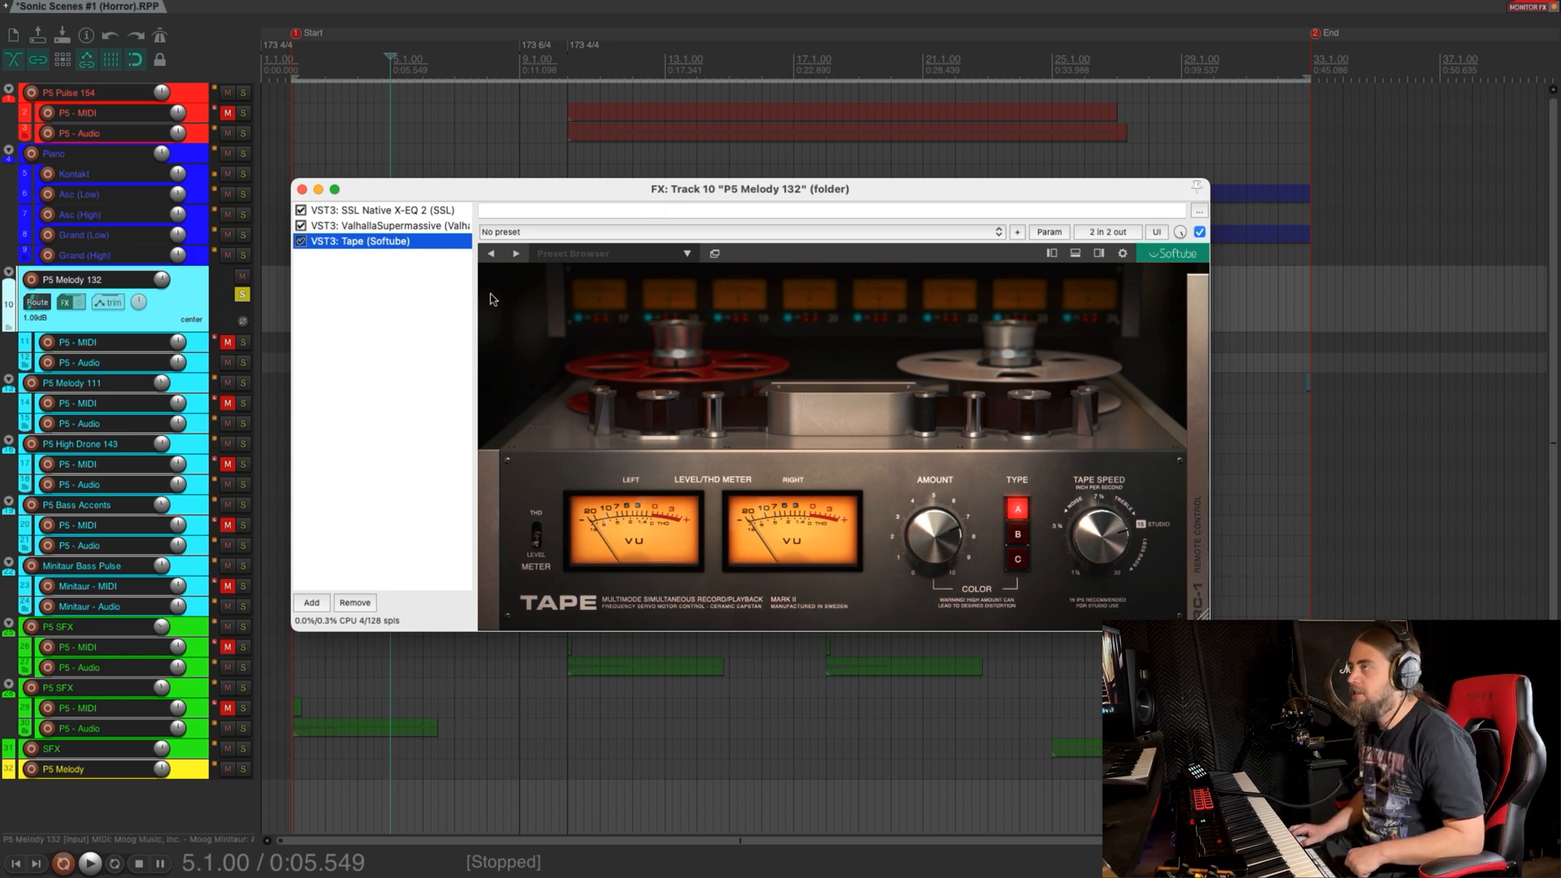
pyautogui.click(375, 226)
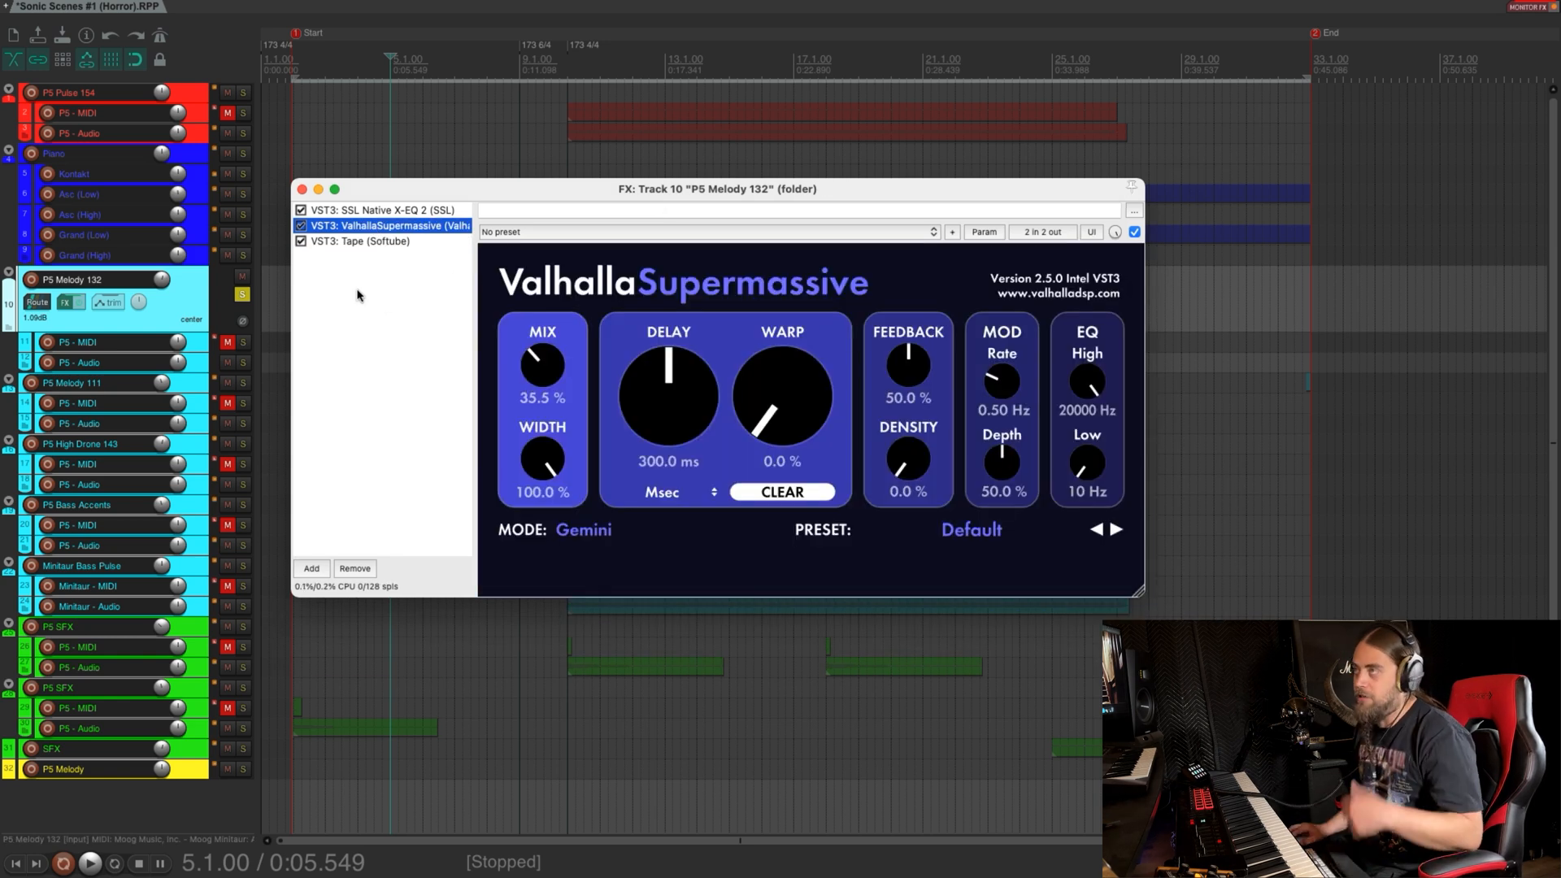
pyautogui.click(389, 211)
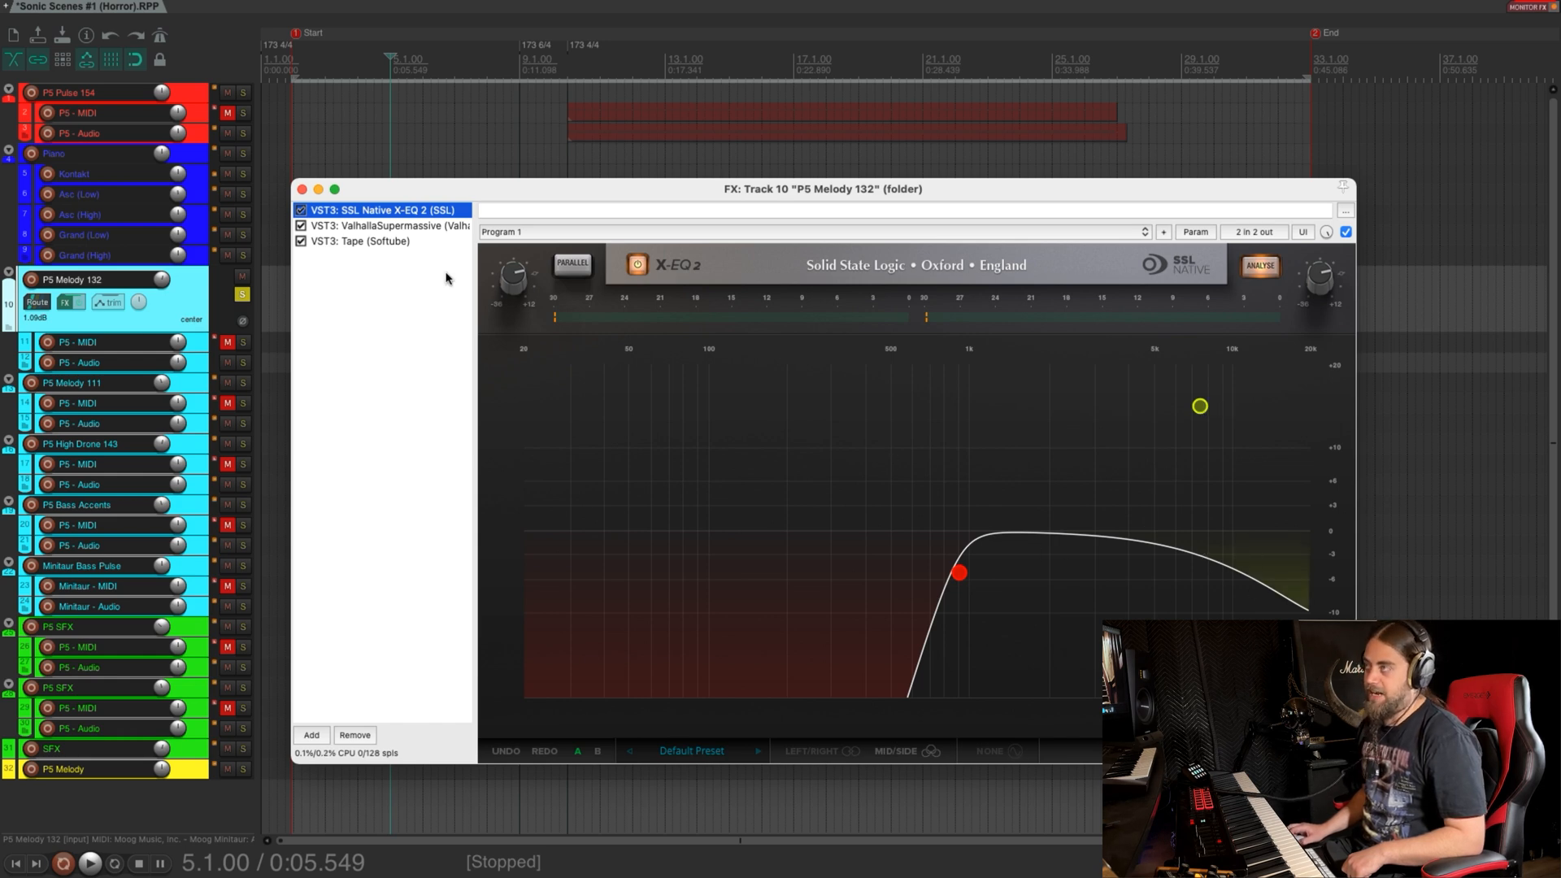
pyautogui.click(301, 190)
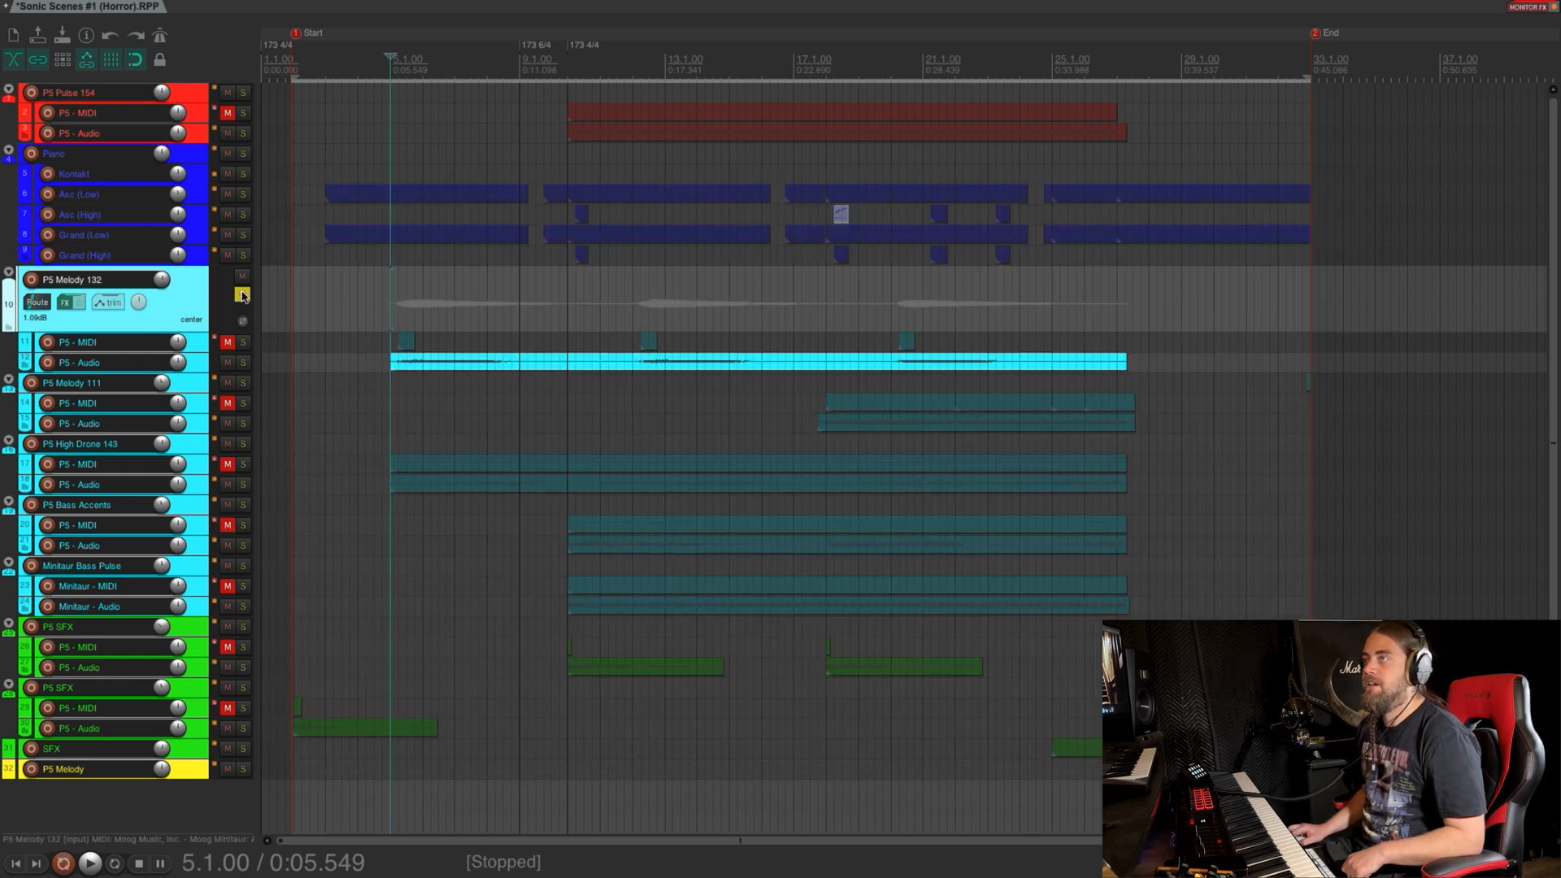
pyautogui.doubleClick(147, 328)
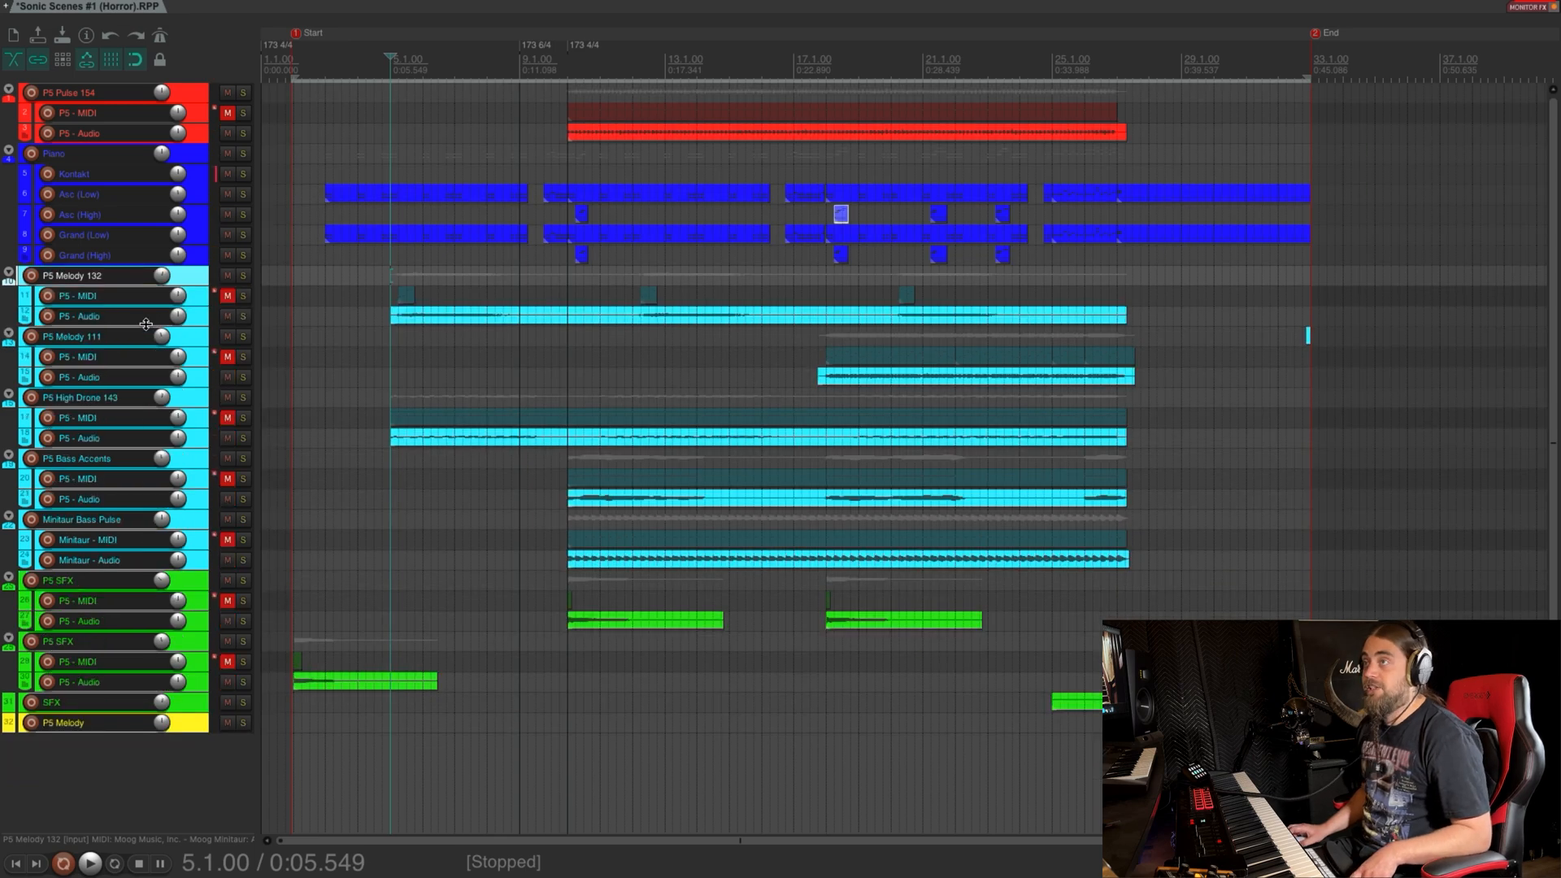
# Solo the P5 Melody 111 folder track and listen to it from 17.3.00
pyautogui.click(243, 336)
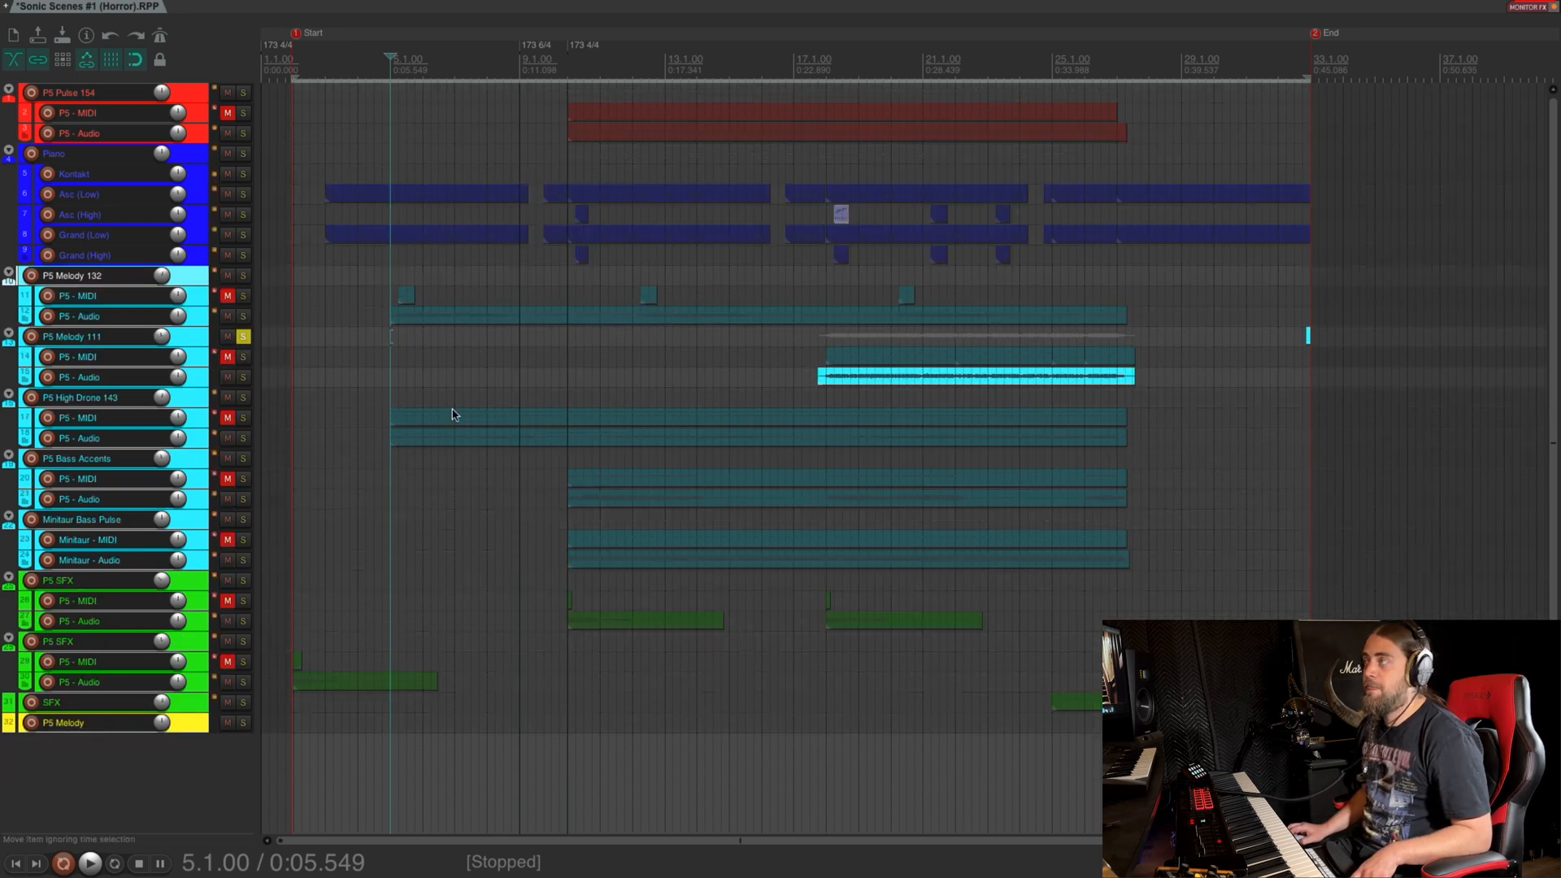
pyautogui.click(809, 64)
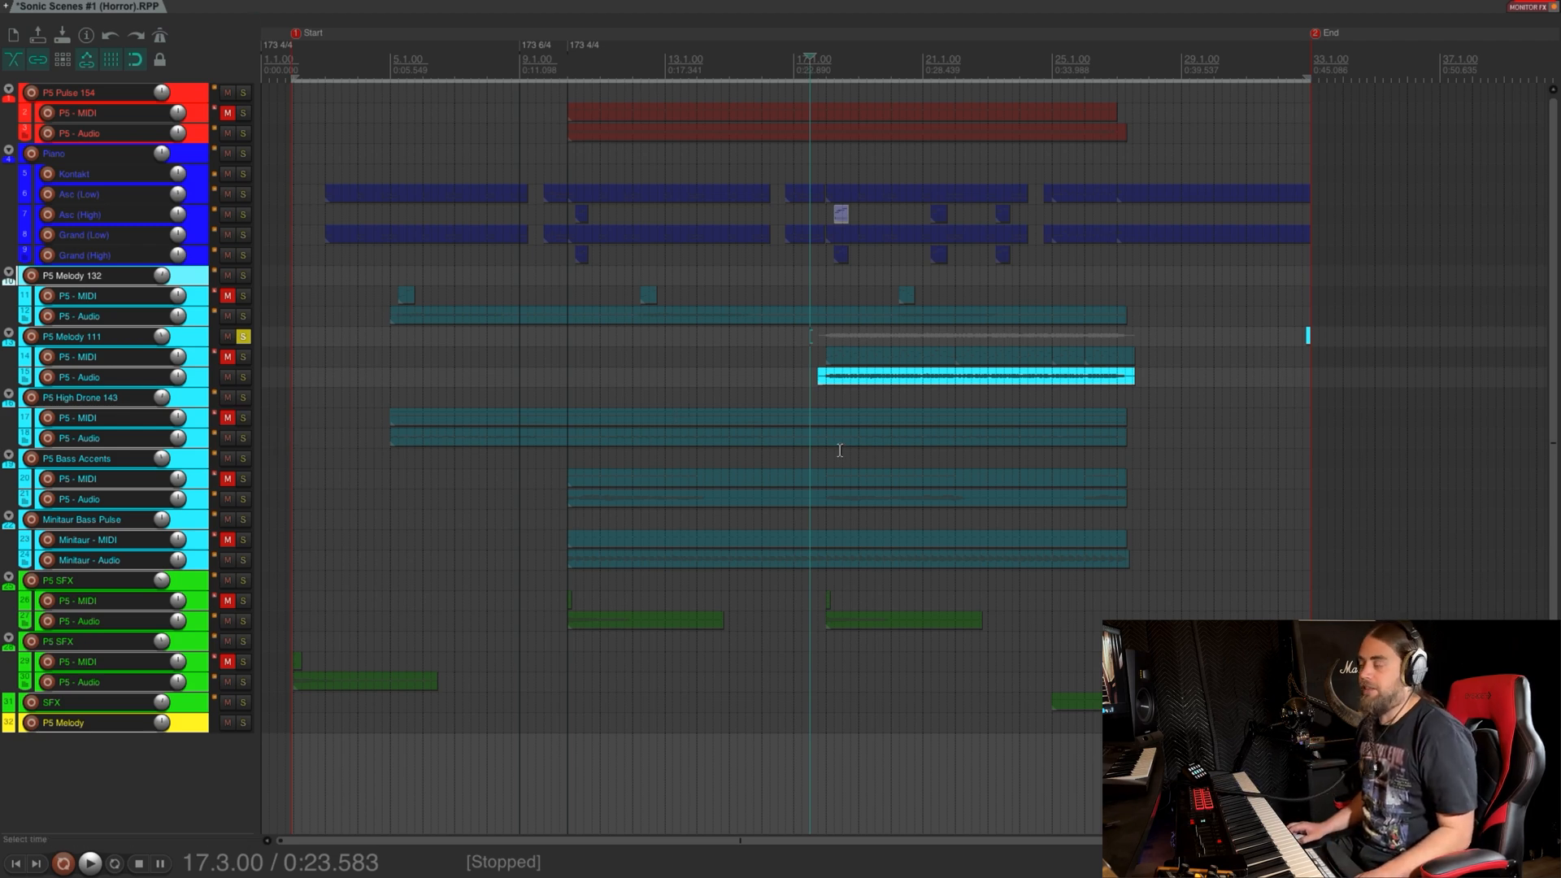
pyautogui.press('space')
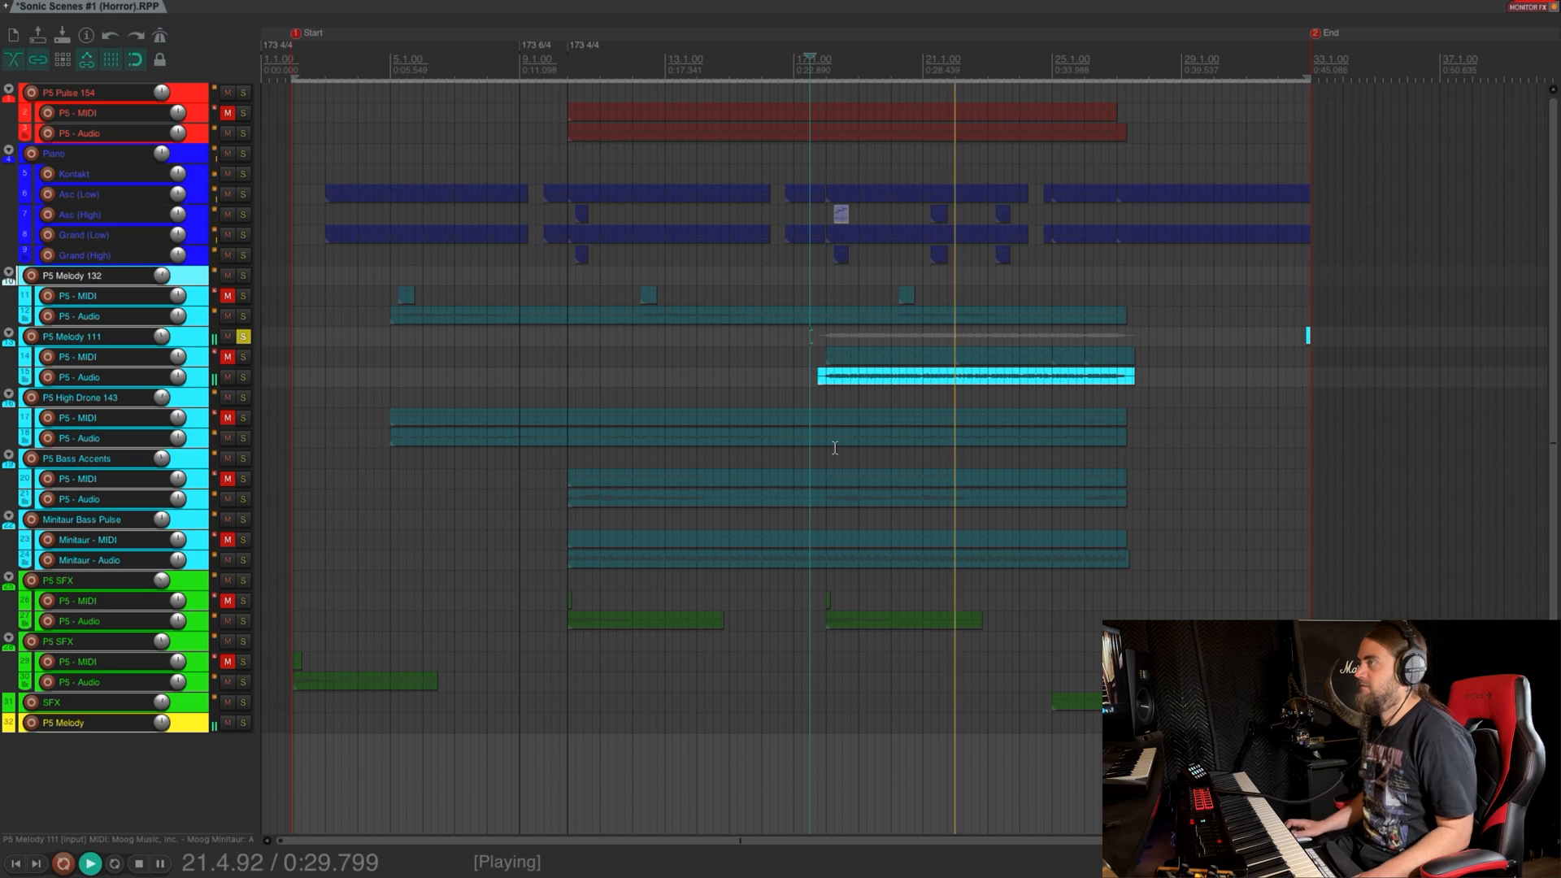
pyautogui.press('space')
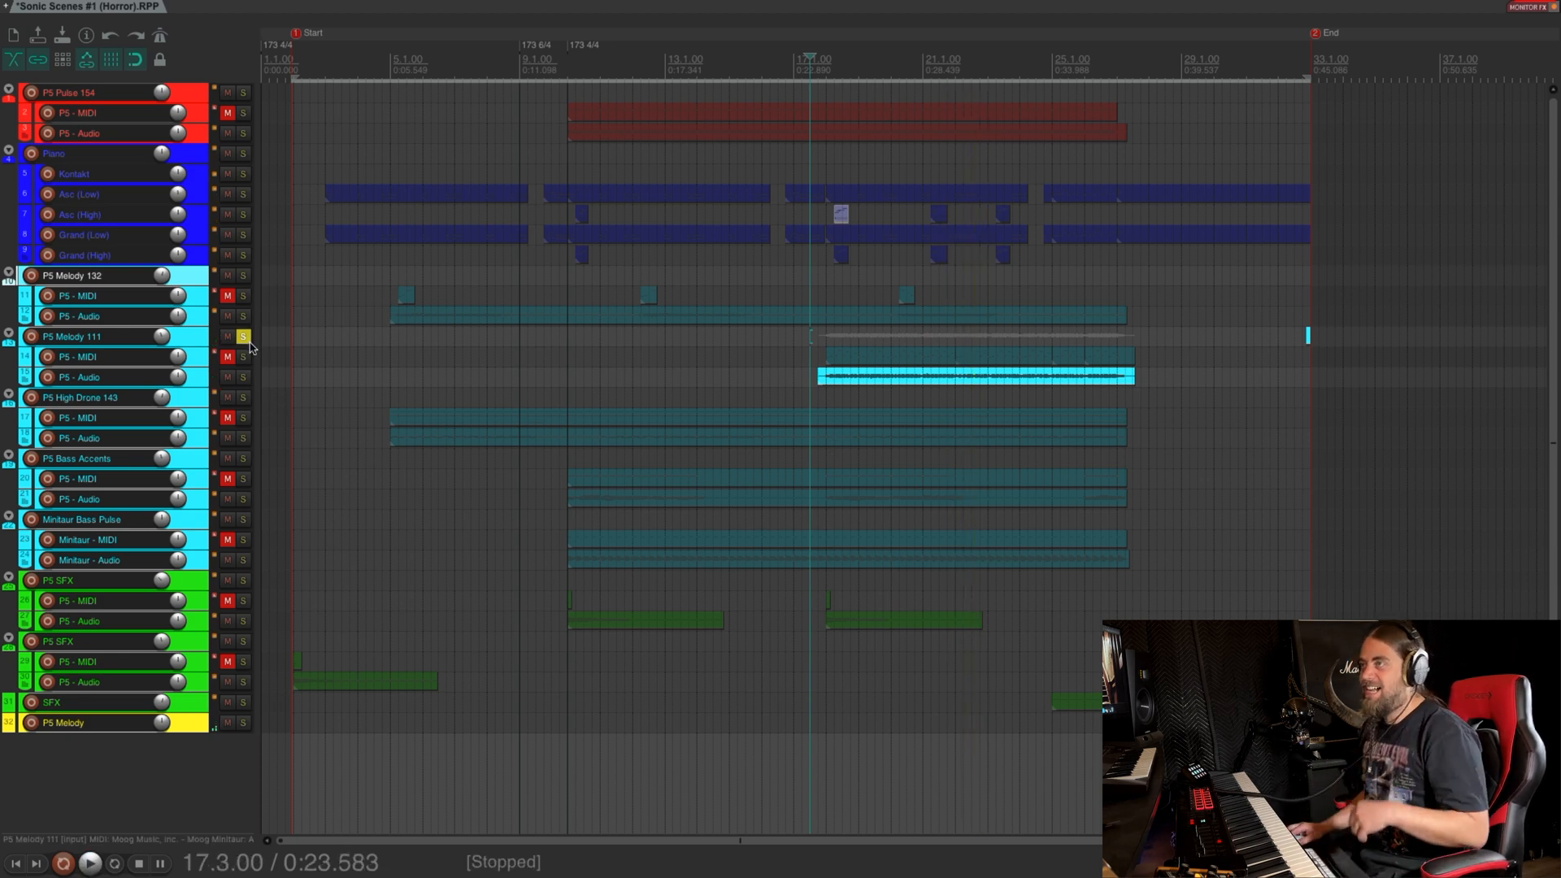
# Enlarge P5 Melody 111, review its SSL X-EQ 2, Tape and El Juan Limiter effects, then collapse and unsolo the folder track
pyautogui.moveTo(198, 346); pyautogui.dragTo(195, 464)
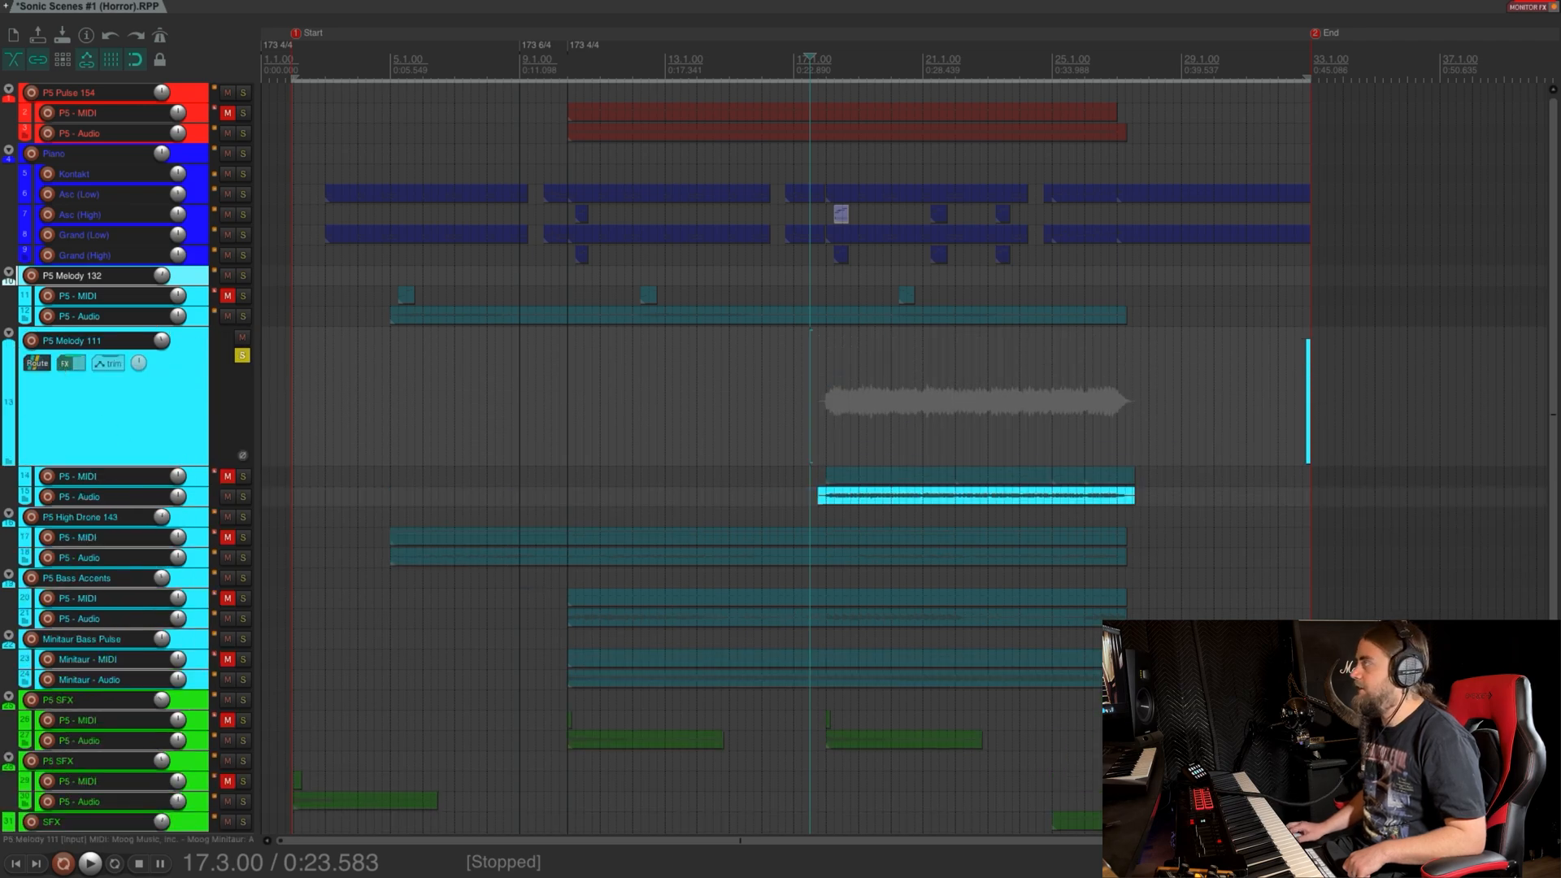
pyautogui.press('f')
pyautogui.moveTo(1000, 318); pyautogui.dragTo(837, 237)
pyautogui.click(286, 288)
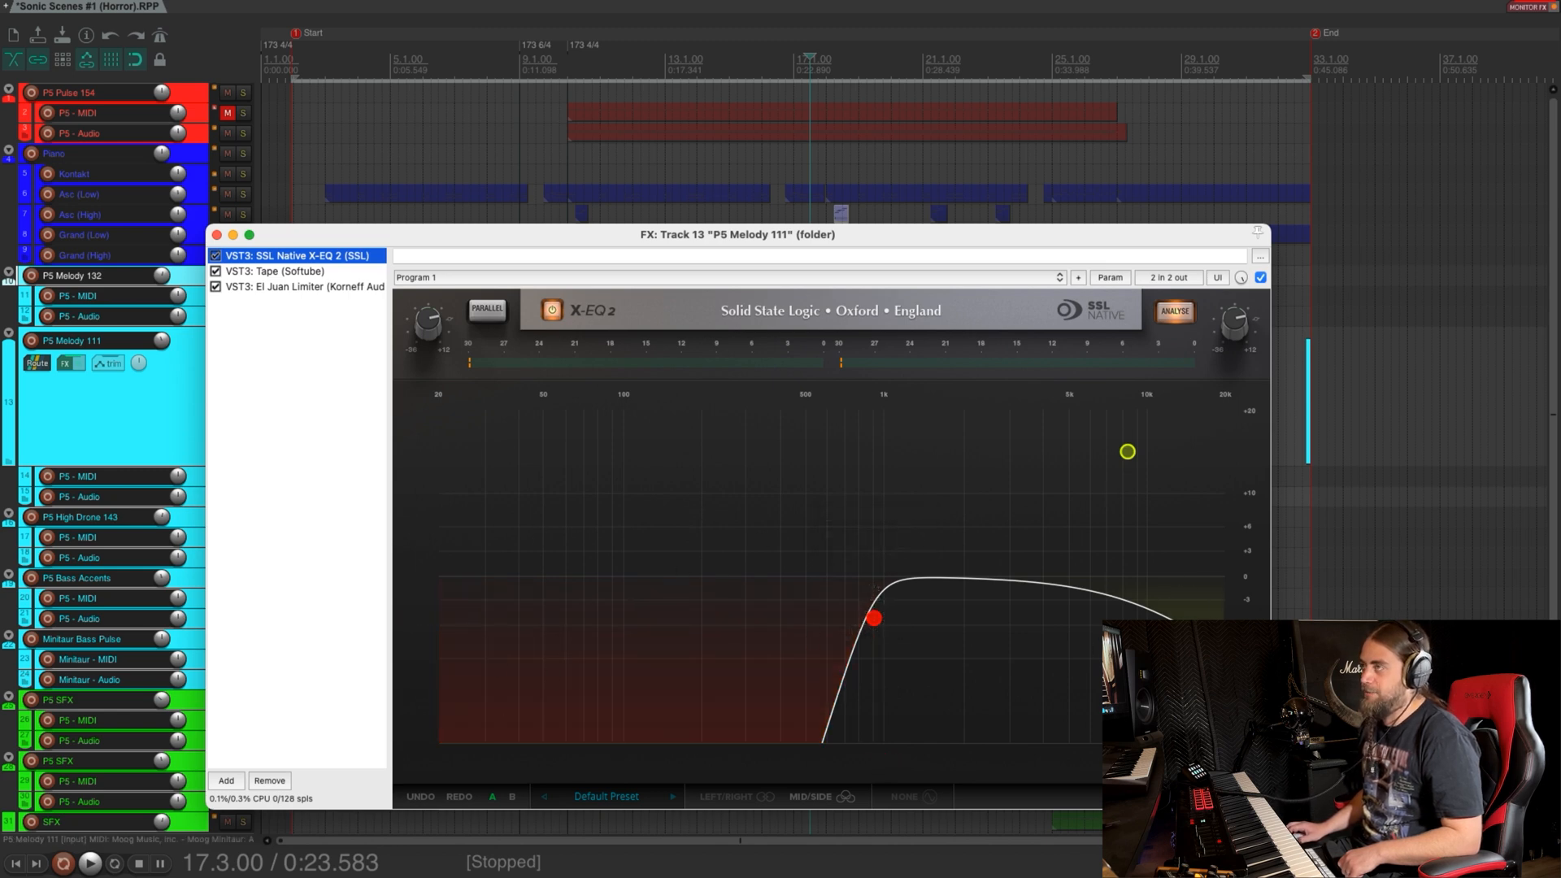
pyautogui.click(262, 273)
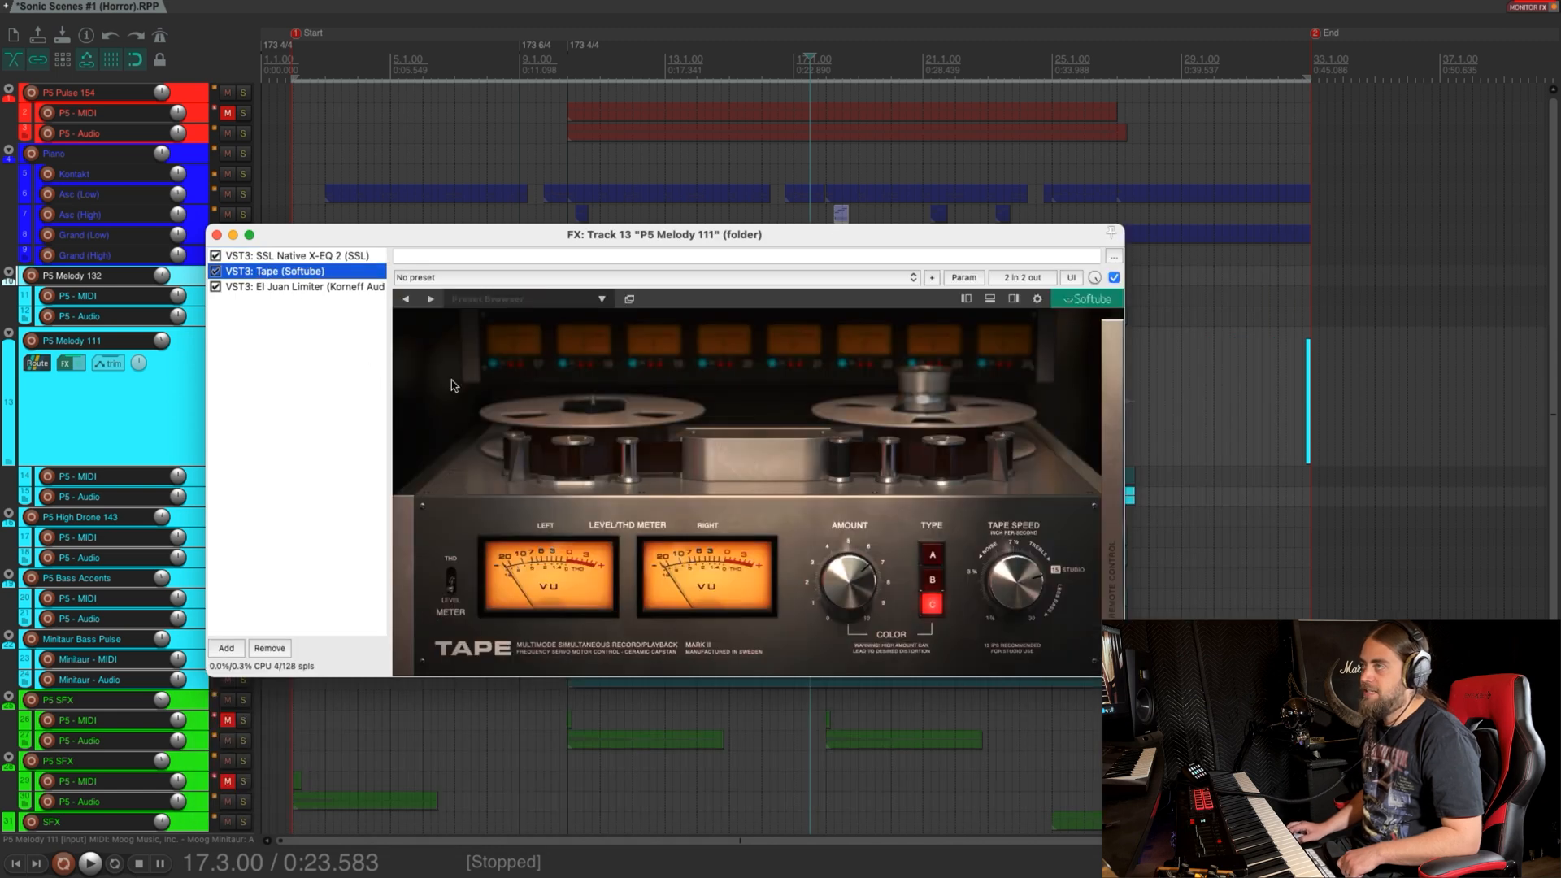
pyautogui.click(261, 288)
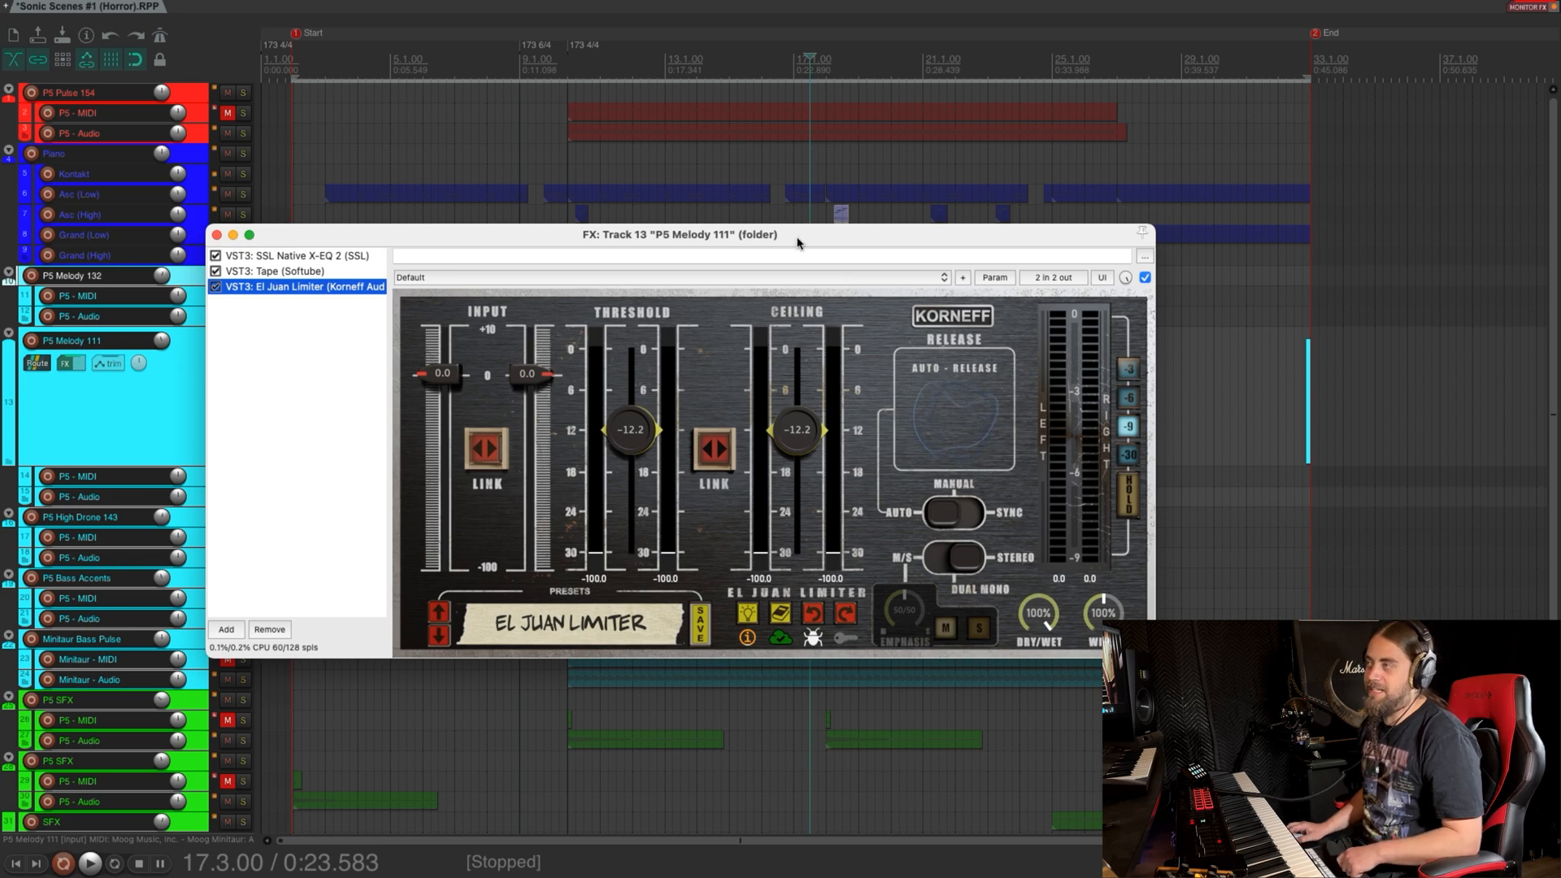
pyautogui.click(216, 235)
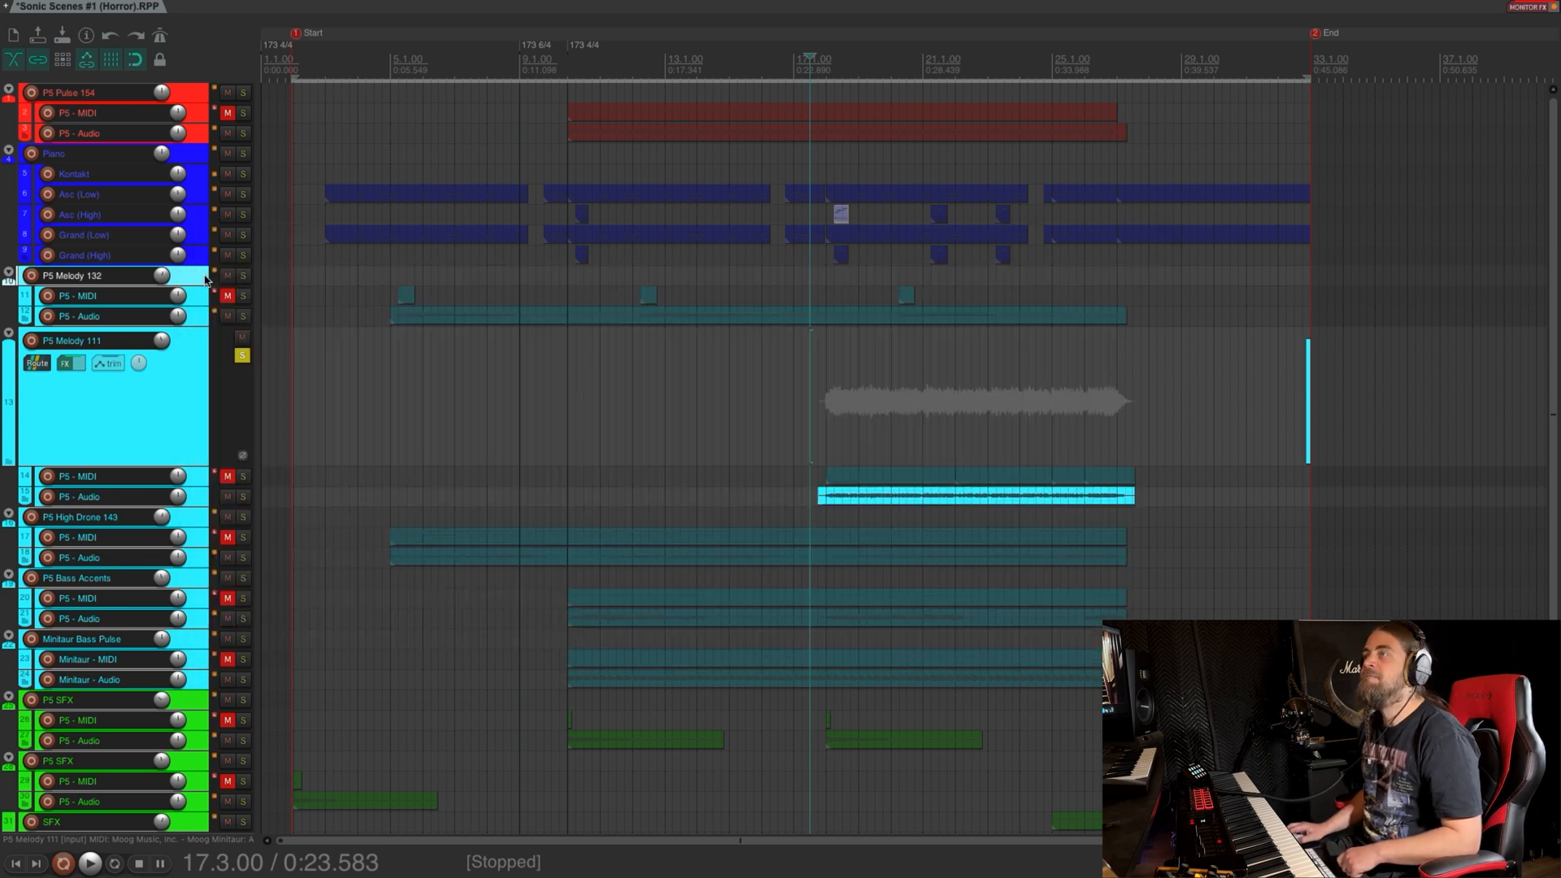
pyautogui.click(246, 357)
pyautogui.scroll(-3, 105, 340)
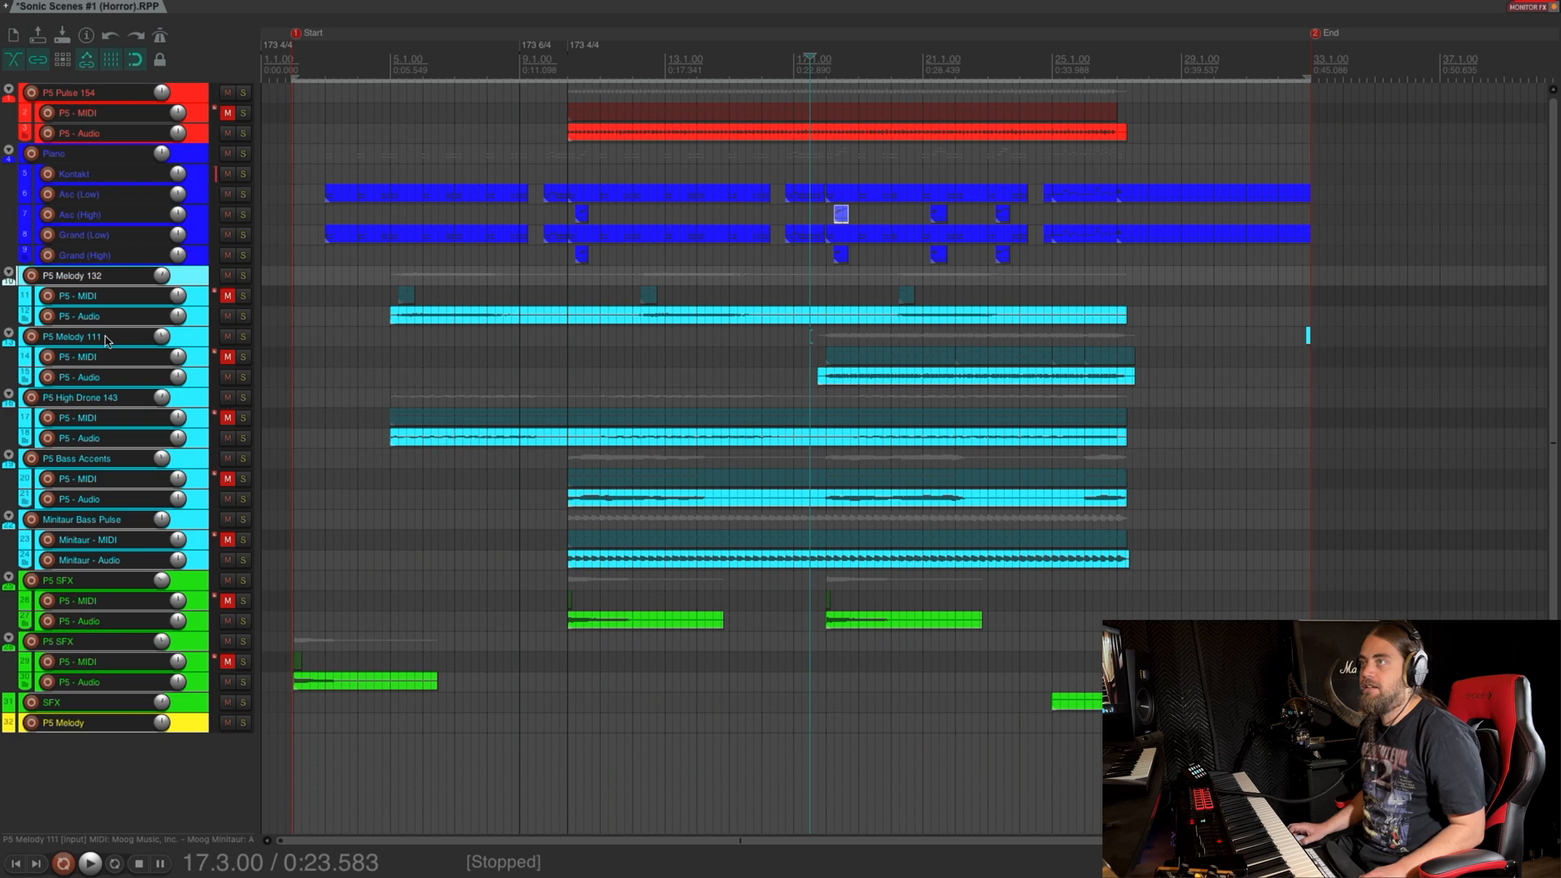
# Solo and enlarge the P5 High Drone 143 folder track and listen to it from 5.1.00
pyautogui.click(243, 398)
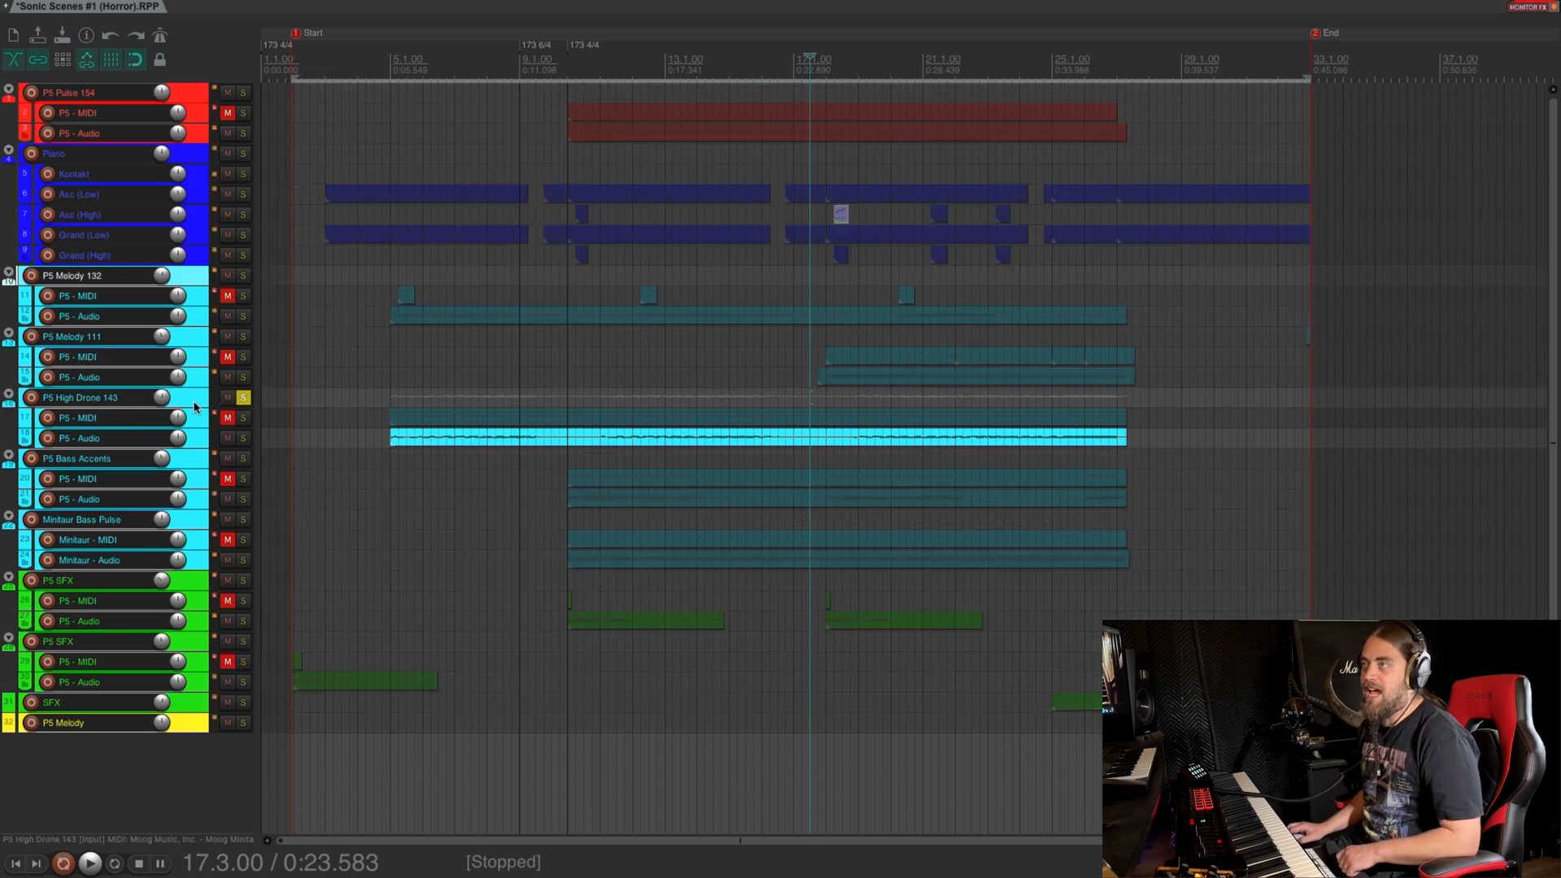
pyautogui.moveTo(190, 406); pyautogui.dragTo(180, 517)
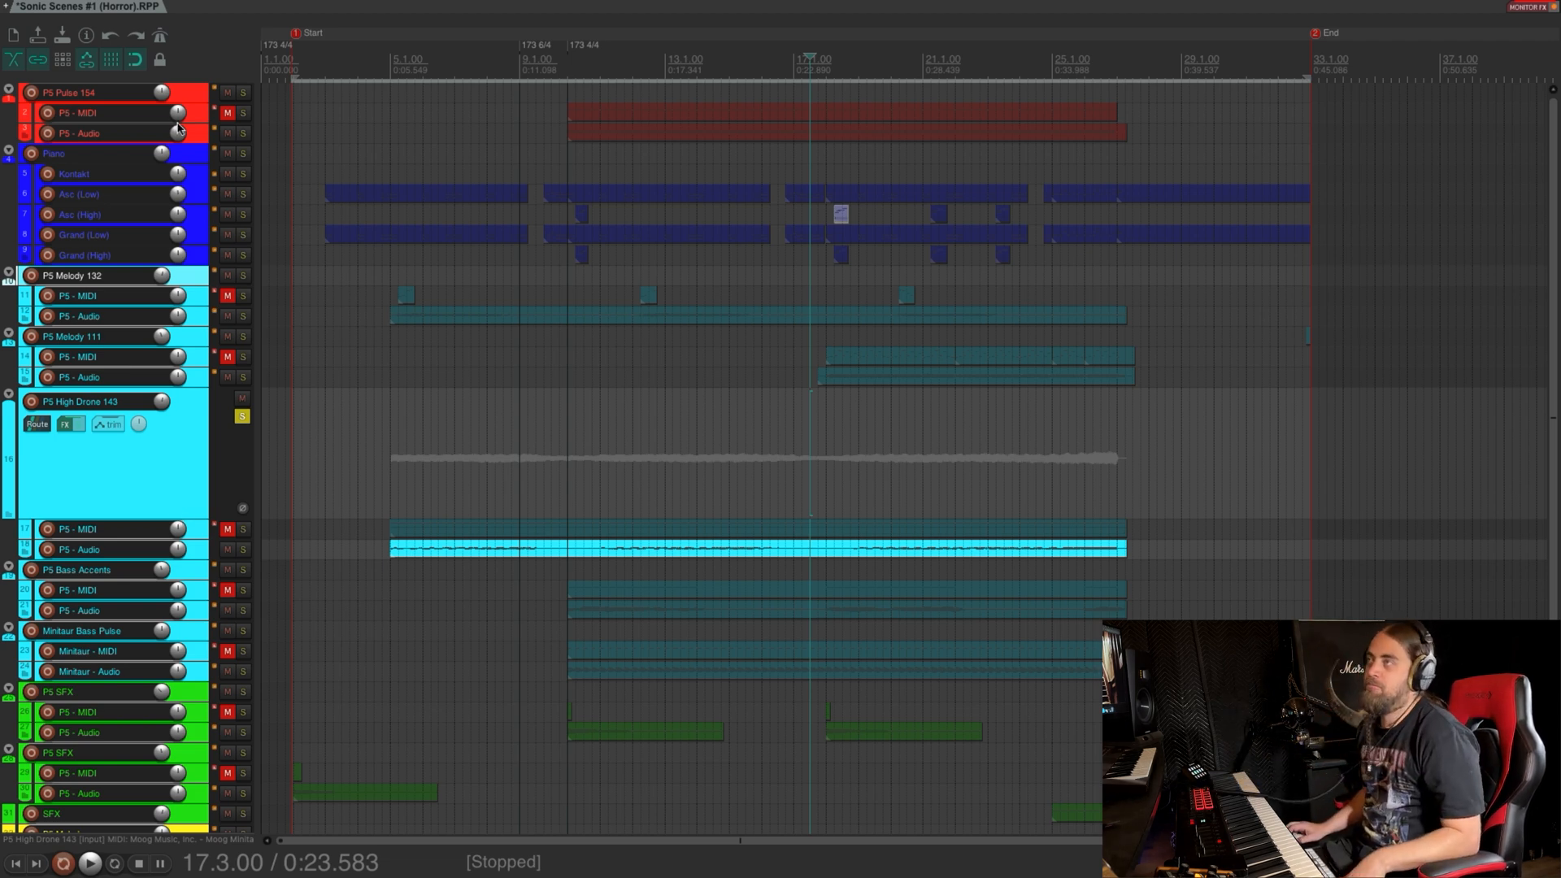
pyautogui.click(385, 54)
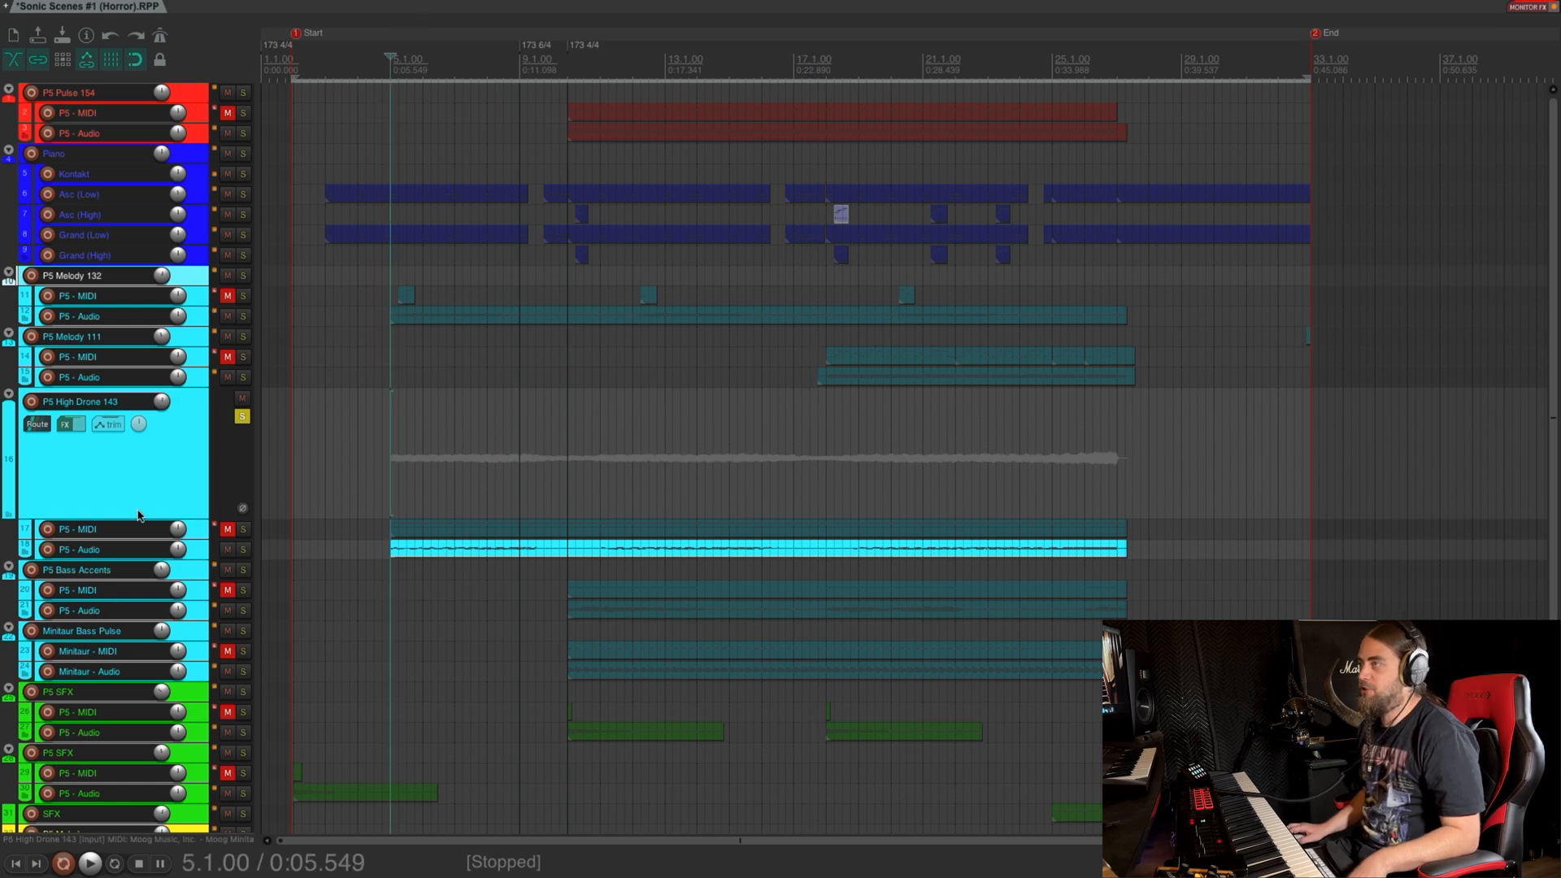
pyautogui.press('space')
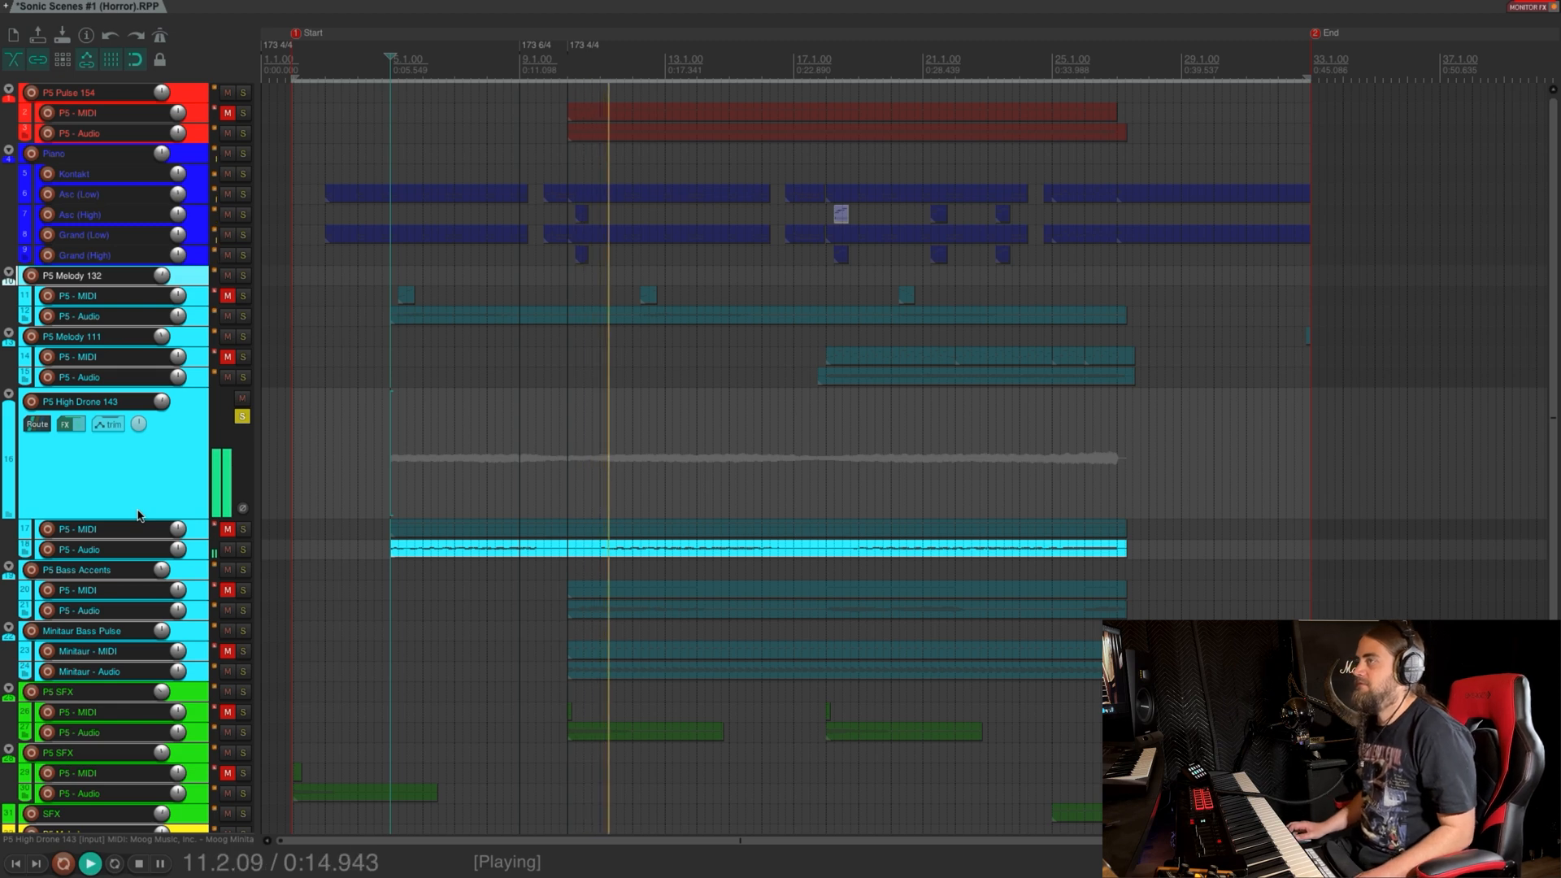
pyautogui.press('space')
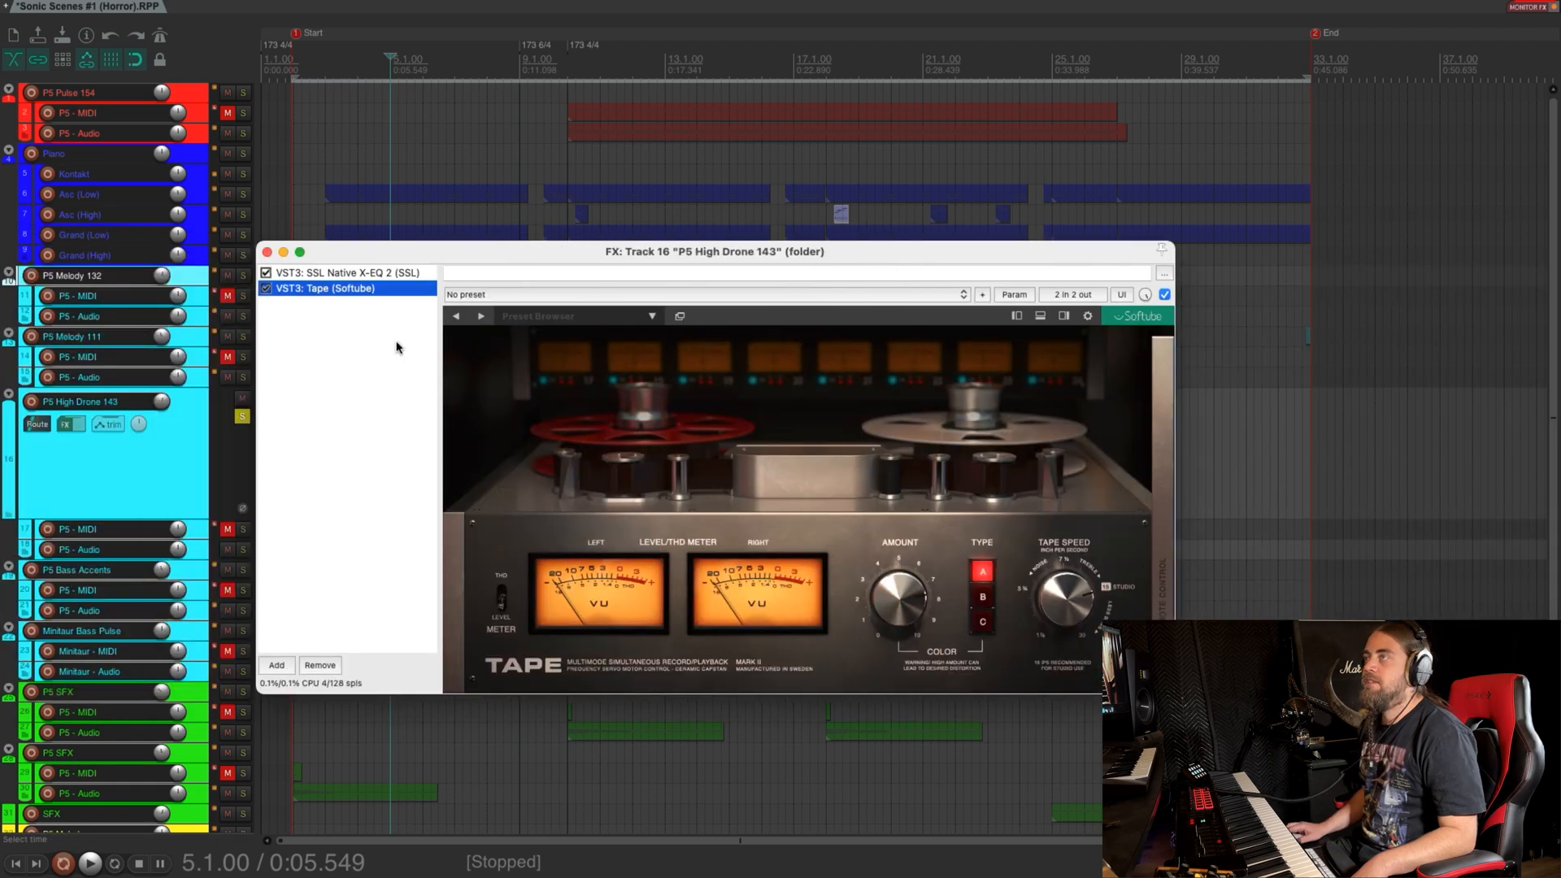
# Review the SSL X-EQ 2 effect in the P5 High Drone 143 chain, then collapse and unsolo the folder track
pyautogui.click(359, 274)
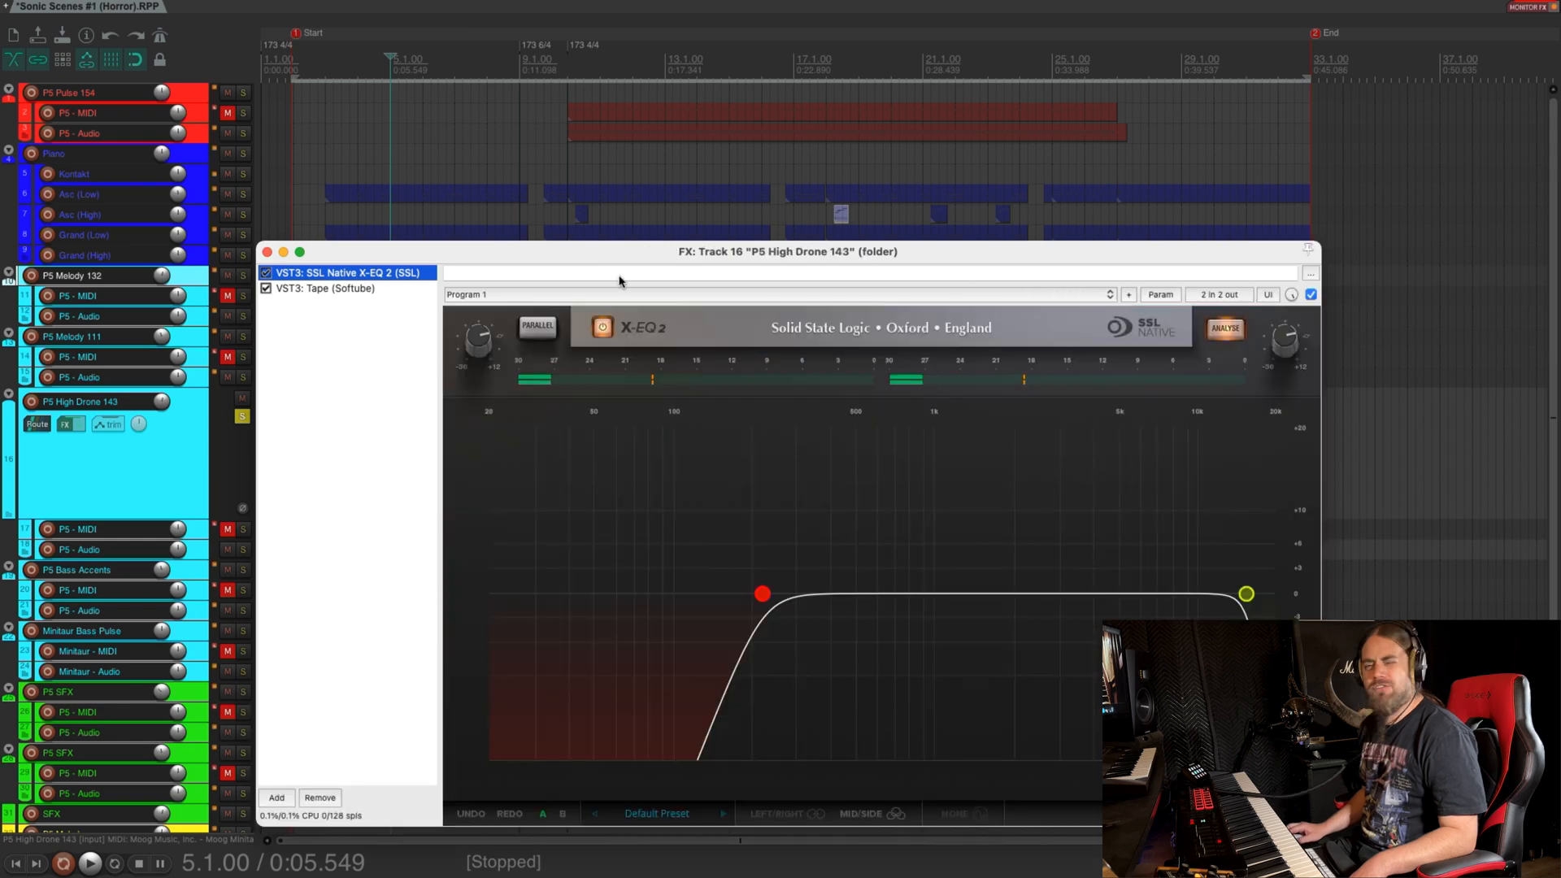
pyautogui.moveTo(674, 252); pyautogui.dragTo(702, 232)
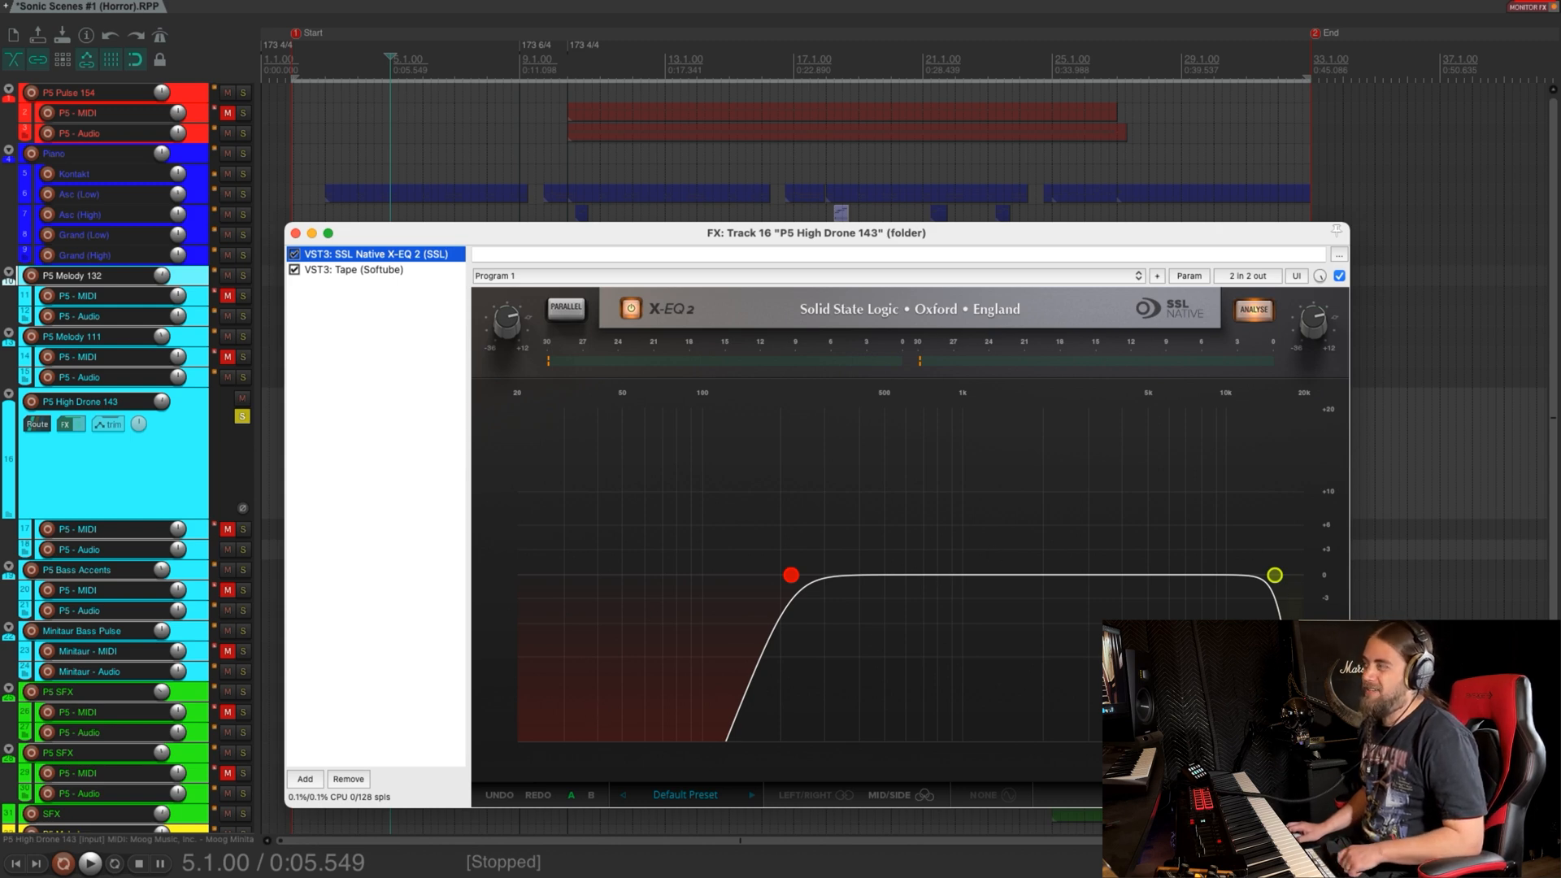
pyautogui.click(296, 234)
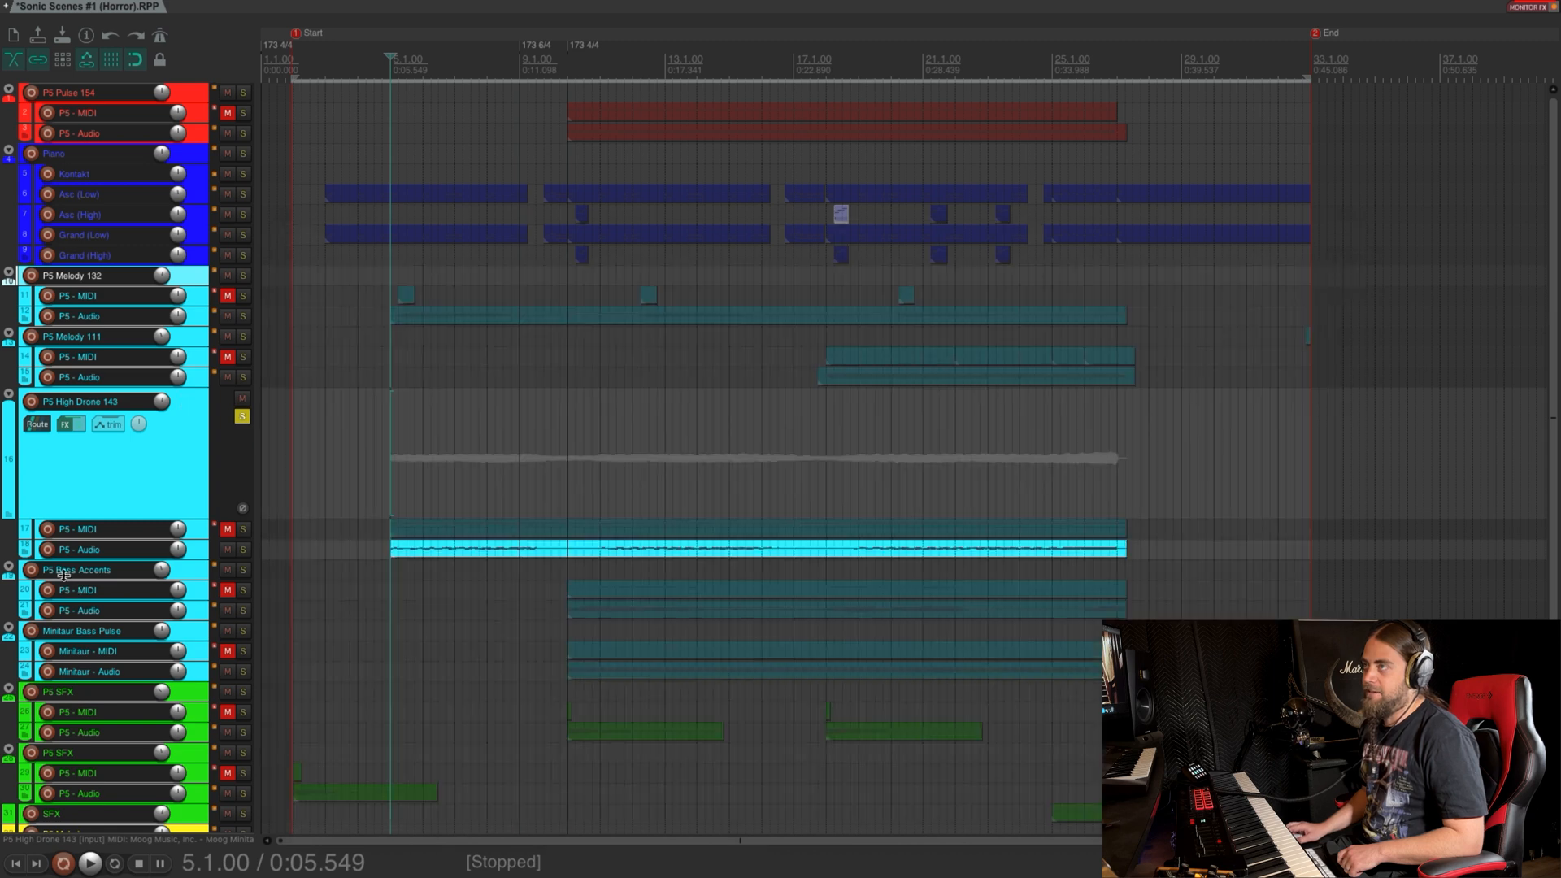
pyautogui.press('`')
pyautogui.scroll(-1, 99, 478)
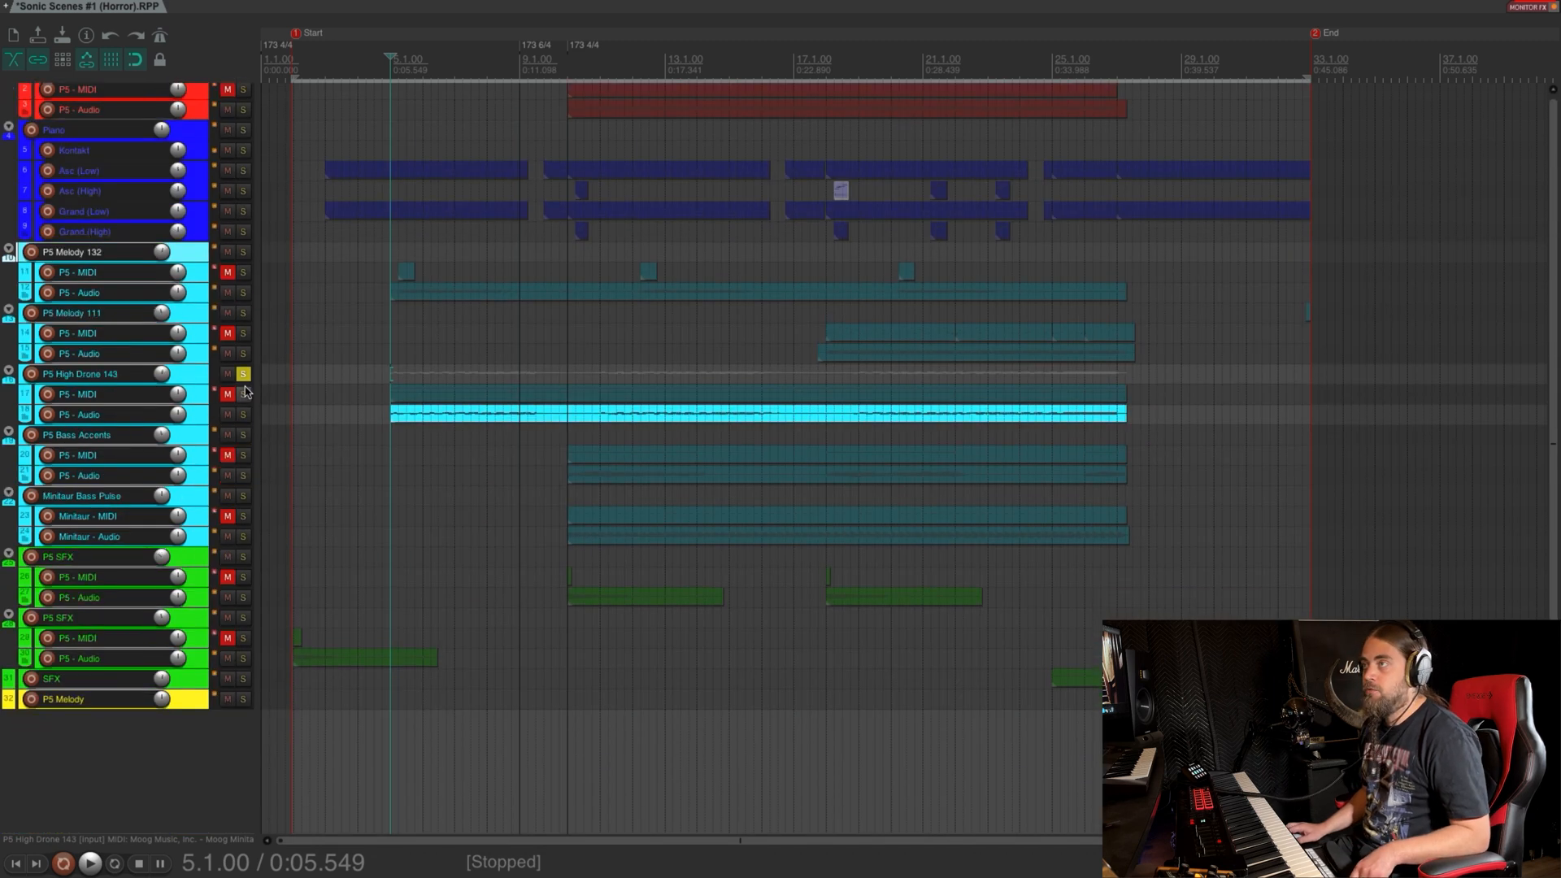
pyautogui.click(243, 374)
# Solo and enlarge the P5 Bass Accents folder track and listen to it from 10.1.00
pyautogui.click(243, 434)
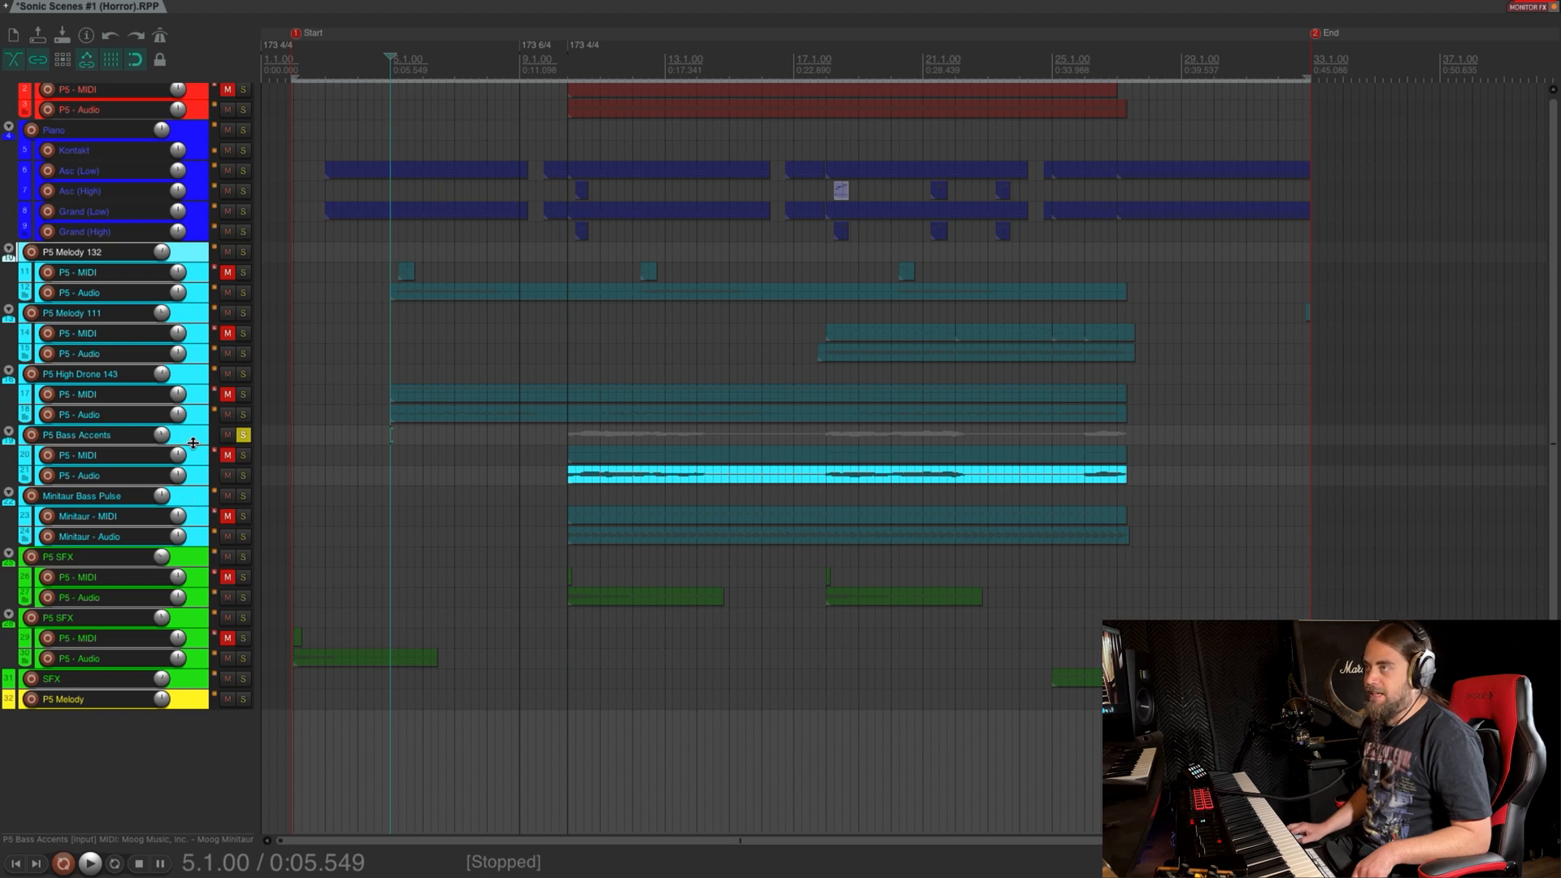
pyautogui.moveTo(192, 443); pyautogui.dragTo(193, 496)
pyautogui.click(571, 364)
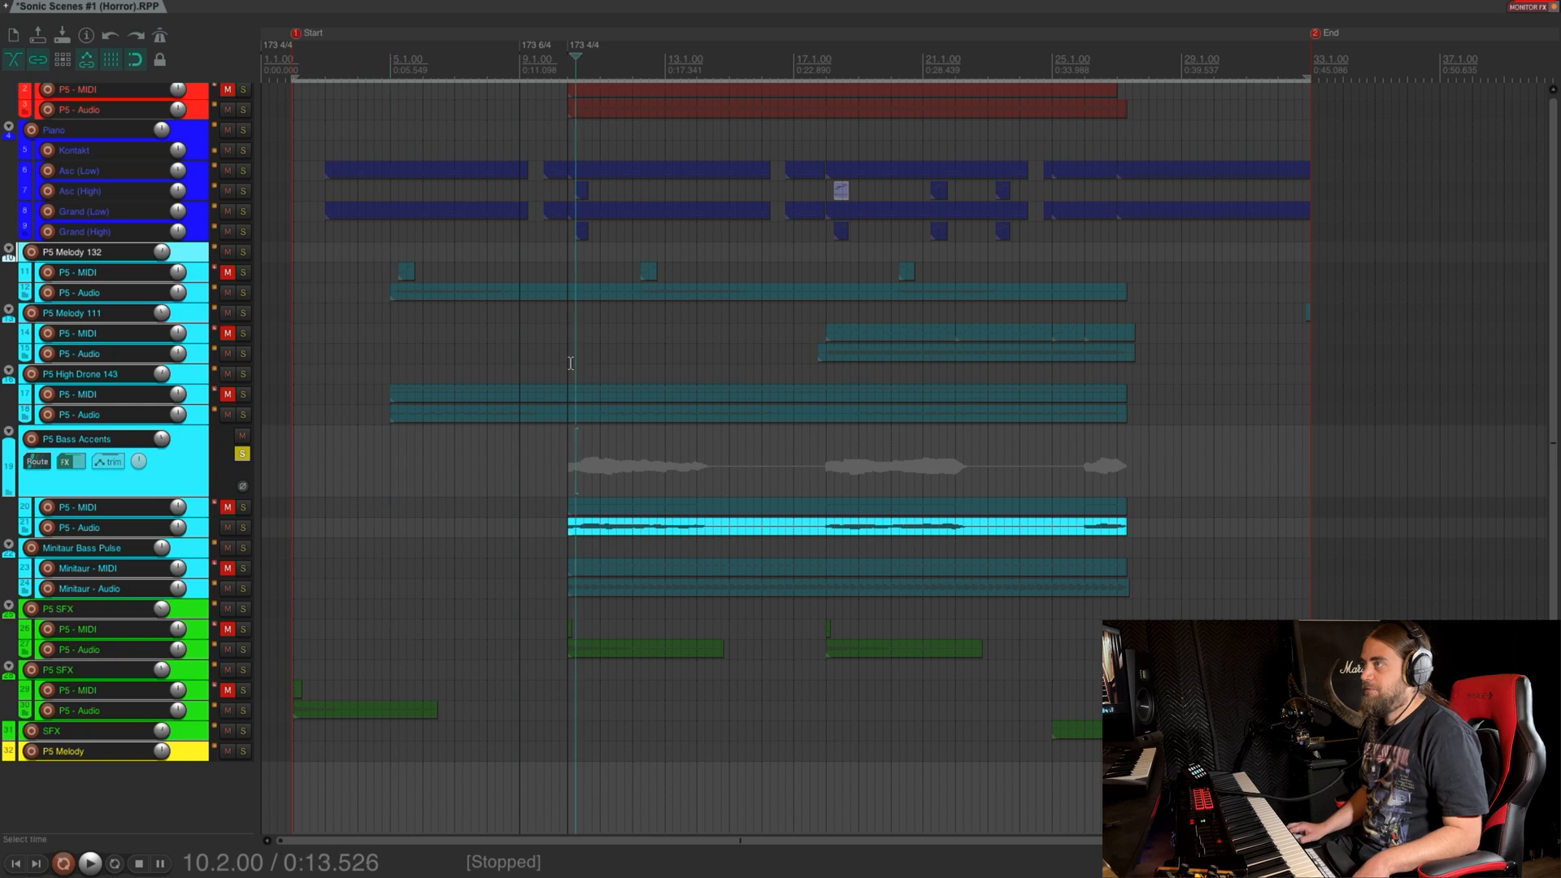
pyautogui.click(565, 65)
pyautogui.press('space')
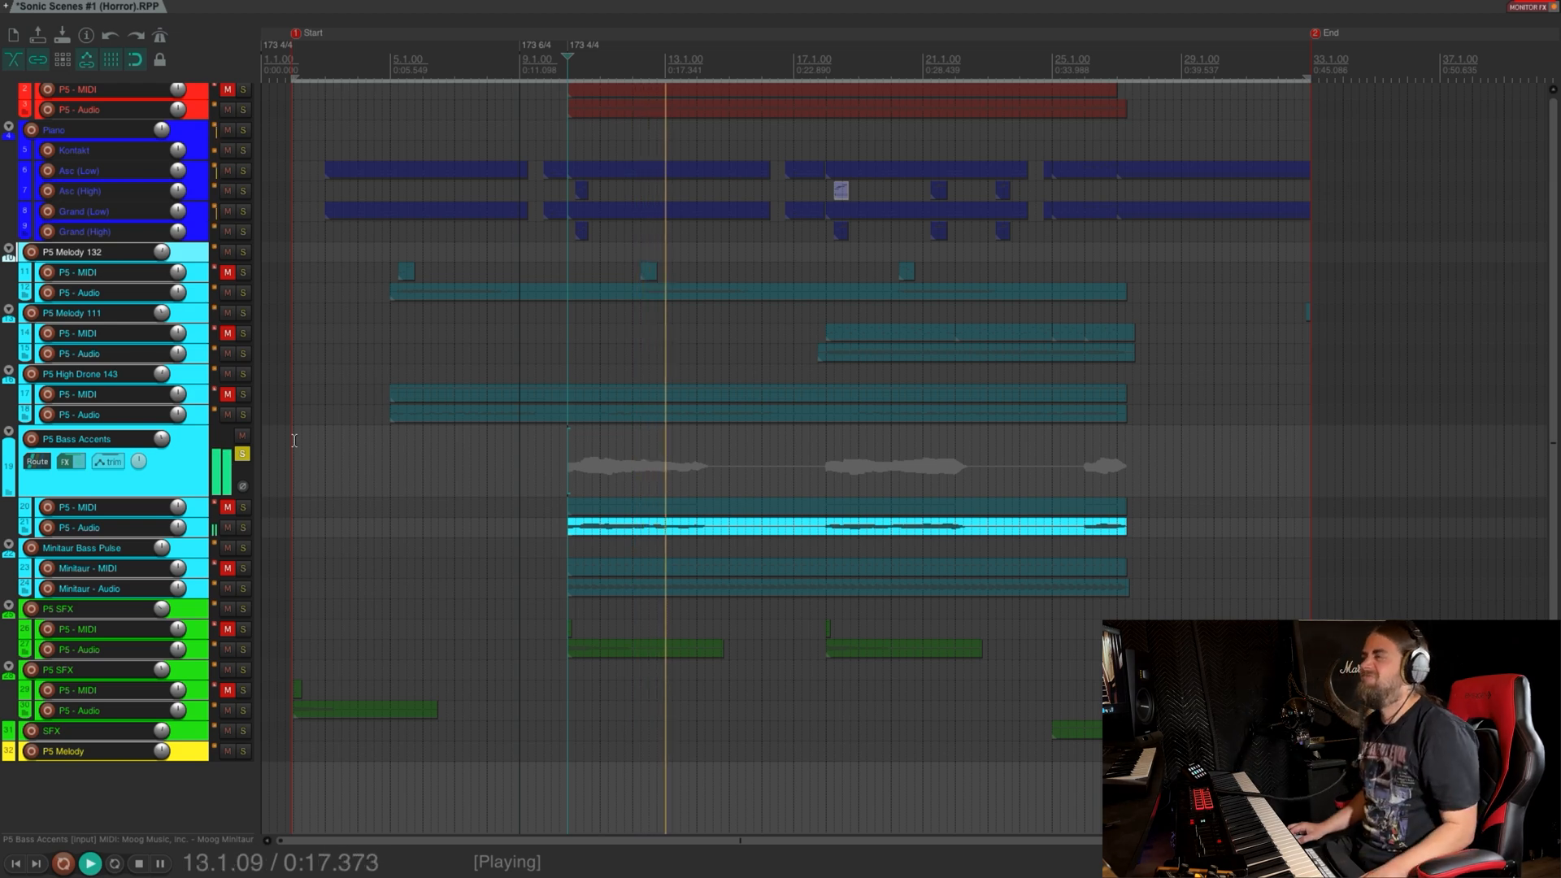
pyautogui.press('space')
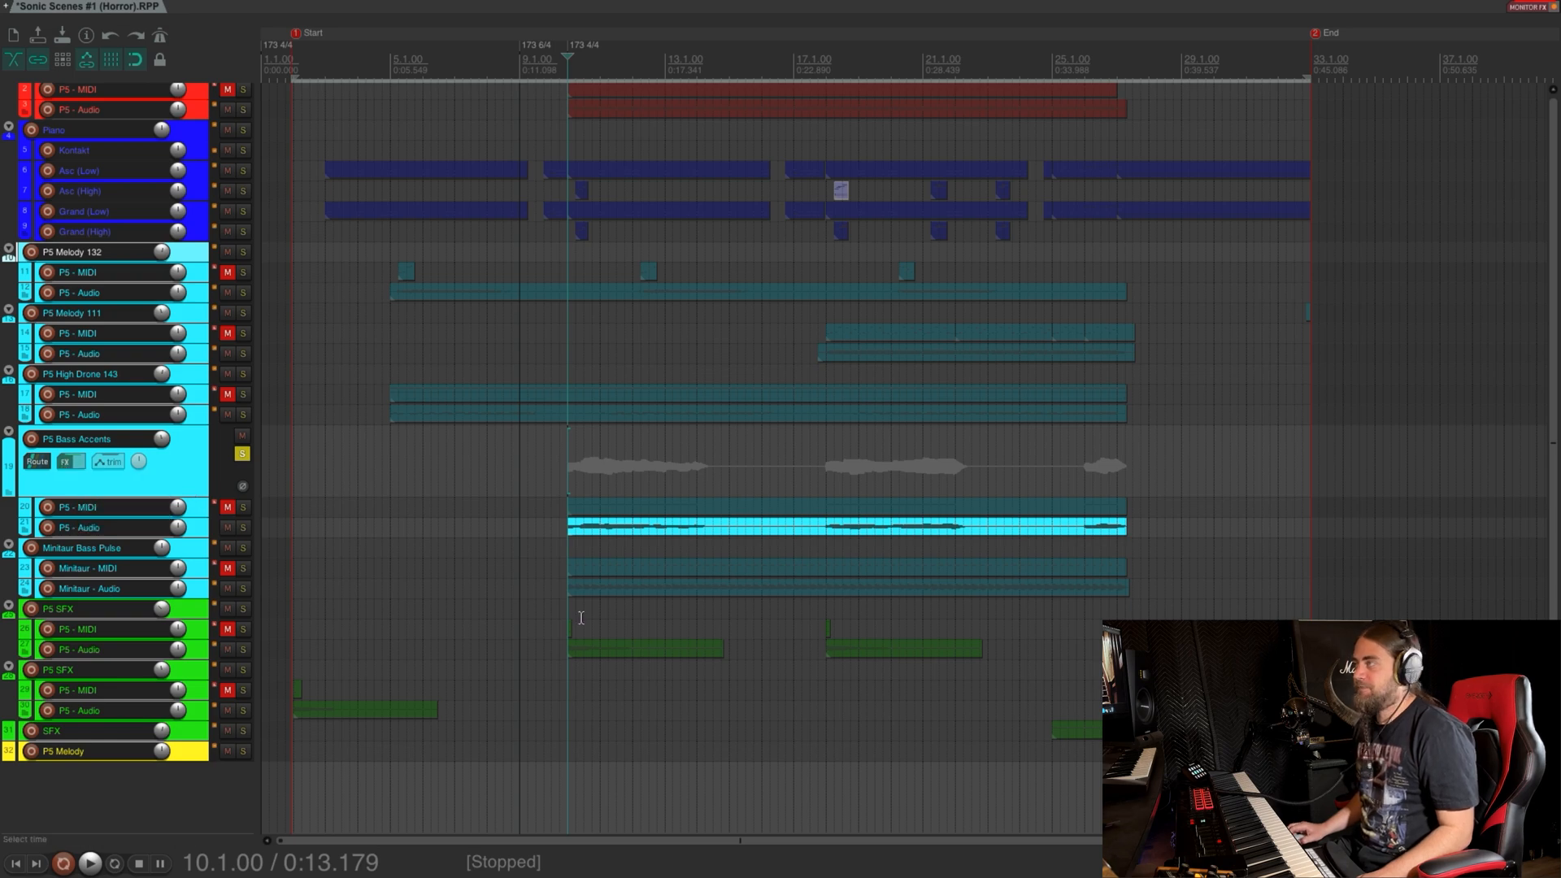
# Open the P5 Bass Accents effects chain and review its SSL X-EQ 2 and Decapitator settings
pyautogui.click(65, 460)
pyautogui.moveTo(1415, 268); pyautogui.dragTo(704, 268)
pyautogui.click(398, 283)
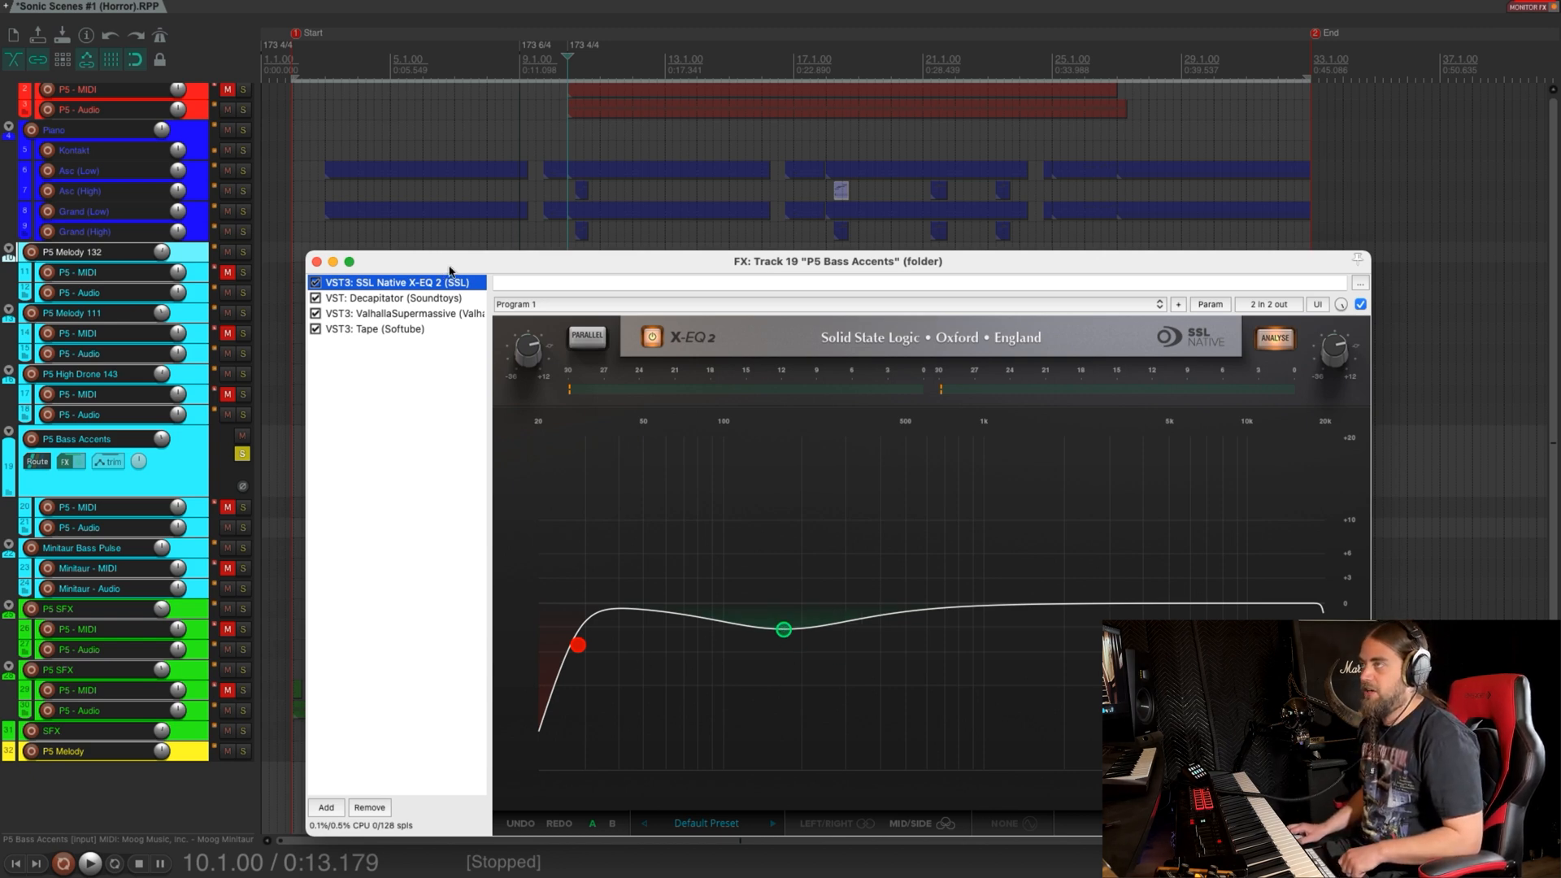
pyautogui.moveTo(450, 269); pyautogui.dragTo(441, 250)
pyautogui.click(383, 280)
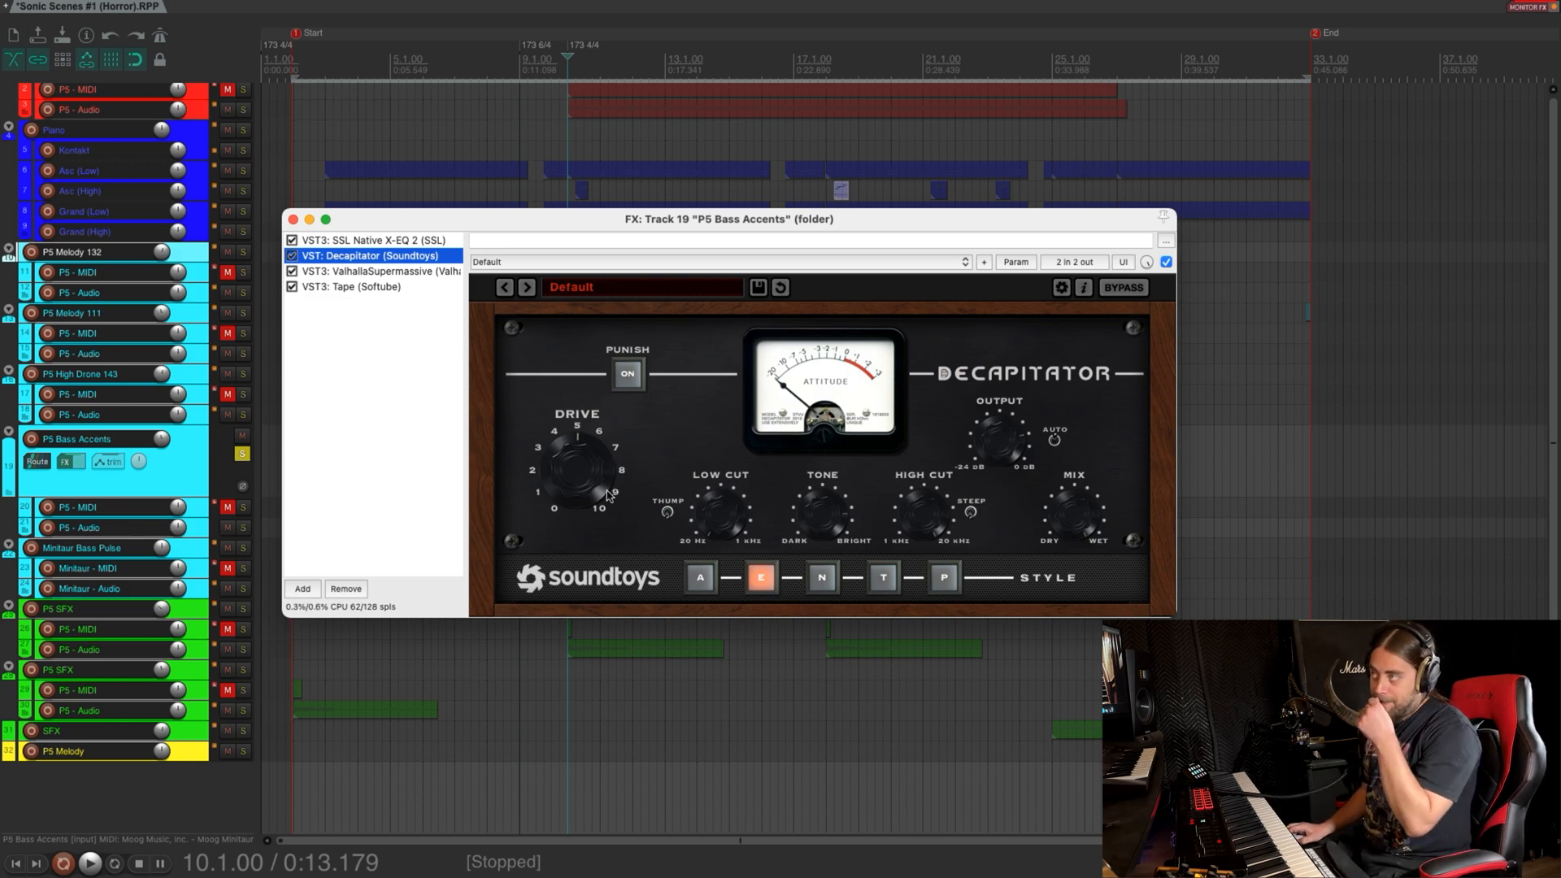
pyautogui.moveTo(819, 219); pyautogui.dragTo(1102, 297)
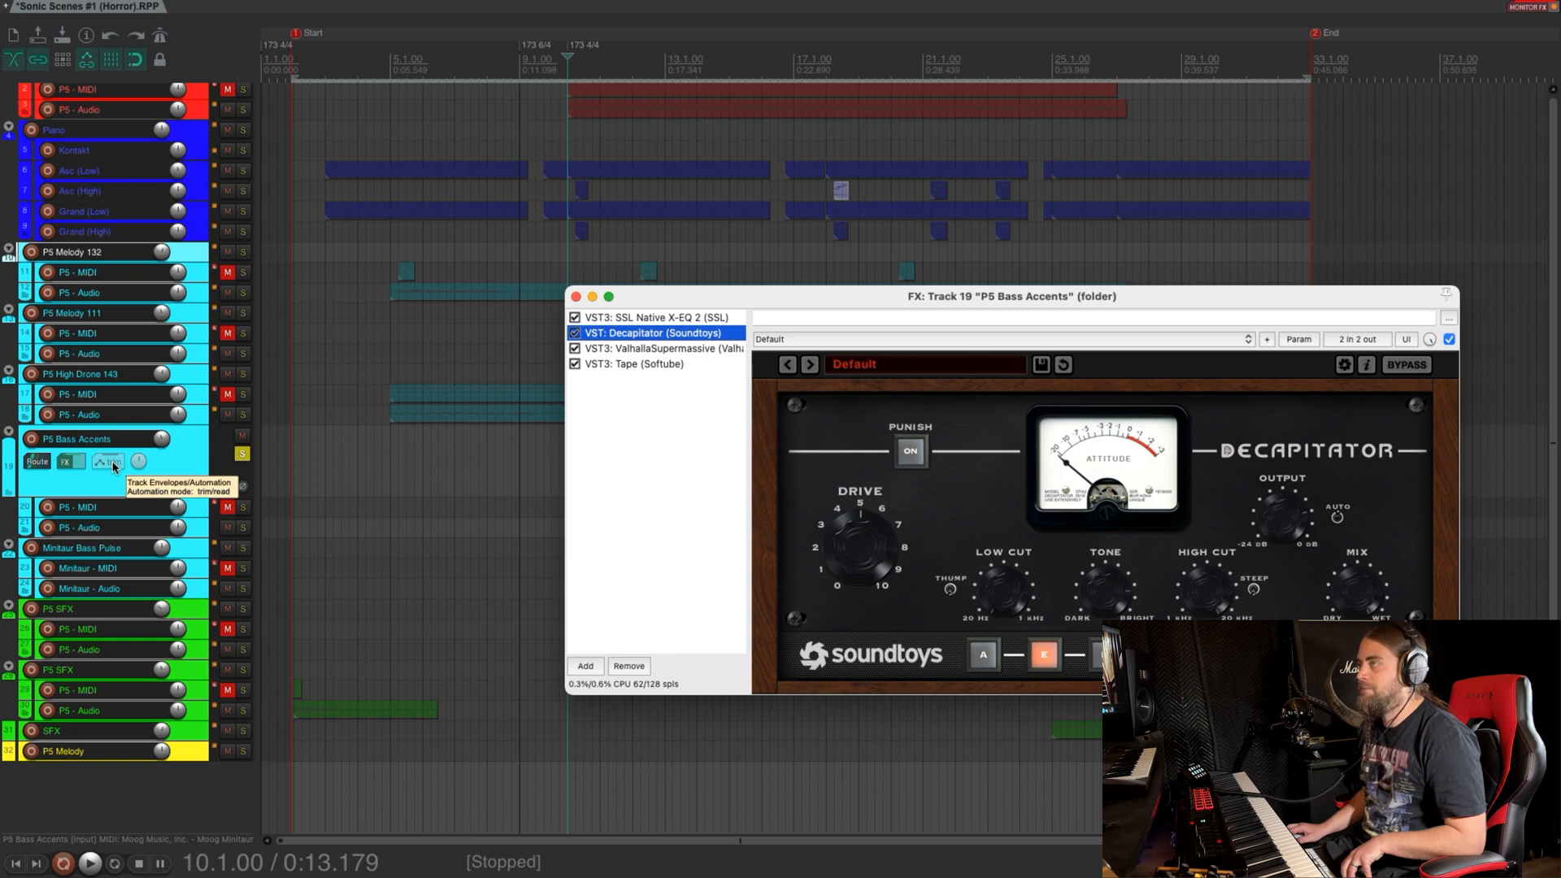
# Show all active automation envelopes of the P5 Bass Accents folder track
pyautogui.click(110, 463)
pyautogui.click(297, 194)
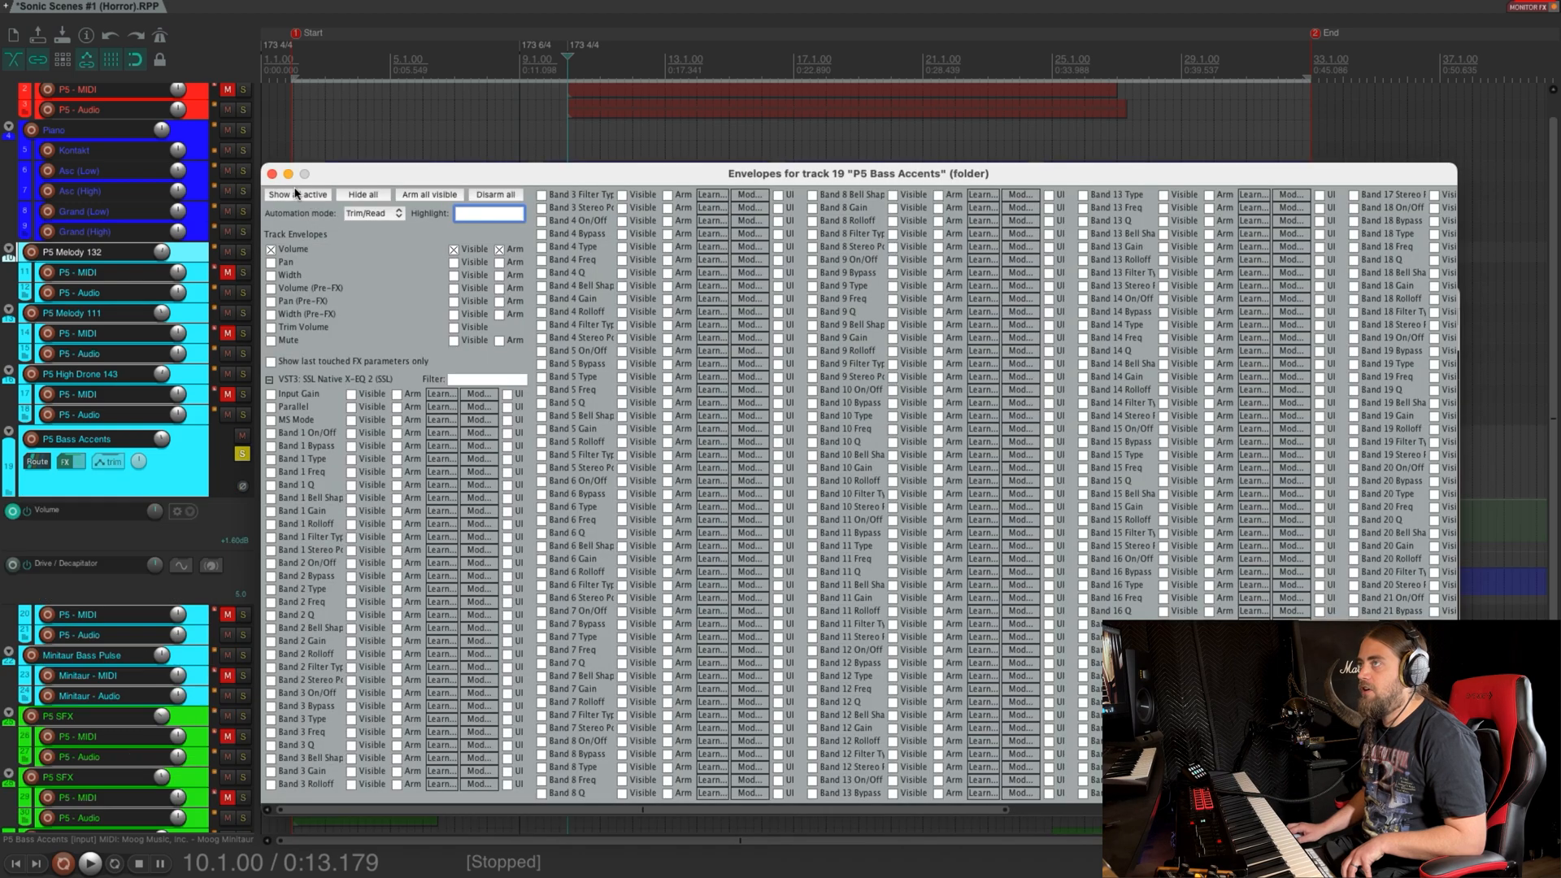
pyautogui.click(272, 174)
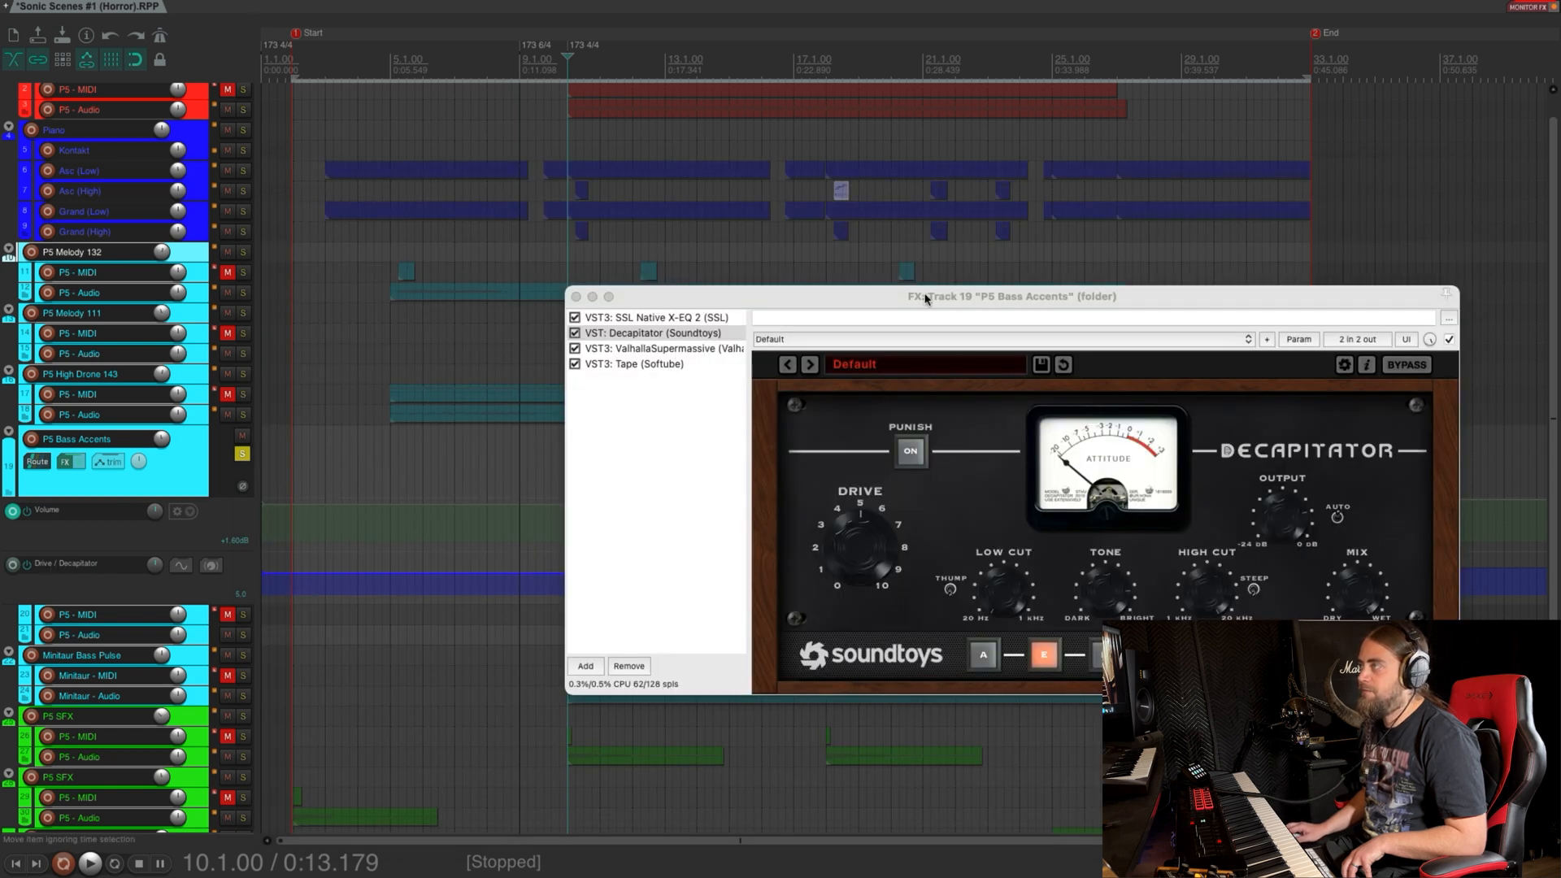
# Examine the Decapitator Drive envelope beside the plug-in, focusing on its automation between 26.1.00 and 27.1.00
pyautogui.moveTo(924, 297); pyautogui.dragTo(1013, 815)
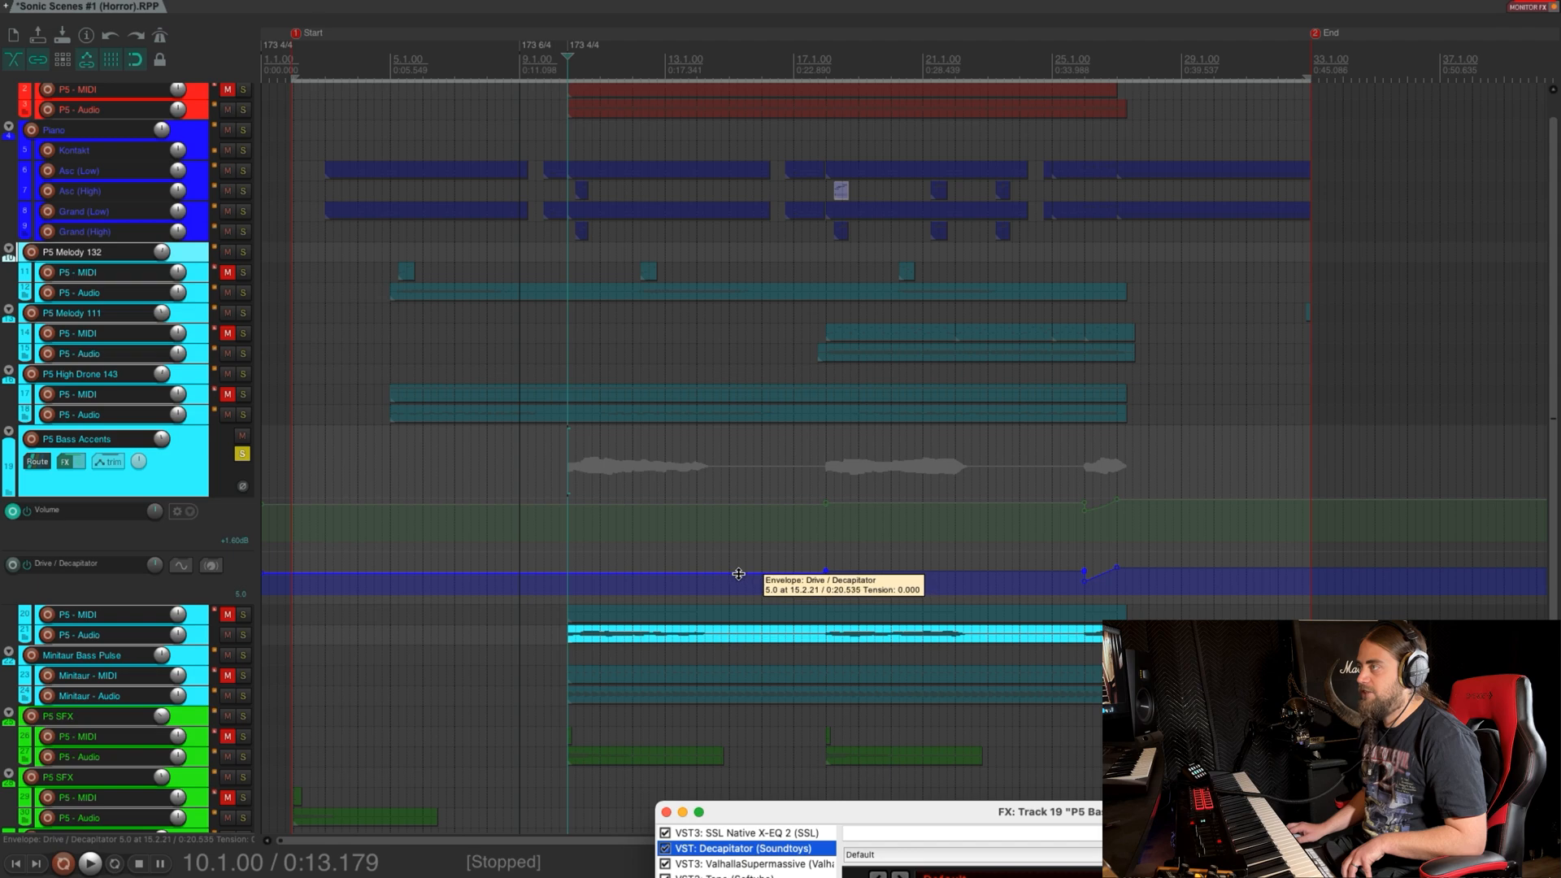
pyautogui.moveTo(941, 813); pyautogui.dragTo(739, 209)
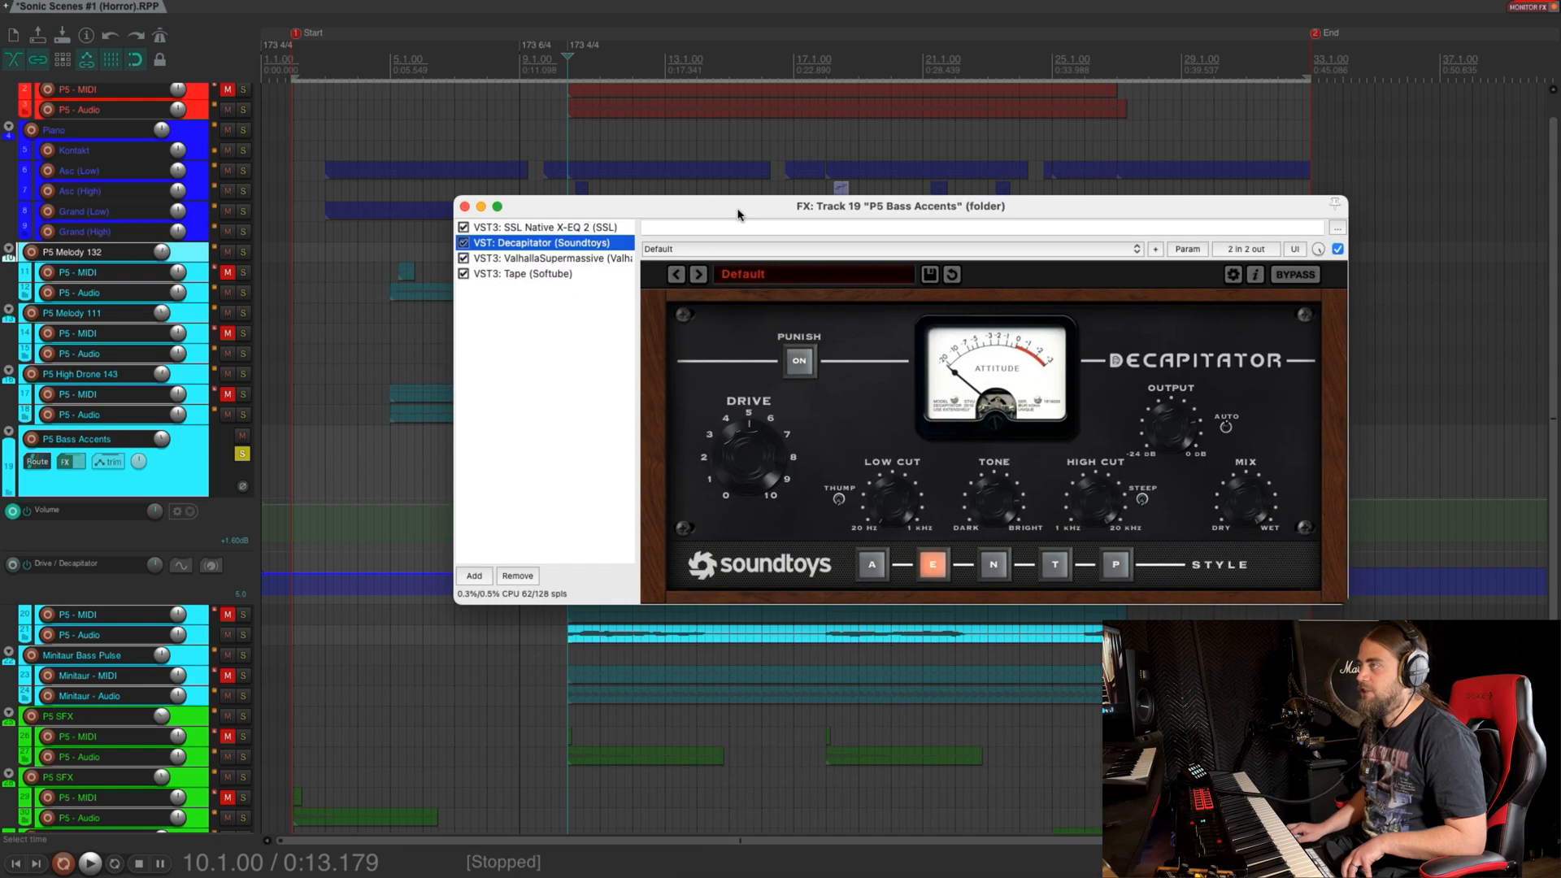
pyautogui.moveTo(929, 208); pyautogui.dragTo(894, 732)
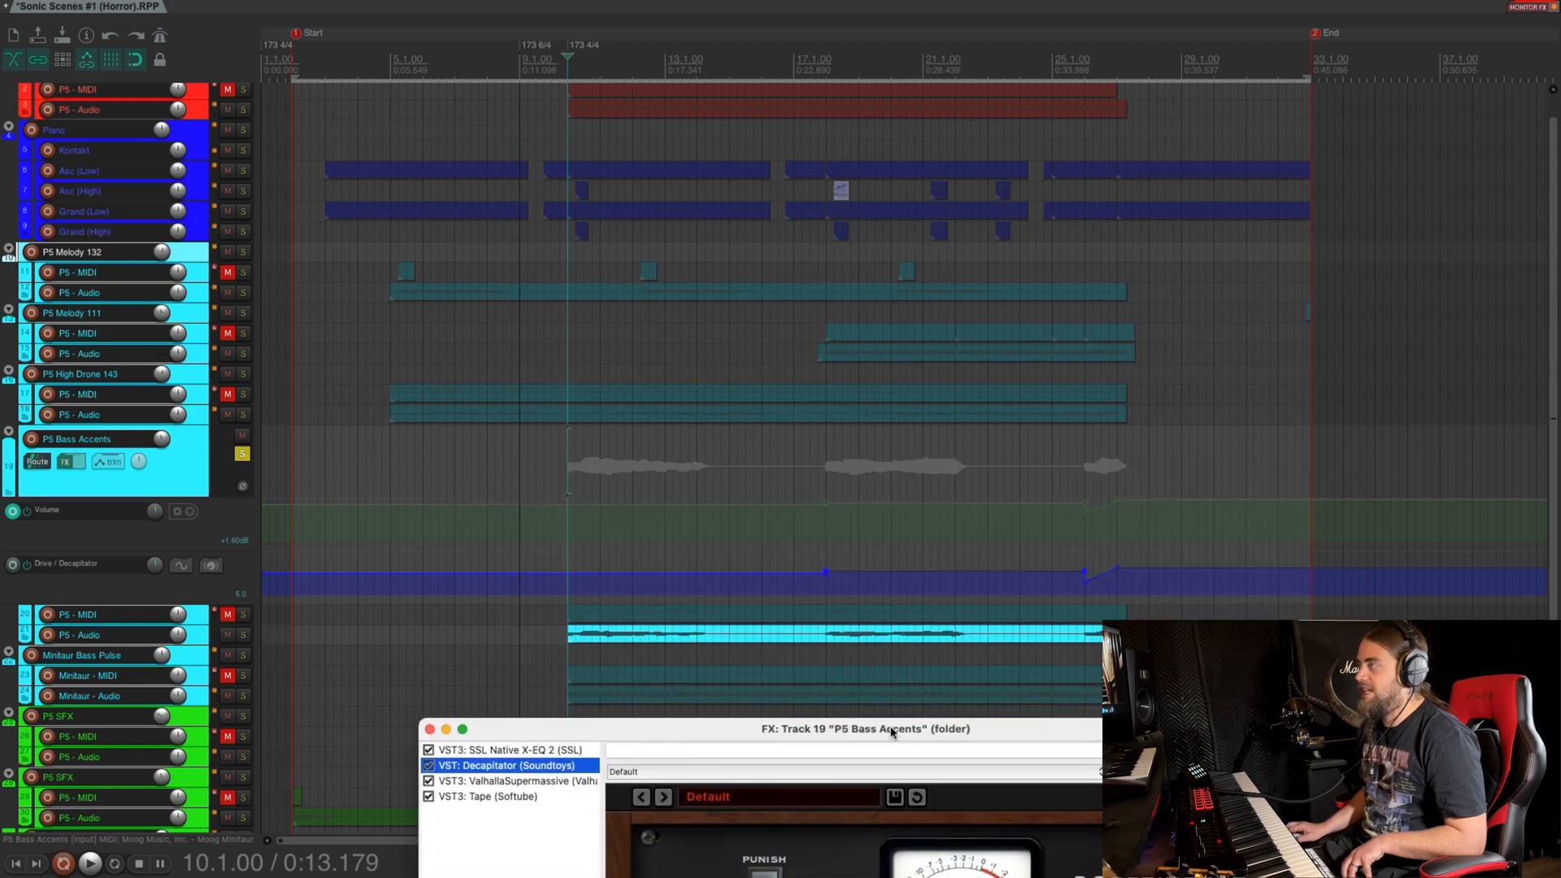
pyautogui.scroll(8, 1106, 583)
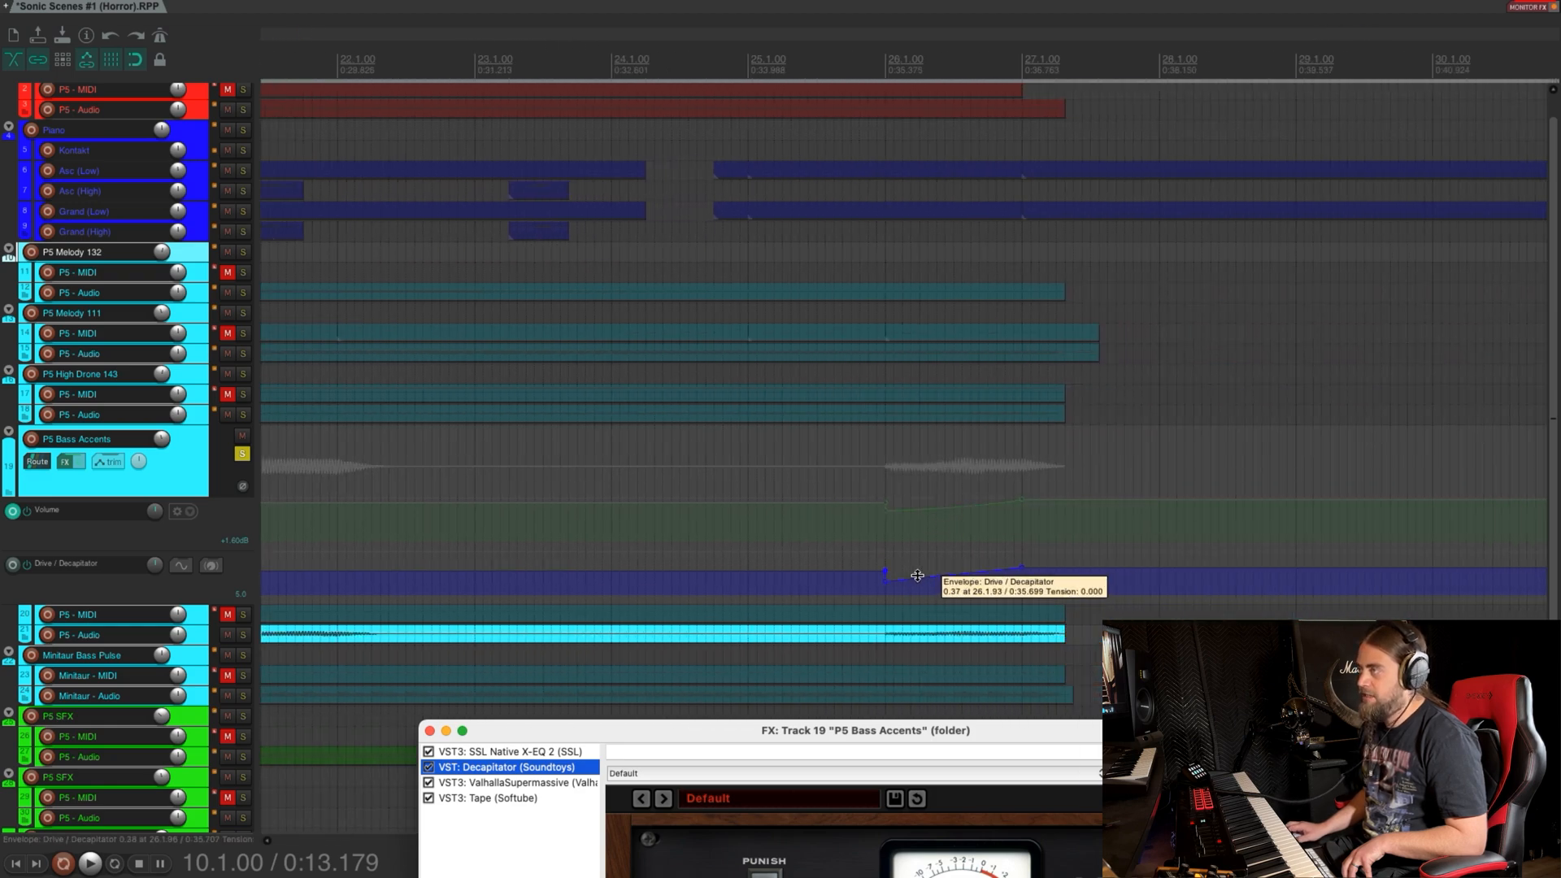
pyautogui.scroll(-6, 872, 573)
pyautogui.hscroll(2, 872, 573)
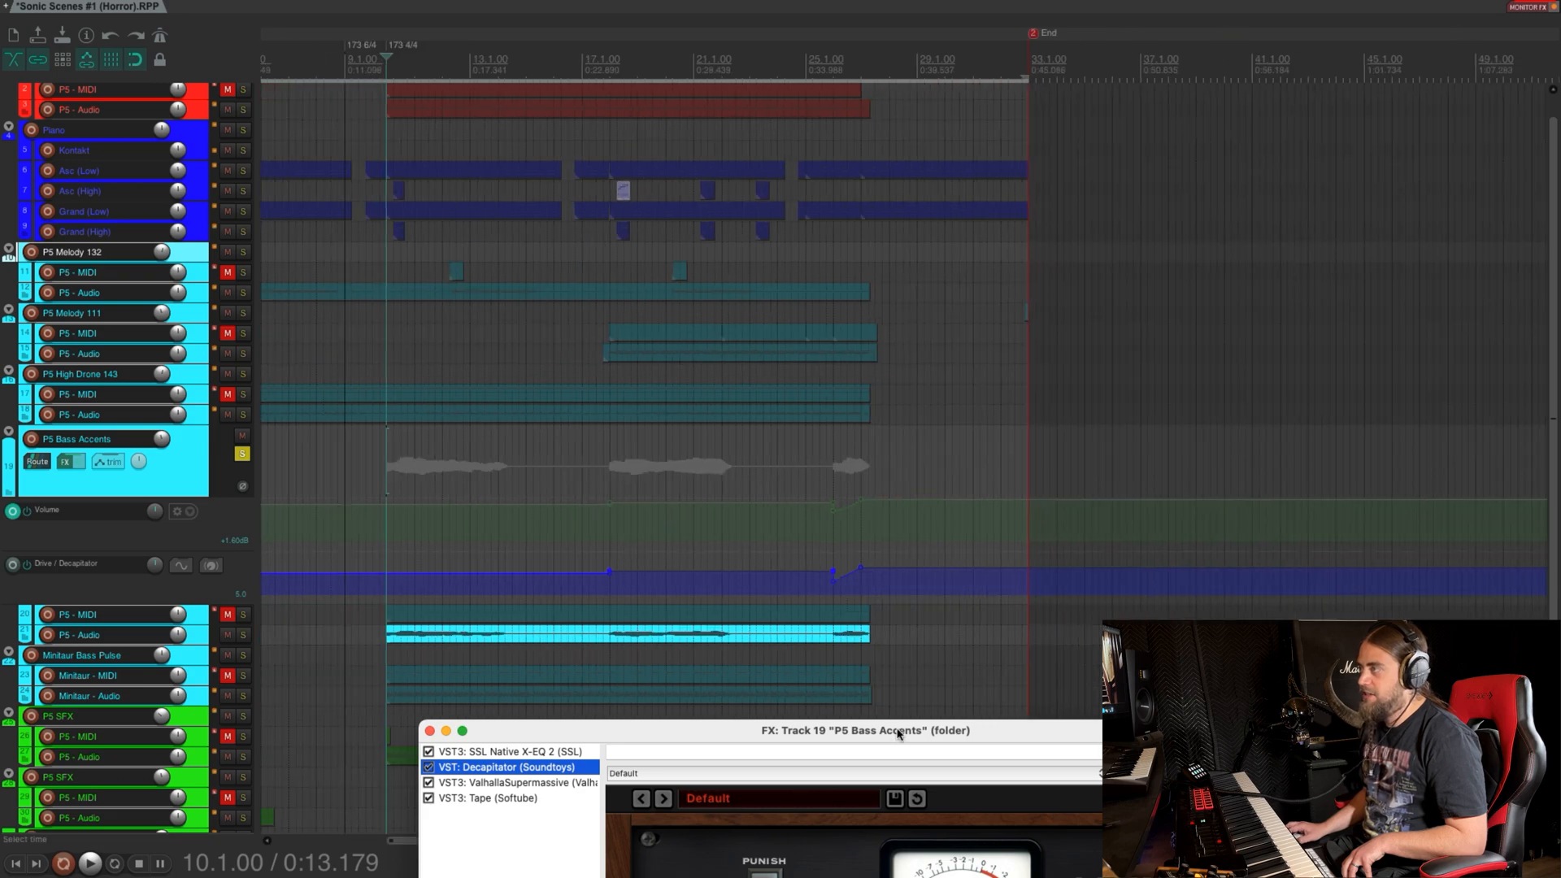
pyautogui.scroll(6, 813, 592)
pyautogui.moveTo(900, 732); pyautogui.dragTo(885, 605)
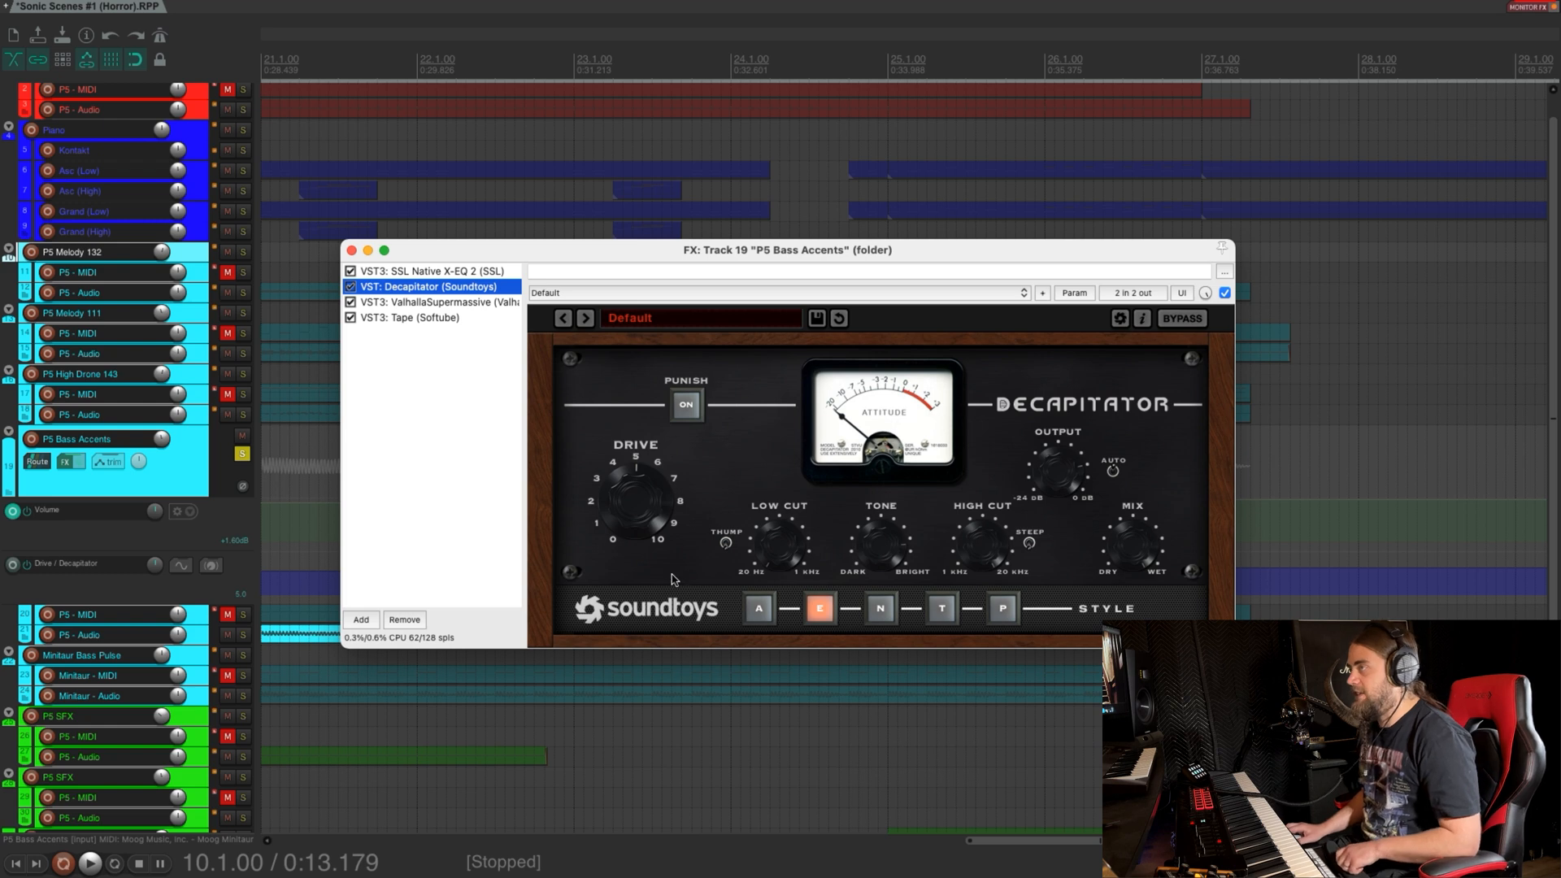
# Examine the track envelope options for Decapitator's Drive, both in the full parameter list and as the last touched parameter
pyautogui.click(1075, 294)
pyautogui.moveTo(1096, 350)
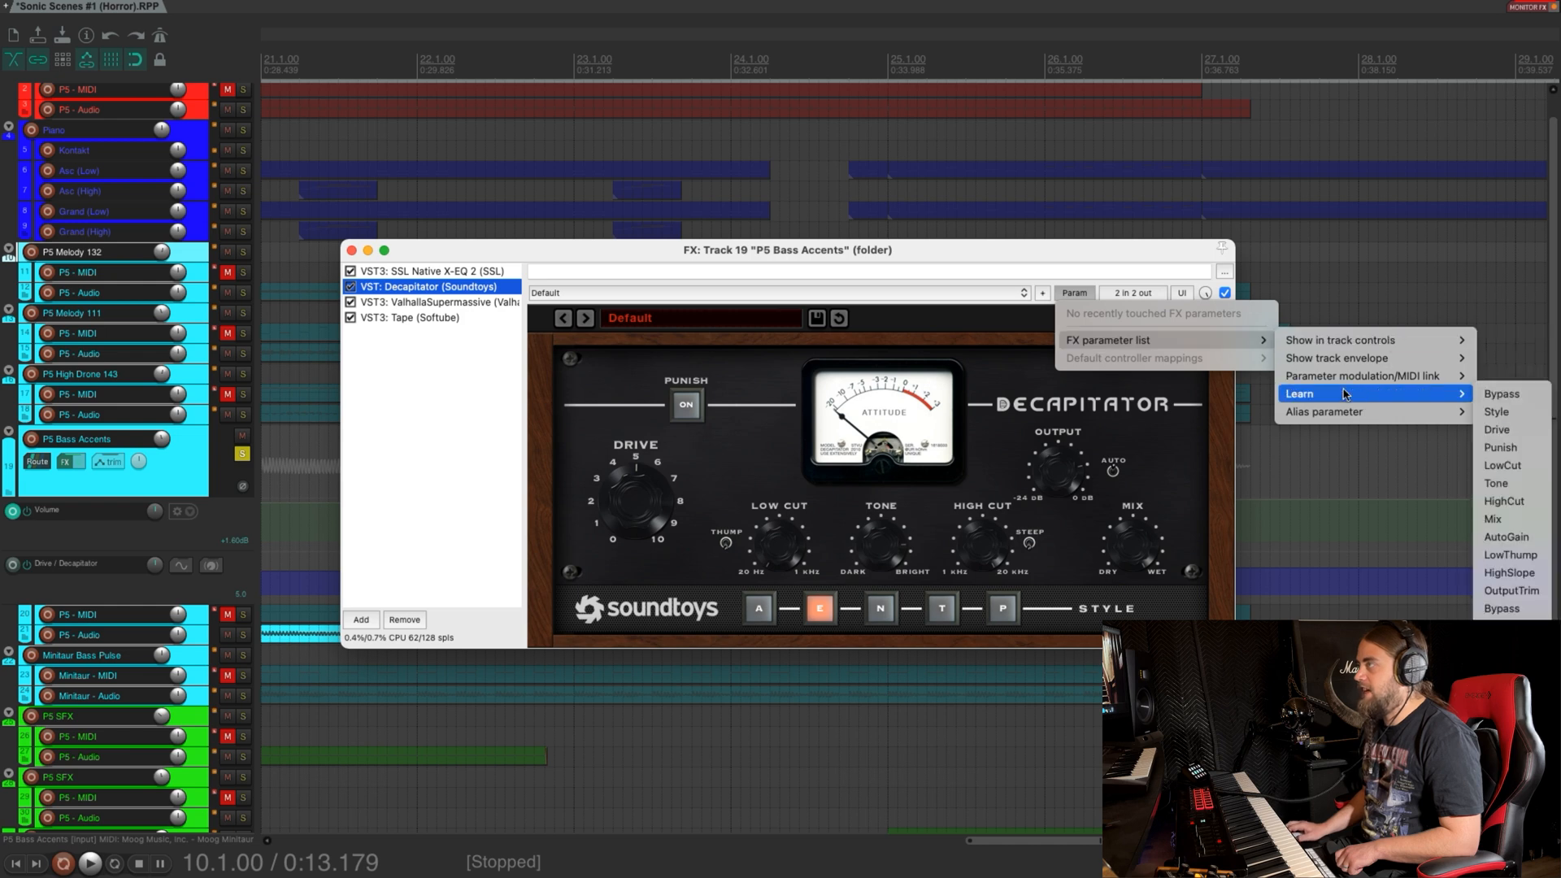
pyautogui.moveTo(1355, 364)
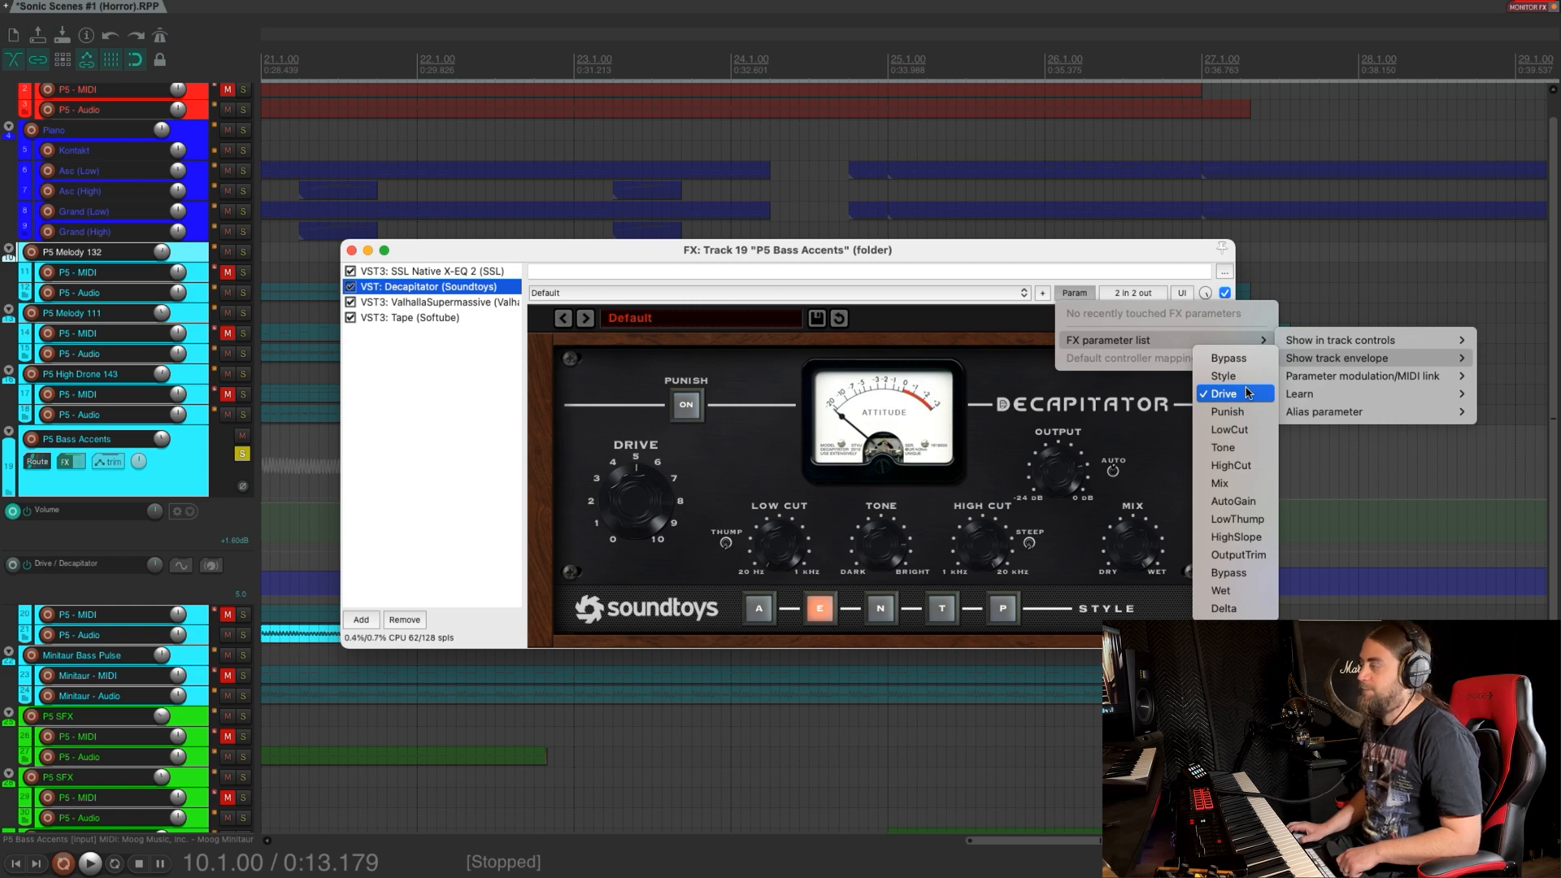
pyautogui.click(780, 449)
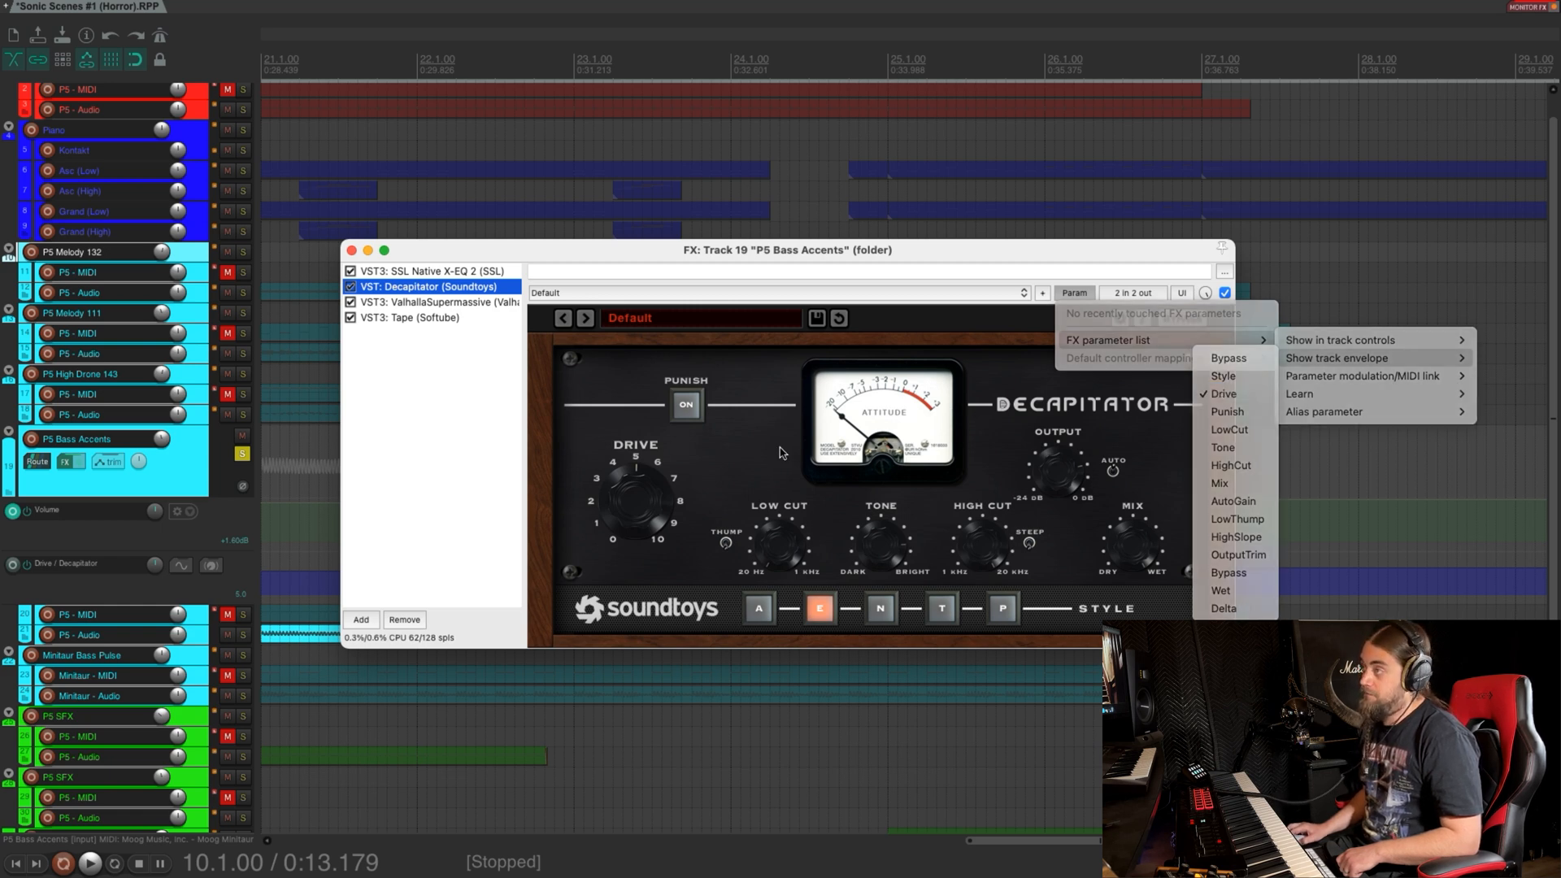
pyautogui.click(643, 505)
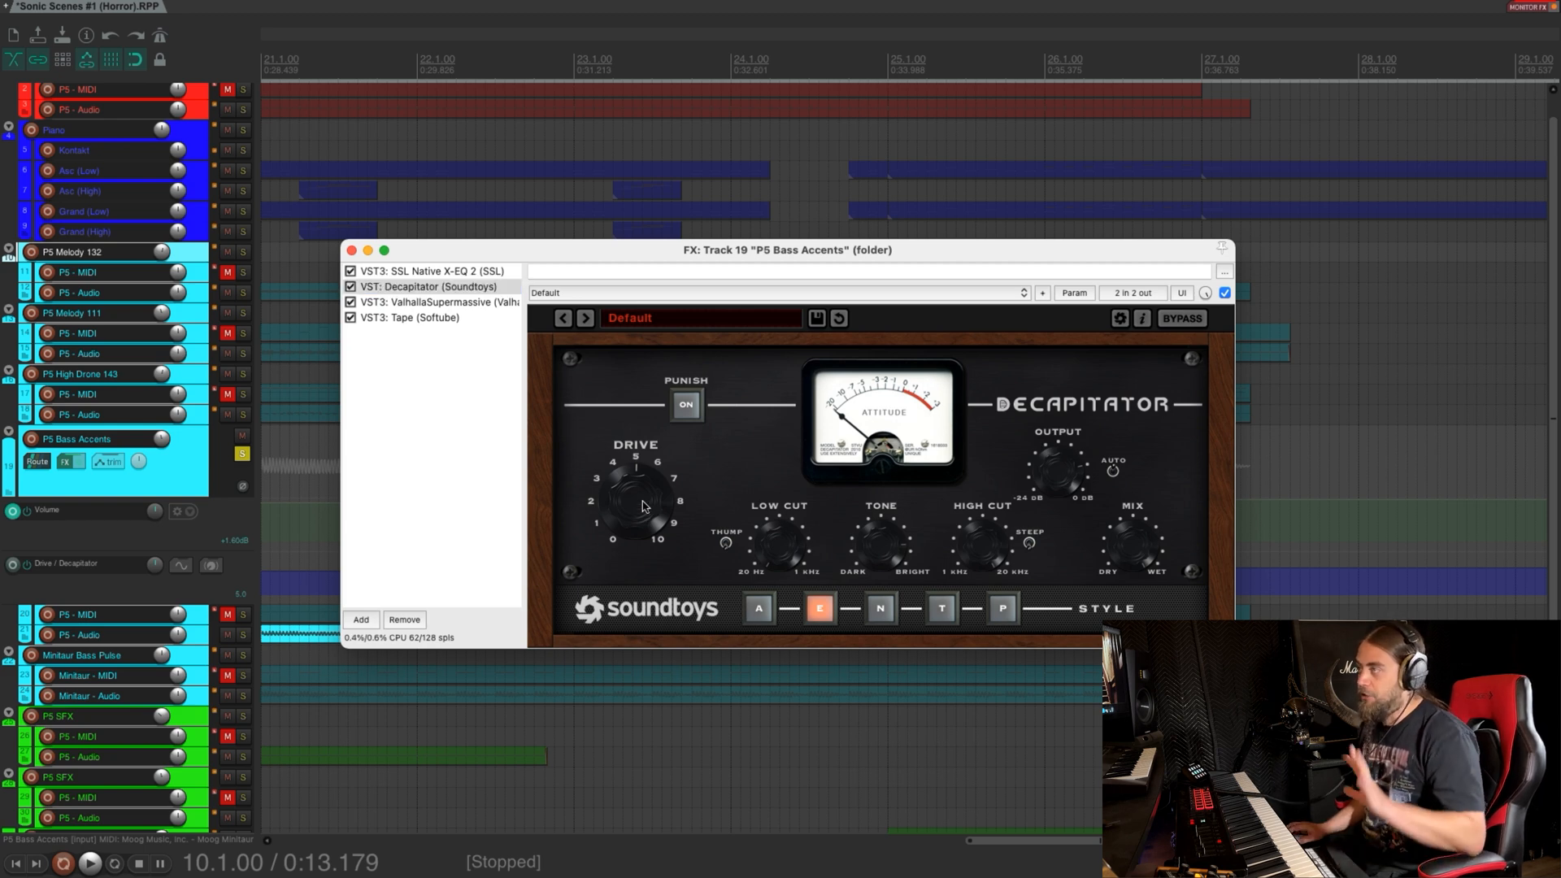
pyautogui.click(1074, 292)
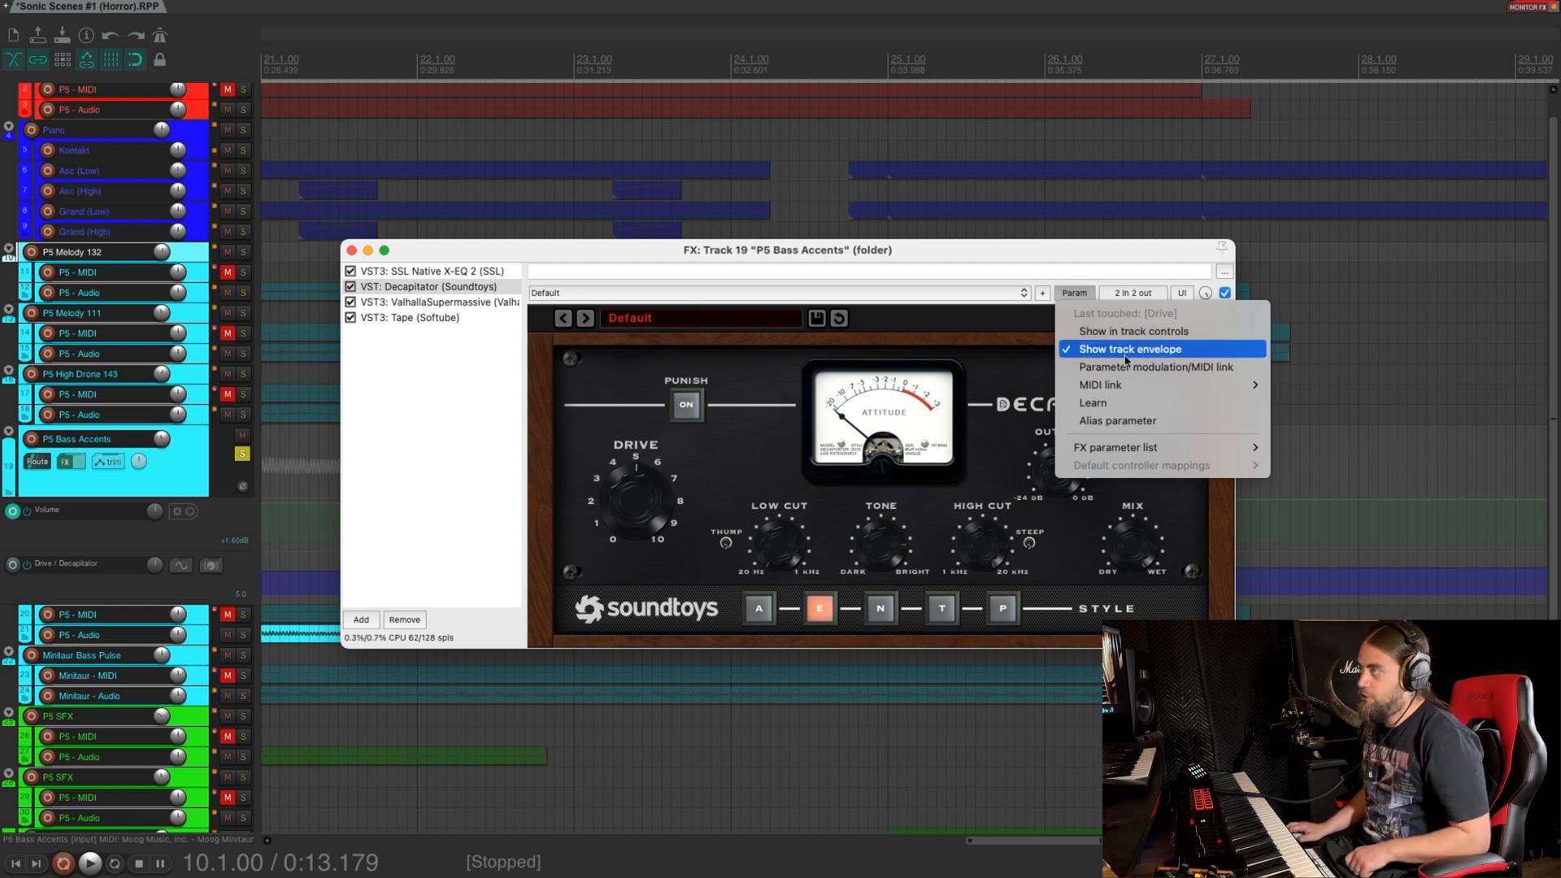
pyautogui.click(578, 254)
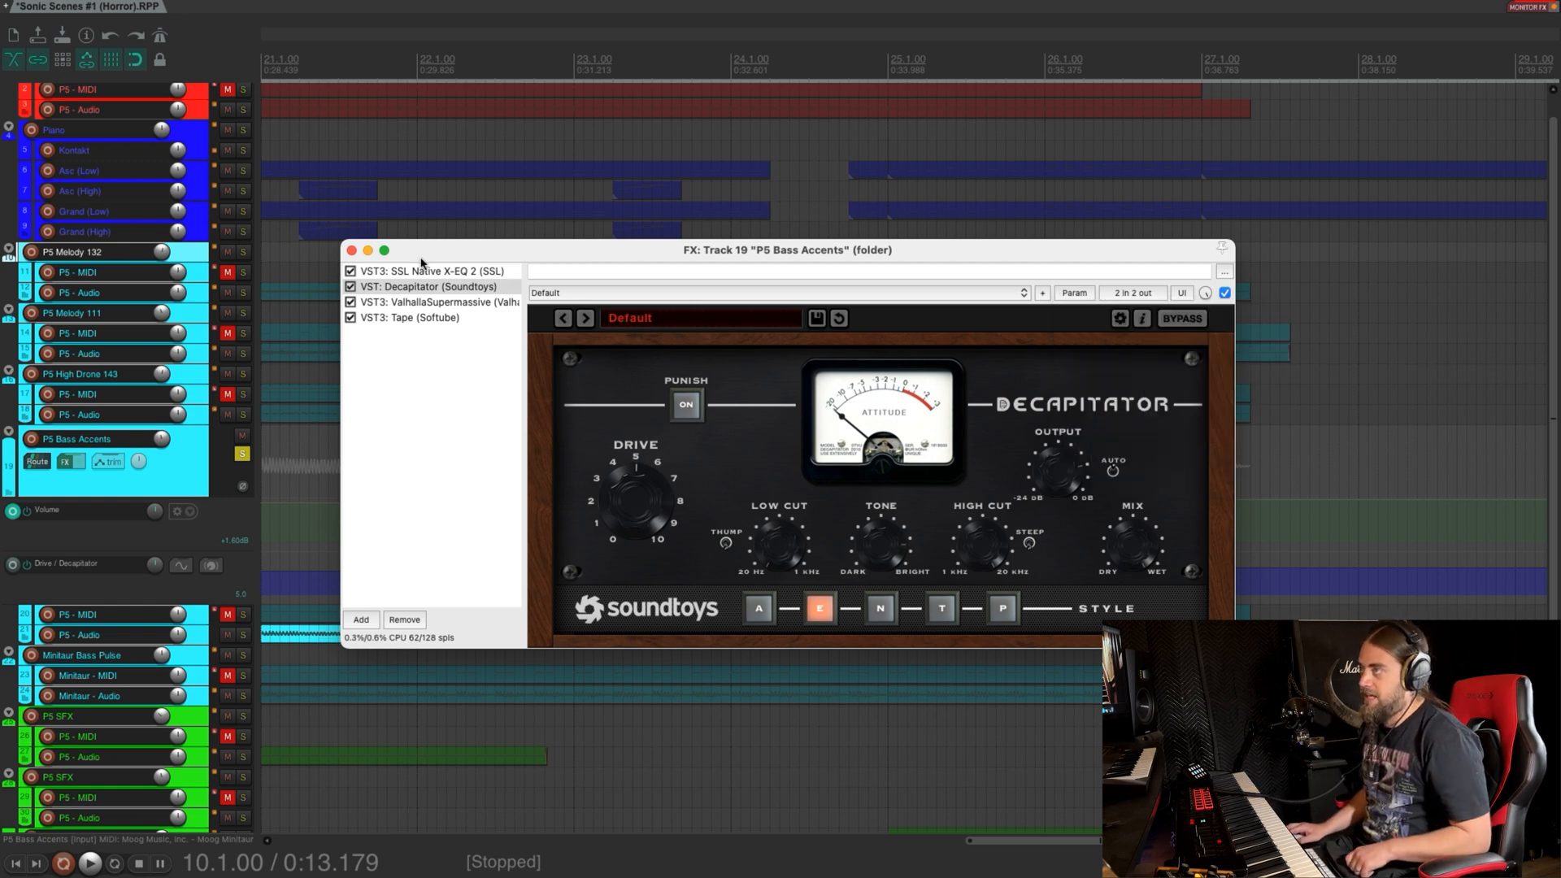
# Close the P5 Bass Accents effects chain and hide all of the track's envelopes
pyautogui.click(353, 251)
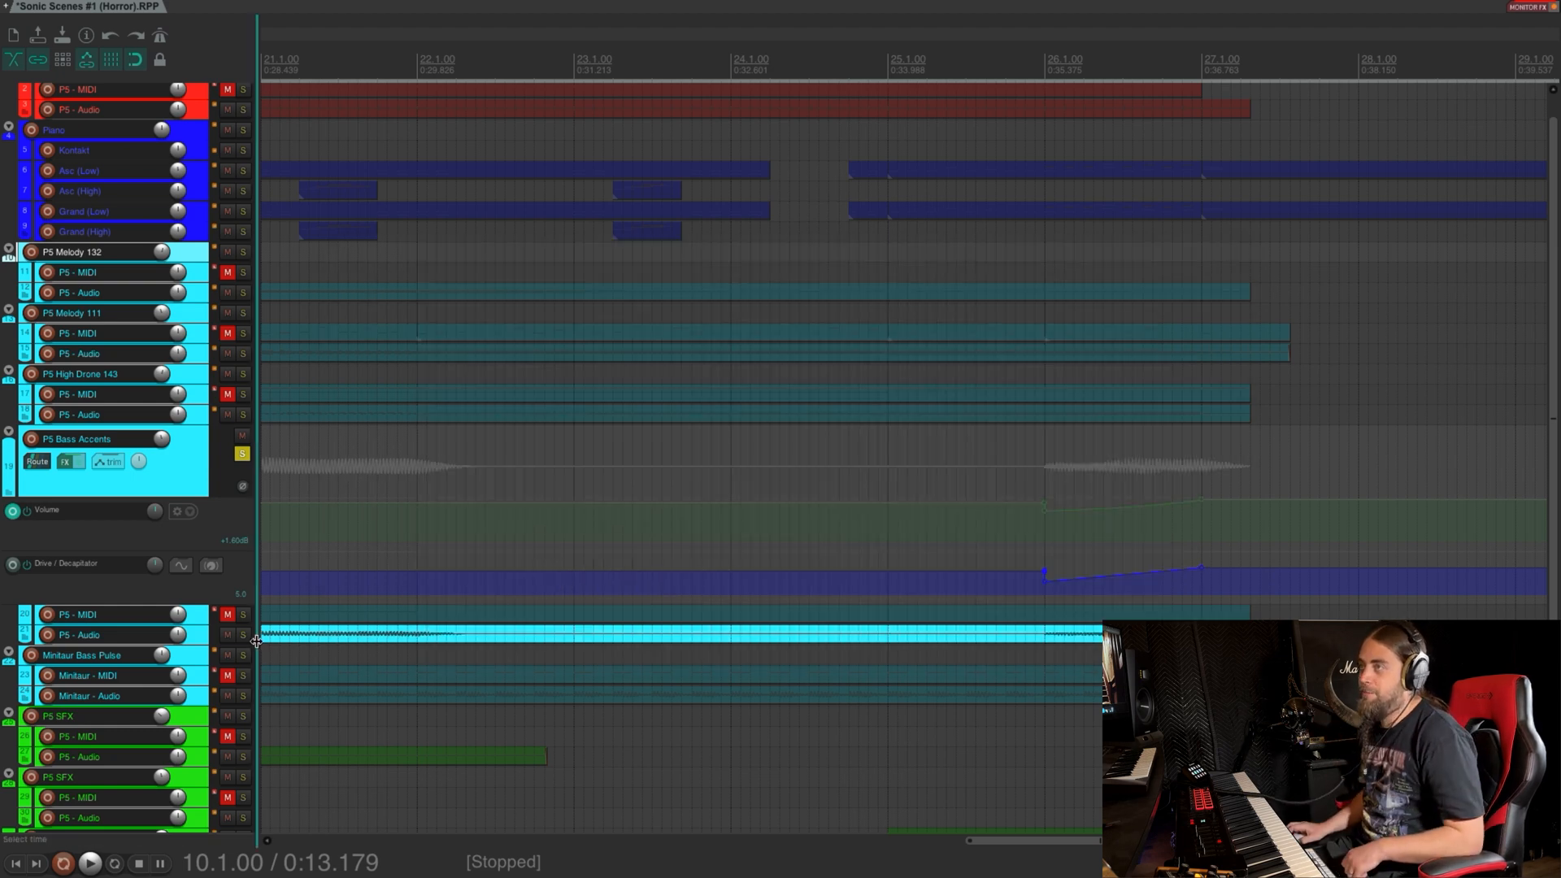
pyautogui.click(108, 462)
pyautogui.click(371, 195)
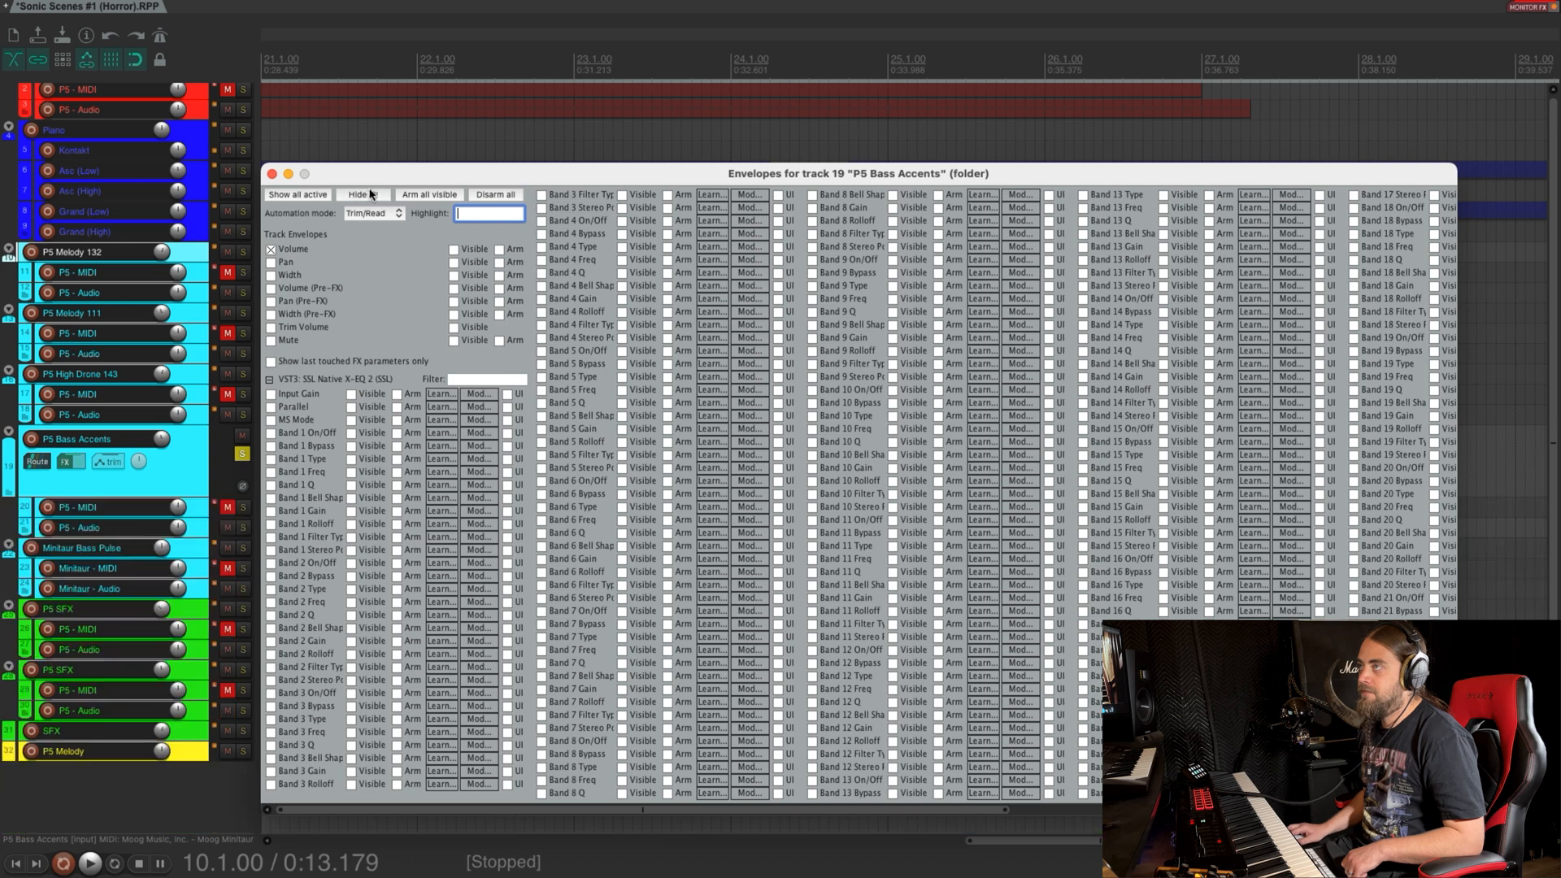
pyautogui.click(271, 174)
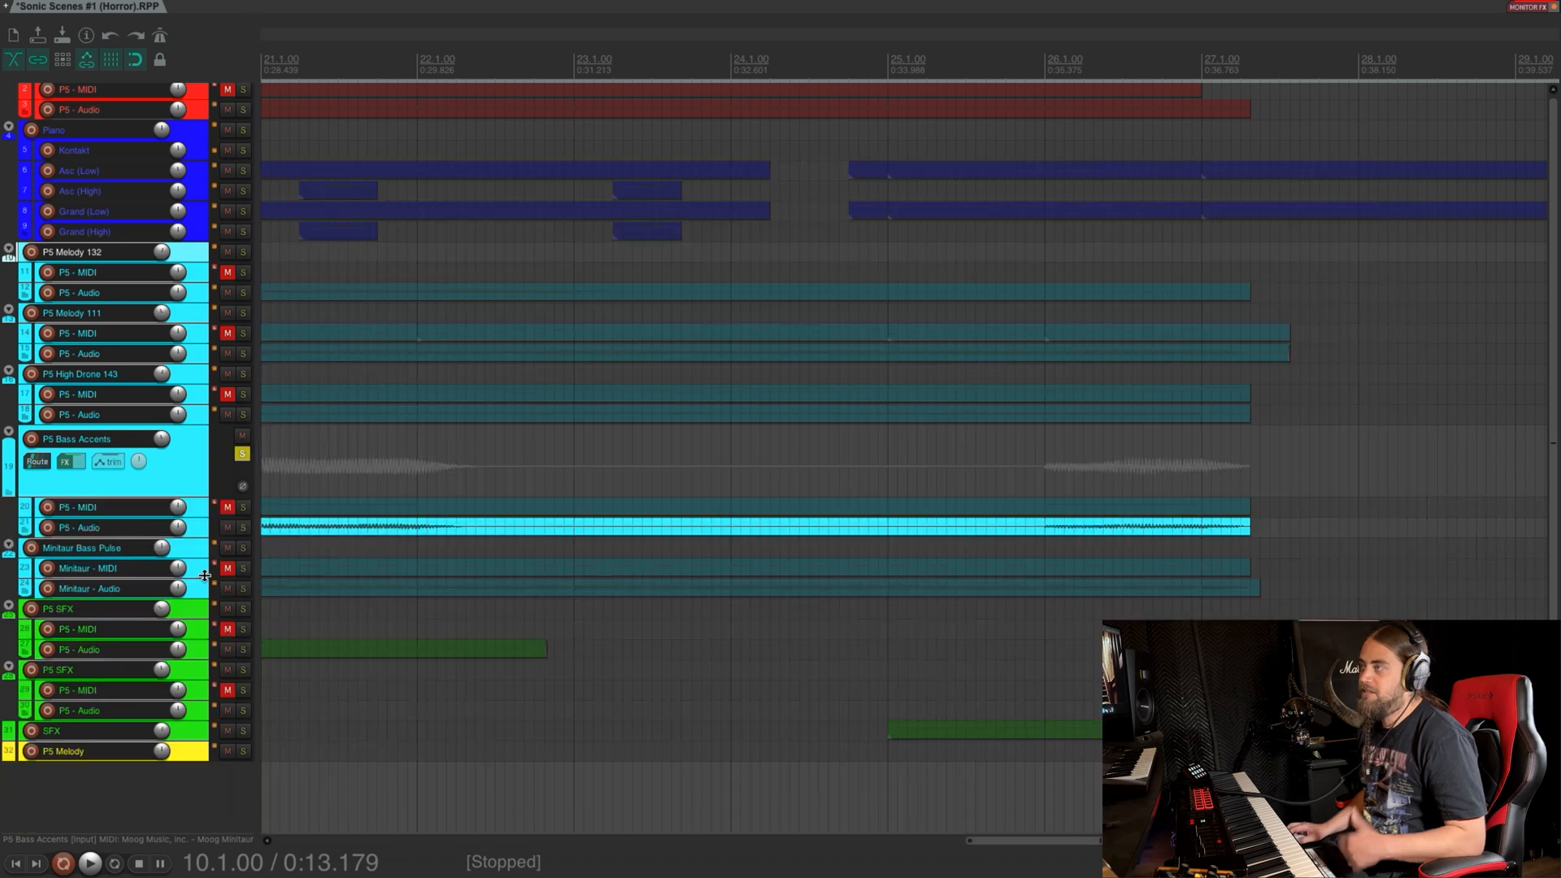
# Bring back all active automation envelopes of the P5 Bass Accents folder track, including Volume and Decapitator Drive
pyautogui.click(65, 461)
pyautogui.click(351, 249)
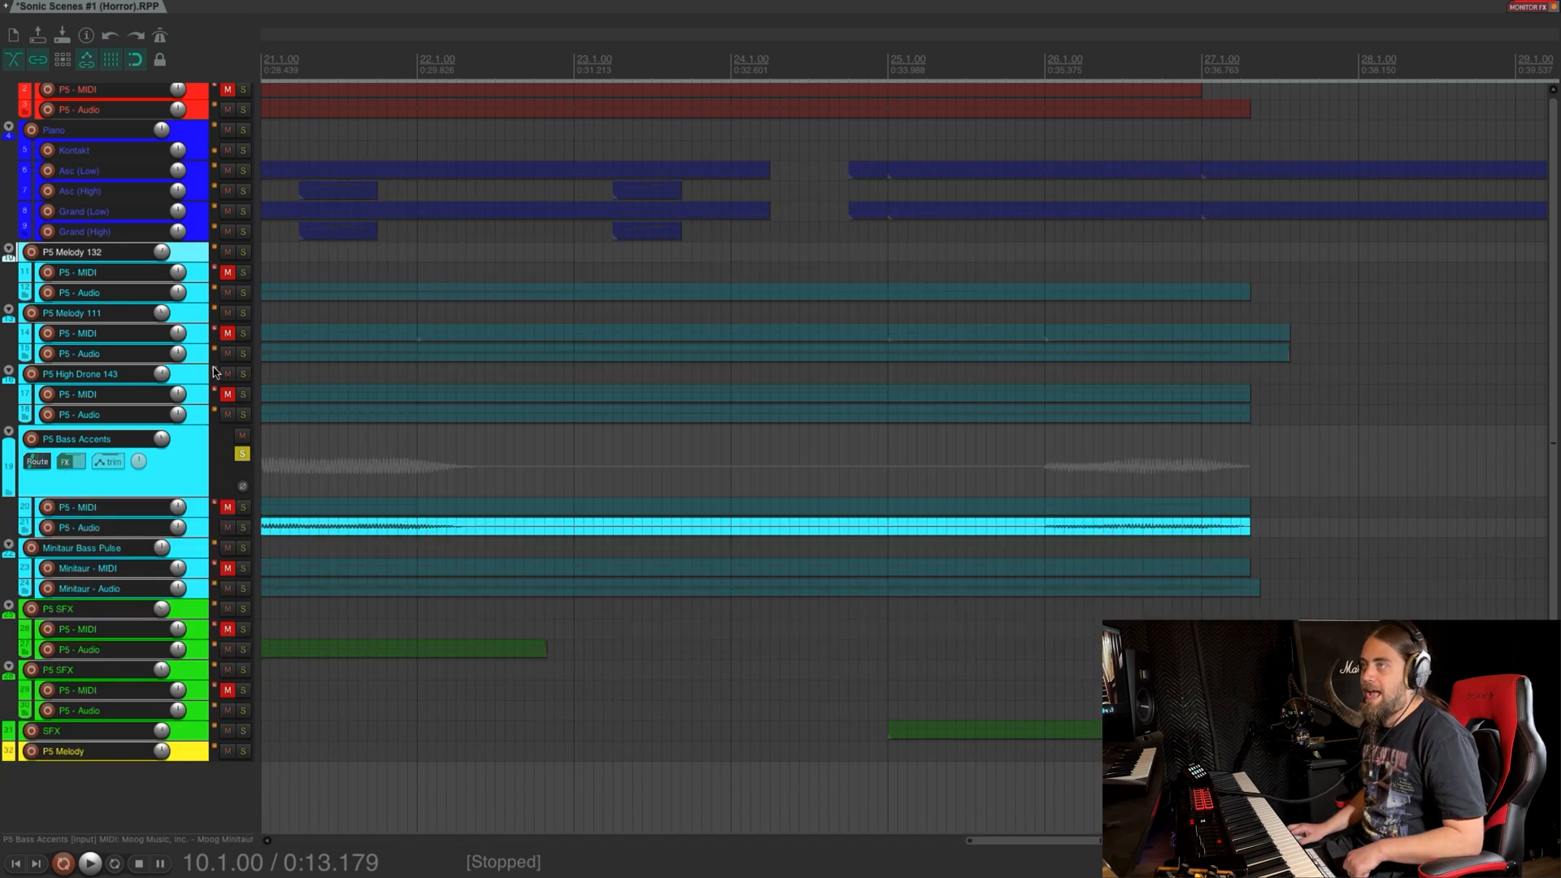
pyautogui.click(107, 462)
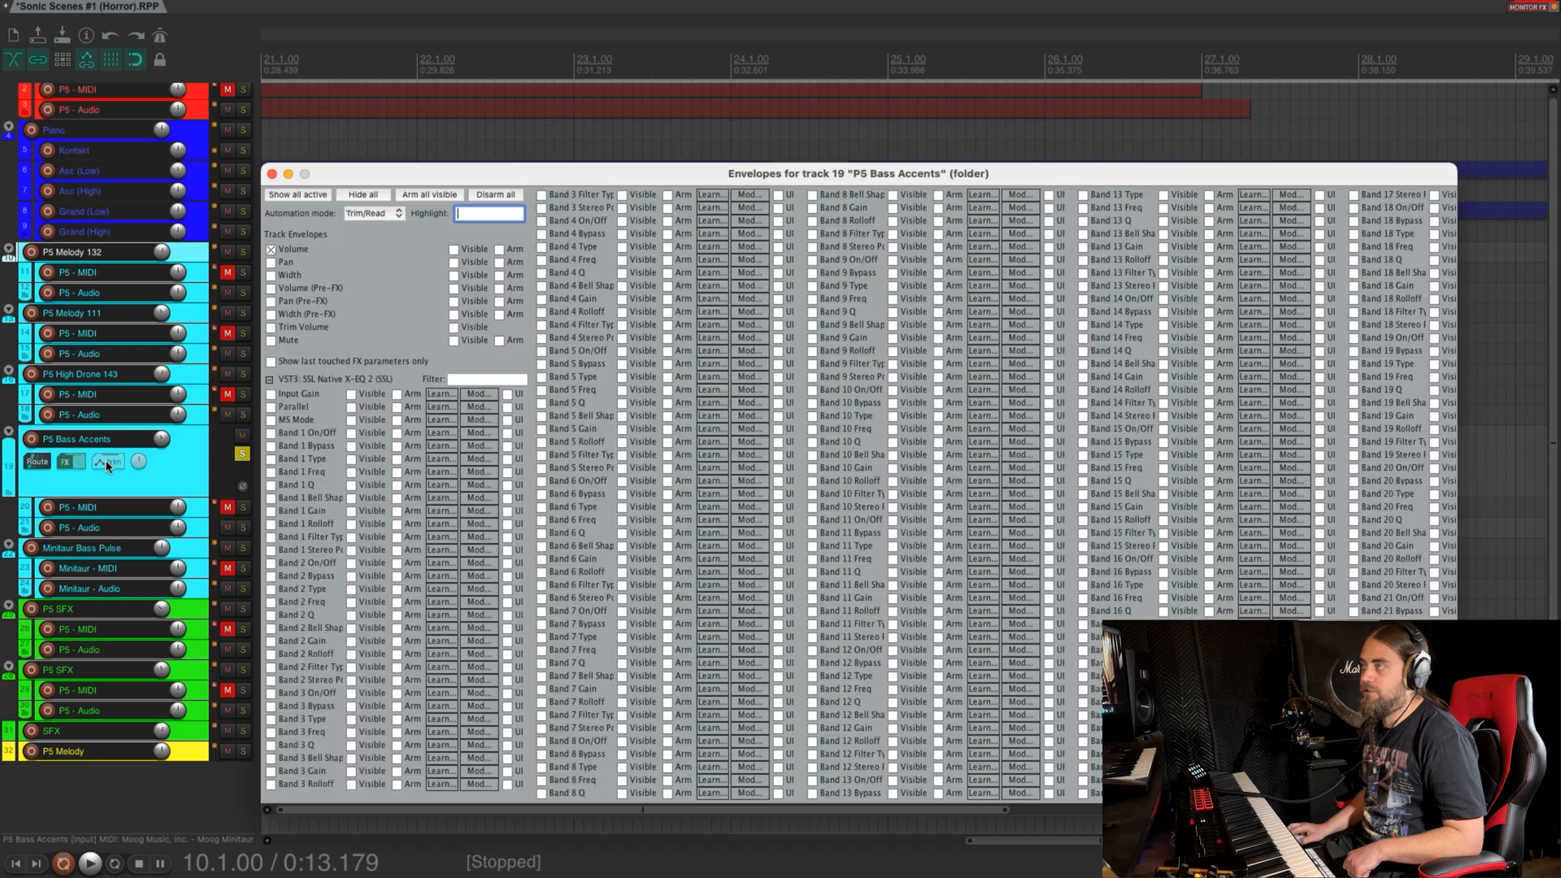
pyautogui.click(301, 196)
pyautogui.click(272, 174)
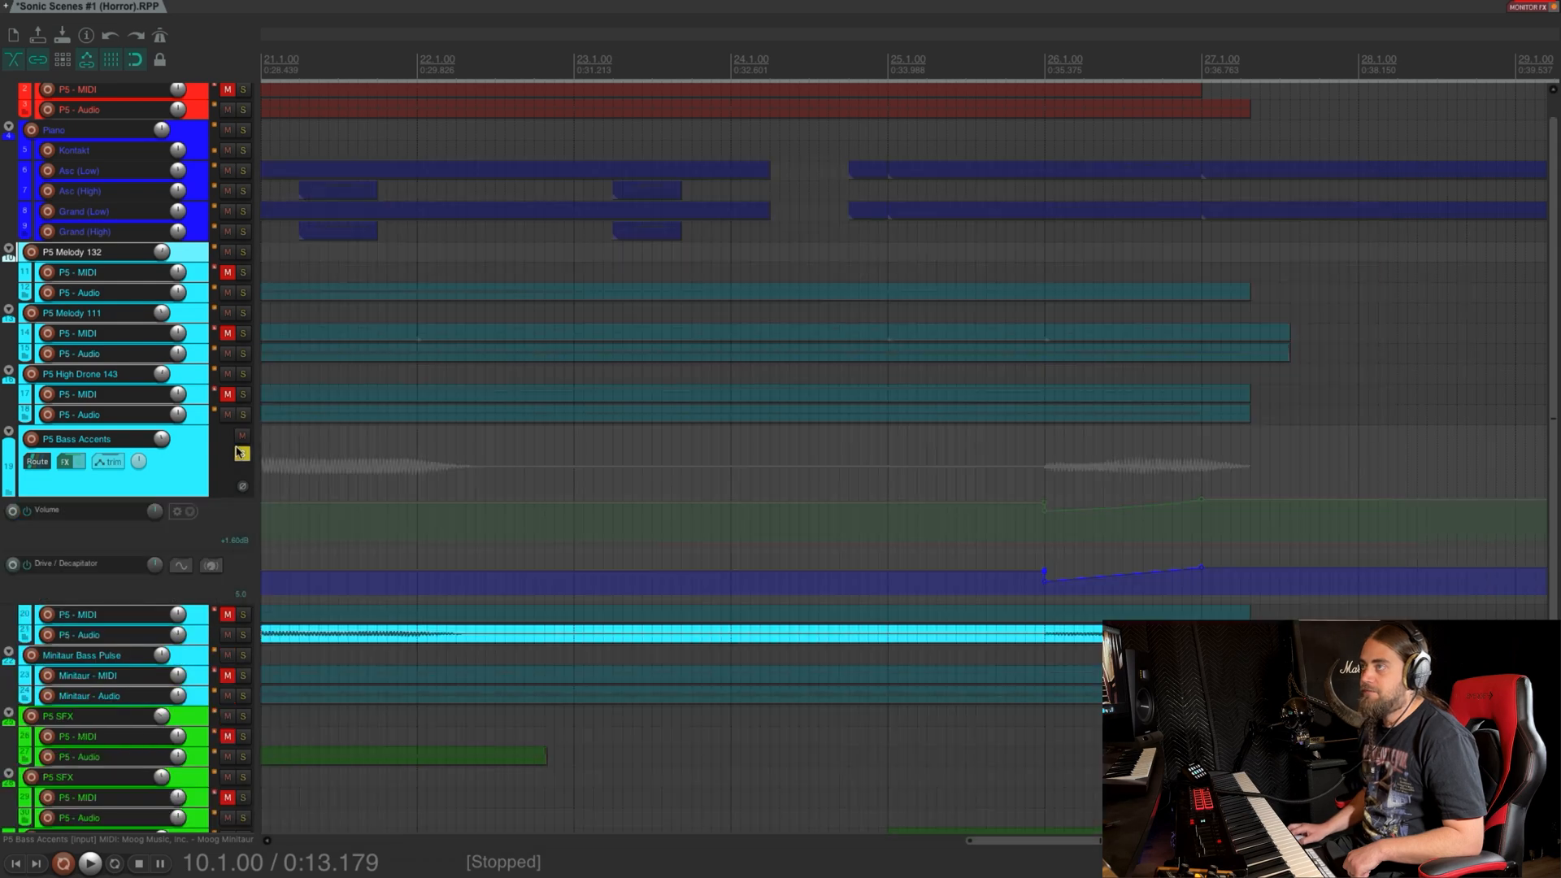
# Play P5 Bass Accents from 25.4.50 with its Decapitator open beside the Drive envelope to observe the distortion automation
pyautogui.click(67, 463)
pyautogui.moveTo(916, 247); pyautogui.dragTo(904, 349)
pyautogui.moveTo(1056, 343); pyautogui.dragTo(731, 310)
pyautogui.click(1025, 115)
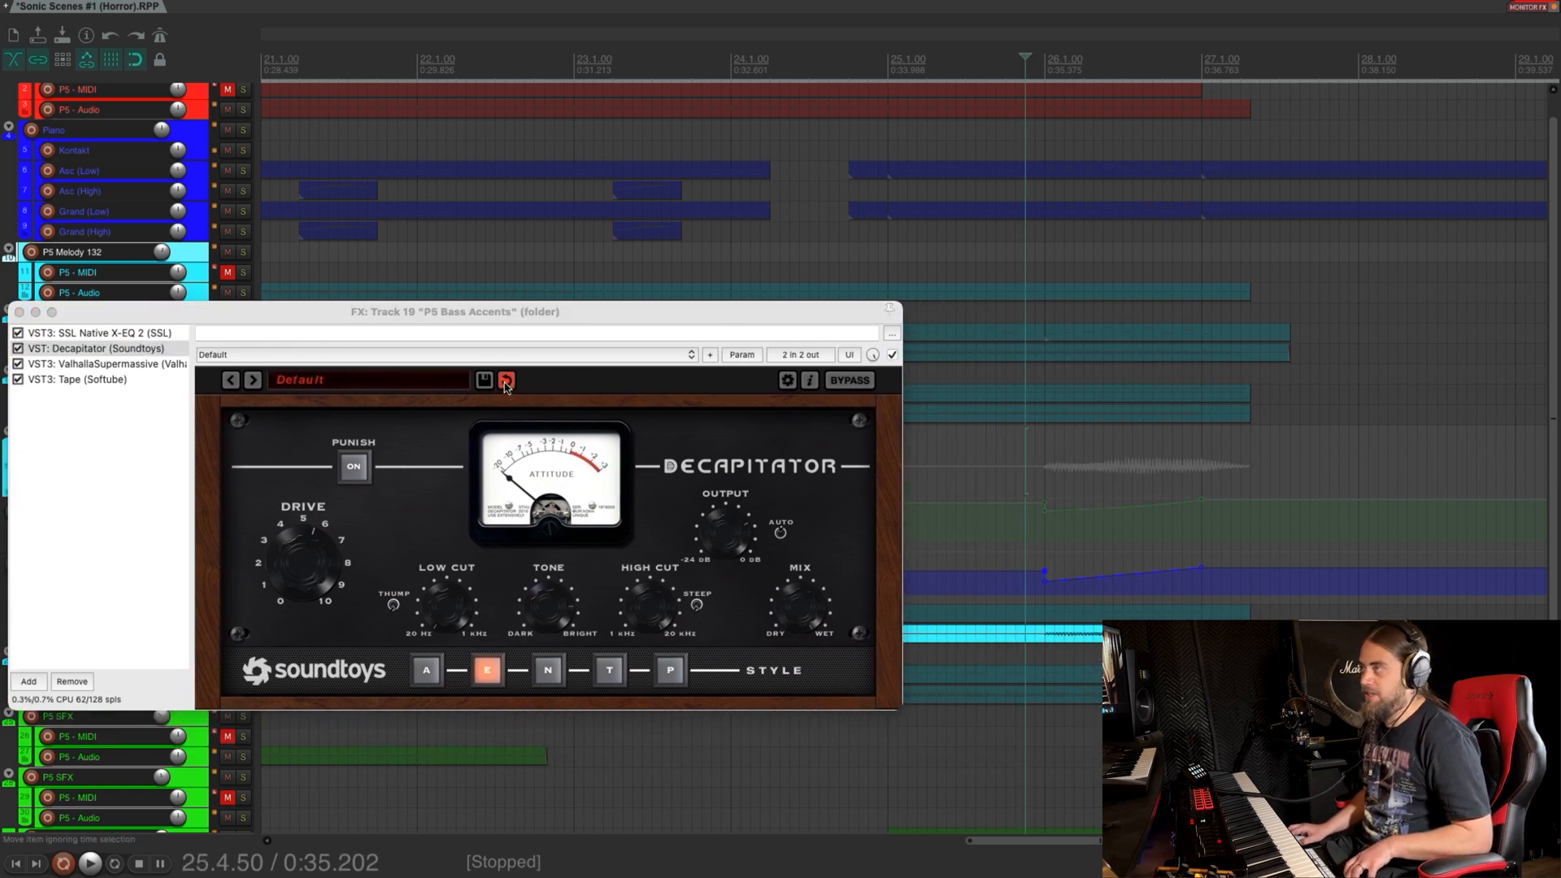
pyautogui.press('space')
pyautogui.moveTo(509, 315); pyautogui.dragTo(520, 302)
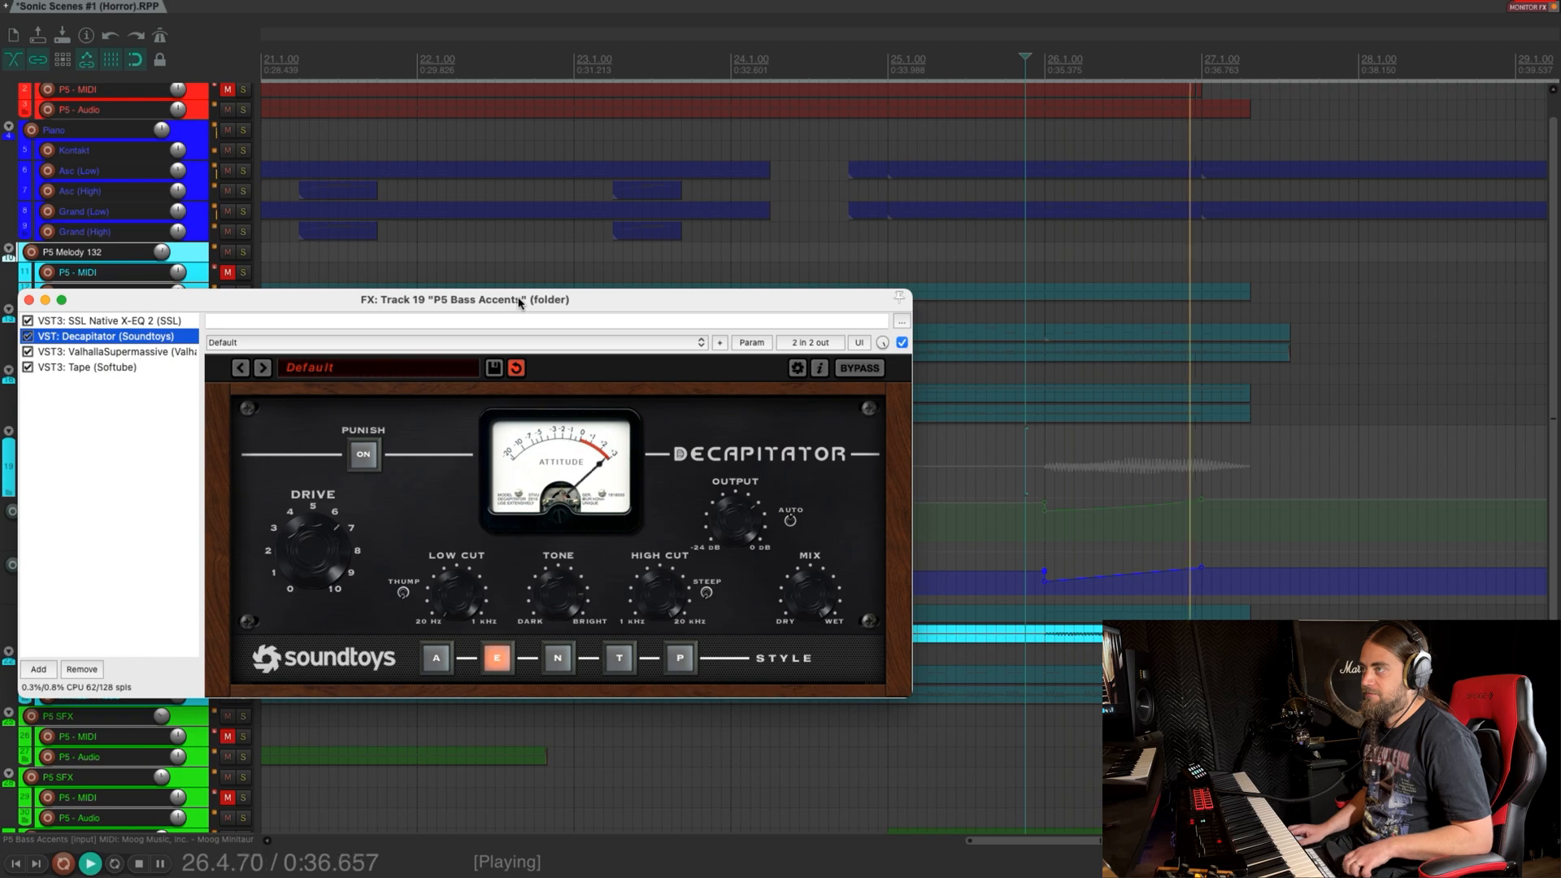
pyautogui.press('space')
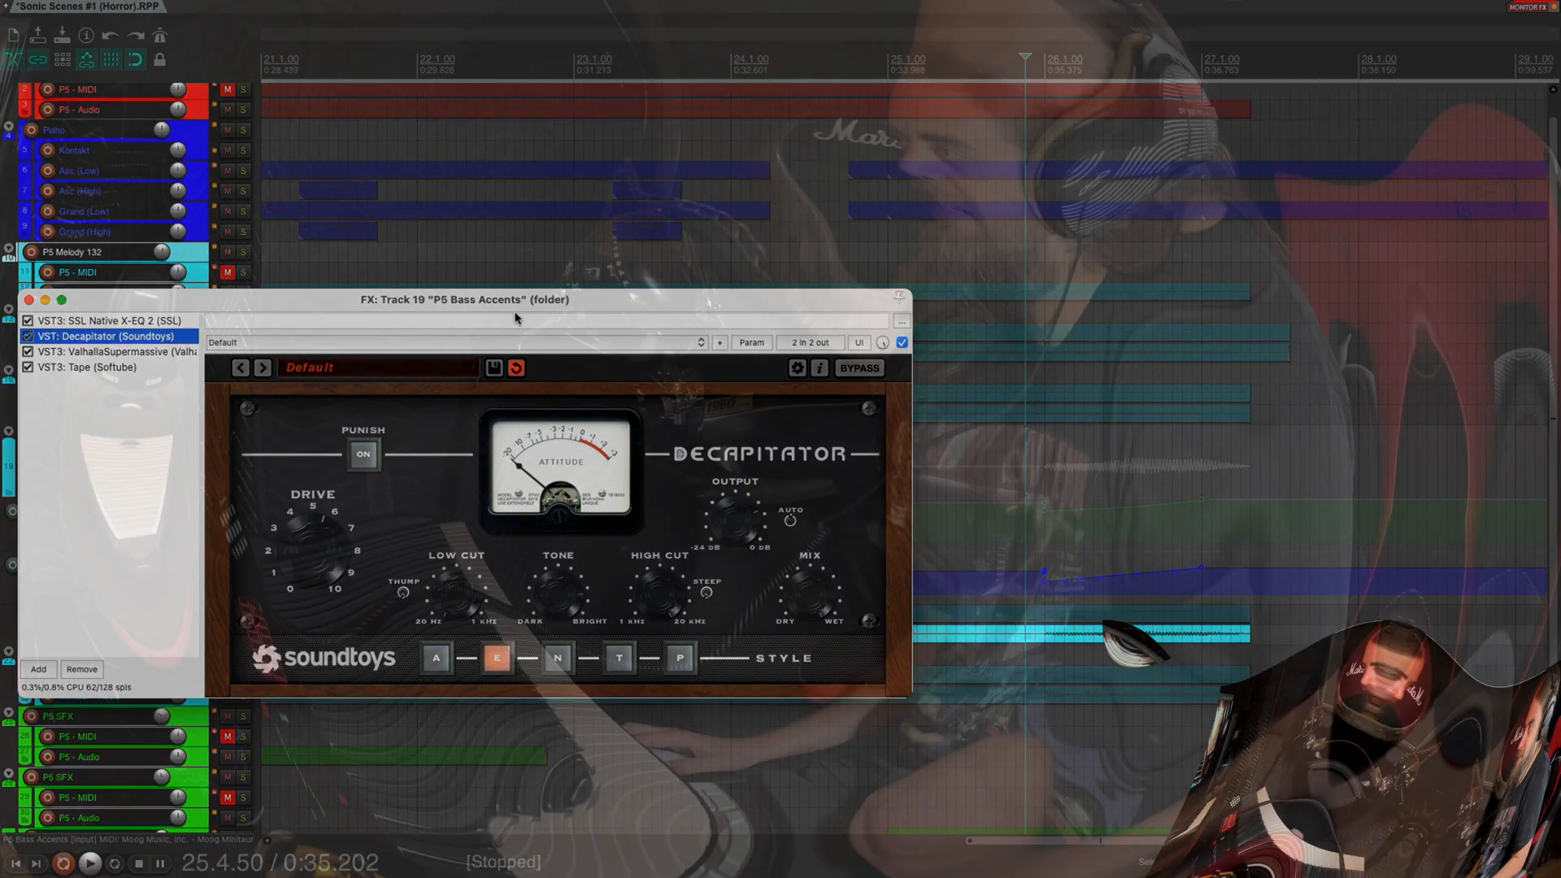
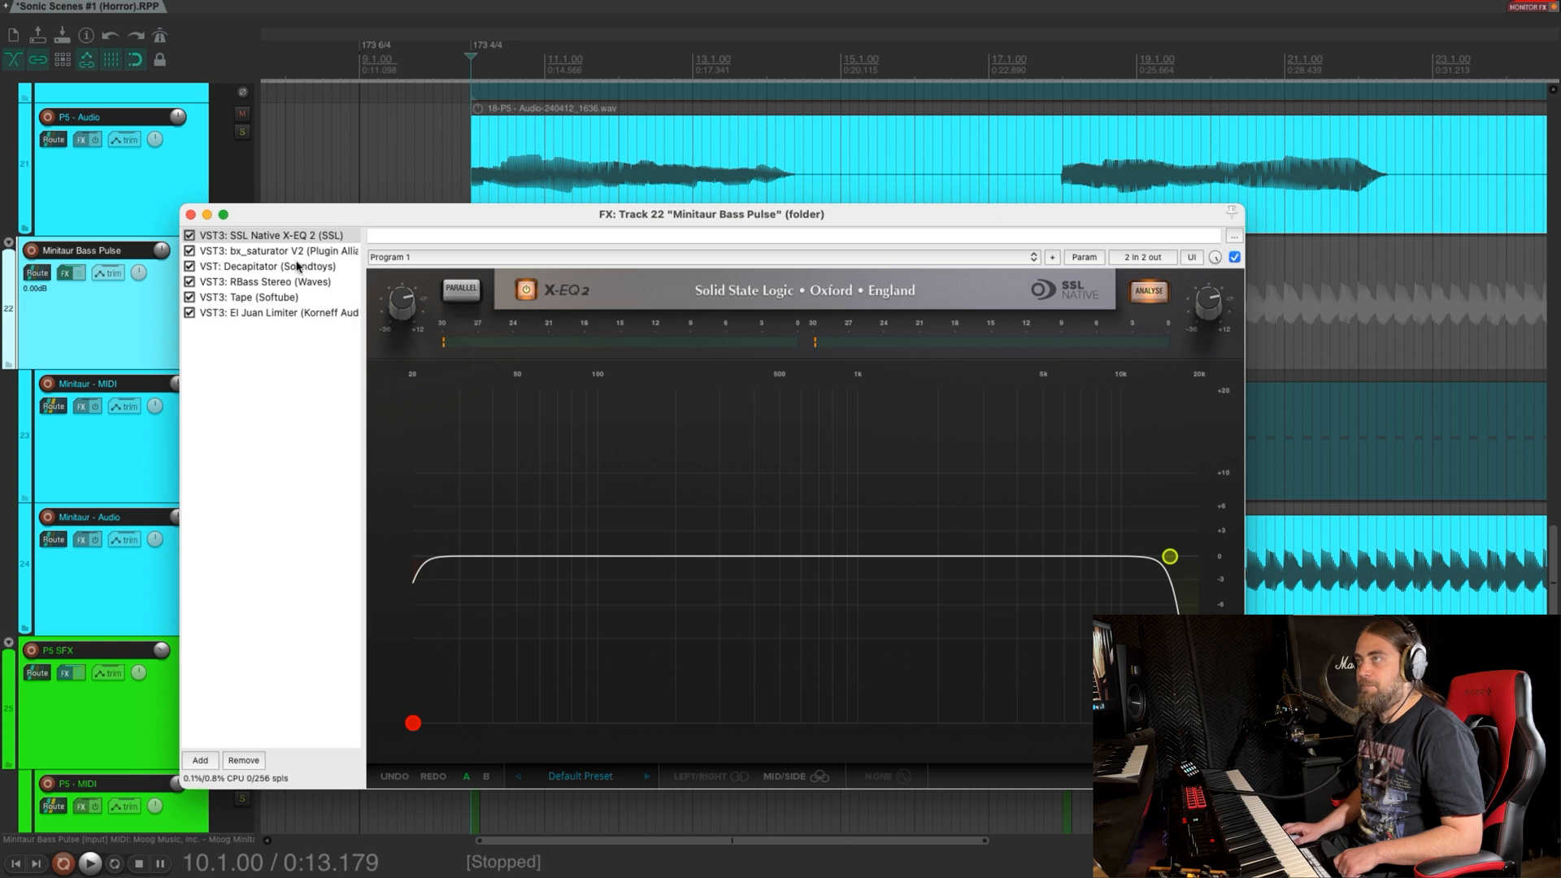
# Examine the bx_saturator V2, Decapitator and RBass settings in the Minitaur Bass Pulse effects chain
pyautogui.click(267, 253)
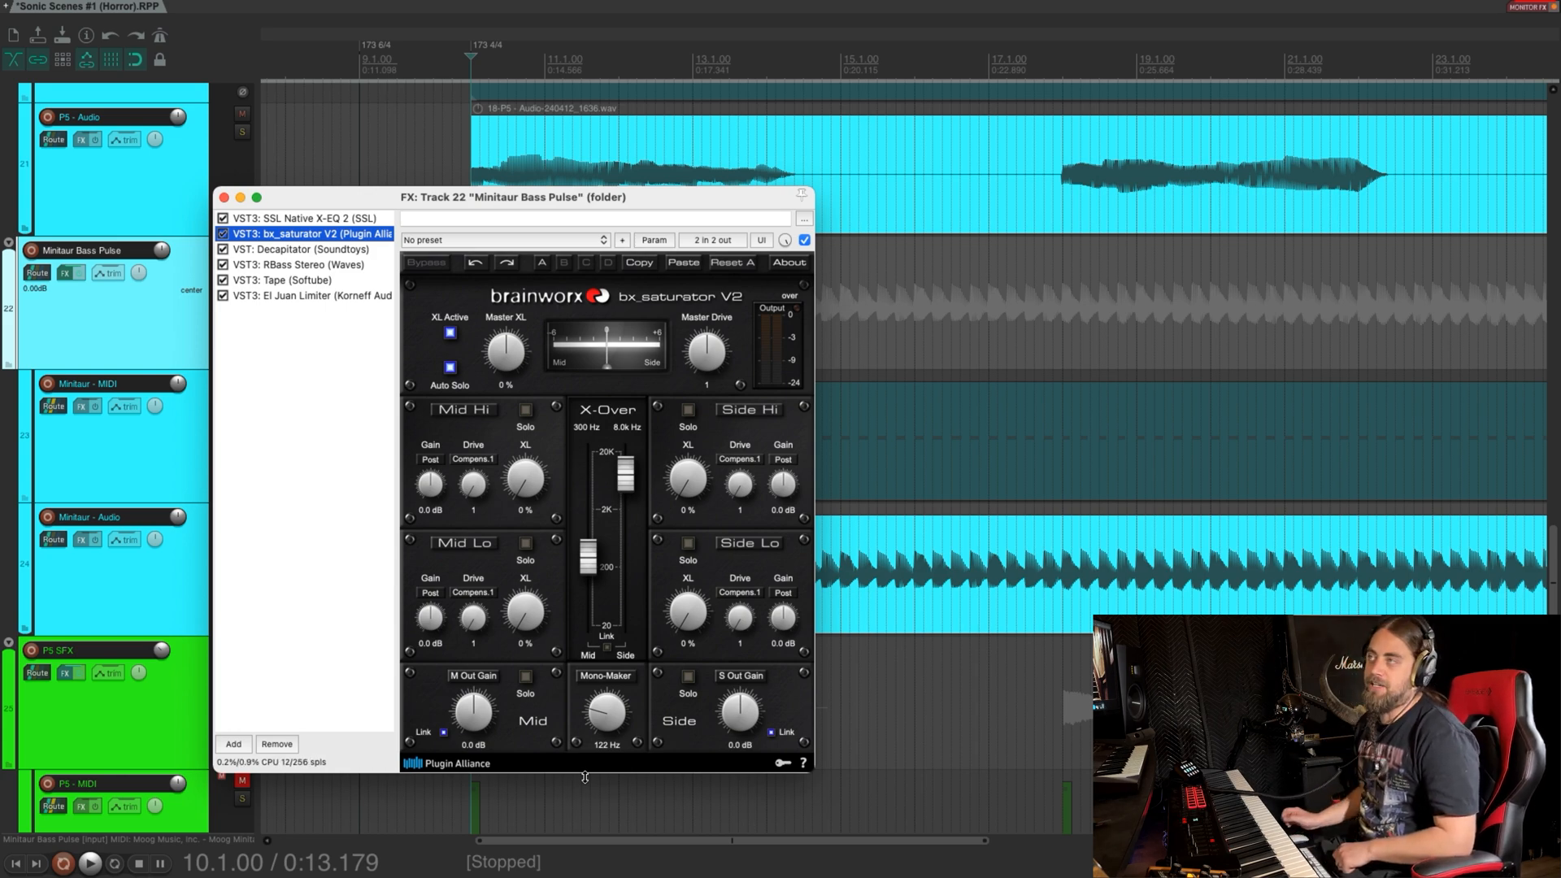
pyautogui.click(295, 250)
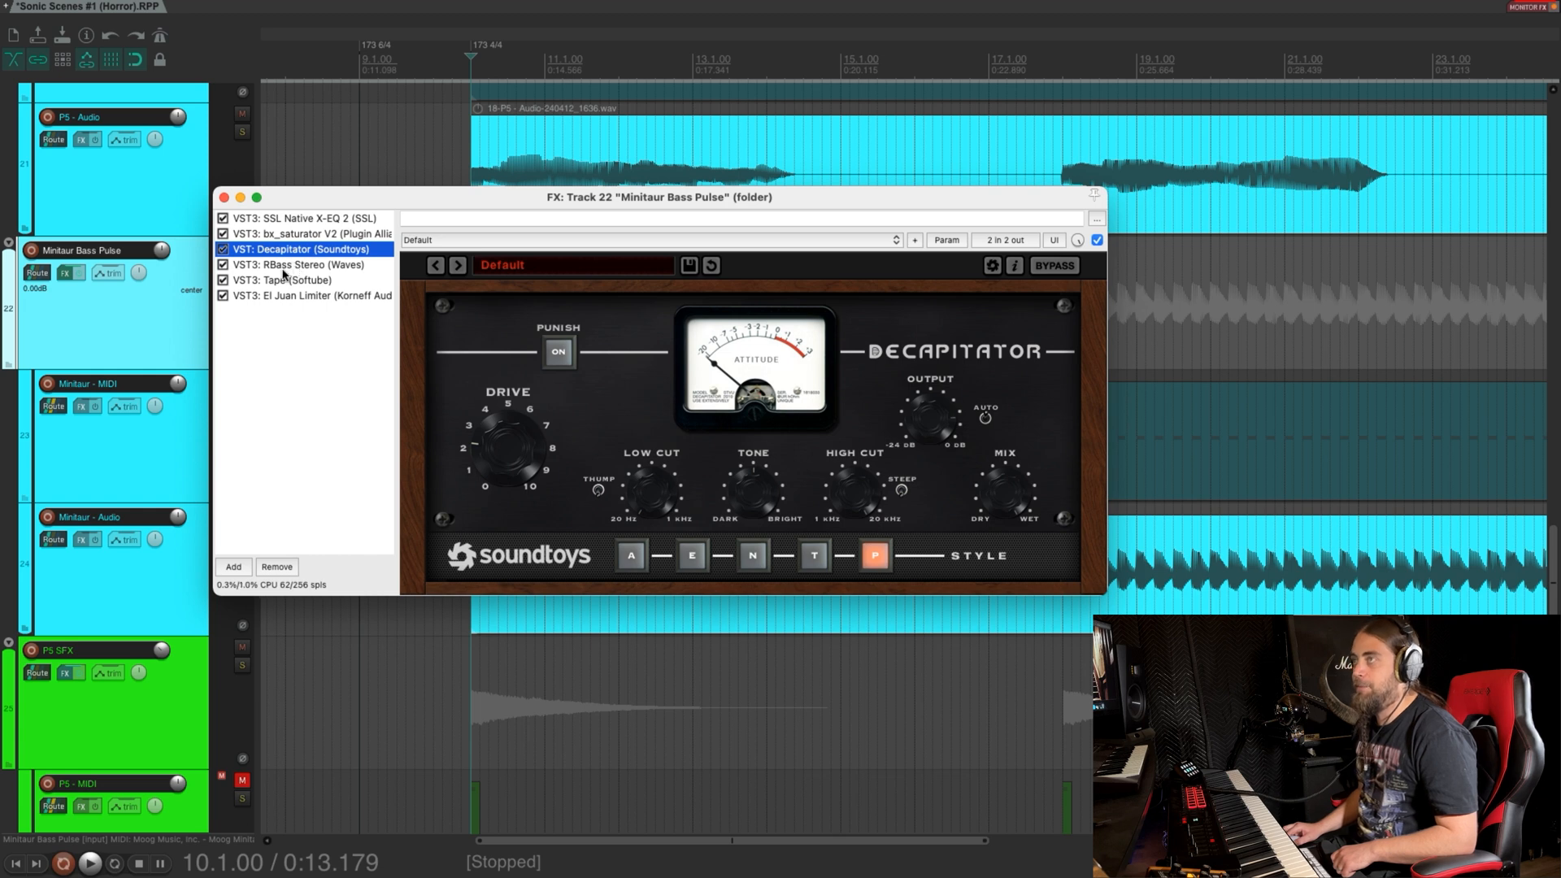
pyautogui.click(277, 267)
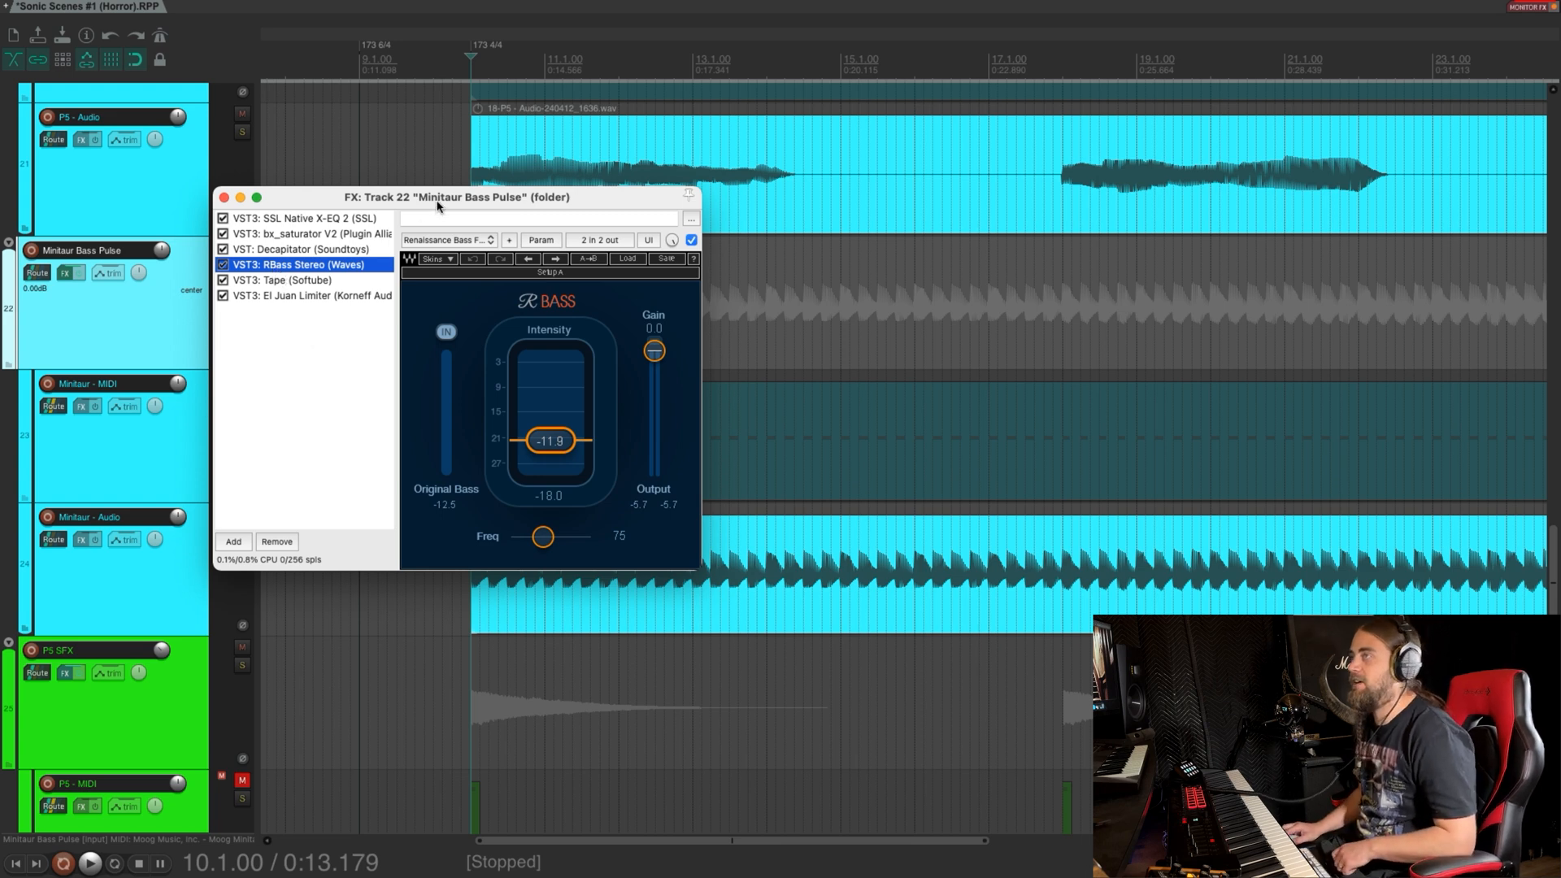
pyautogui.moveTo(439, 203); pyautogui.dragTo(507, 255)
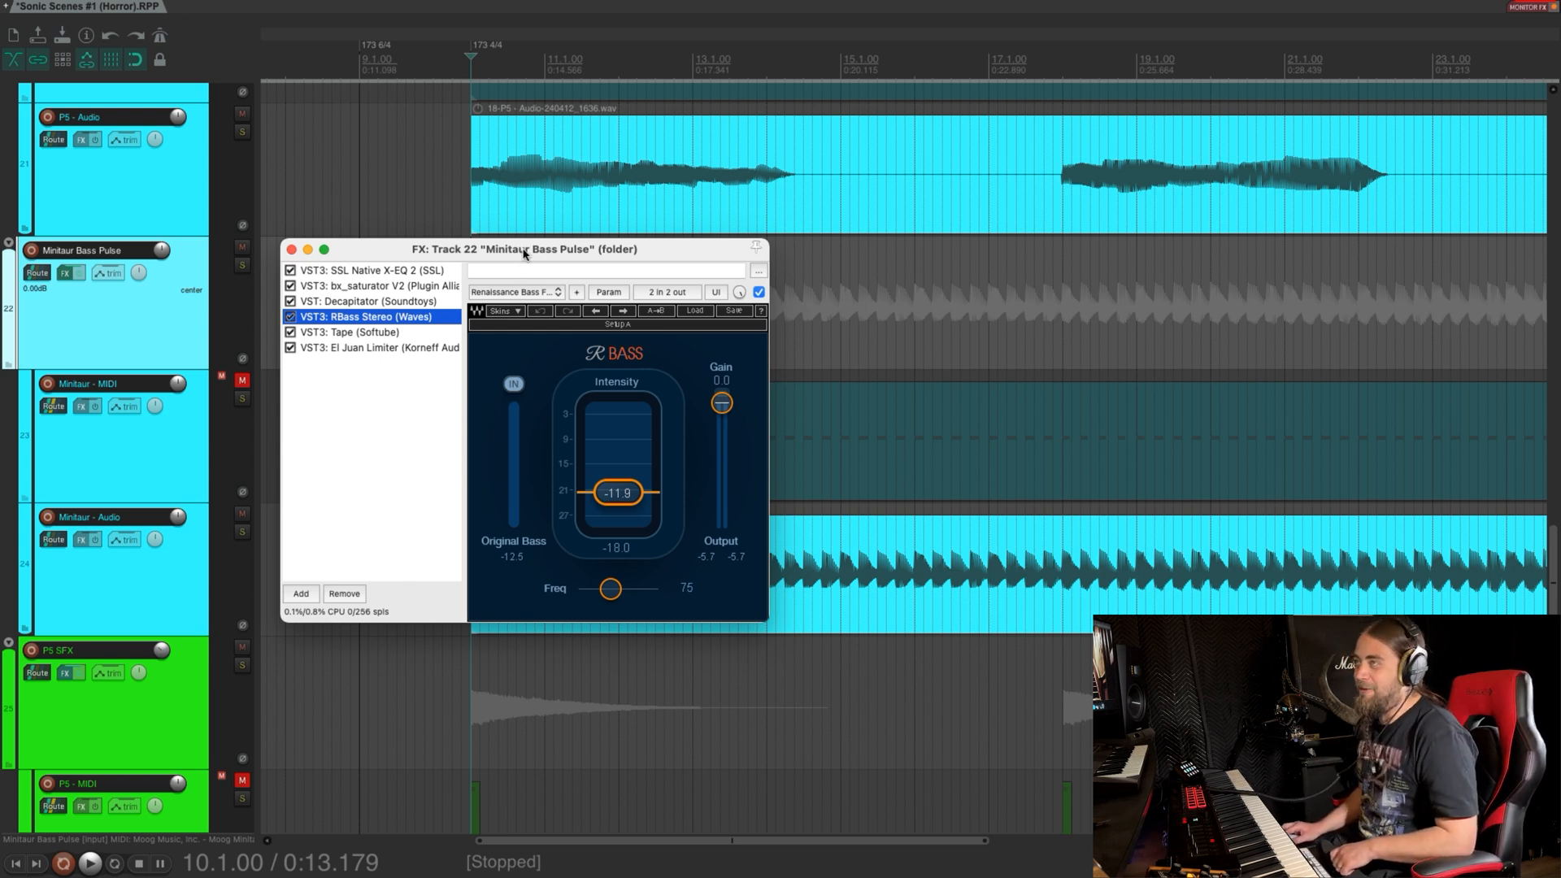
pyautogui.moveTo(525, 253); pyautogui.dragTo(512, 248)
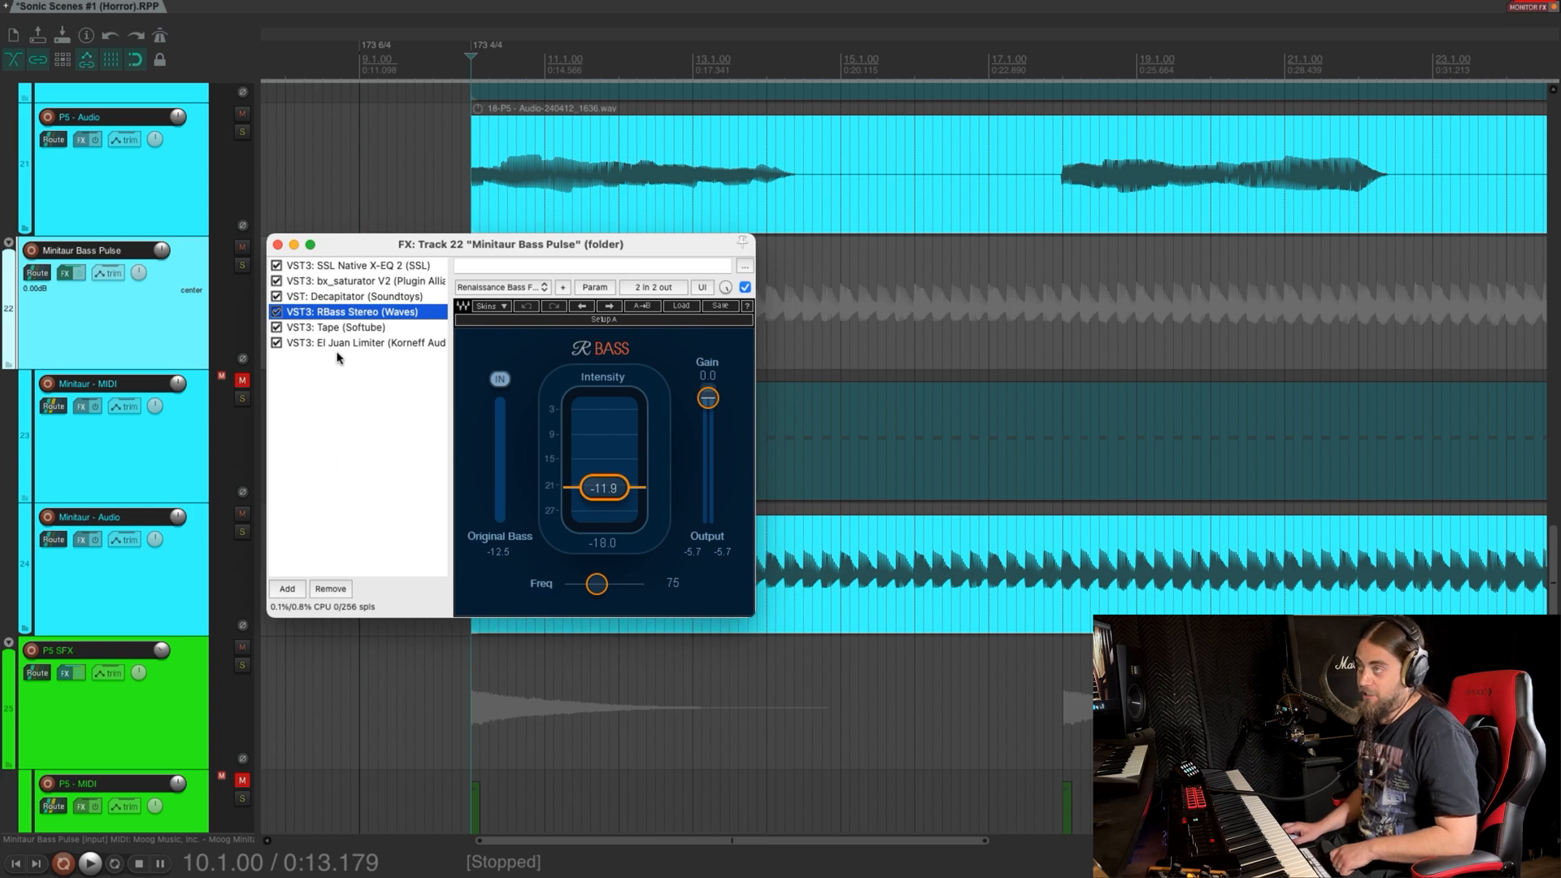
# Solo Minitaur Bass Pulse and compare its playback with RBass bypassed and re-enabled
pyautogui.moveTo(671, 247); pyautogui.dragTo(1241, 231)
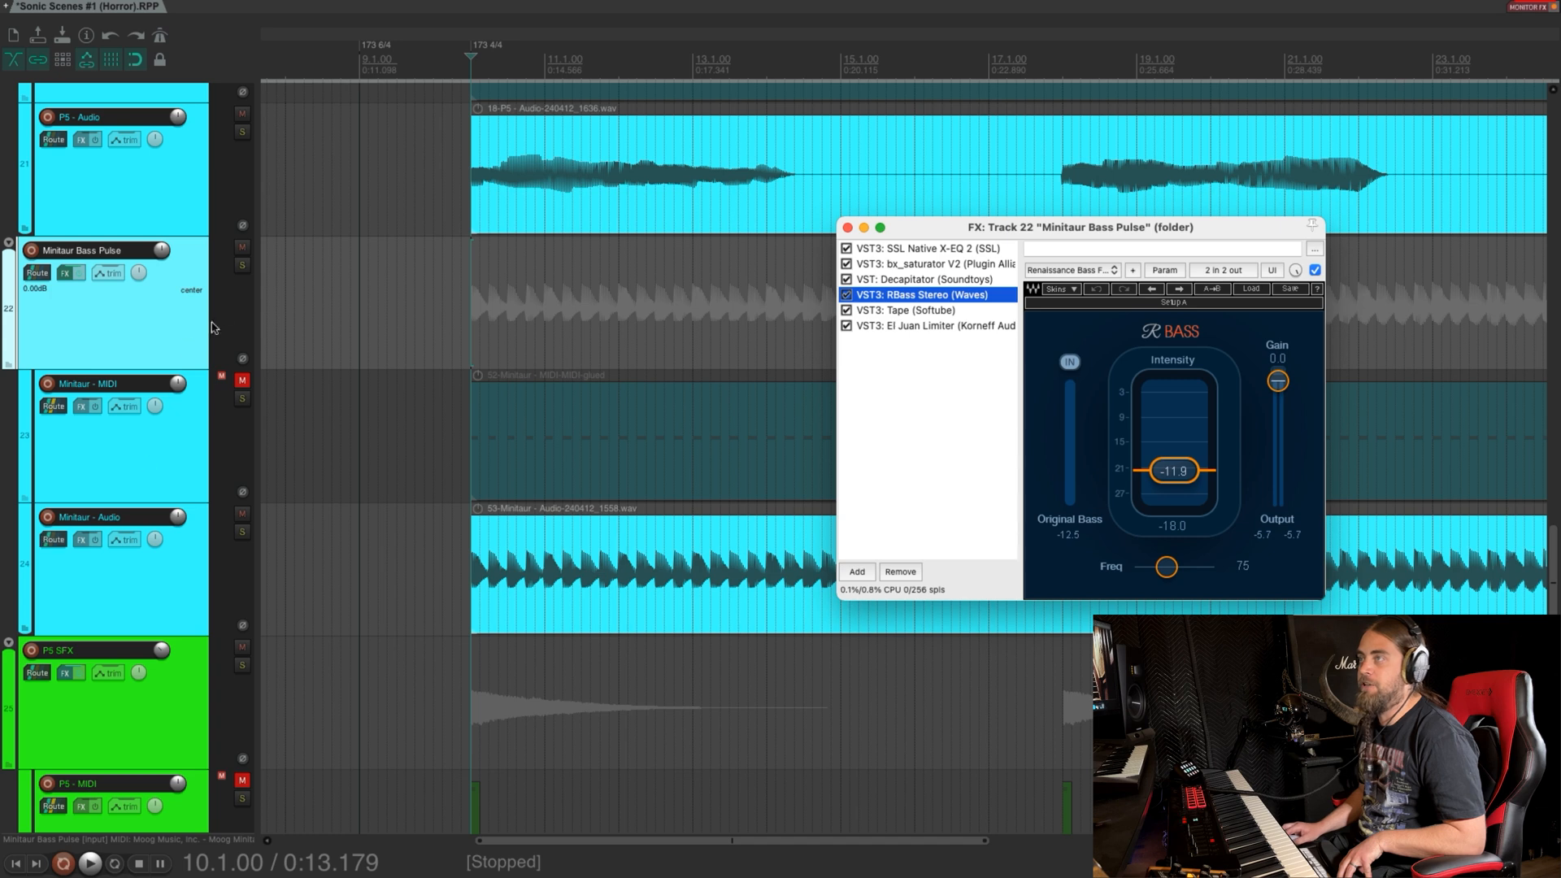
pyautogui.click(242, 265)
pyautogui.click(769, 279)
pyautogui.press('space')
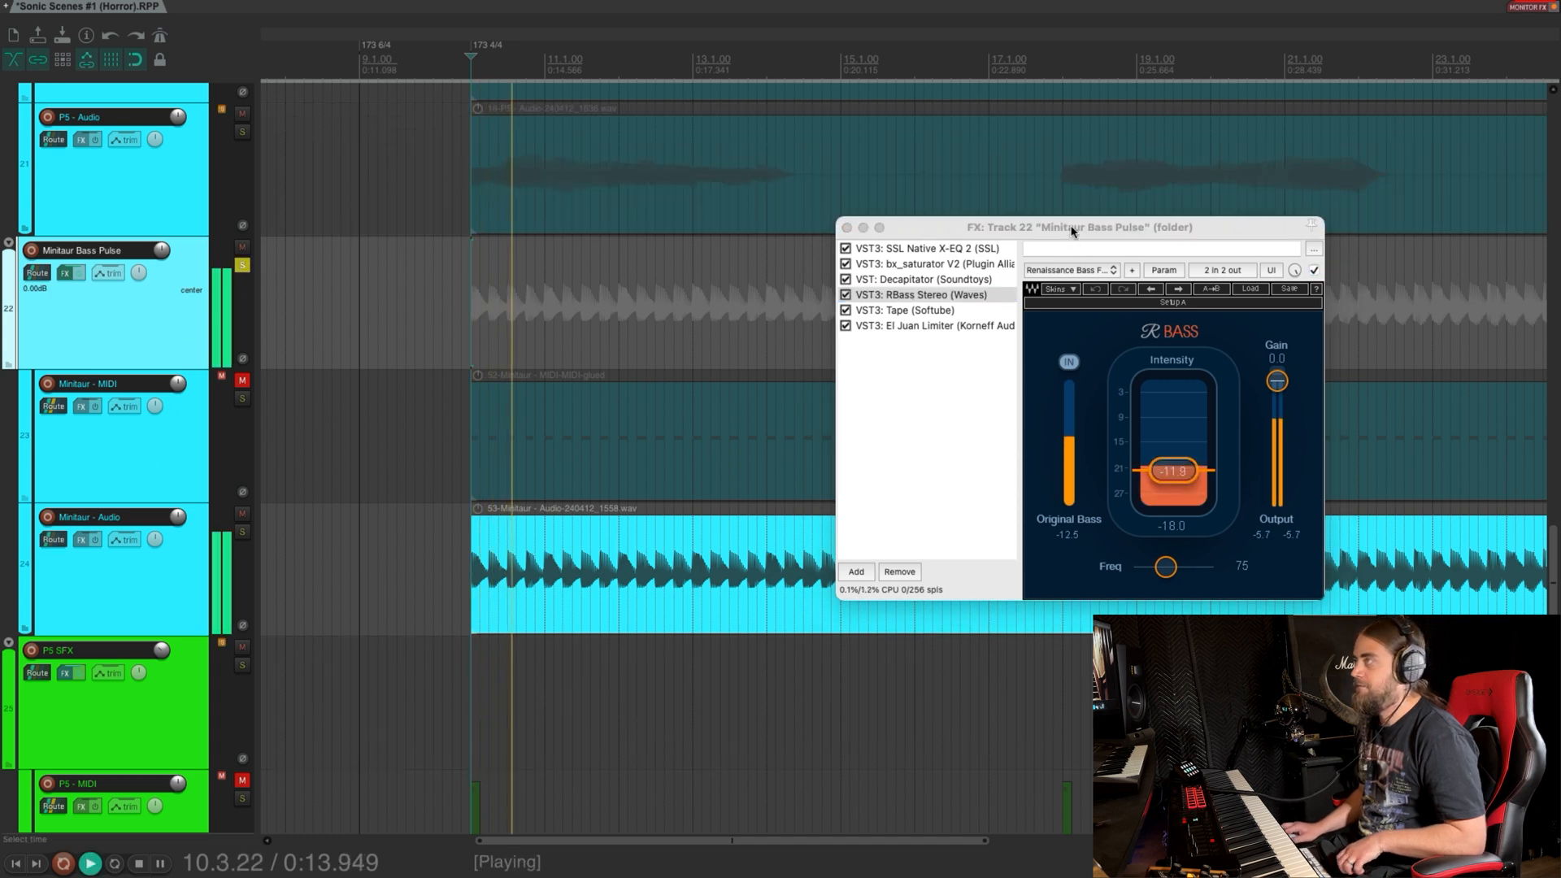
pyautogui.moveTo(1073, 229); pyautogui.dragTo(1042, 244)
pyautogui.click(815, 309)
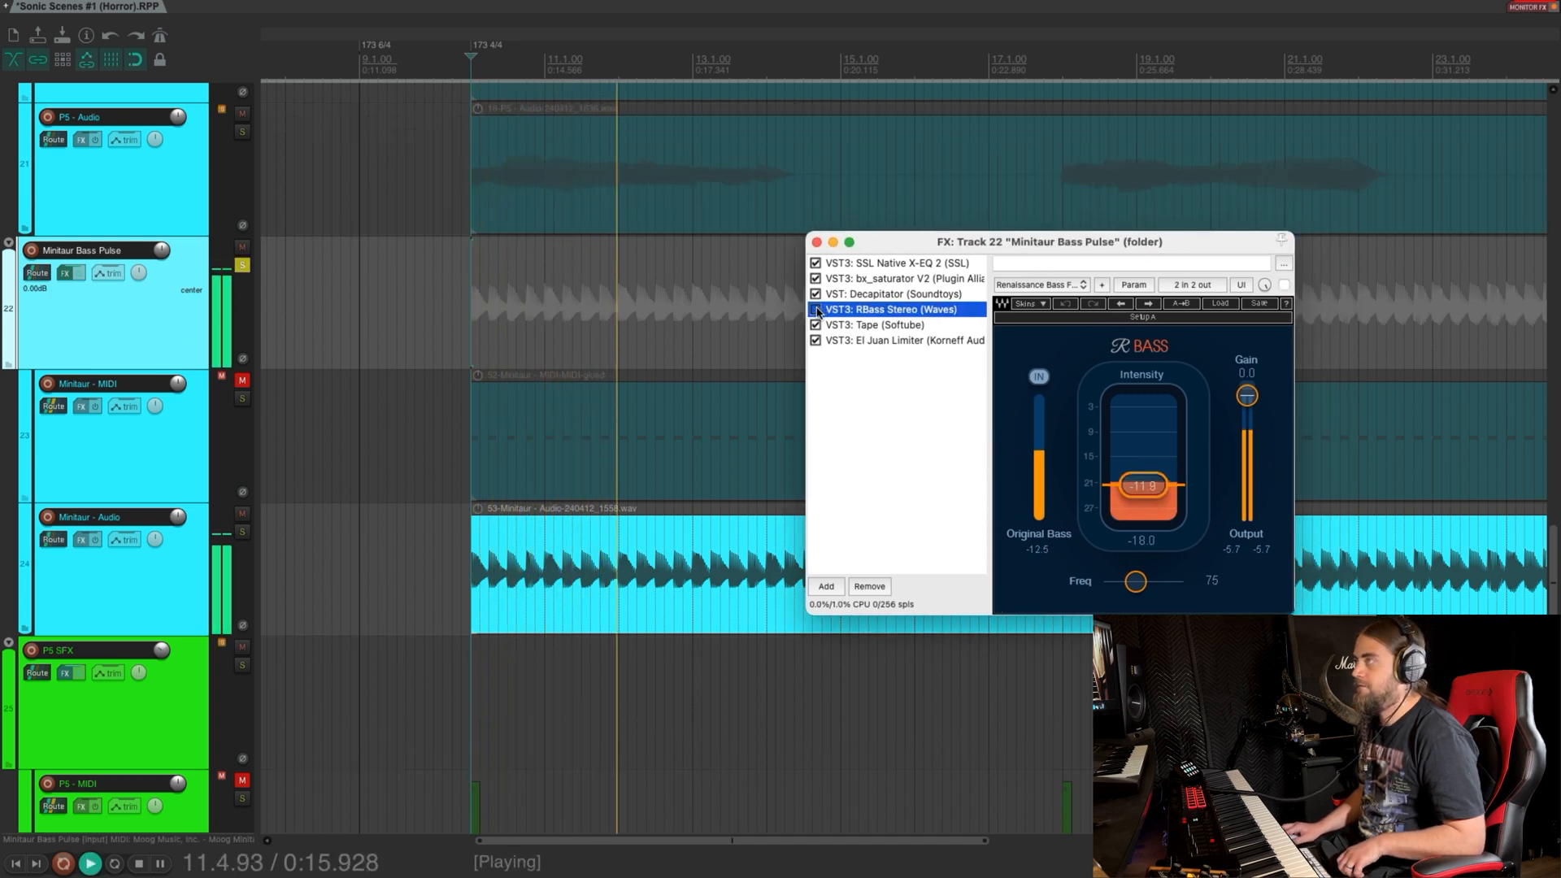
pyautogui.click(817, 311)
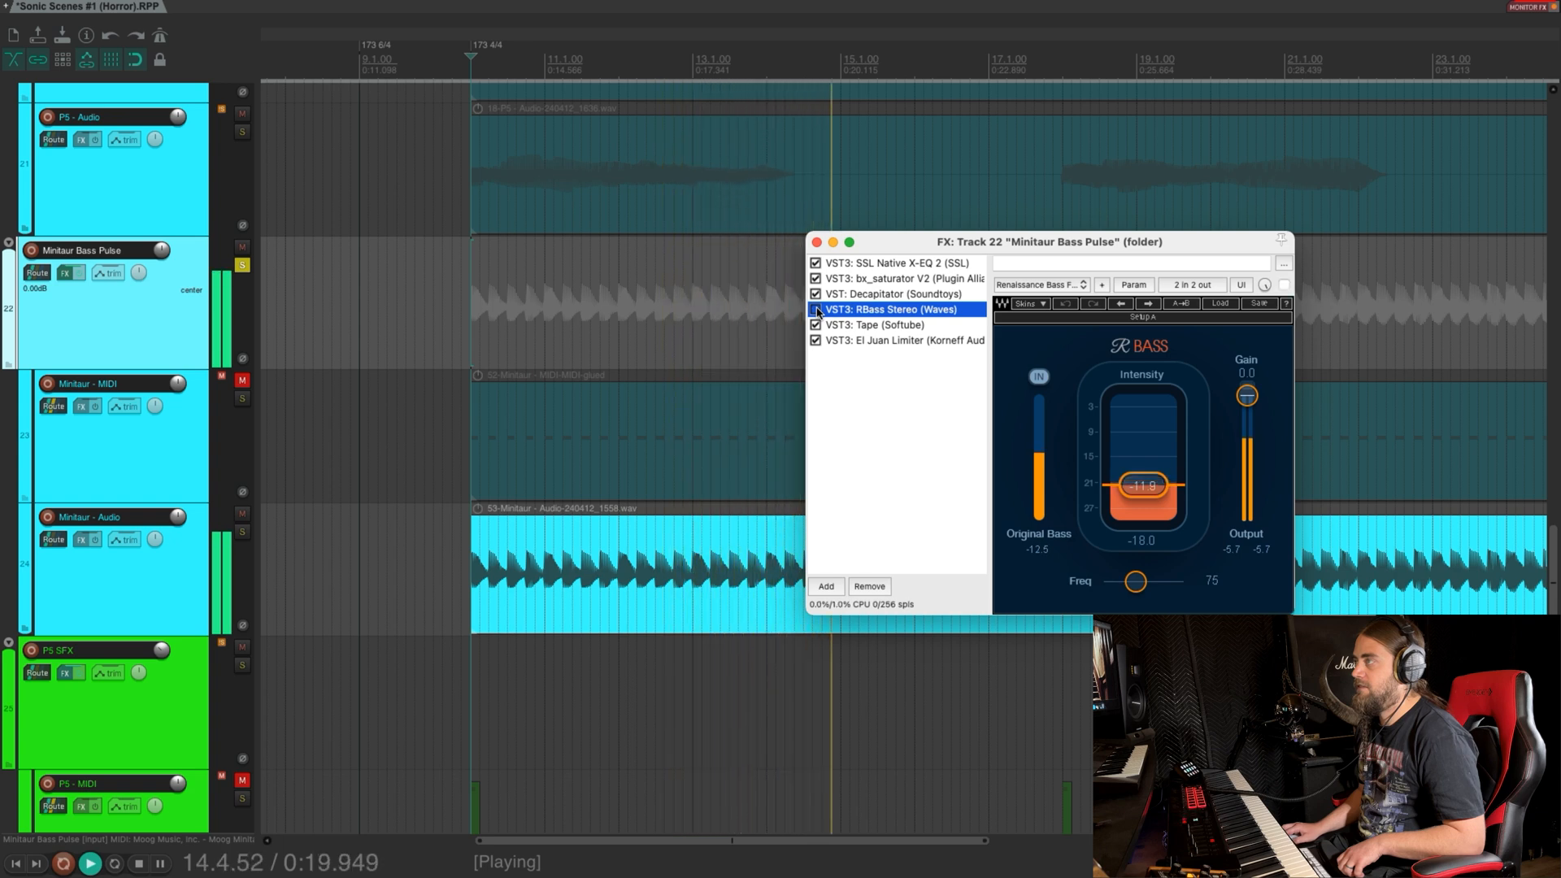
pyautogui.press('space')
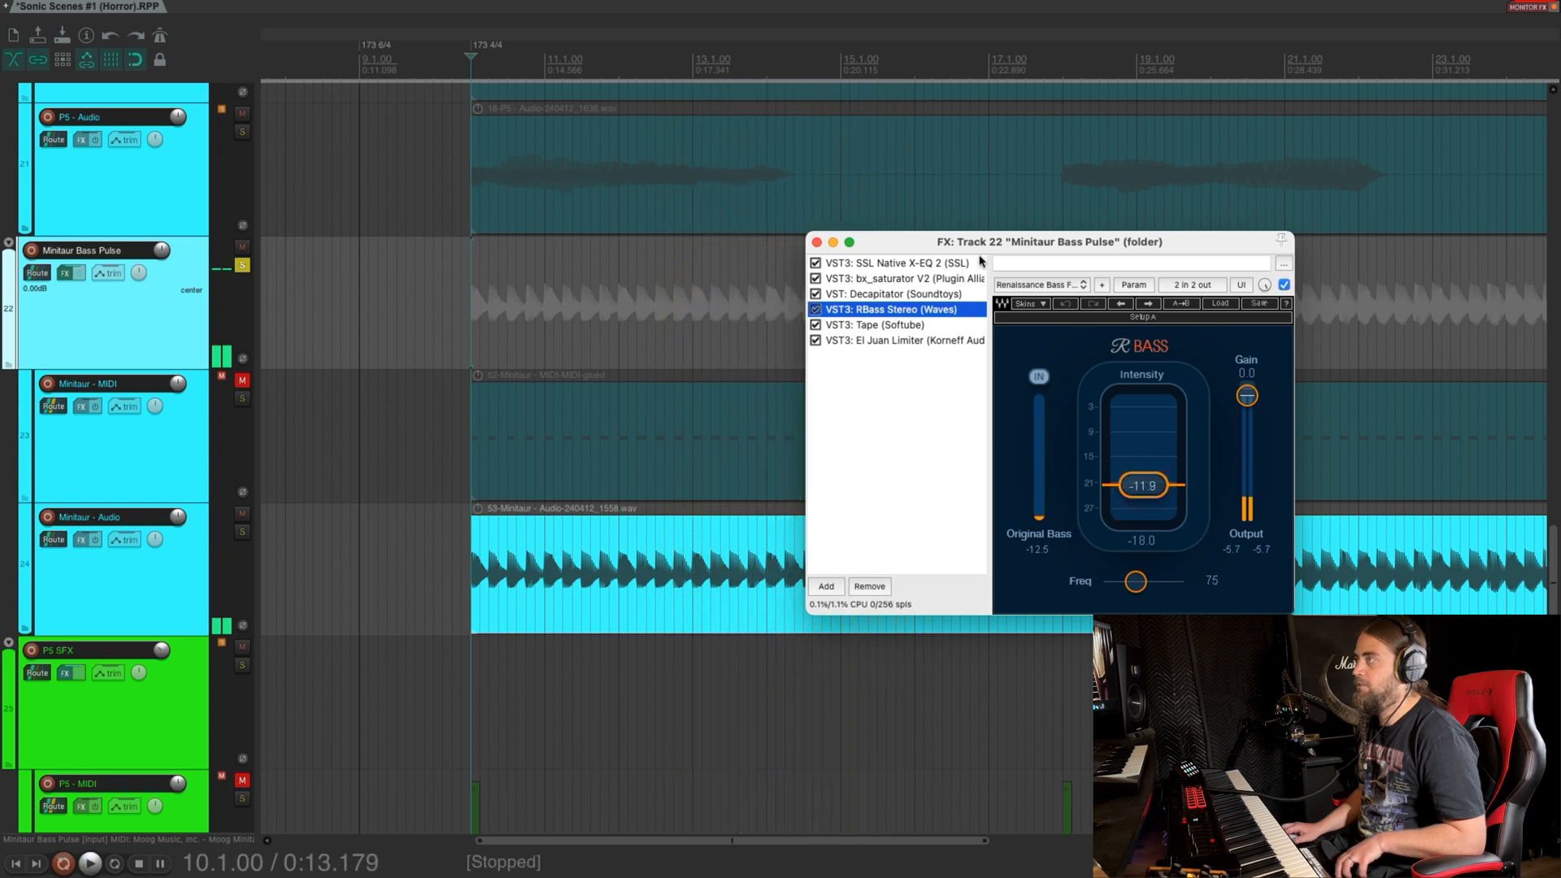
# Examine the Tape and El Juan Limiter plug-ins on Minitaur Bass Pulse, playing the track to observe the limiter
pyautogui.moveTo(999, 245); pyautogui.dragTo(808, 300)
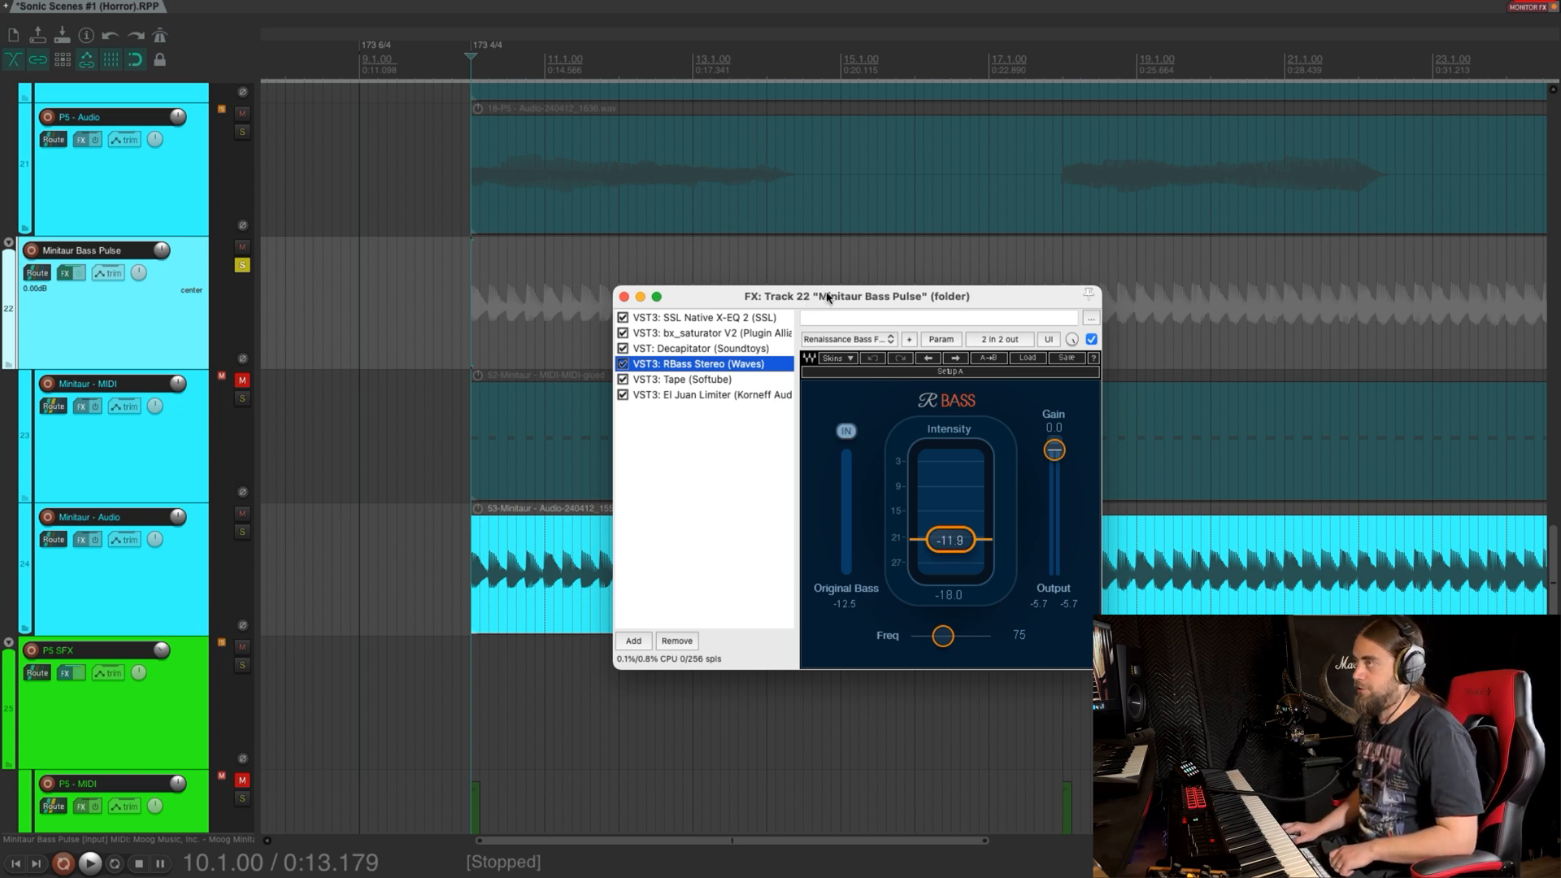
pyautogui.moveTo(809, 300); pyautogui.dragTo(756, 291)
pyautogui.click(608, 374)
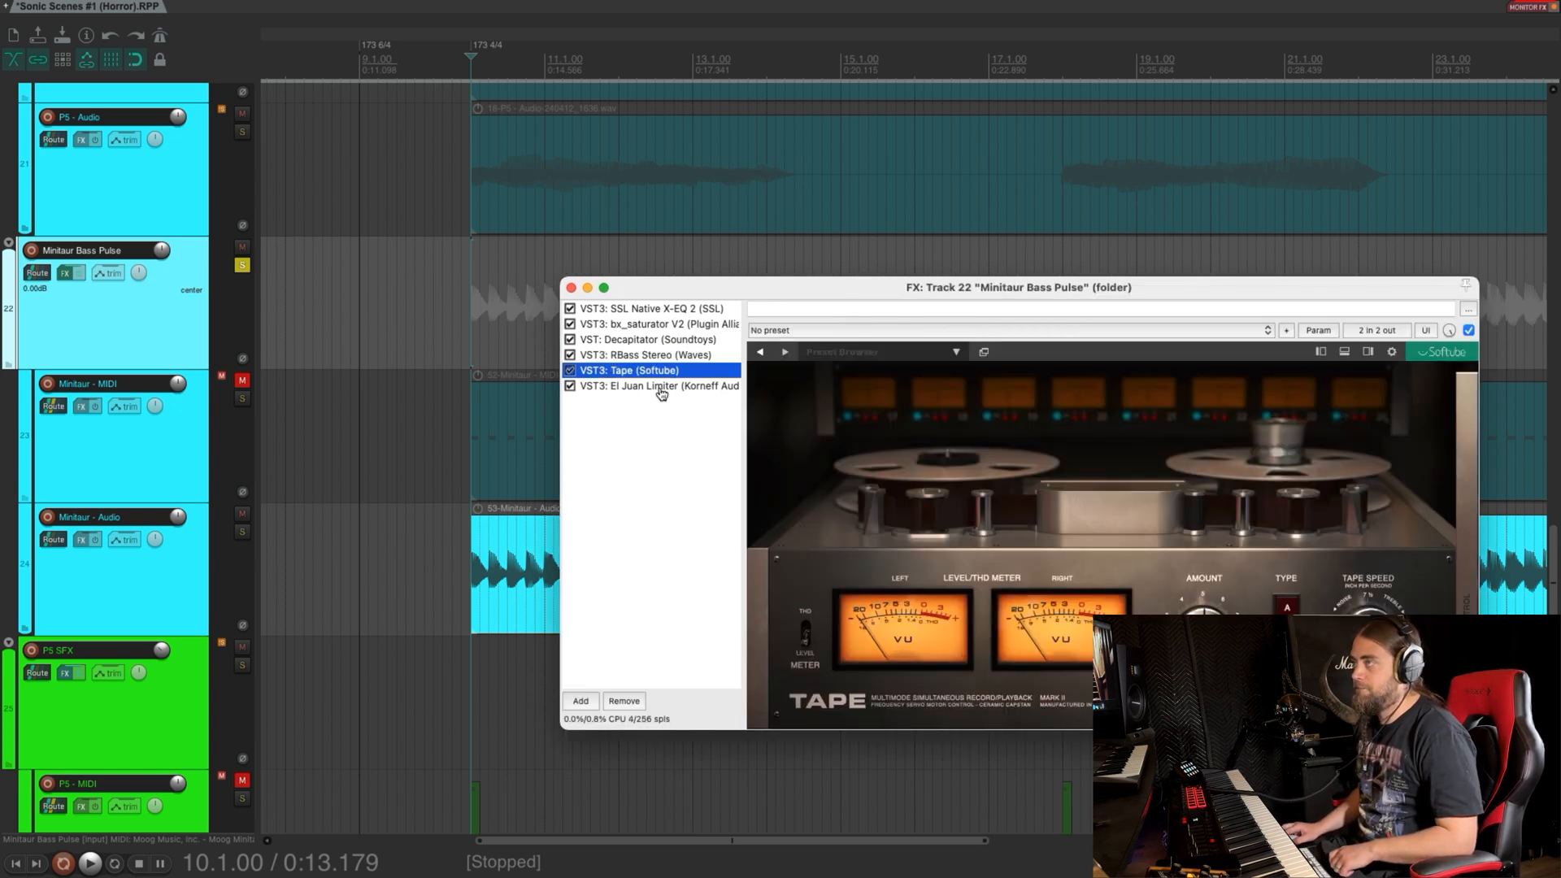
pyautogui.click(660, 388)
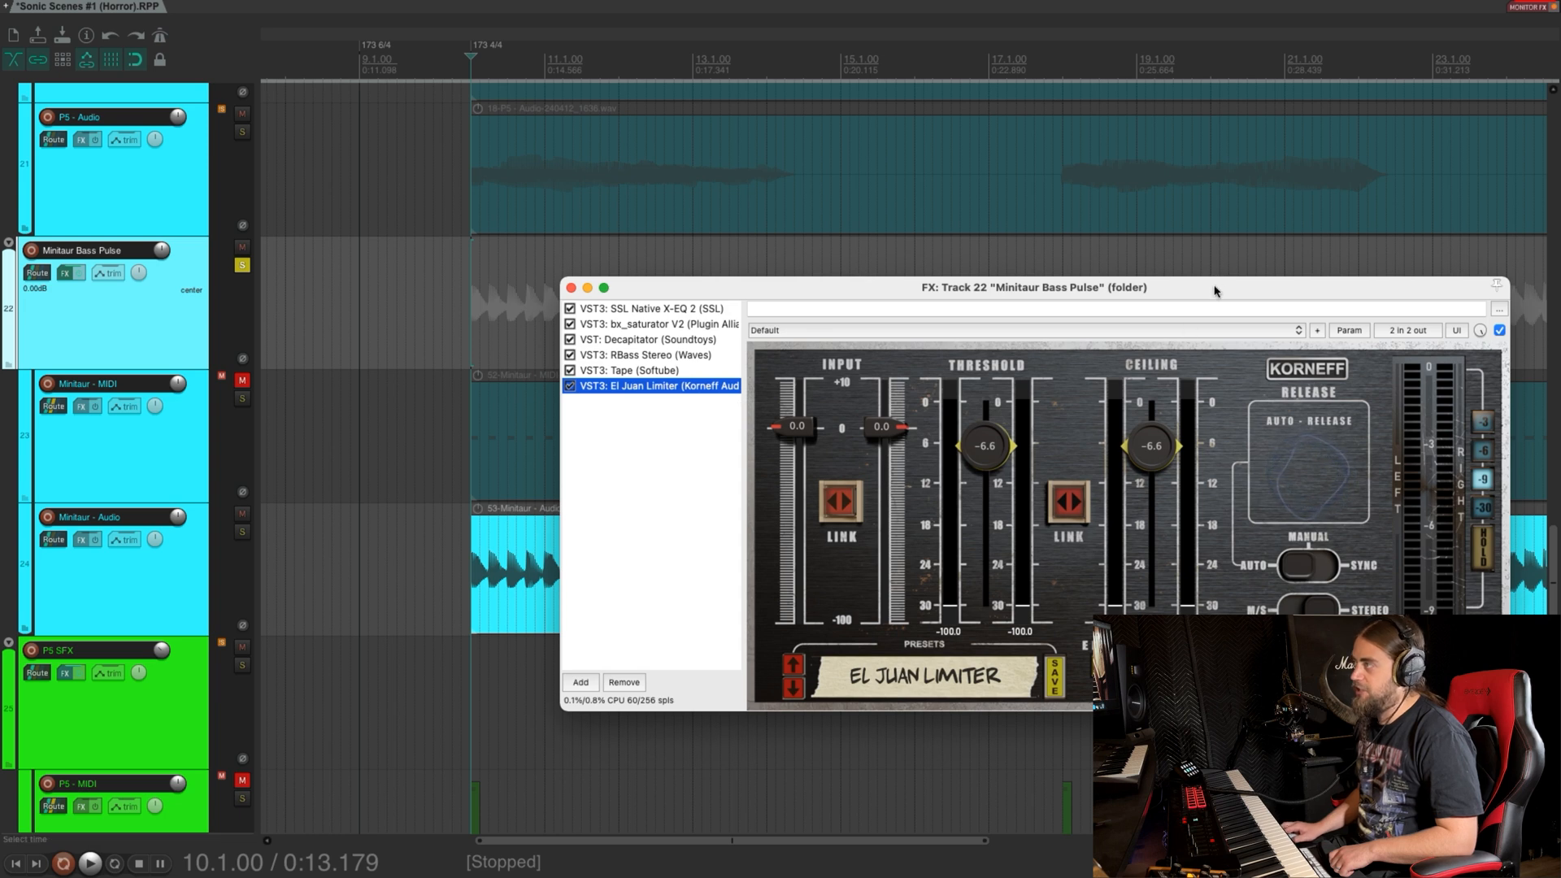
pyautogui.moveTo(1217, 291); pyautogui.dragTo(1160, 286)
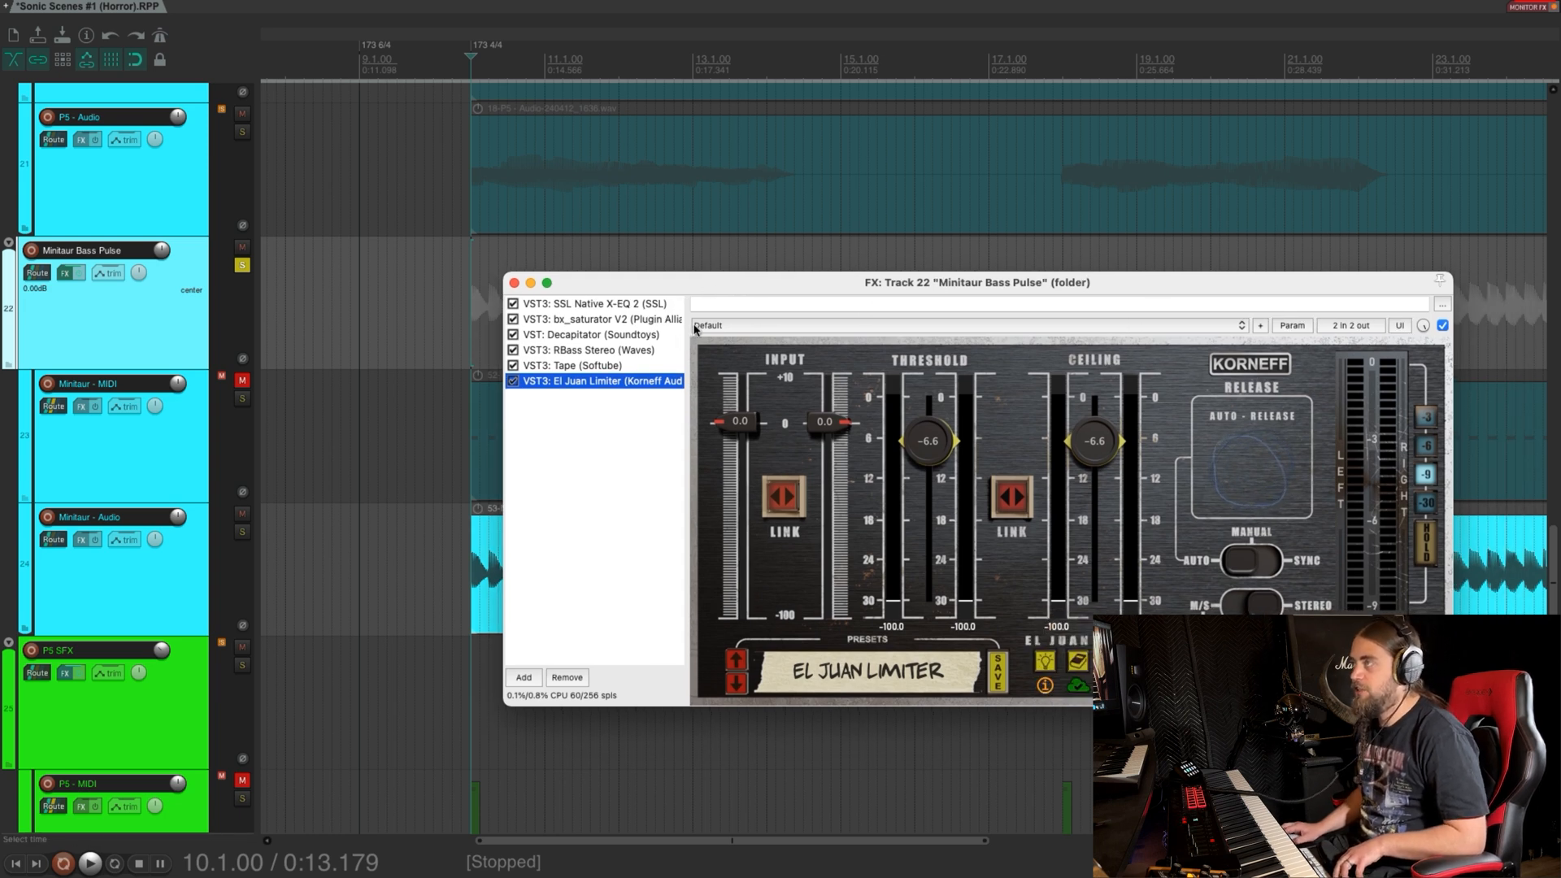
pyautogui.press('space')
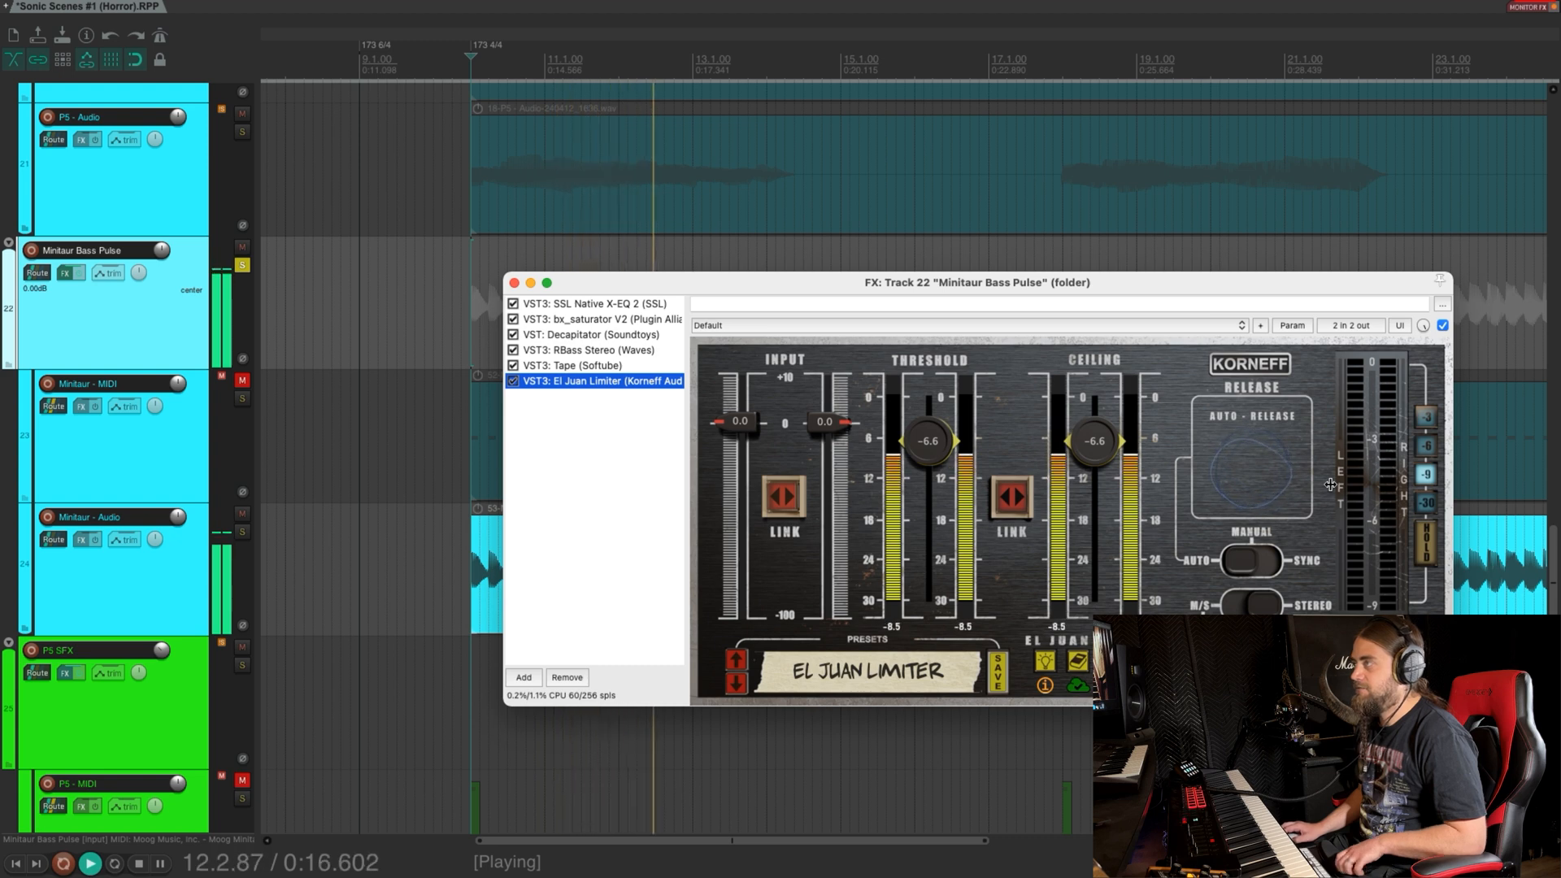
pyautogui.press('space')
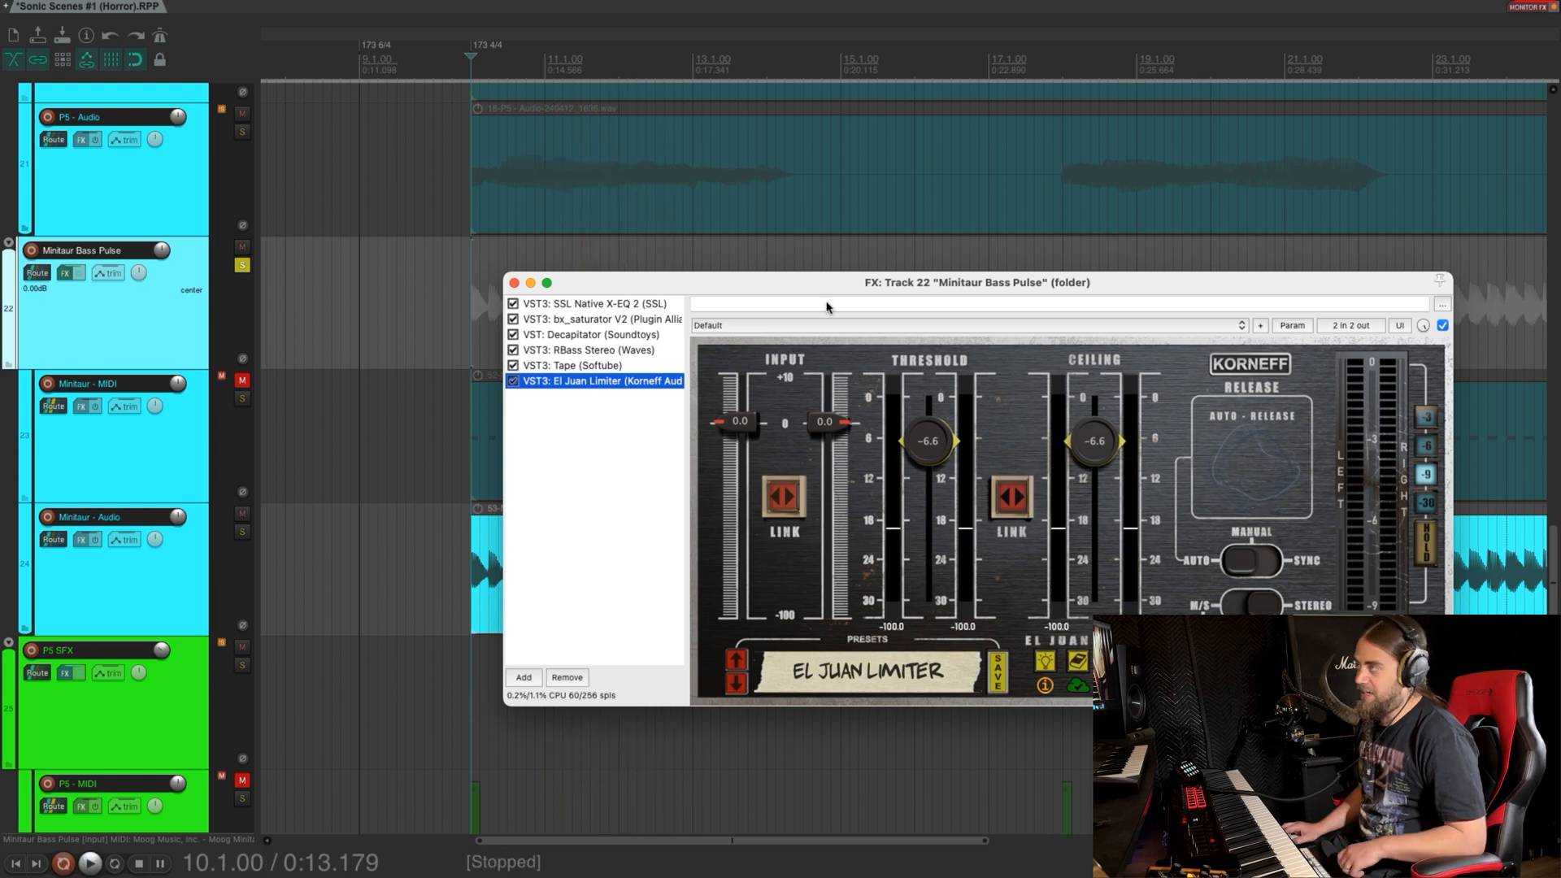
# Close the Minitaur Bass Pulse effects chain, unsolo the track and shrink all tracks to minimum height
pyautogui.moveTo(863, 283); pyautogui.dragTo(815, 271)
pyautogui.click(467, 271)
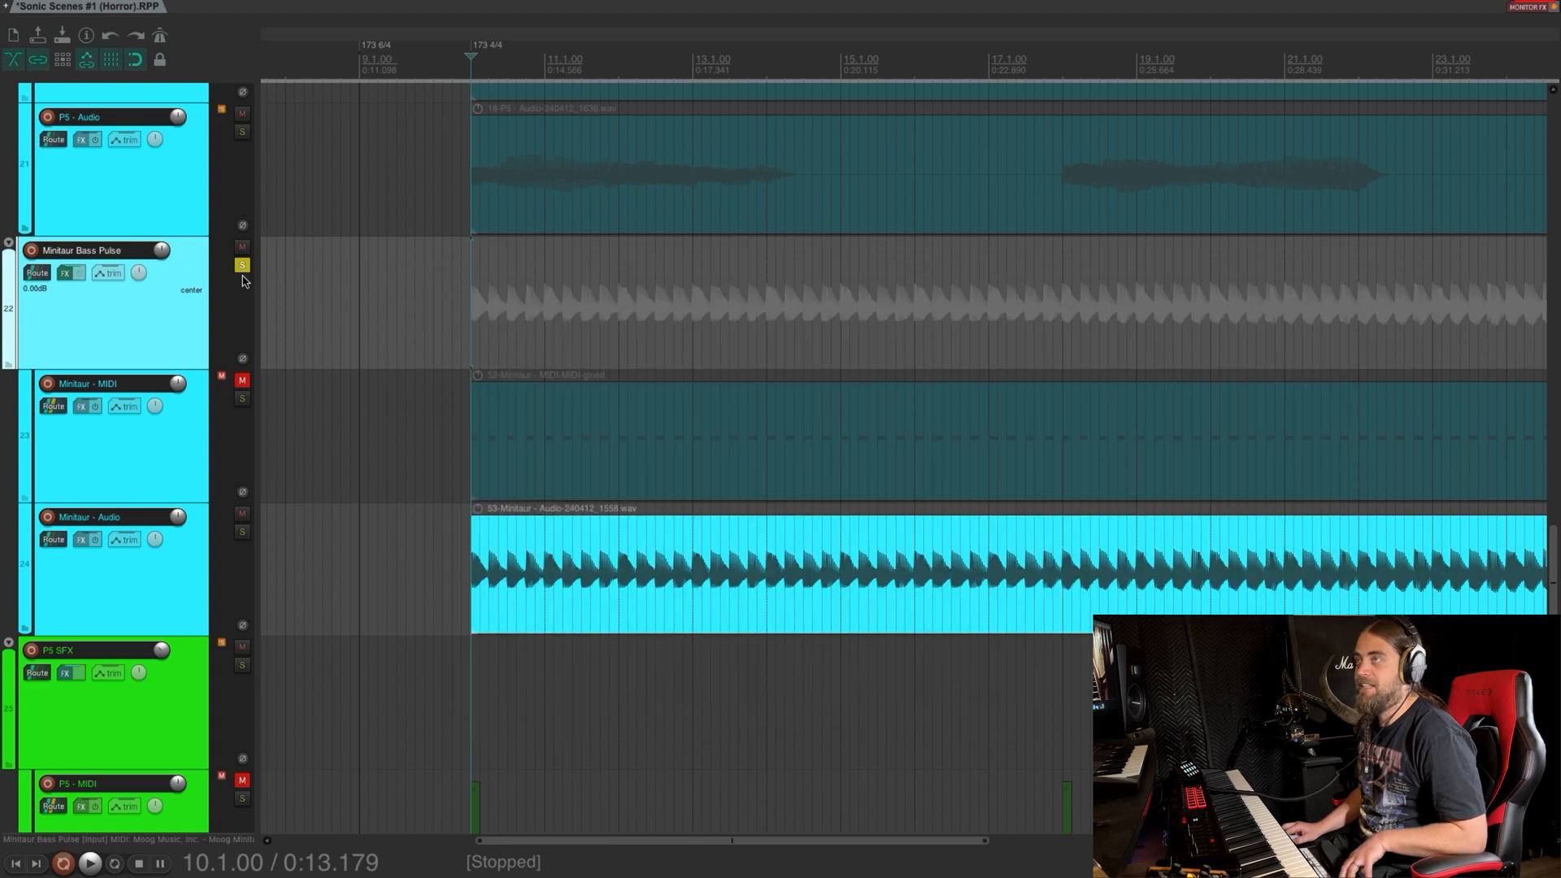
pyautogui.click(242, 265)
pyautogui.press('`')
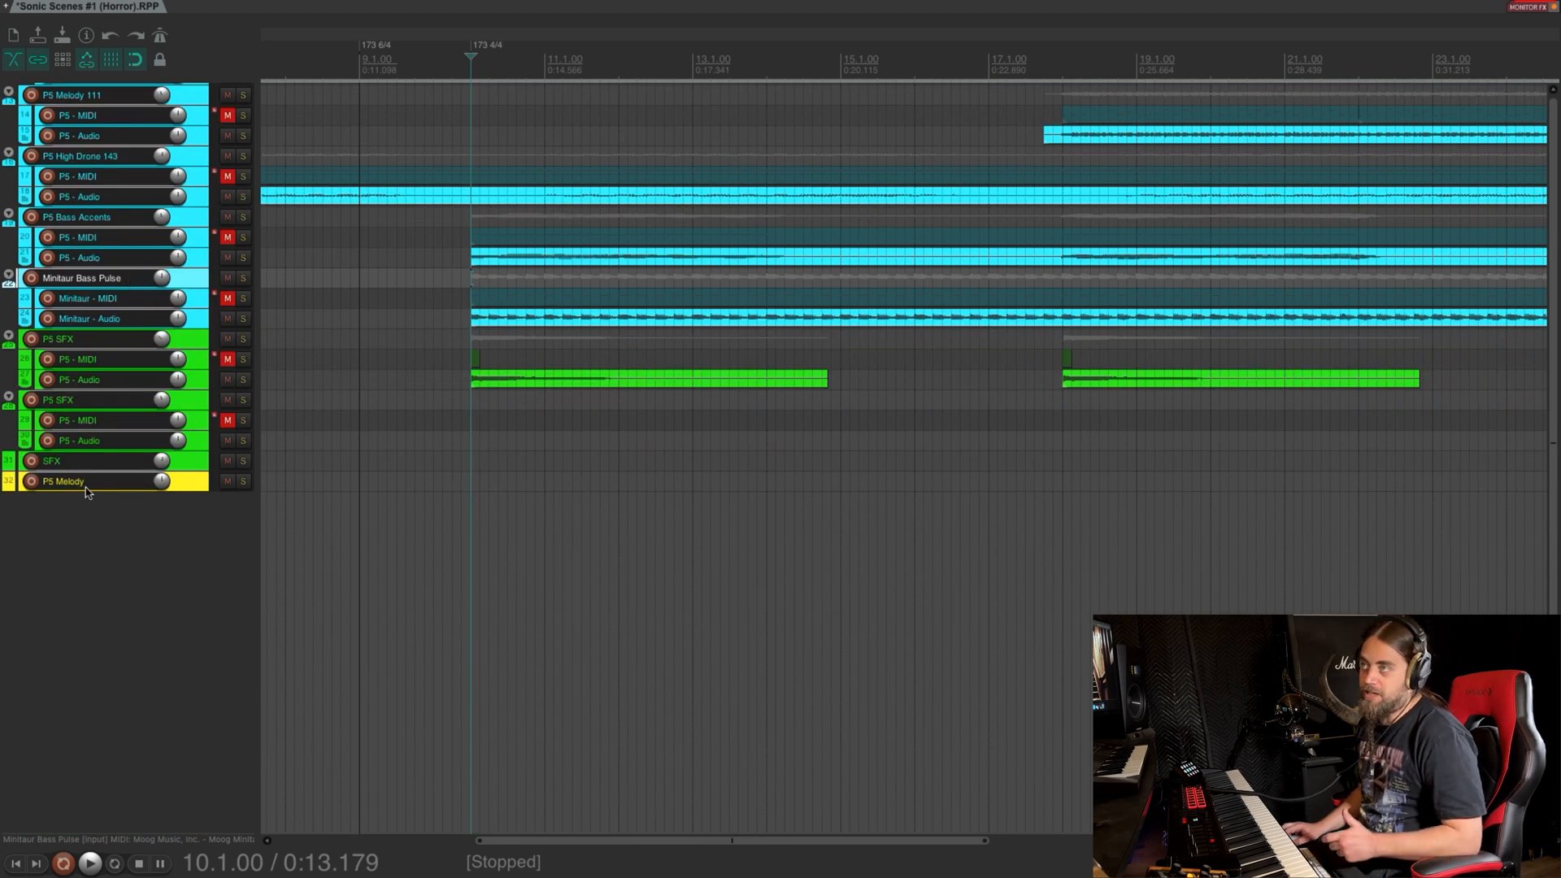
# Enlarge the P5 Melody 111 folder track so that its routing and effects controls are accessible
pyautogui.scroll(3, 62, 562)
pyautogui.scroll(1, 62, 563)
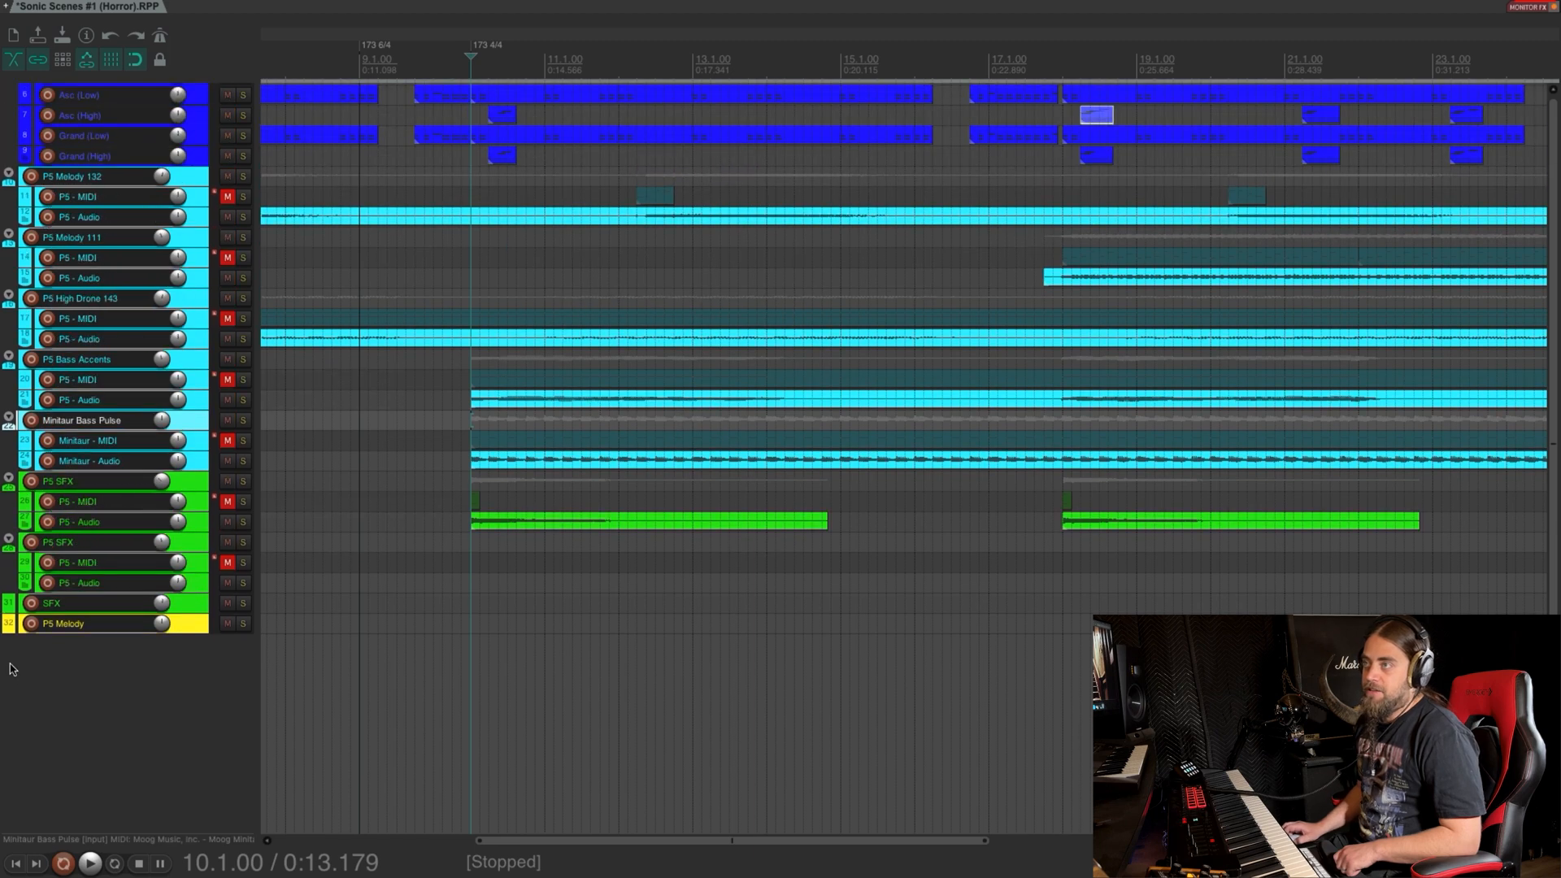
pyautogui.scroll(3, 79, 601)
pyautogui.hscroll(-5, 79, 600)
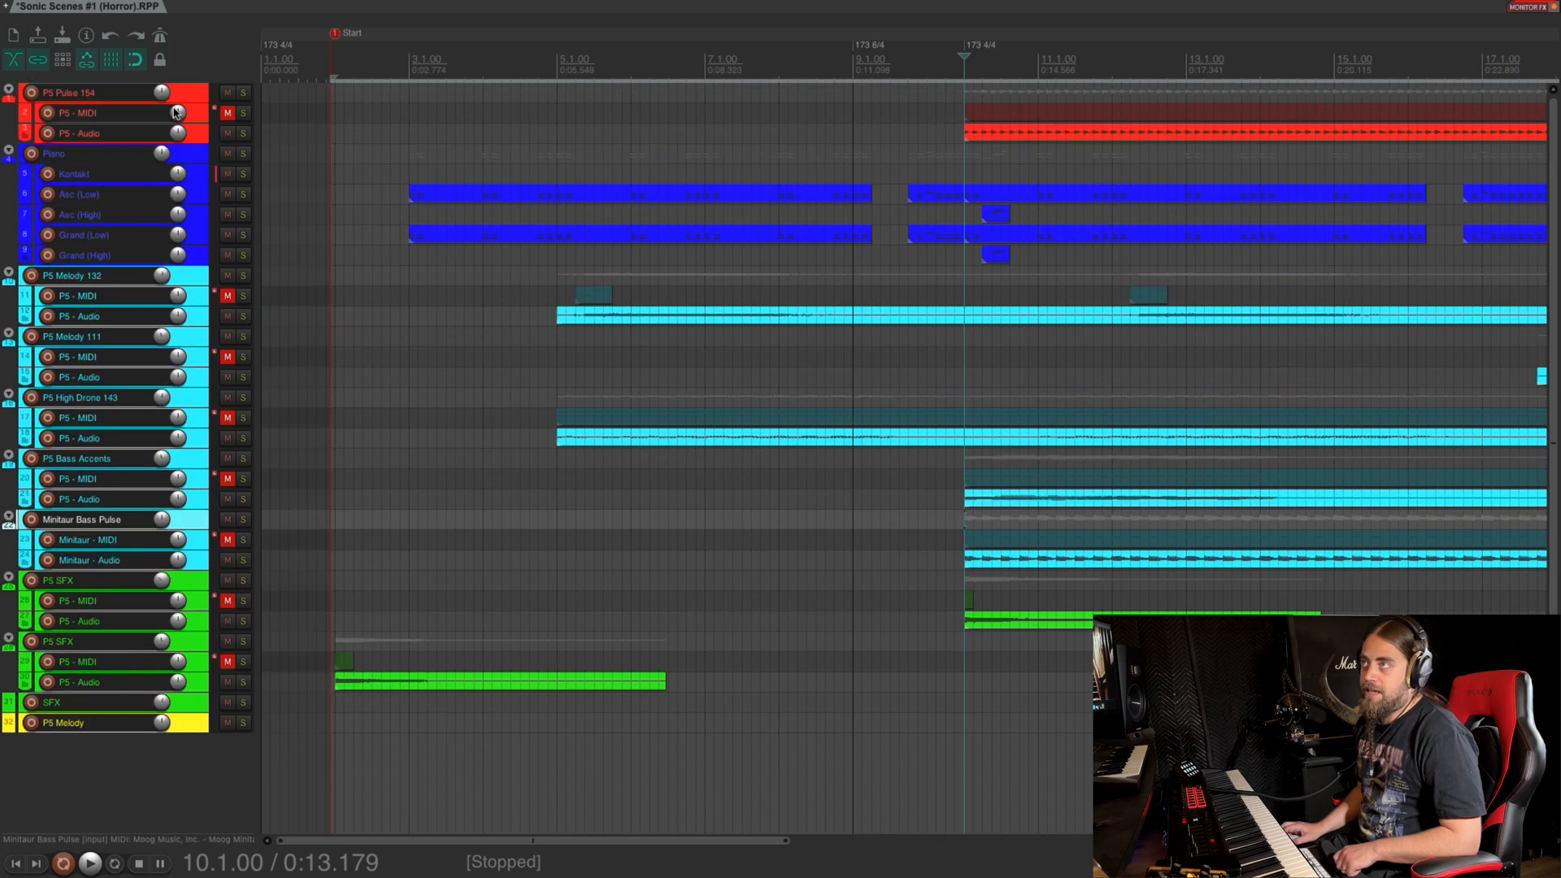
pyautogui.scroll(-3, 1015, 374)
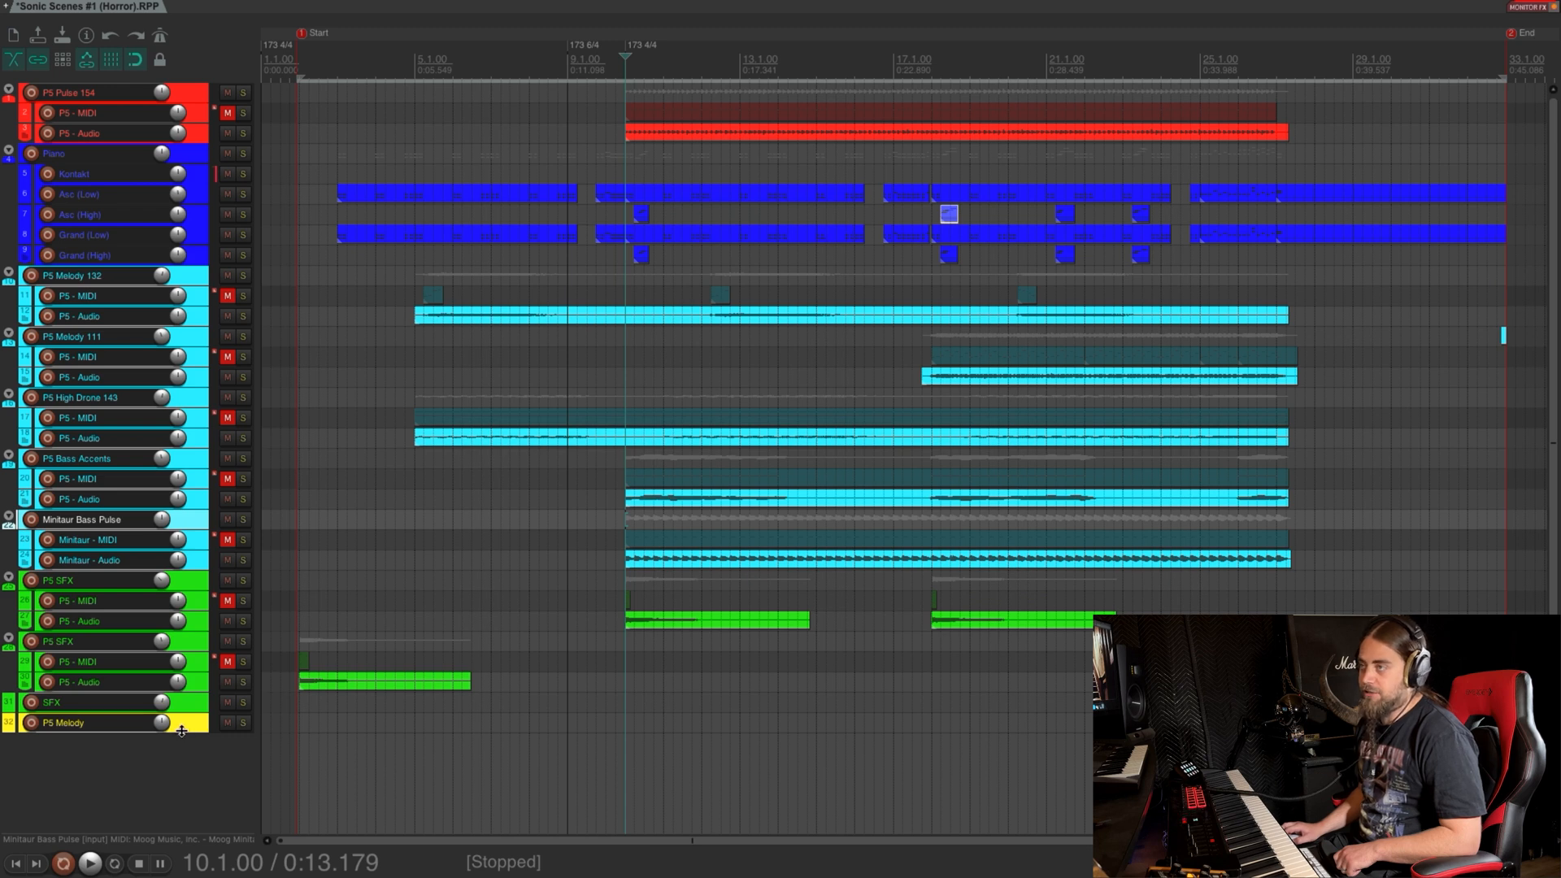
pyautogui.click(199, 344)
pyautogui.moveTo(199, 345); pyautogui.dragTo(199, 429)
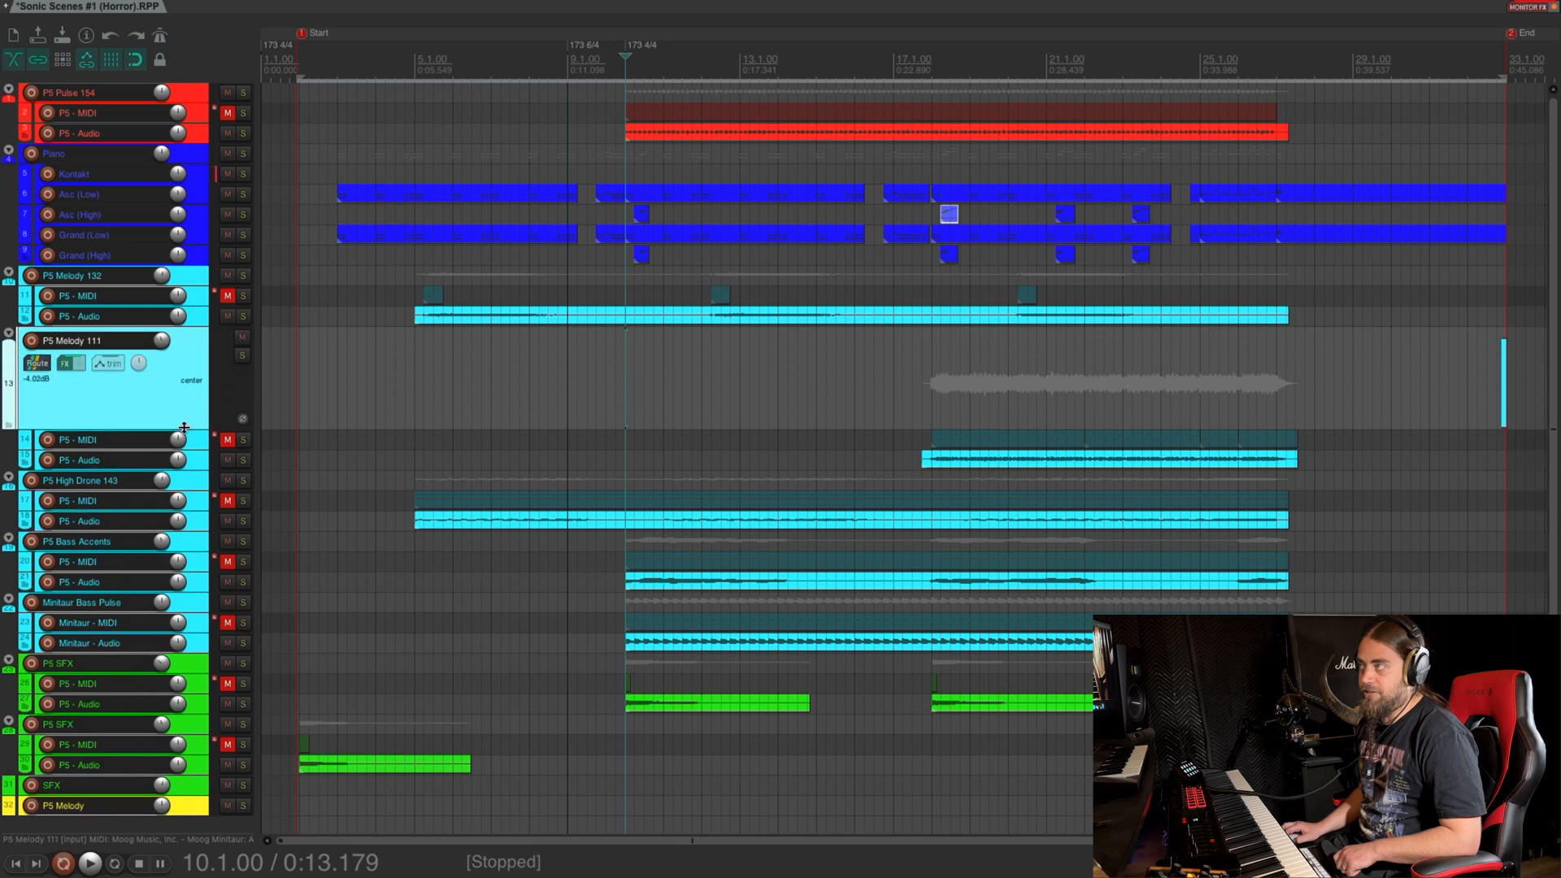
# Examine P5 Melody 111's send to the P5 Melody track and the list of available send destinations, and close its routing window
pyautogui.click(38, 364)
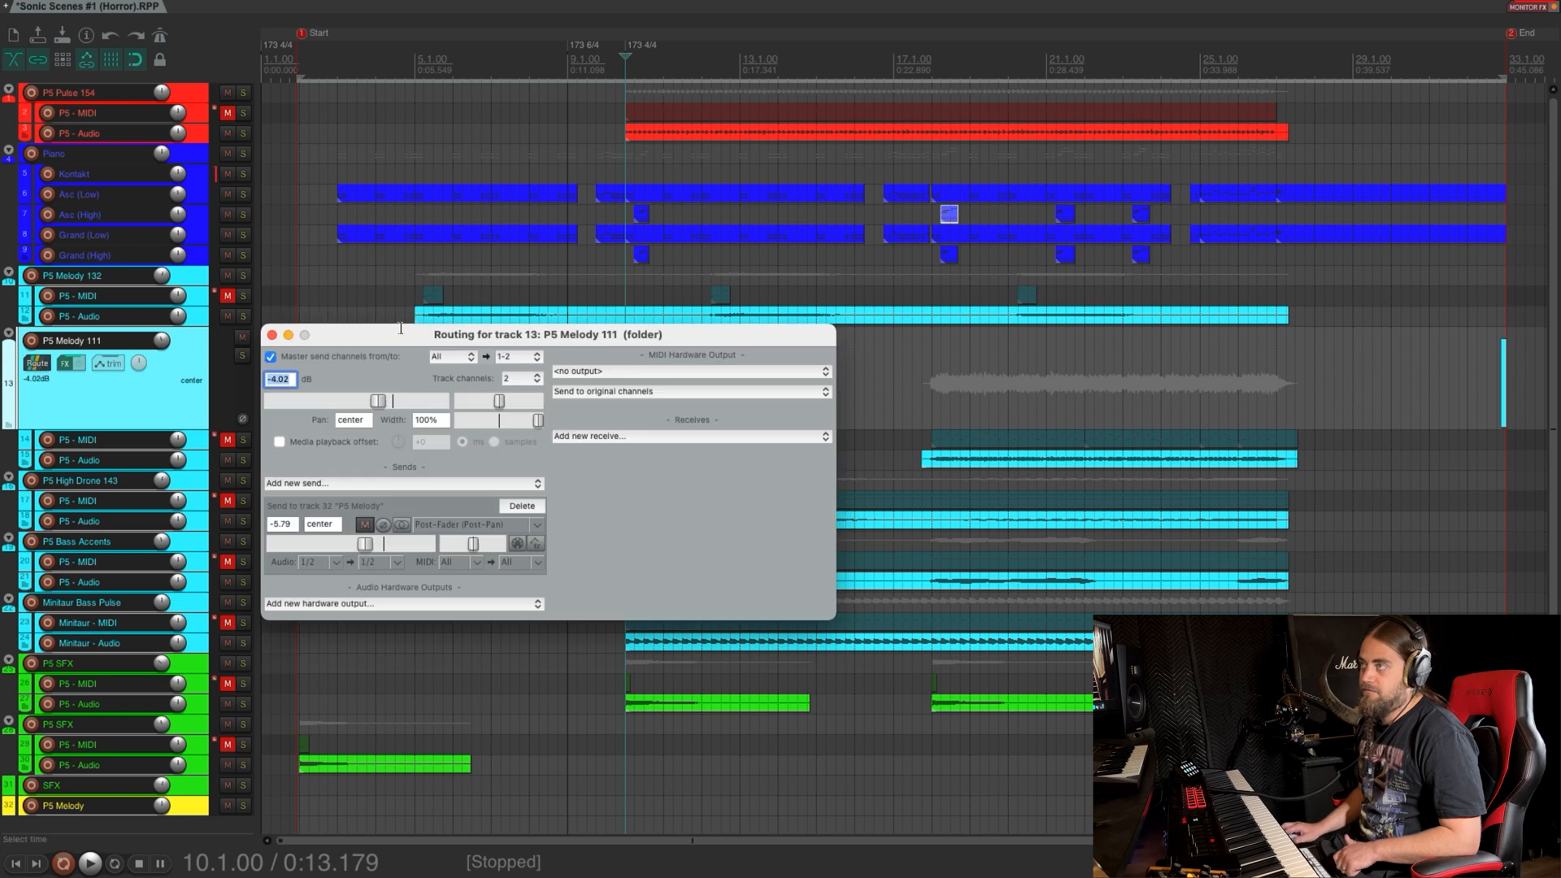
pyautogui.click(37, 367)
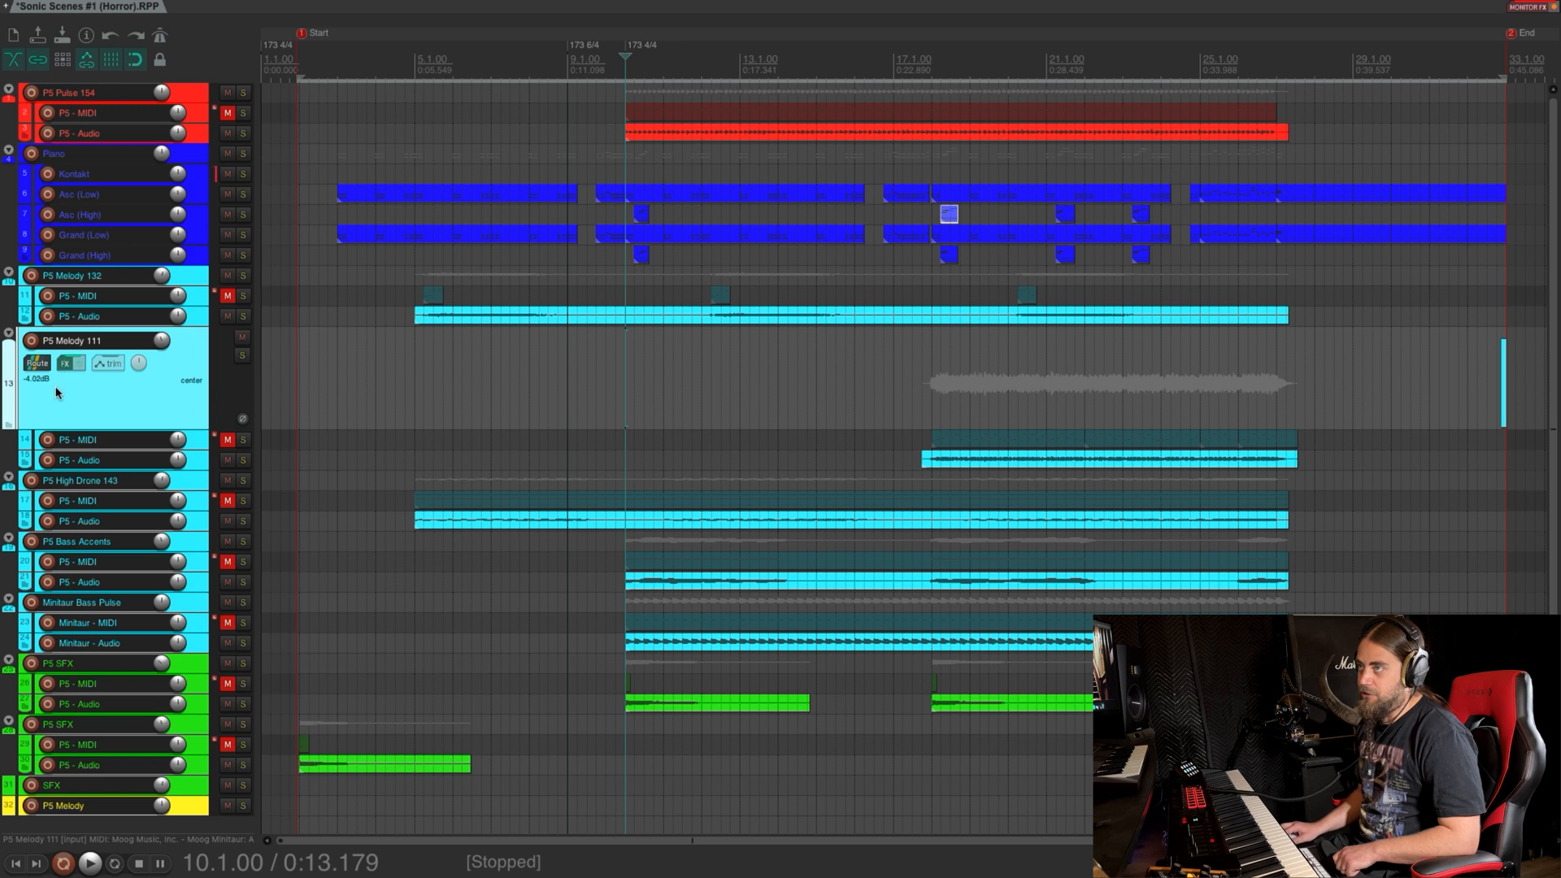
pyautogui.click(37, 362)
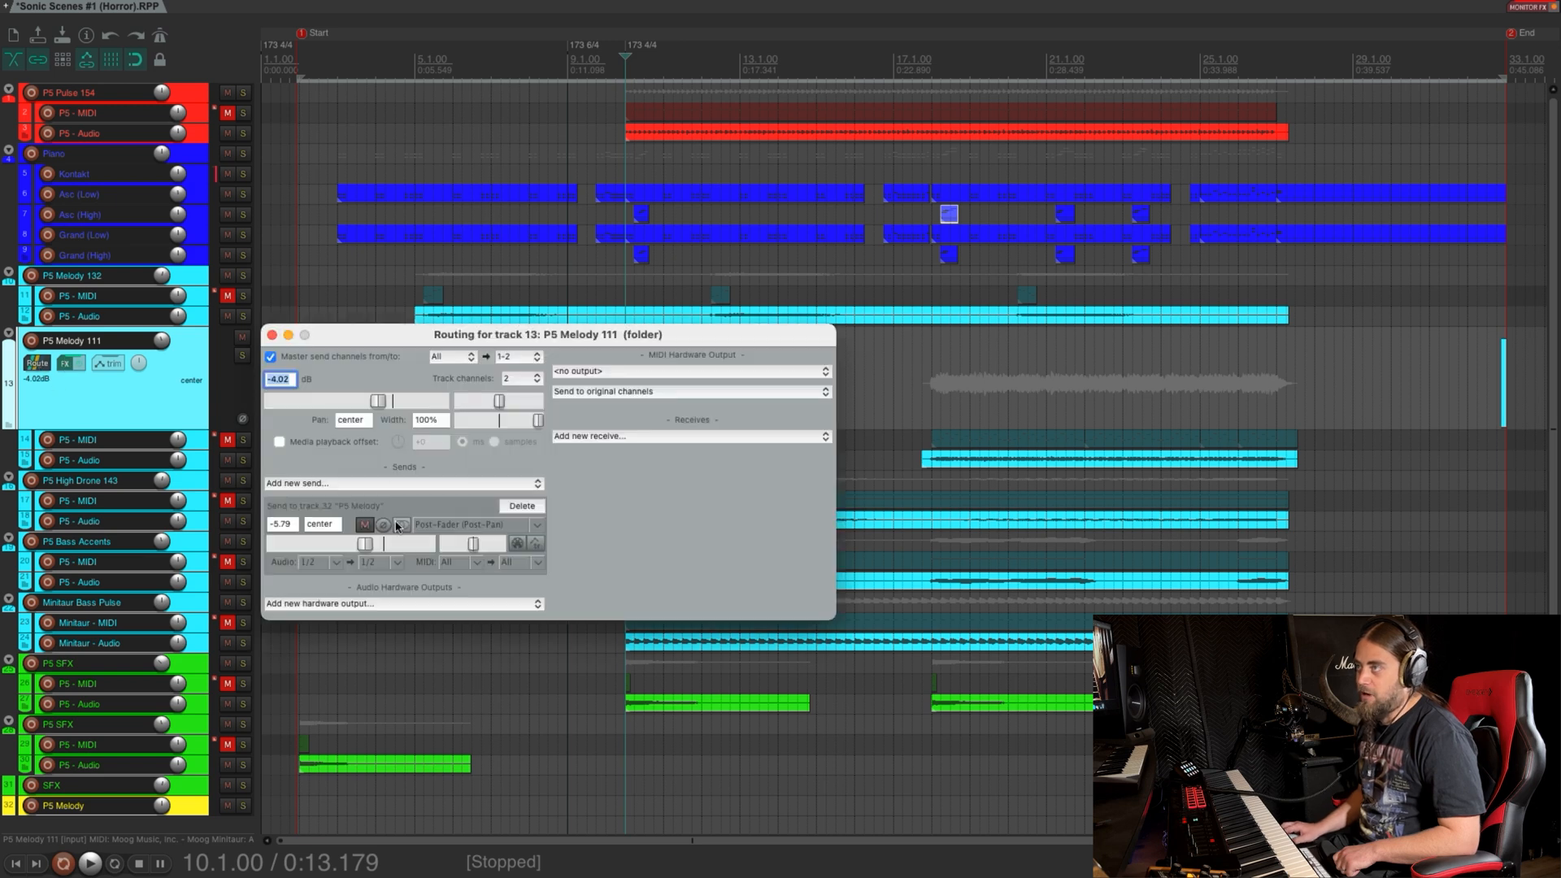
pyautogui.click(446, 486)
pyautogui.scroll(-3, 383, 655)
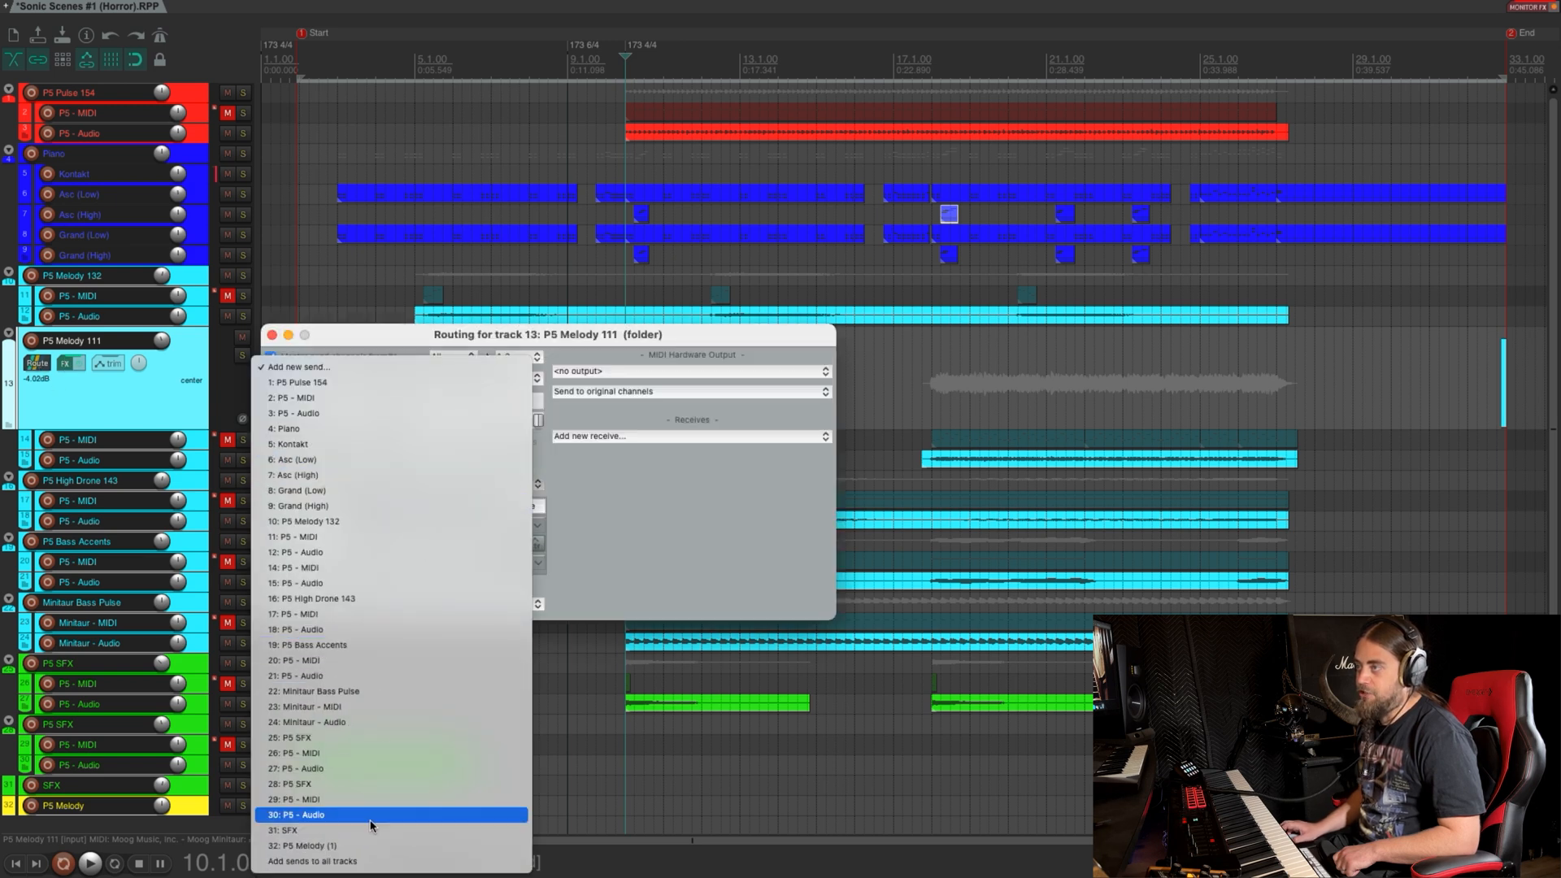
pyautogui.click(366, 845)
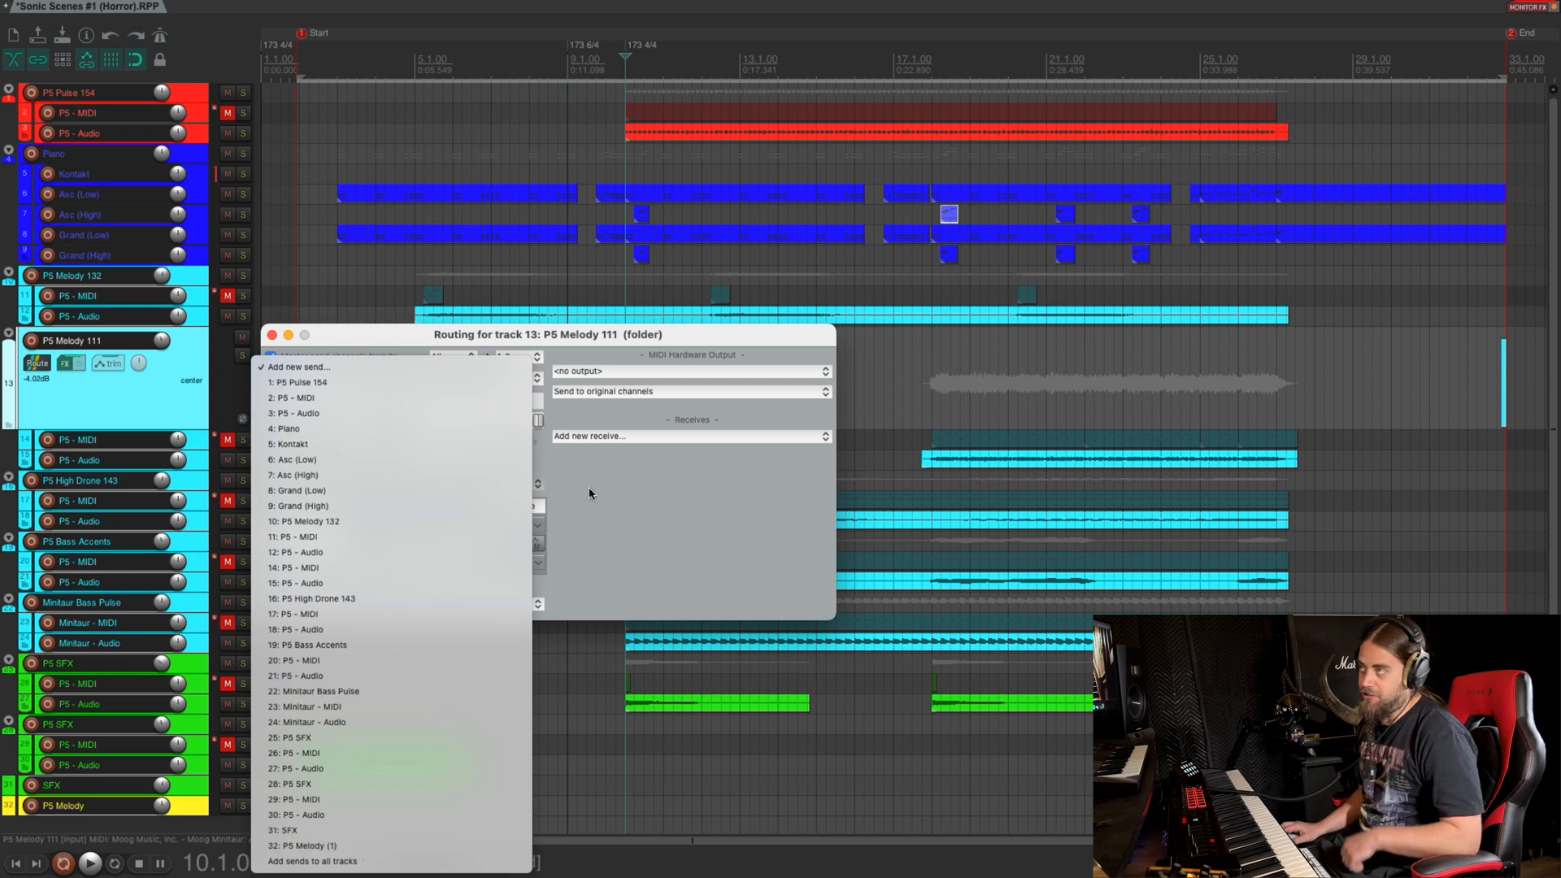
pyautogui.click(272, 335)
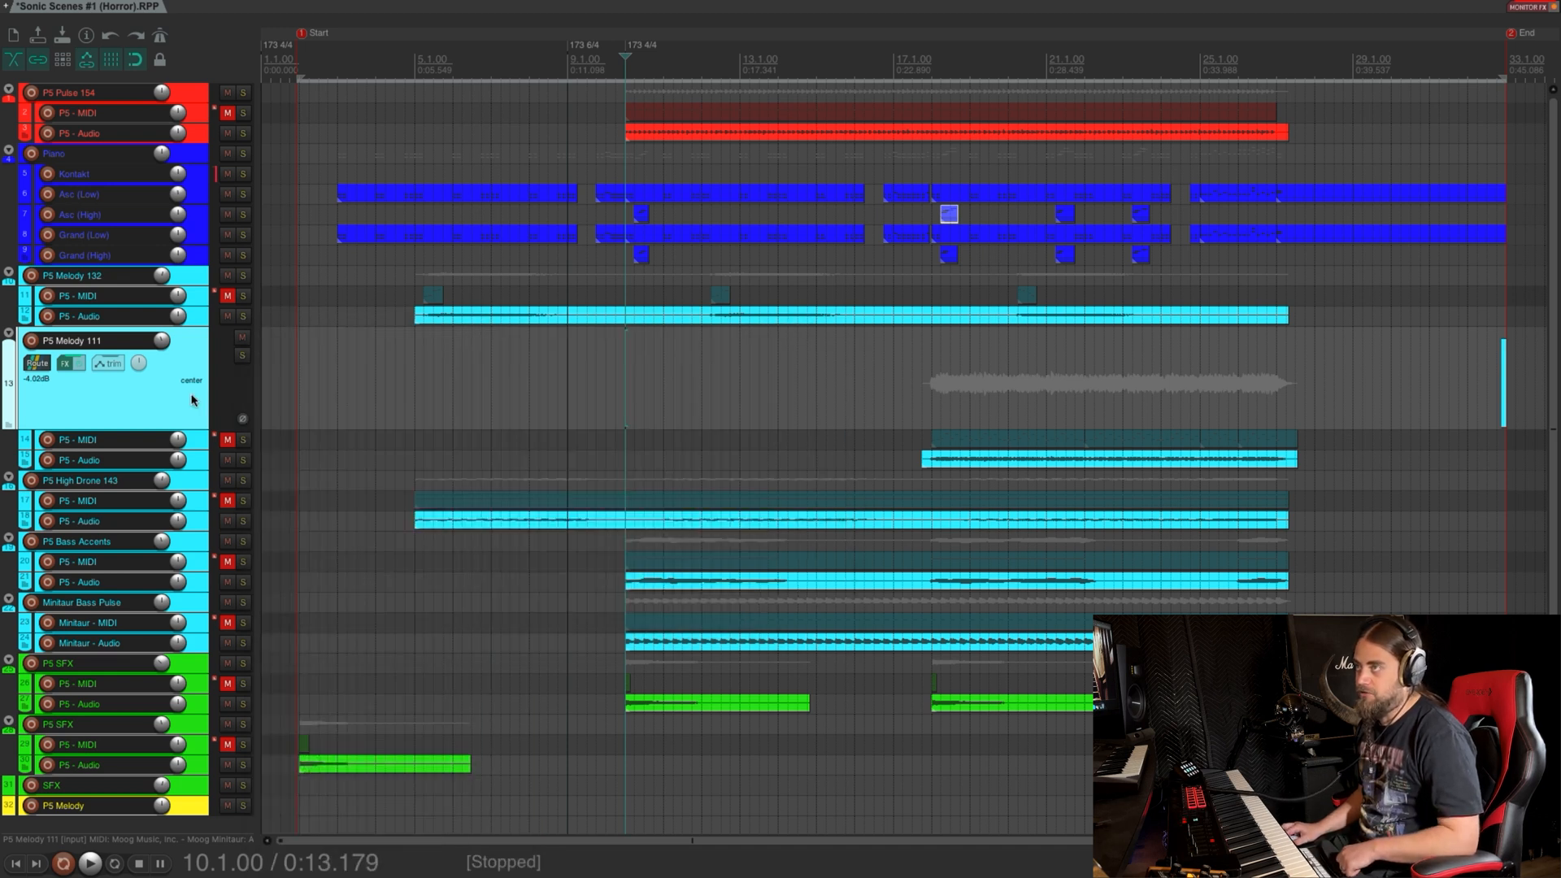
# Return the P5 Melody 111 track to minimum height and enlarge the P5 Melody send track to expose its effects controls
pyautogui.doubleClick(152, 415)
pyautogui.click(186, 722)
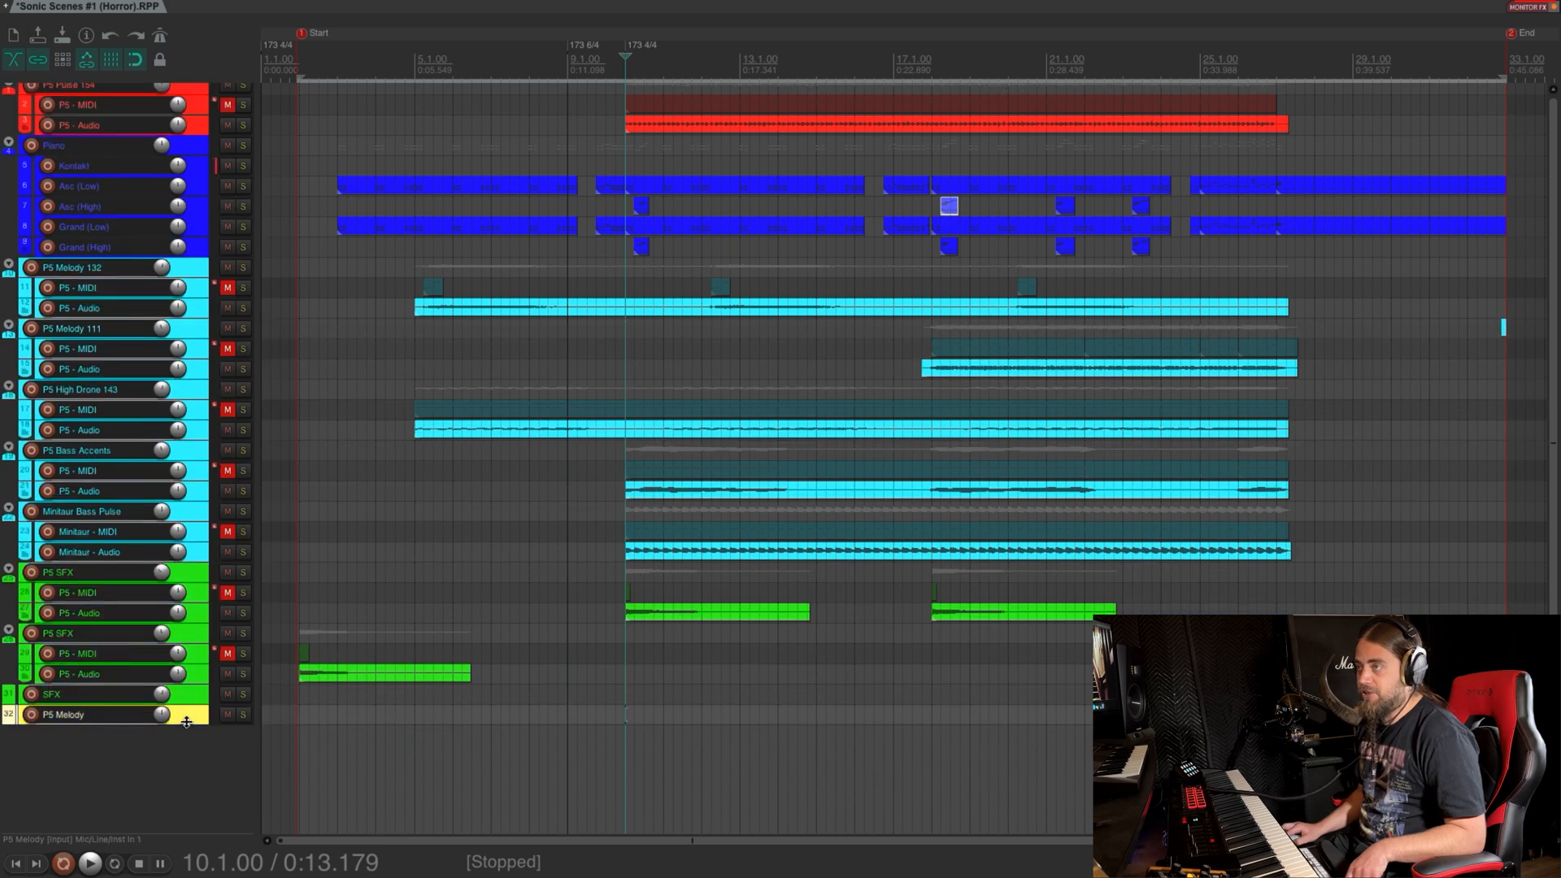
pyautogui.moveTo(188, 725); pyautogui.dragTo(188, 778)
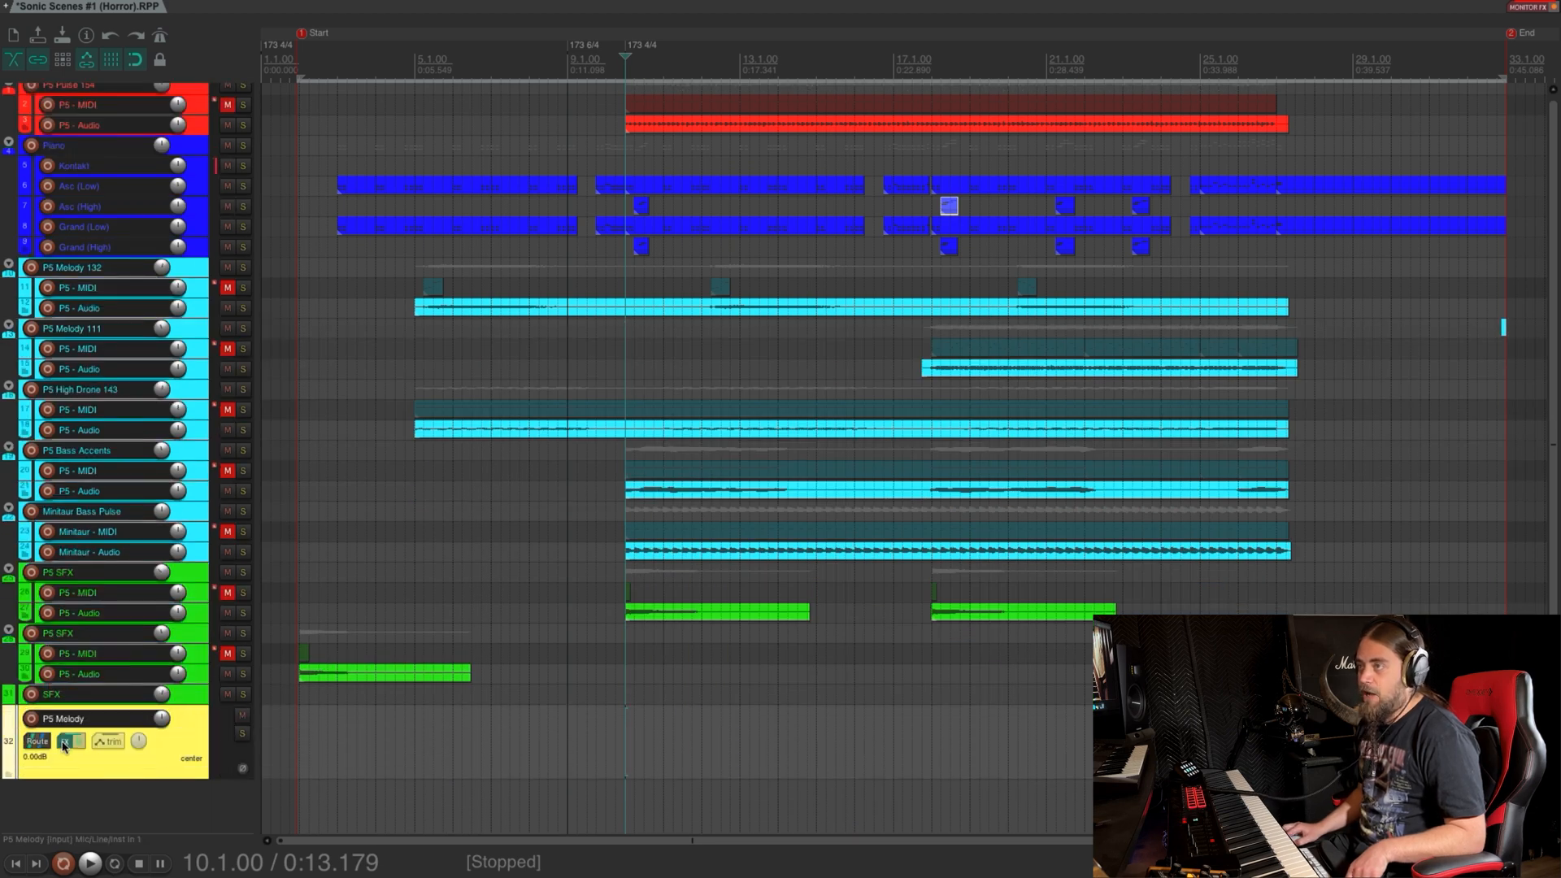
# Examine the P5 Melody track's Blackhole reverb and the low-cut and high-cut bands of SSL Native X-EQ 2, and close its effects chain
pyautogui.hotkey('shift', 'f')
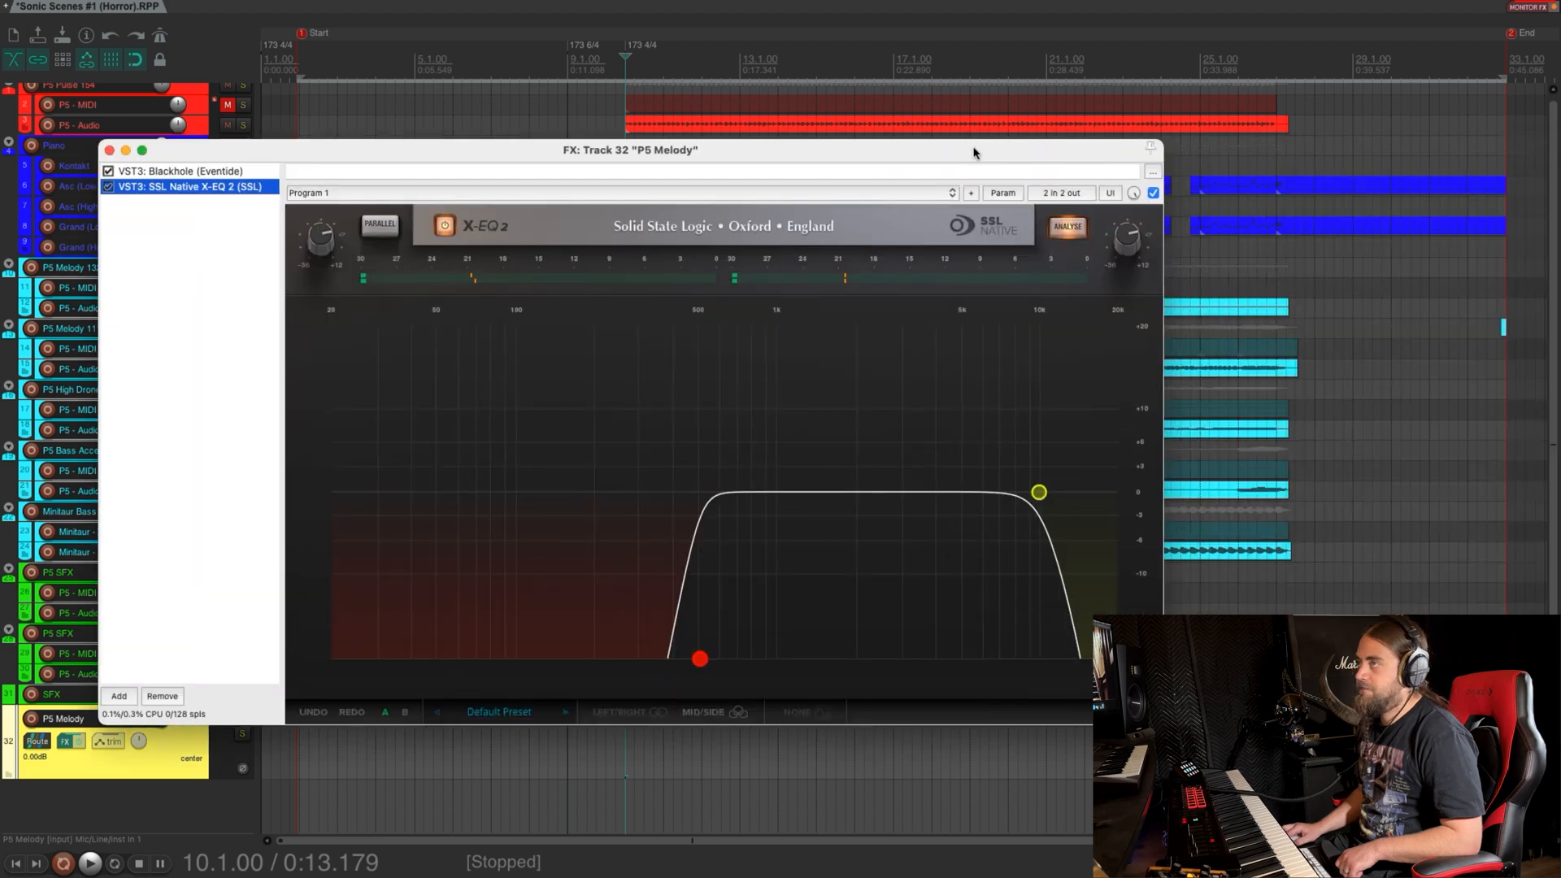
pyautogui.click(166, 173)
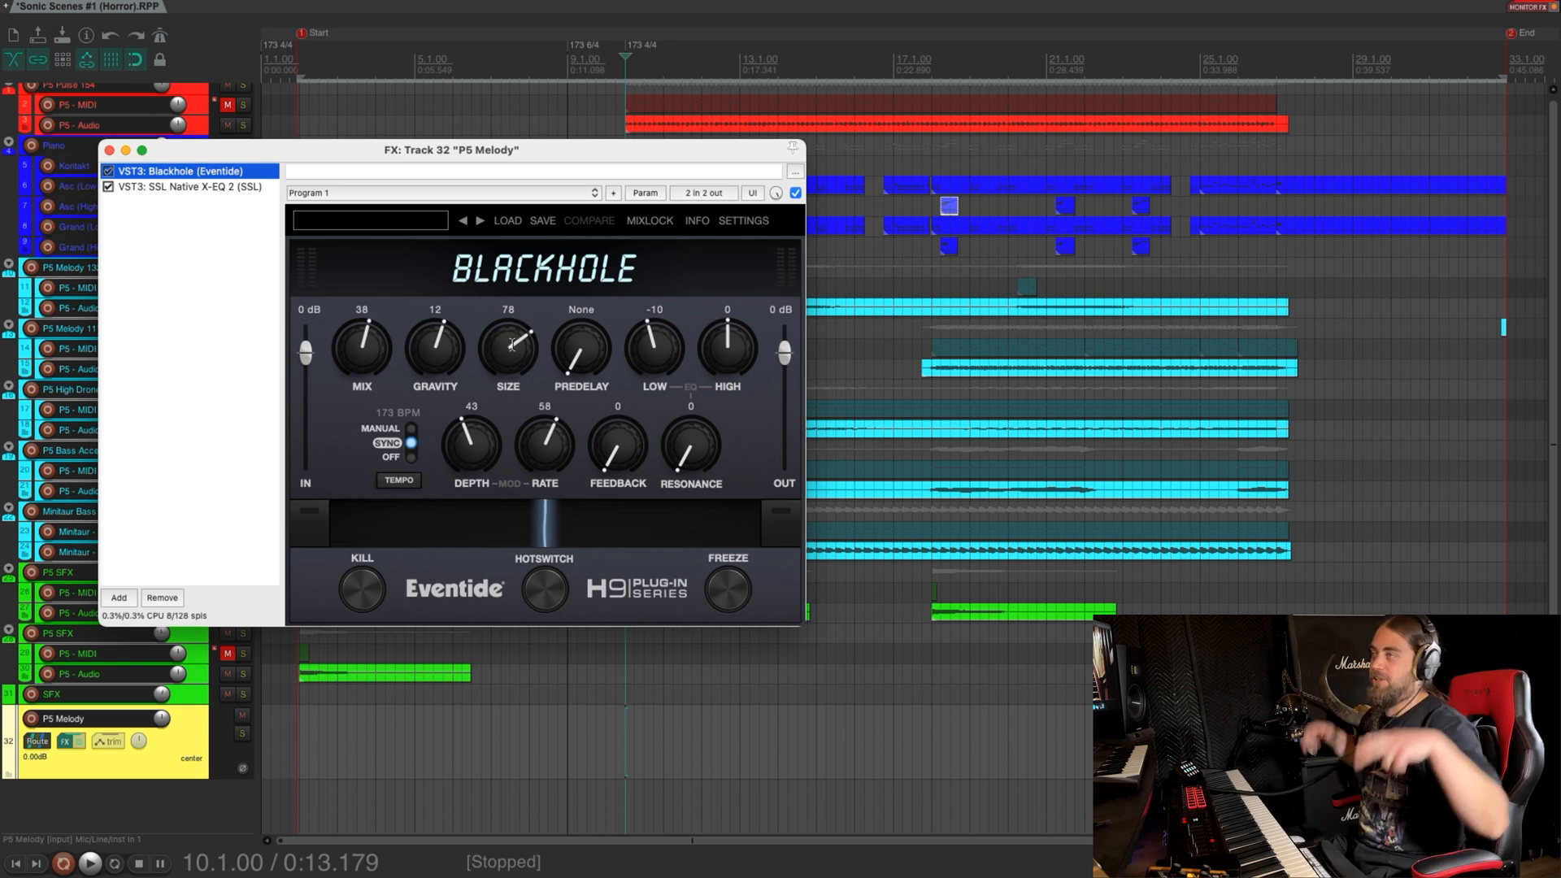
pyautogui.click(182, 187)
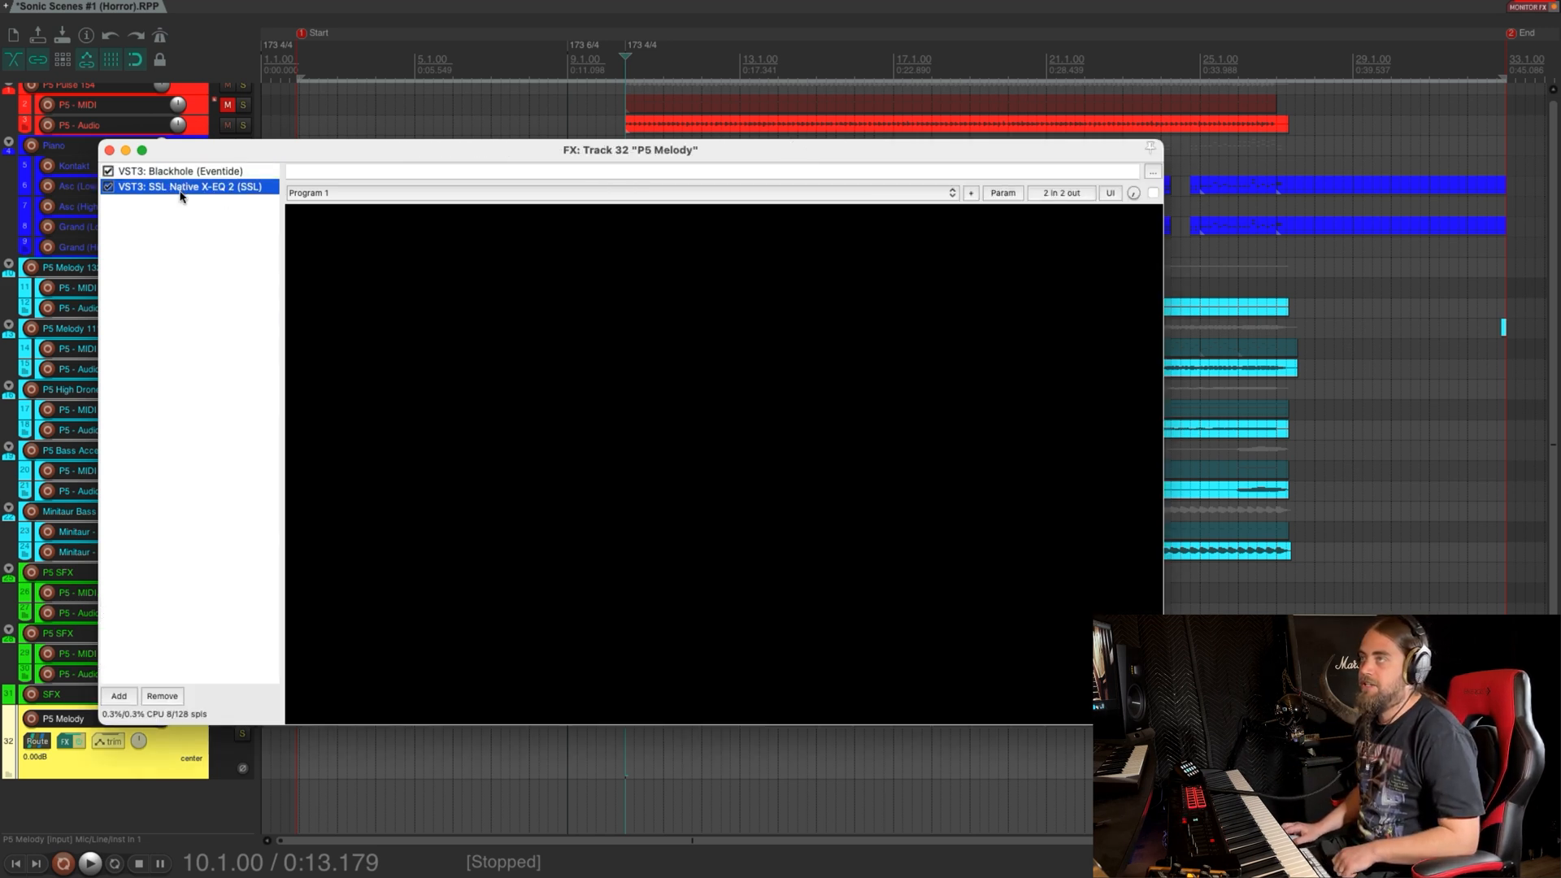
pyautogui.moveTo(370, 156); pyautogui.dragTo(329, 138)
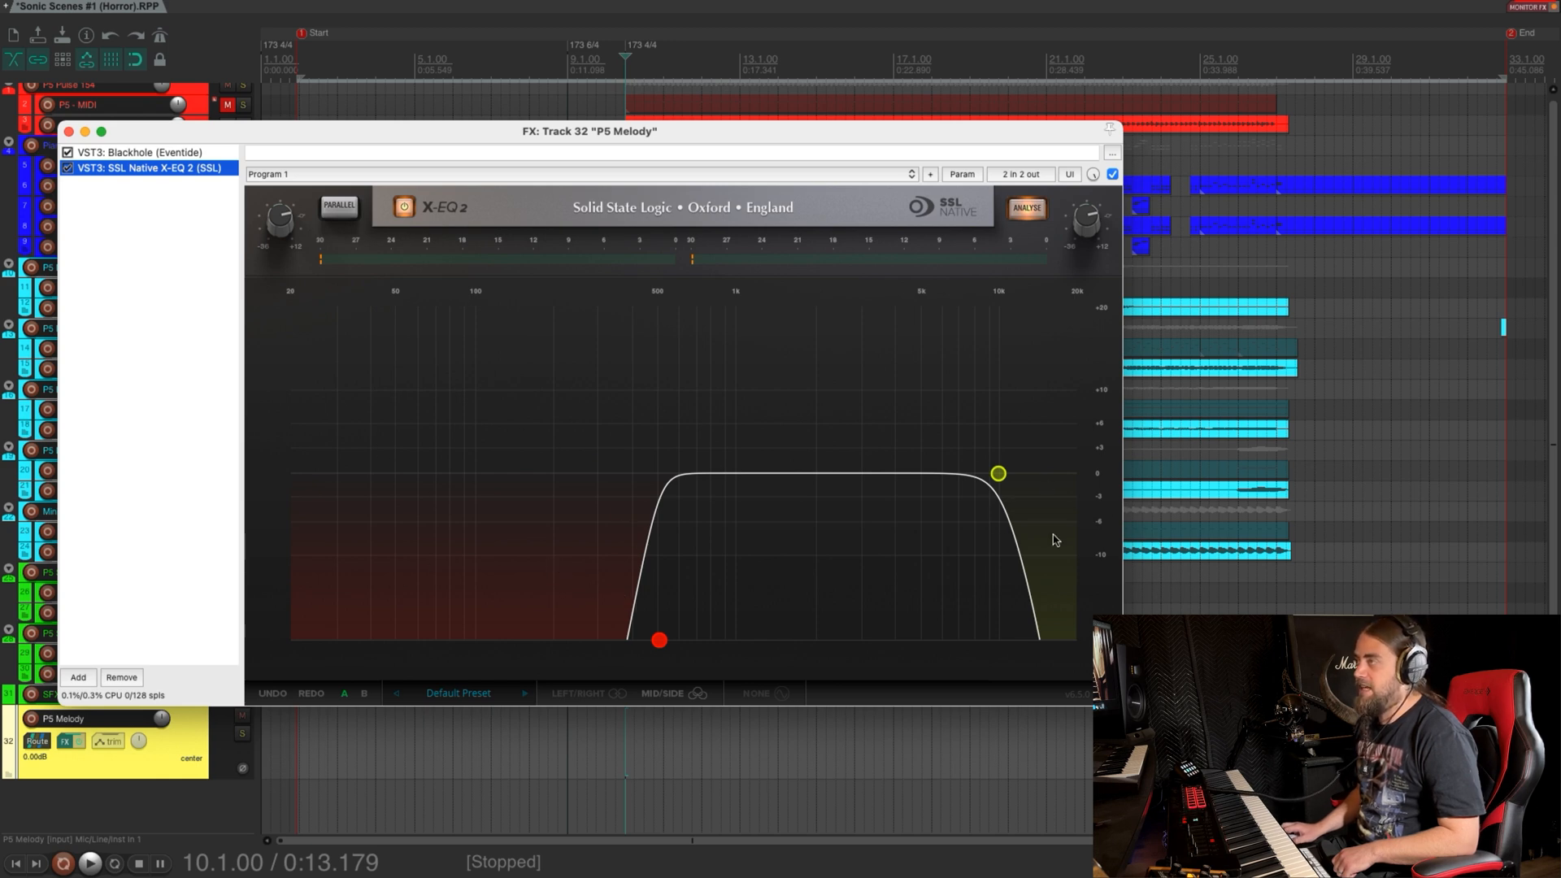
pyautogui.click(659, 640)
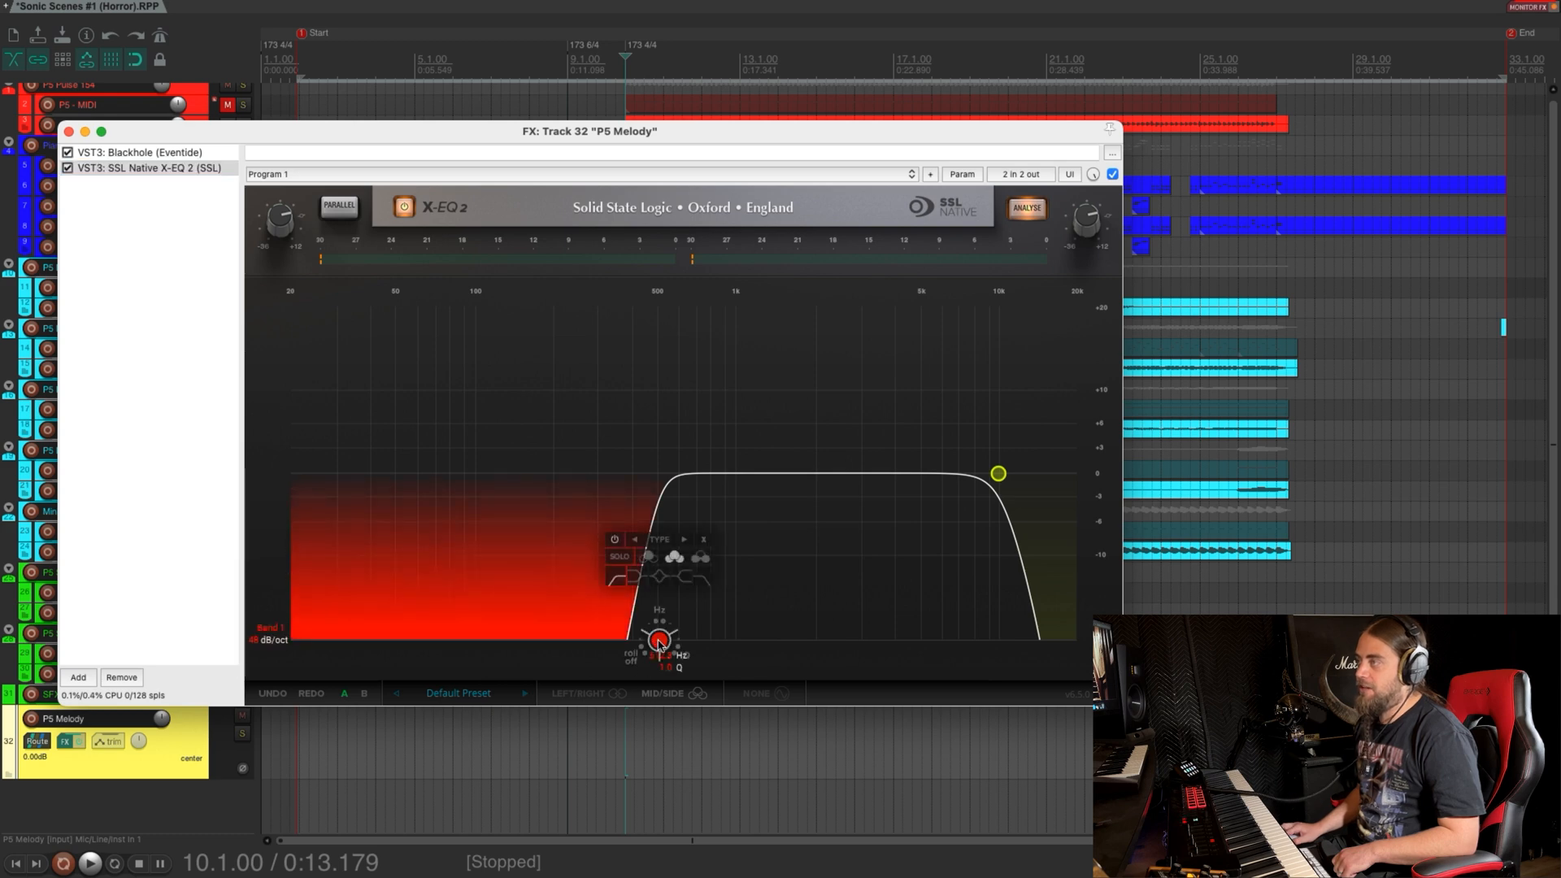
pyautogui.click(998, 473)
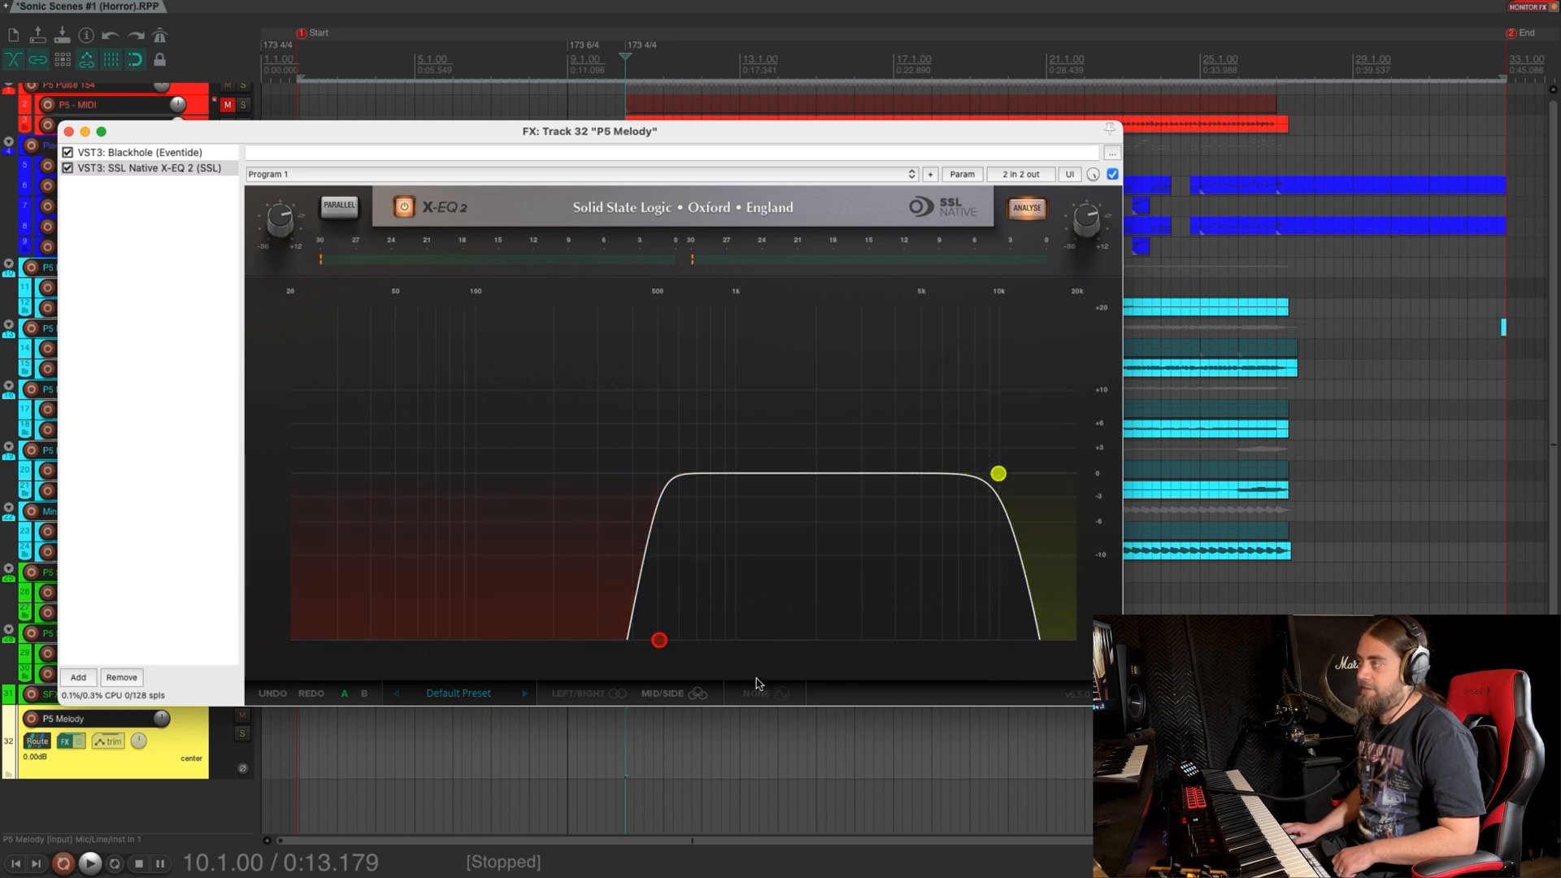
pyautogui.click(69, 131)
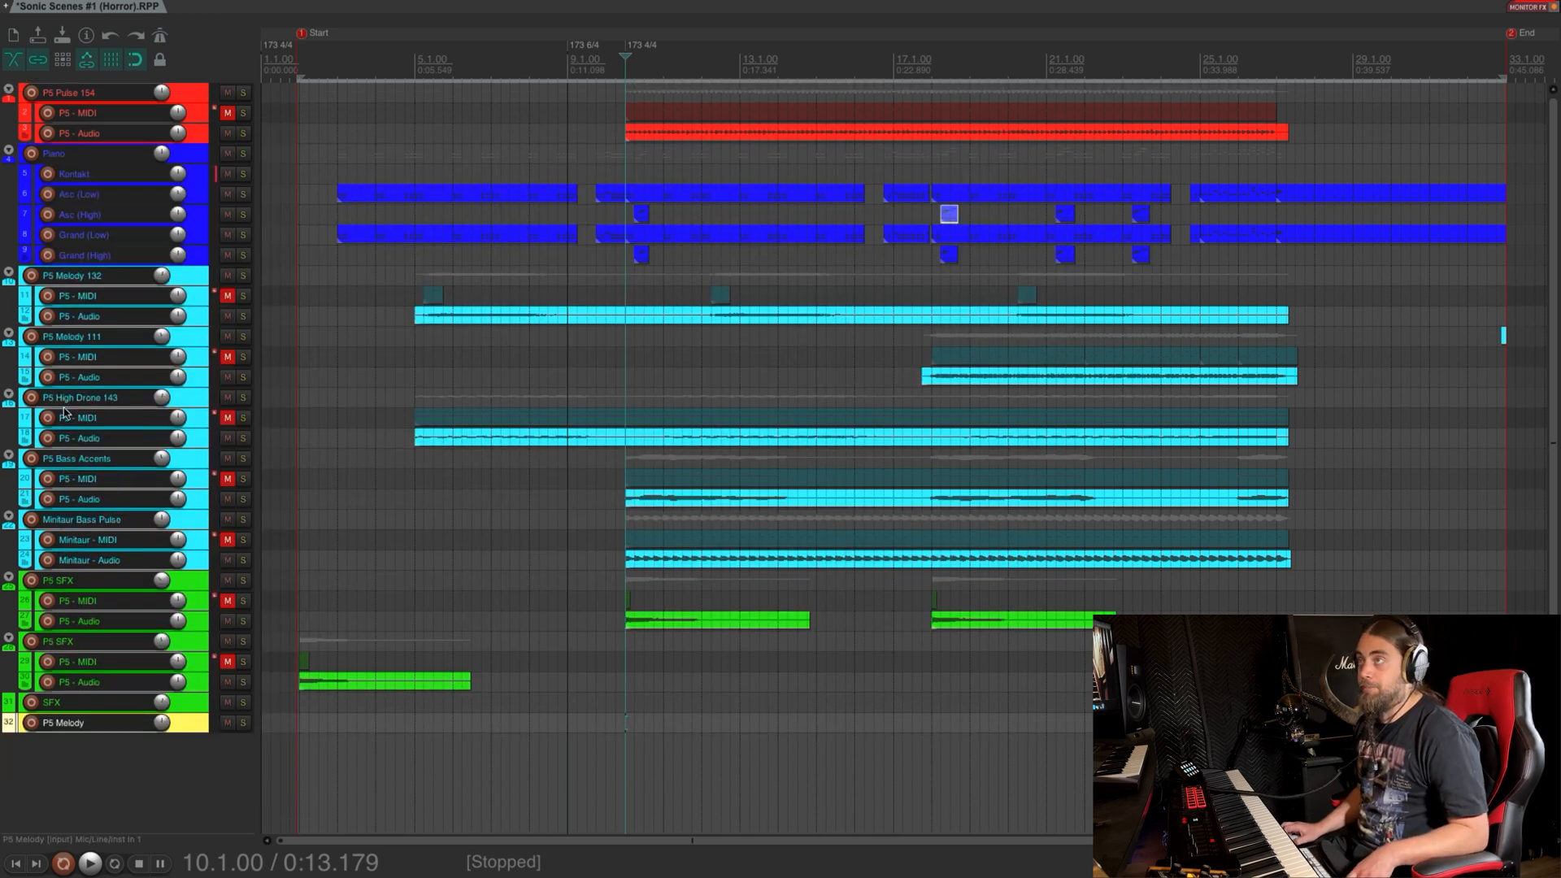
# Solo the P5 Pulse 154 folder track and play it from bar 10, stopping playback after listening
pyautogui.click(243, 92)
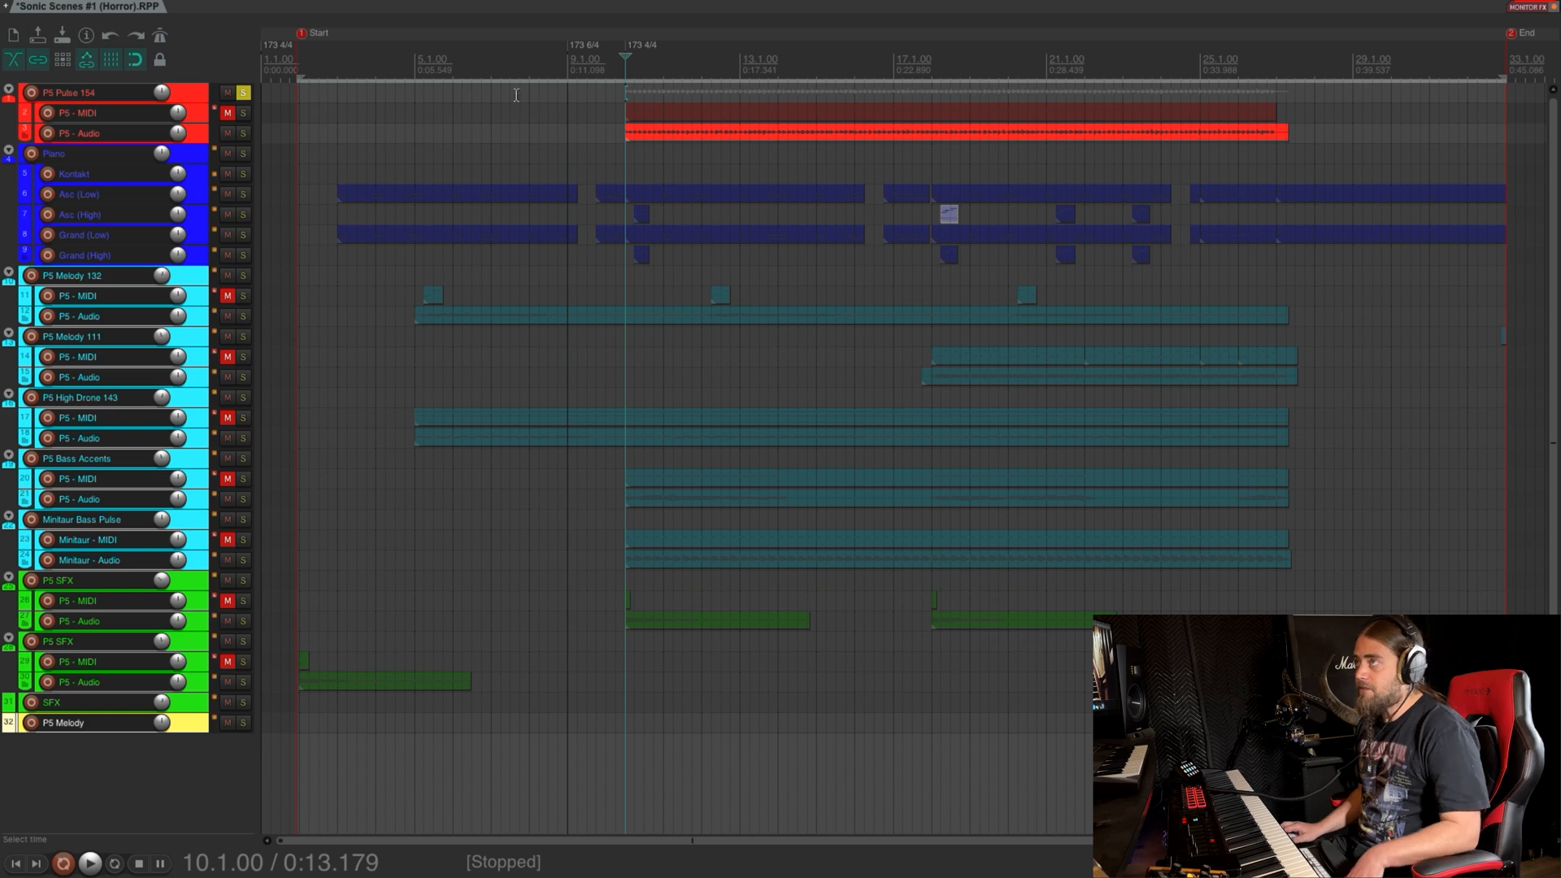
pyautogui.press('space')
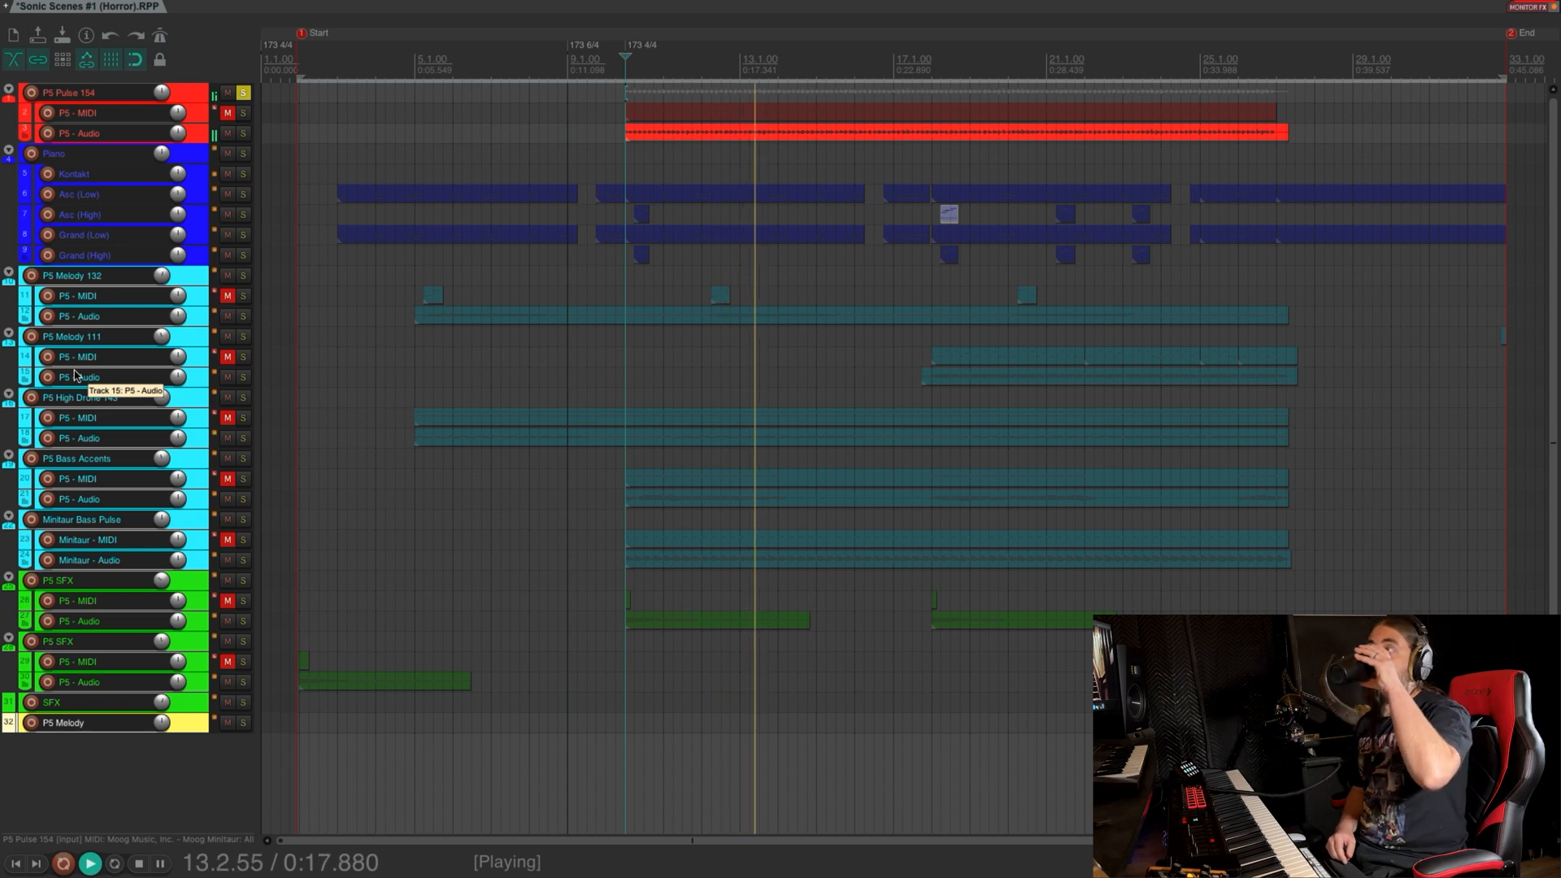
pyautogui.press('space')
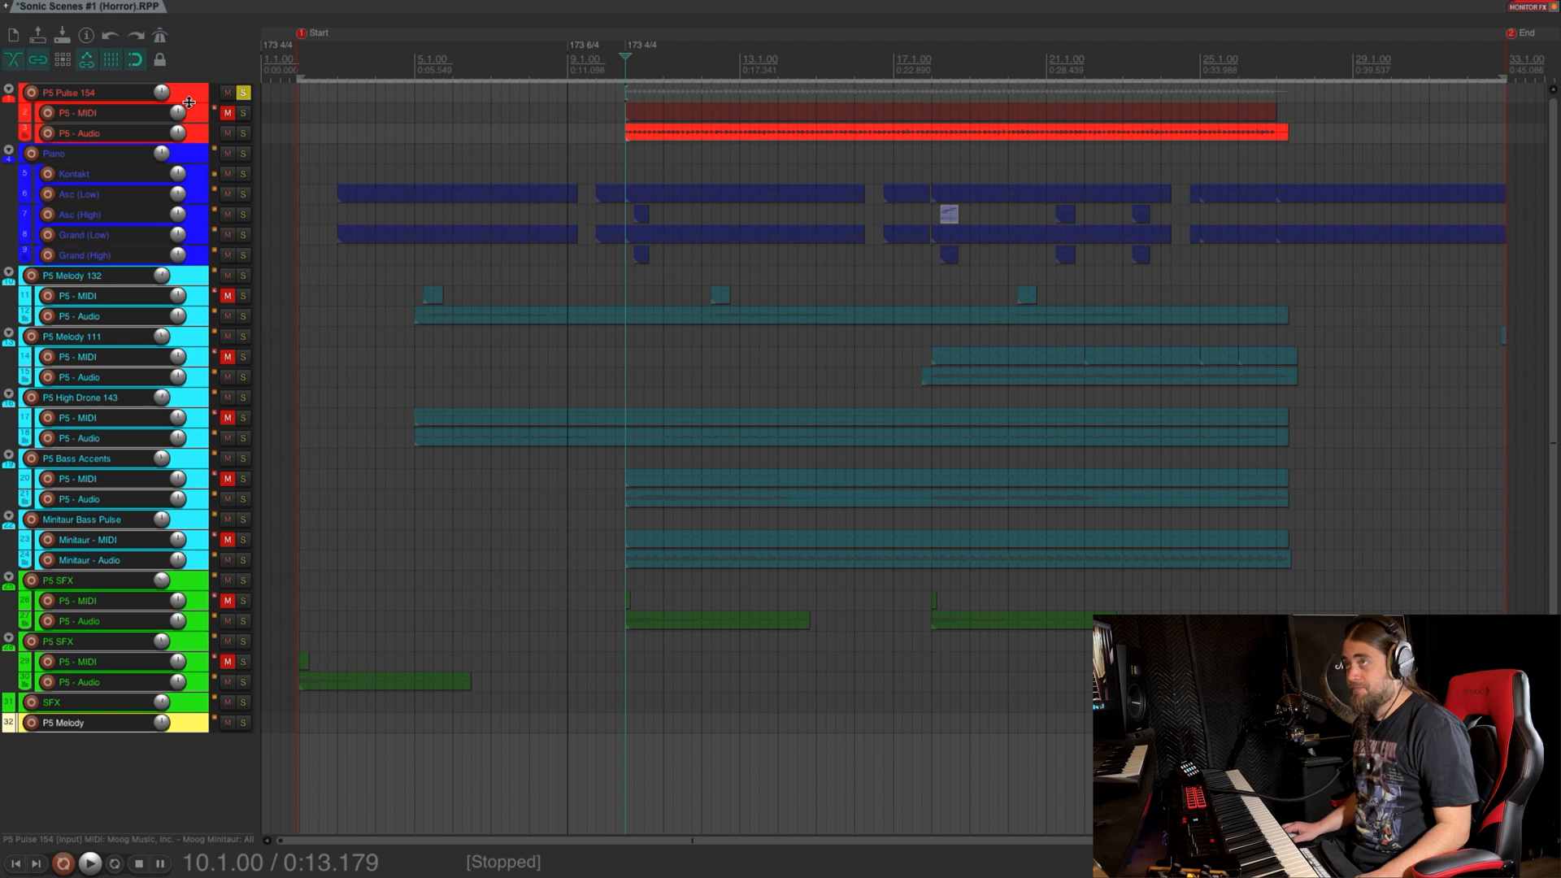
# Enlarge the P5 Pulse 154 folder track, open its effects chain and display the SSL Native X-EQ 2 plug-in
pyautogui.moveTo(189, 101); pyautogui.dragTo(189, 165)
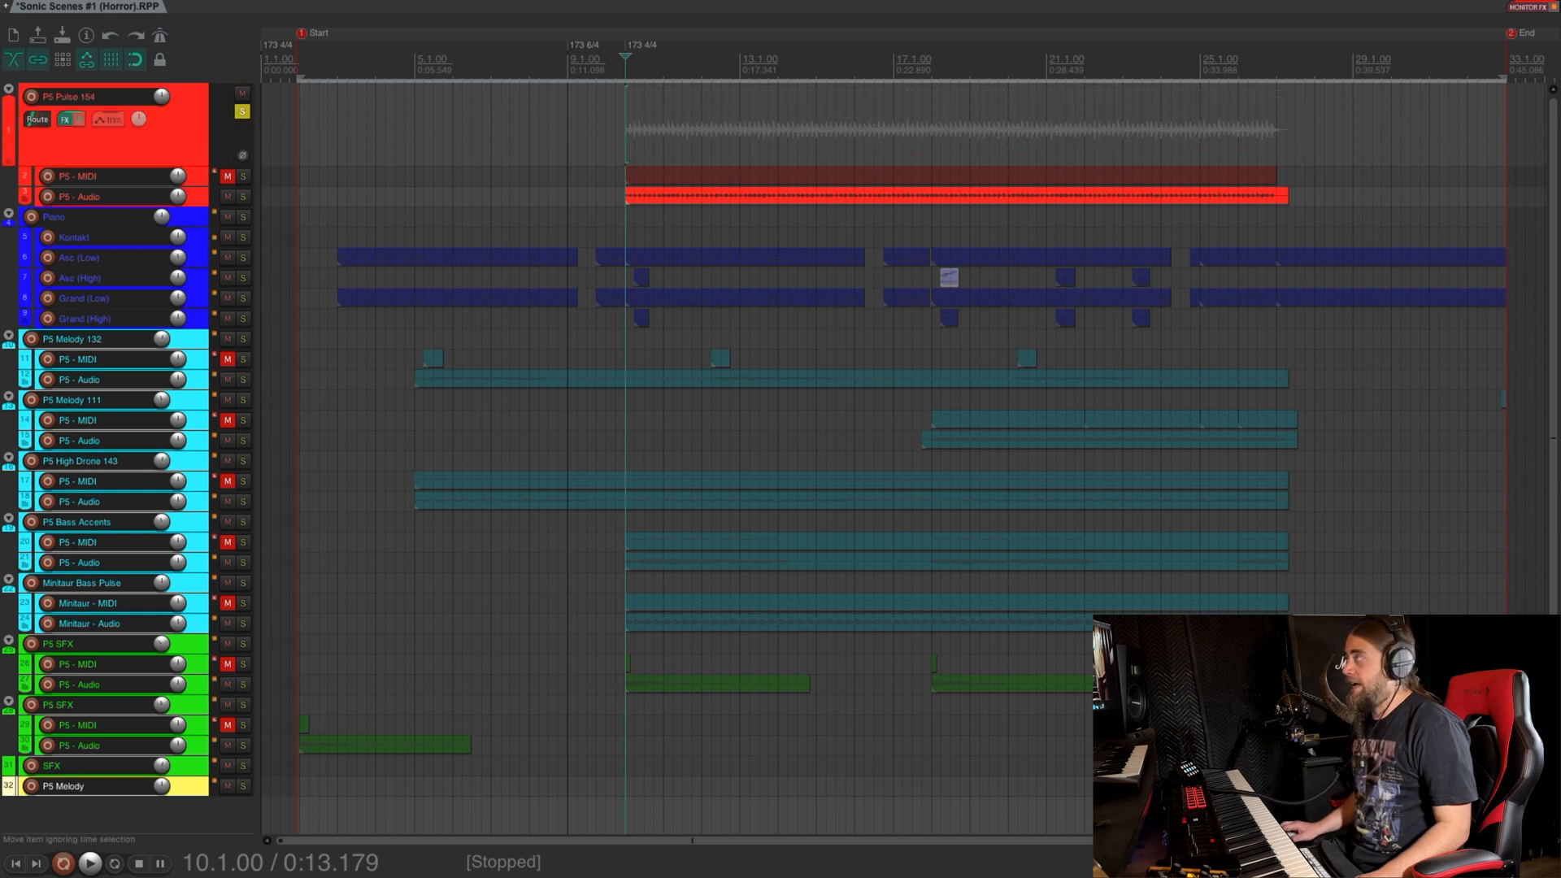
pyautogui.click(64, 119)
pyautogui.moveTo(1031, 199)
pyautogui.mouseDown()
pyautogui.moveTo(979, 201)
pyautogui.moveTo(1001, 200)
pyautogui.mouseUp()
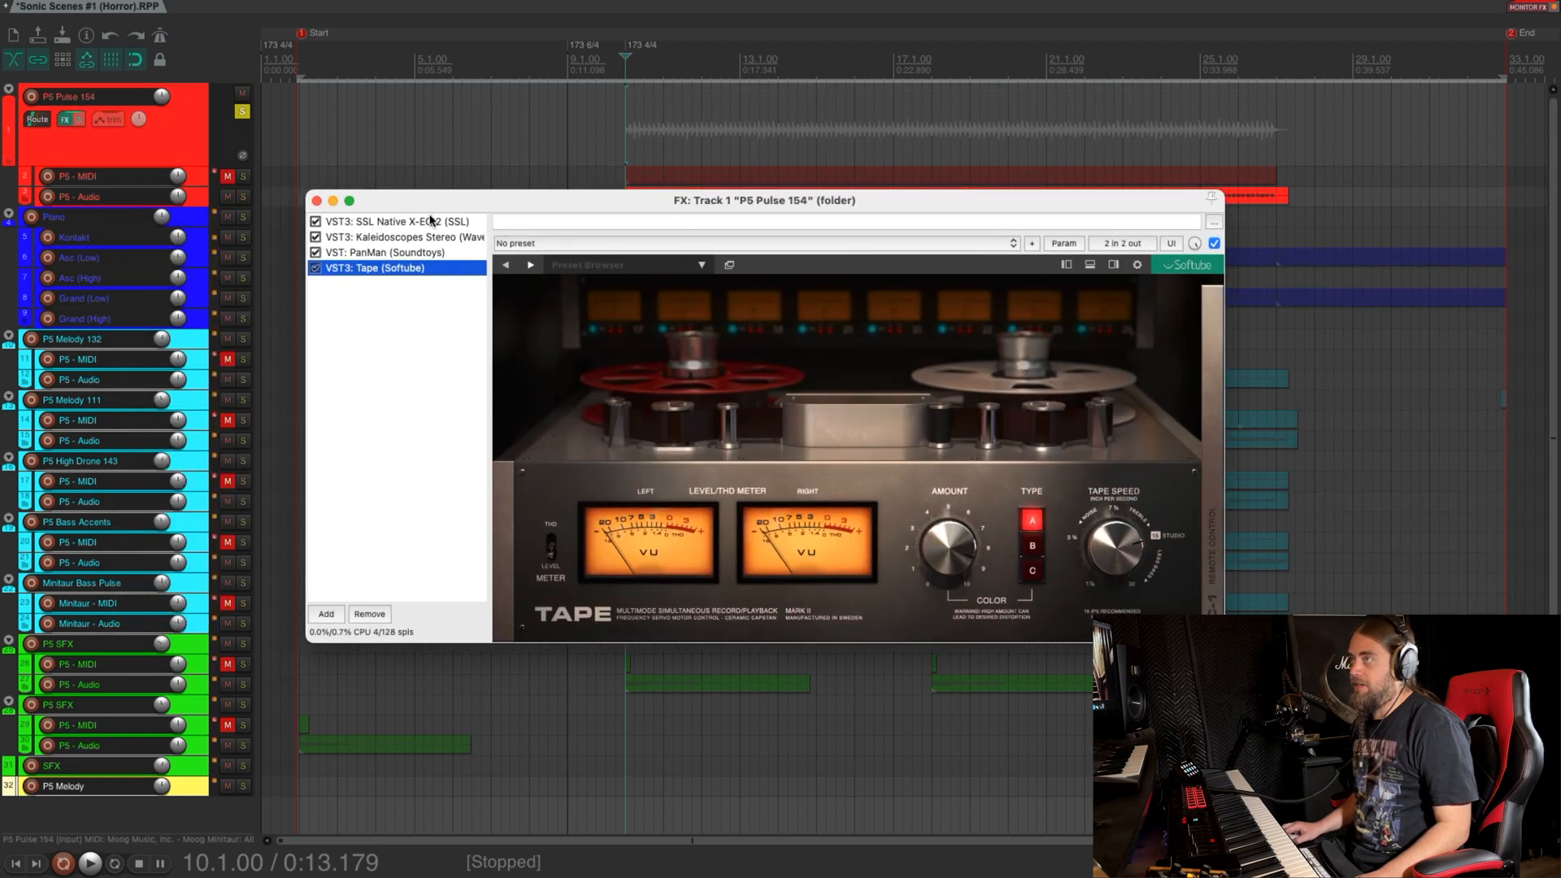
pyautogui.click(369, 223)
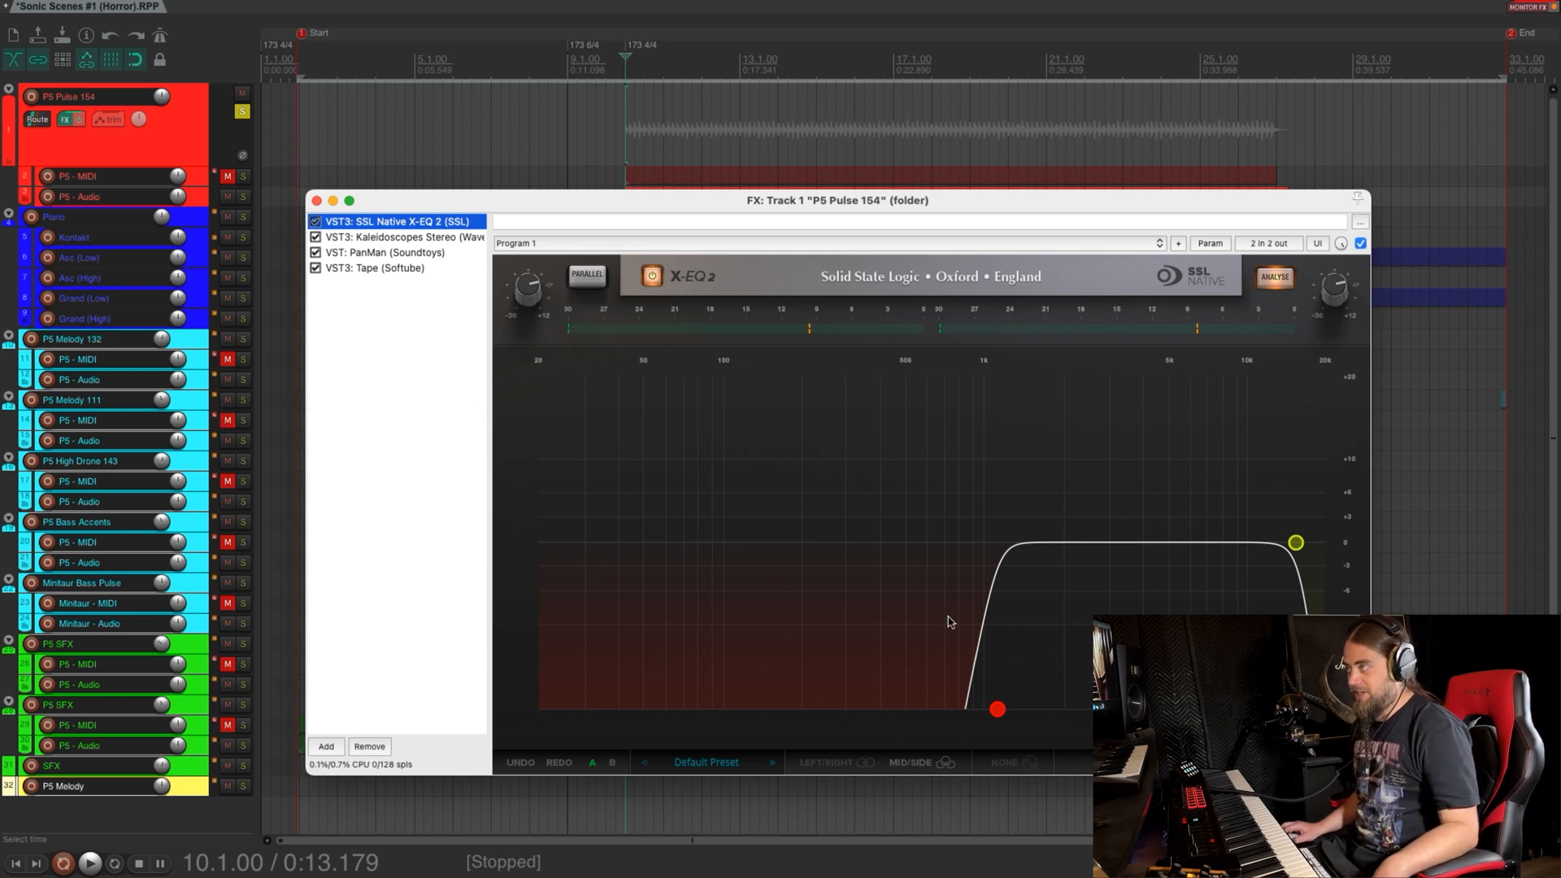
# Examine the Kaleidoscopes Stereo plug-in's phaser and chorus settings on P5 Pulse 154, repositioning the effects window for a clear view
pyautogui.click(400, 237)
pyautogui.moveTo(702, 204); pyautogui.dragTo(698, 193)
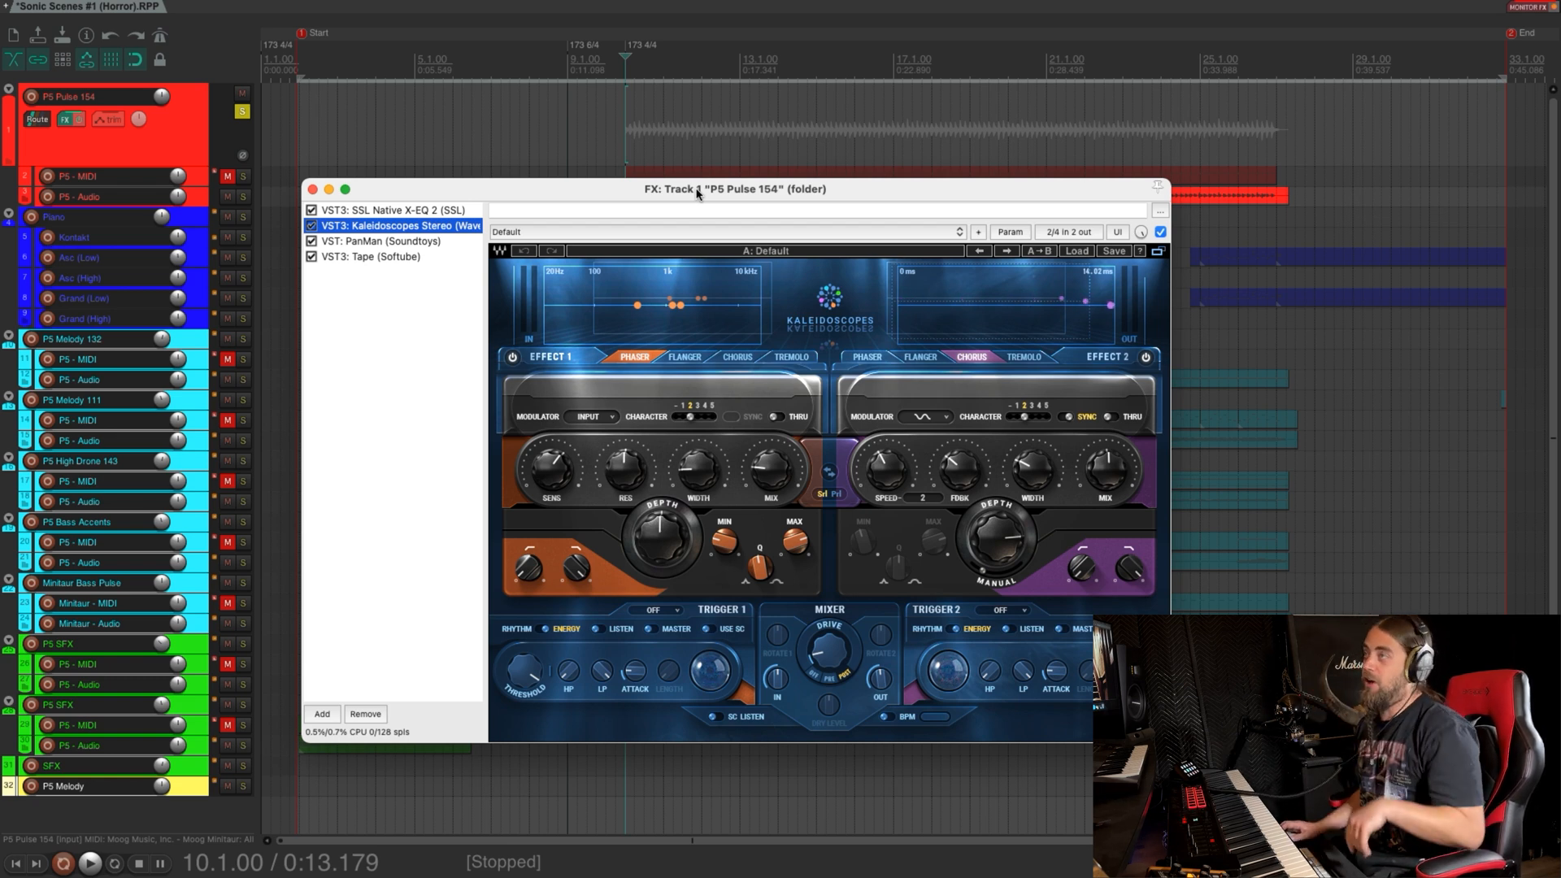
pyautogui.moveTo(697, 193); pyautogui.dragTo(689, 175)
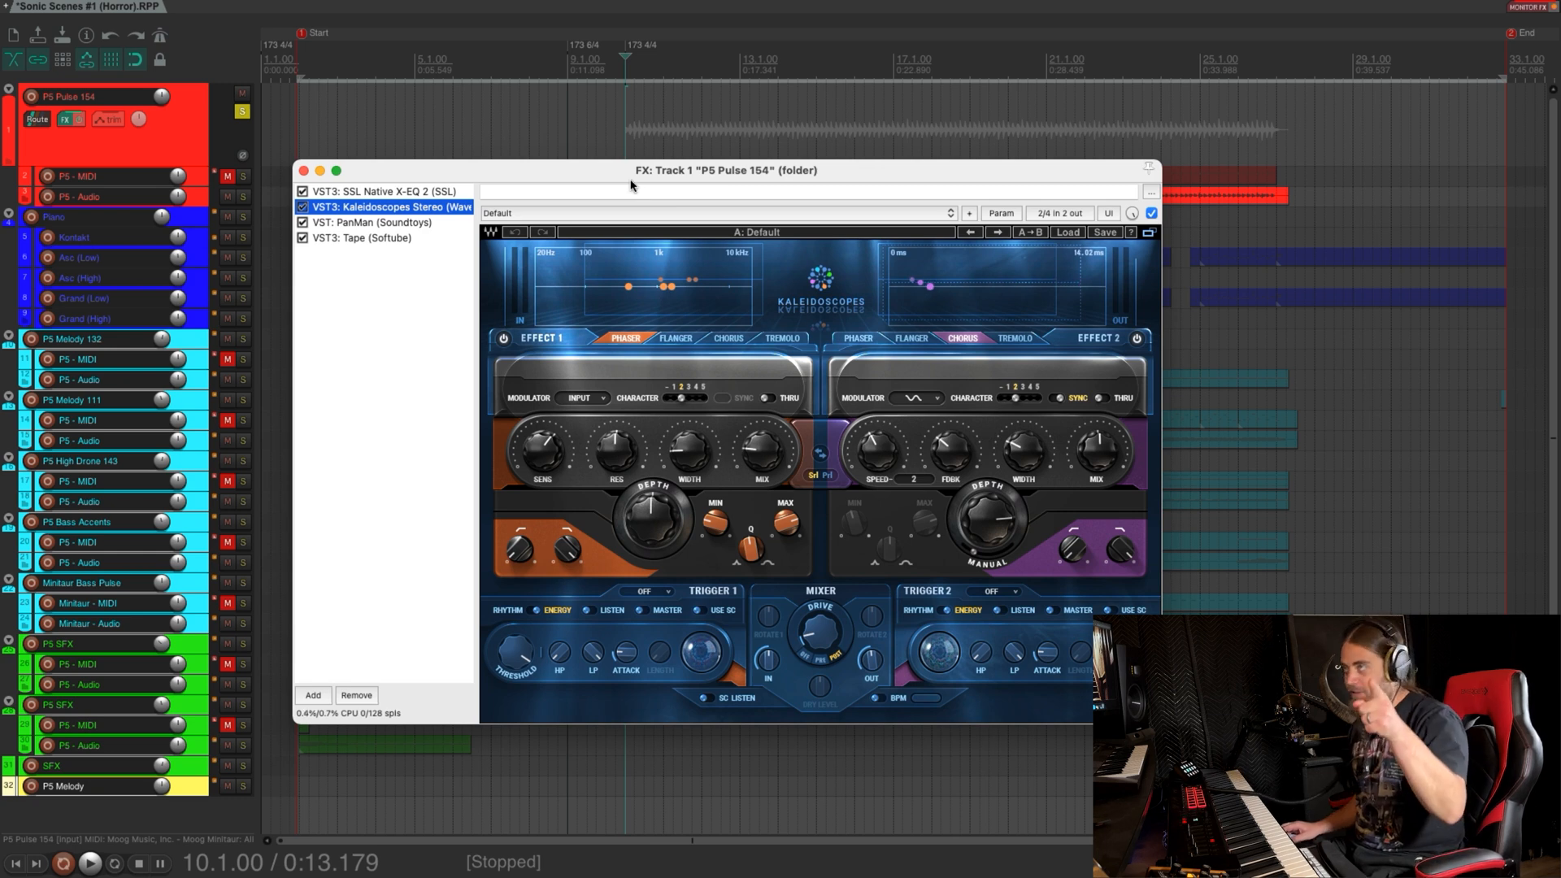
pyautogui.moveTo(635, 180); pyautogui.dragTo(655, 166)
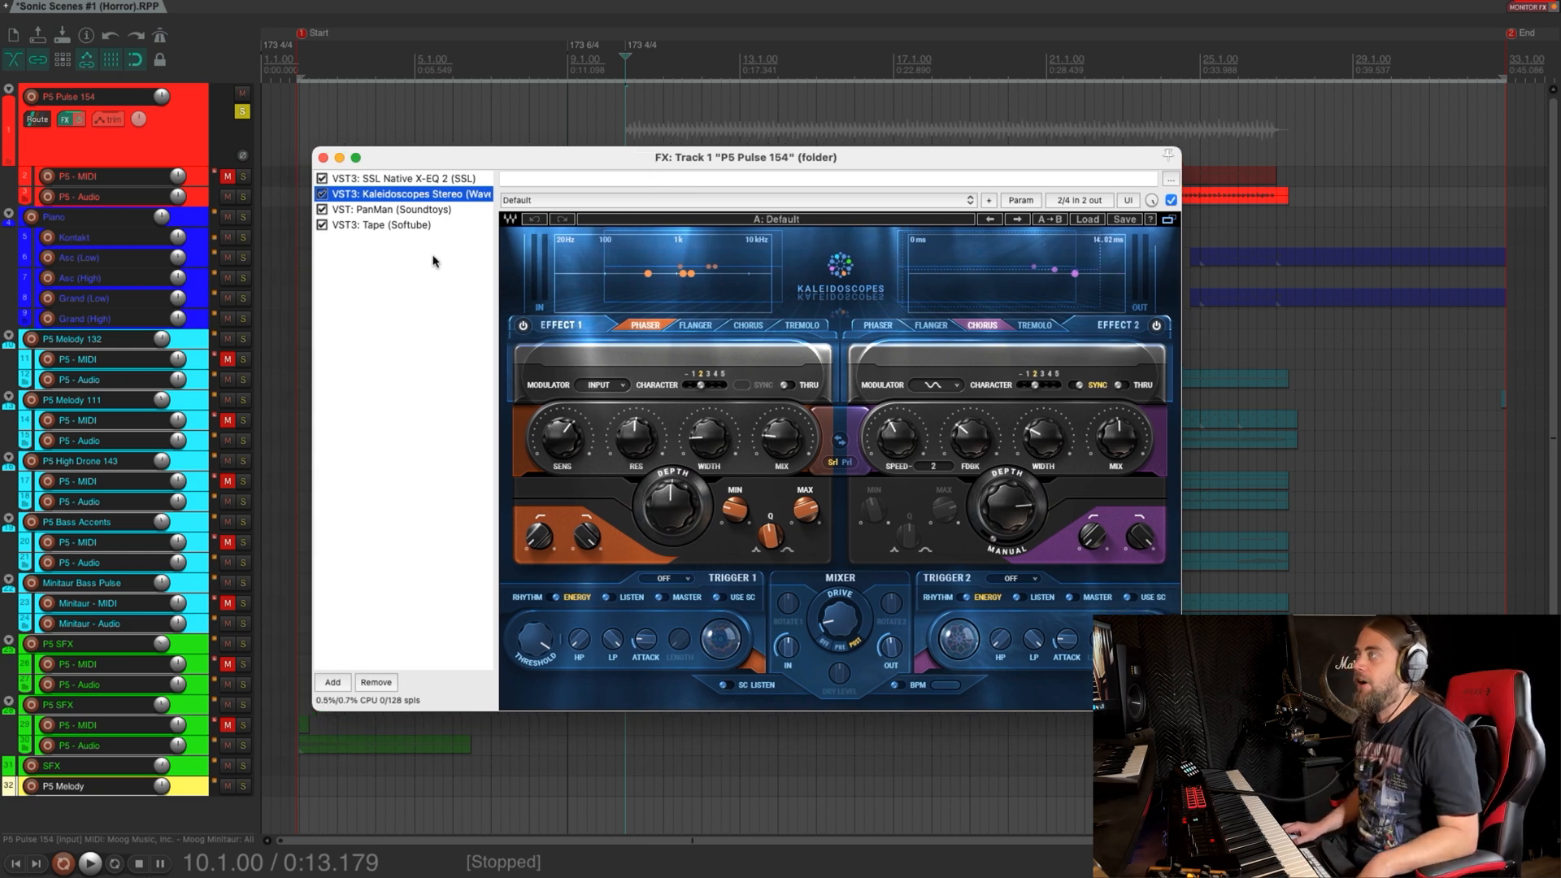
pyautogui.moveTo(979, 153)
pyautogui.mouseDown()
pyautogui.moveTo(986, 216)
pyautogui.moveTo(984, 167)
pyautogui.mouseUp()
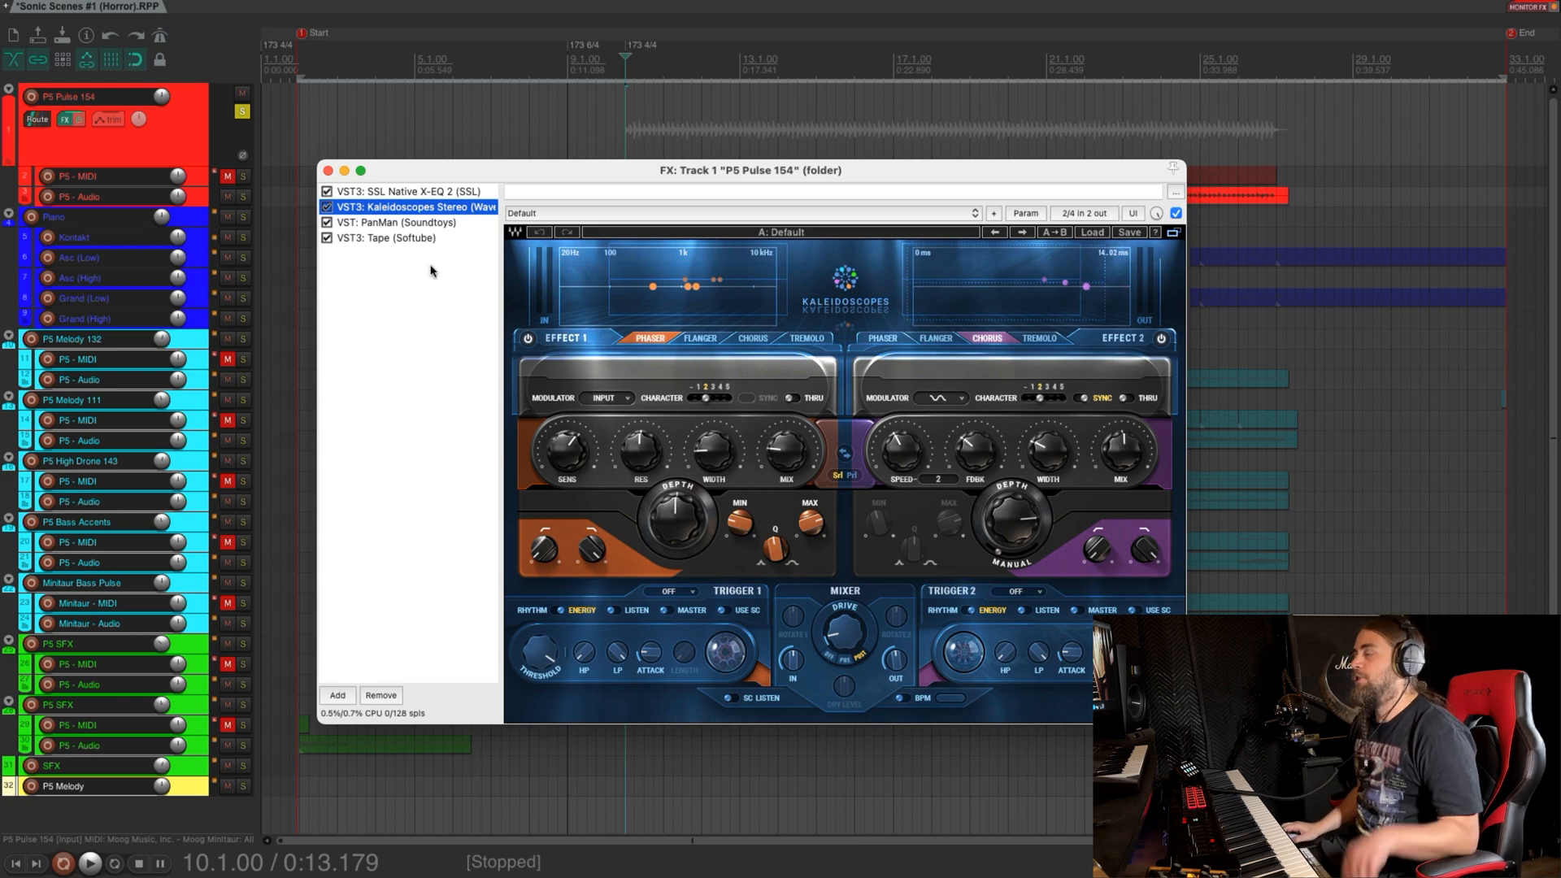
# Compare P5 Pulse 154 with the PanMan plug-in bypassed and re-enabled by playing the track in each state
pyautogui.click(474, 223)
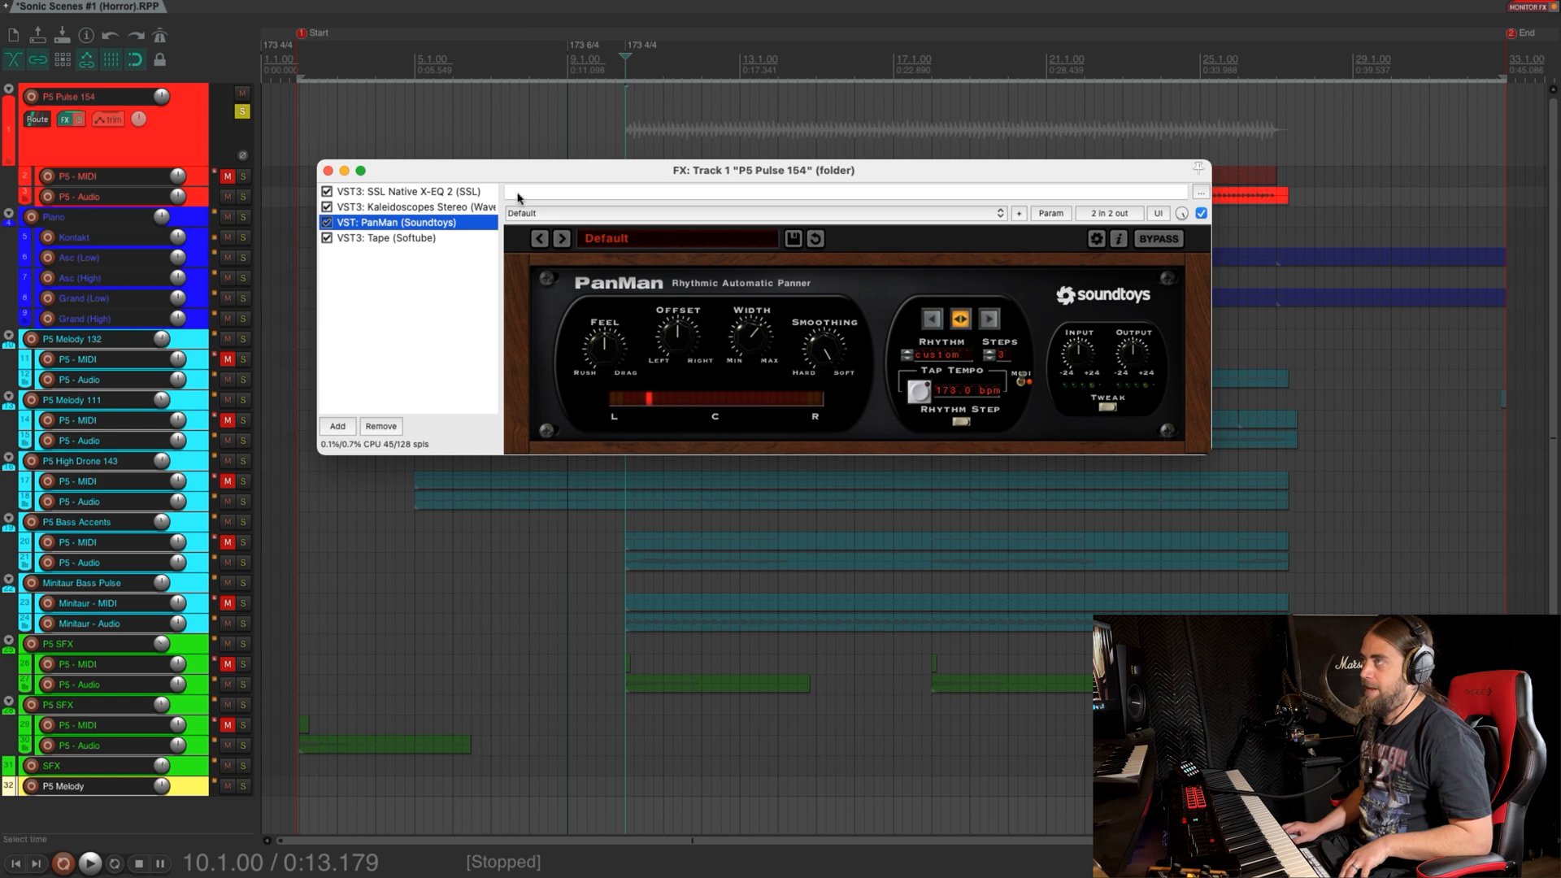
pyautogui.click(329, 224)
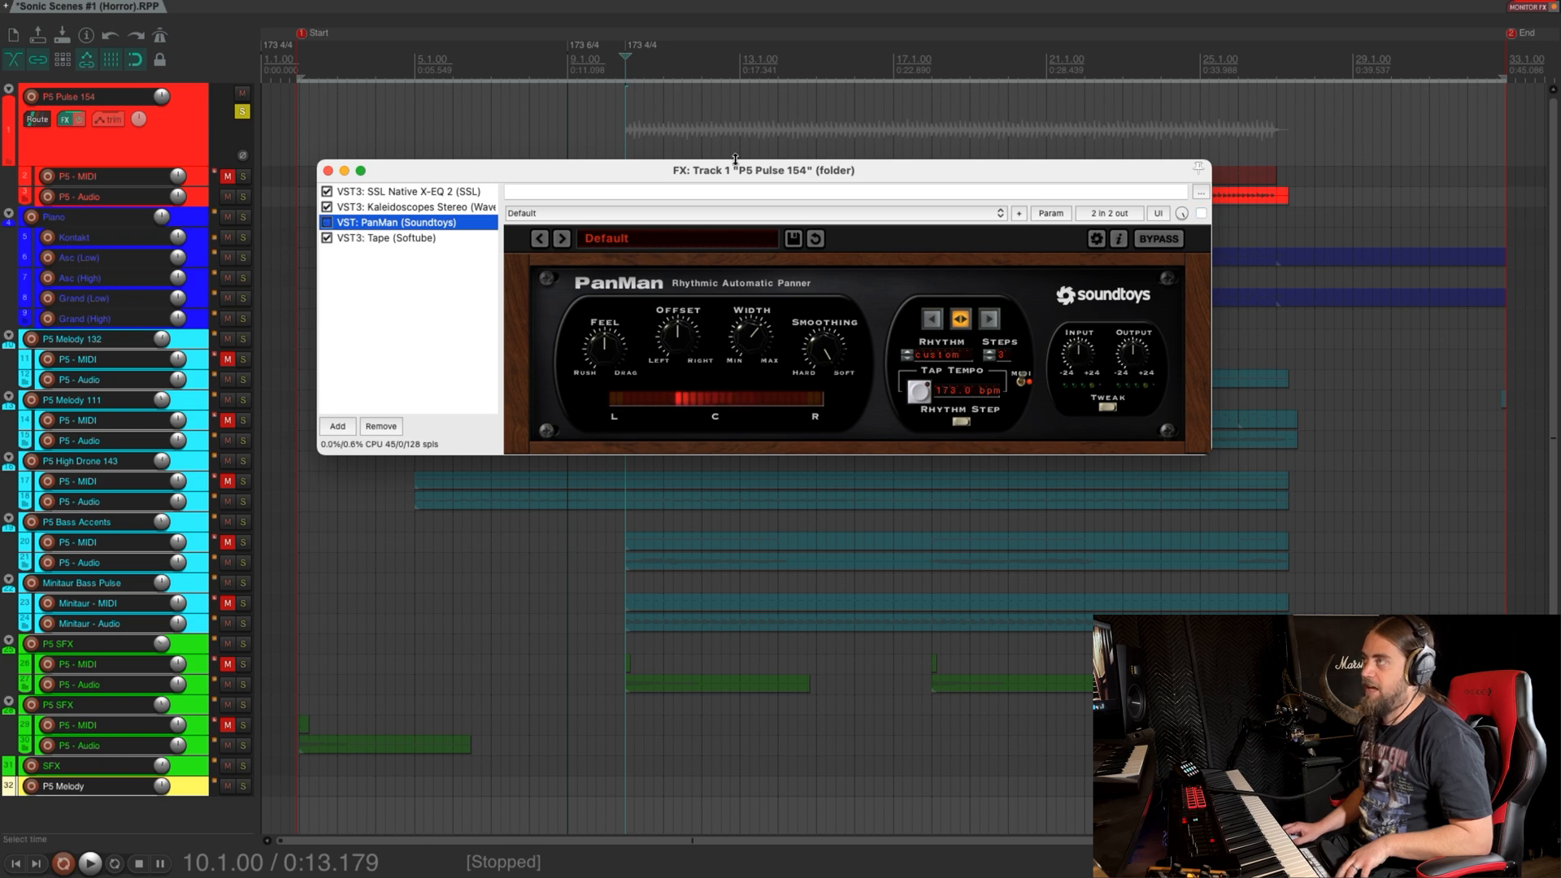
pyautogui.press('space')
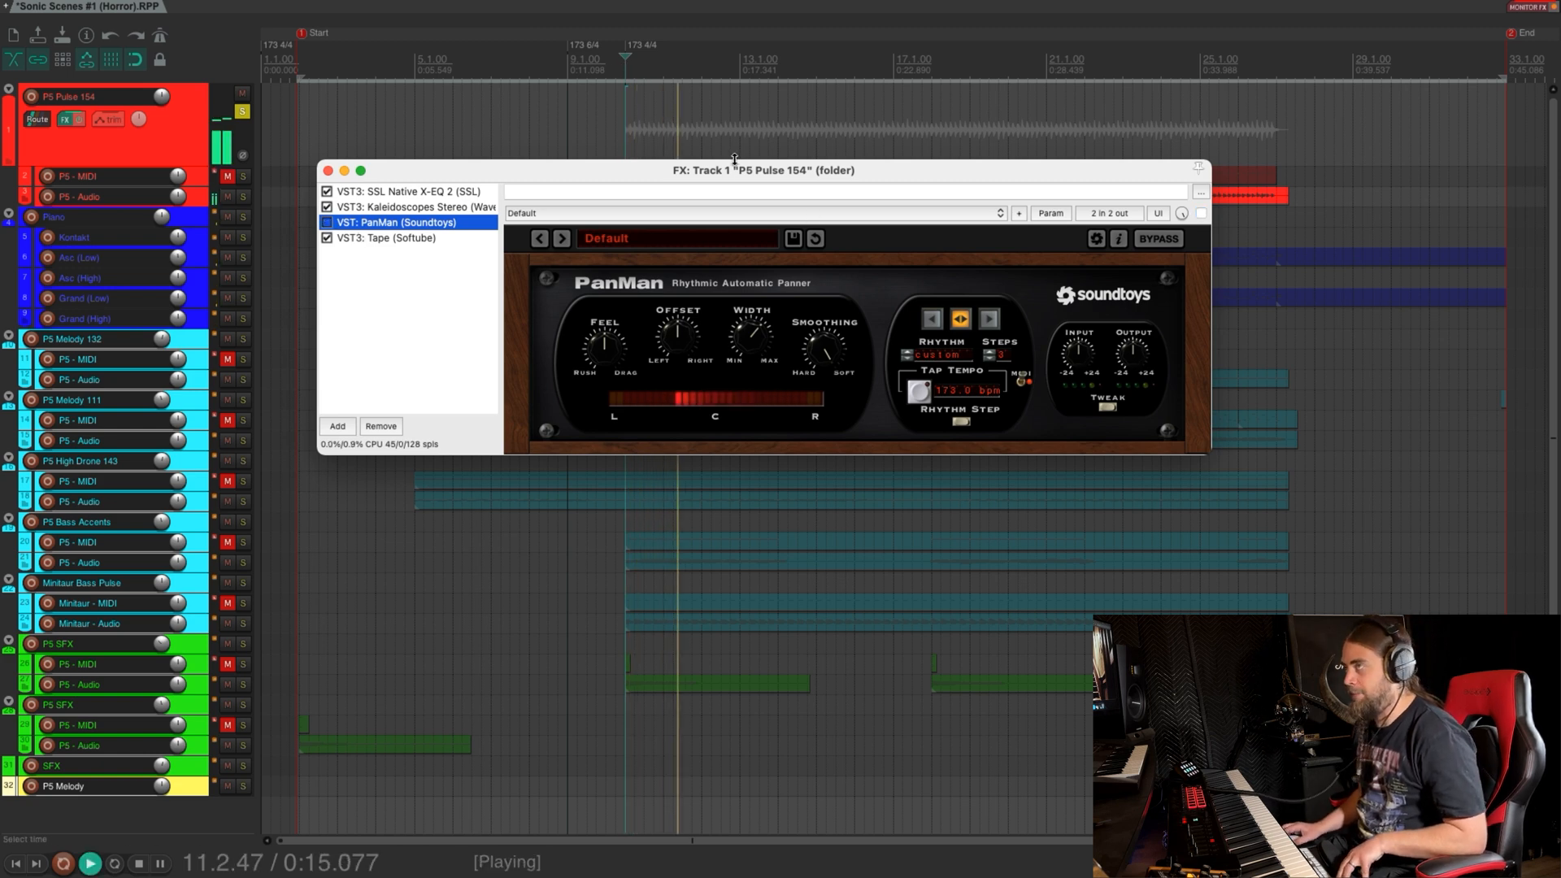
pyautogui.press('space')
pyautogui.click(326, 224)
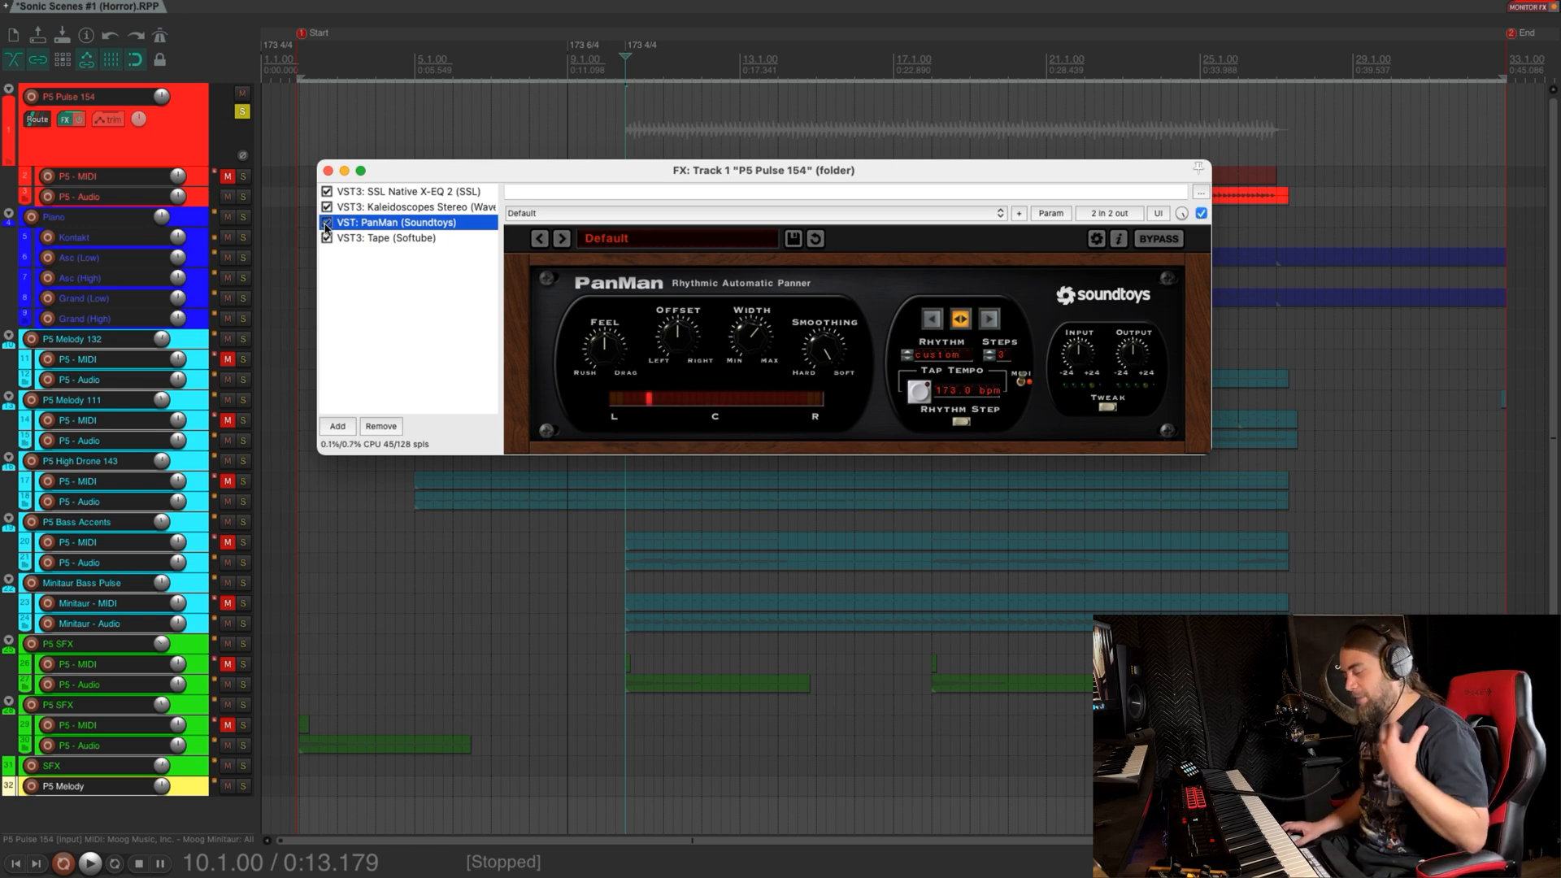
pyautogui.press('space')
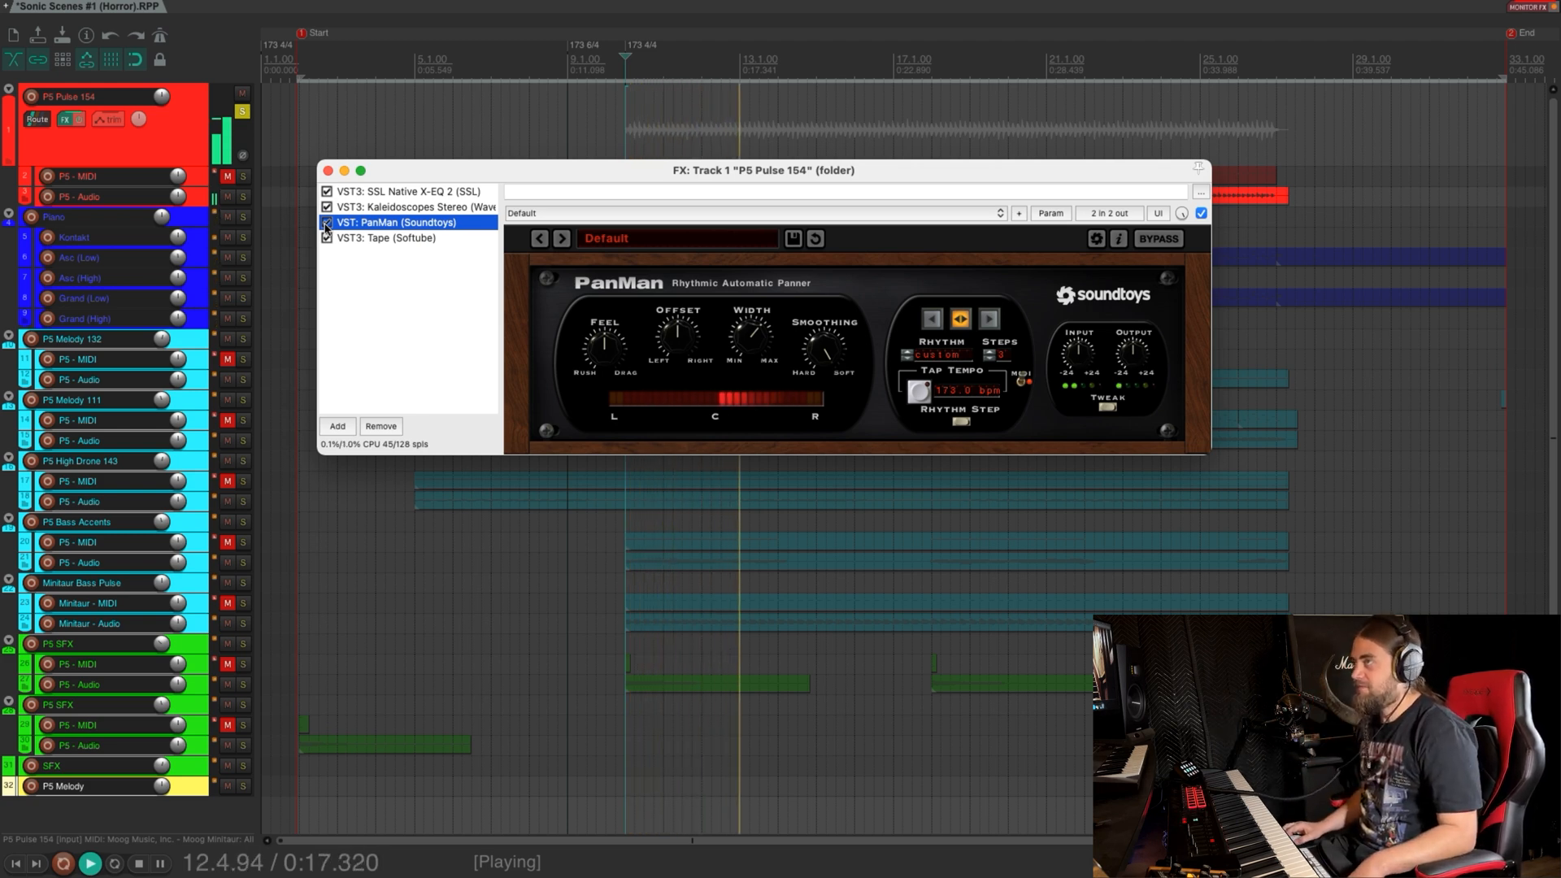
pyautogui.press('space')
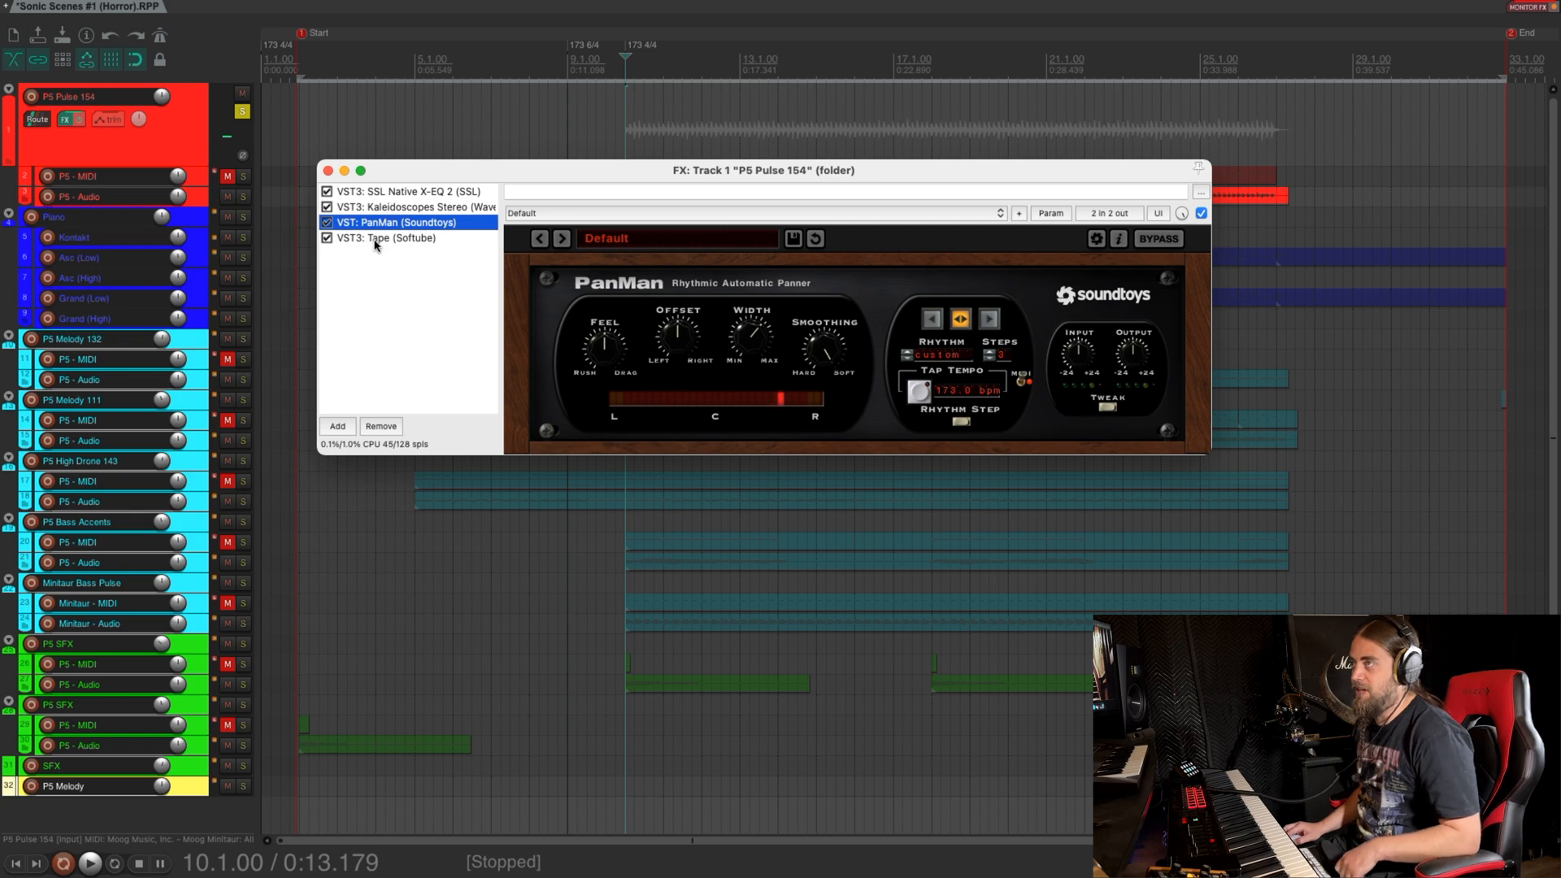
# View the Tape plug-in on P5 Pulse 154, return to Kaleidoscopes Stereo and reposition the effects window
pyautogui.click(374, 239)
pyautogui.click(417, 213)
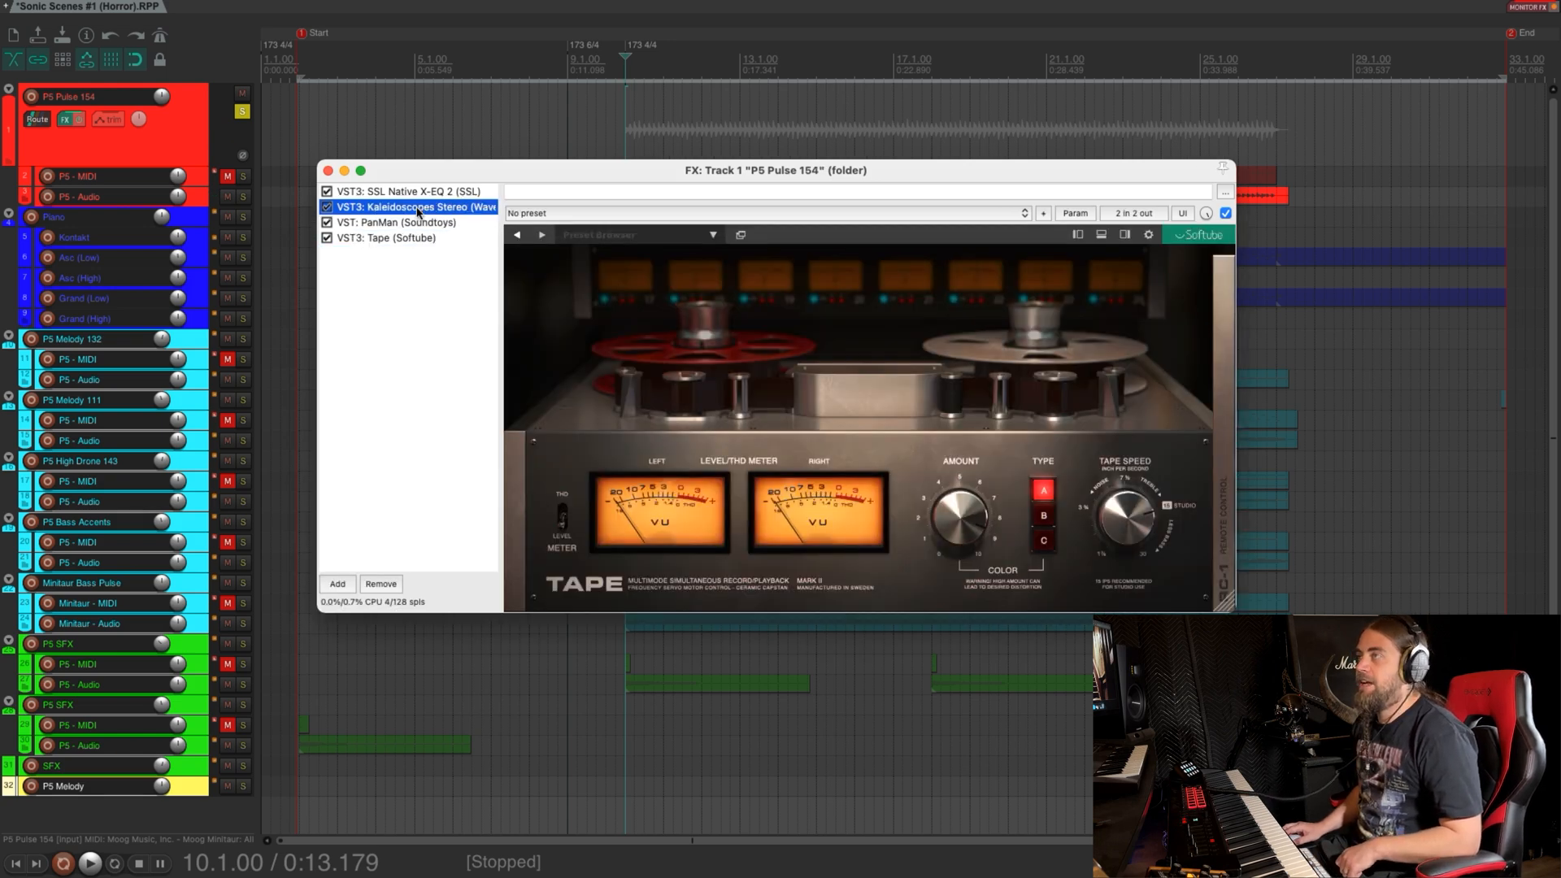
pyautogui.moveTo(829, 171); pyautogui.dragTo(874, 178)
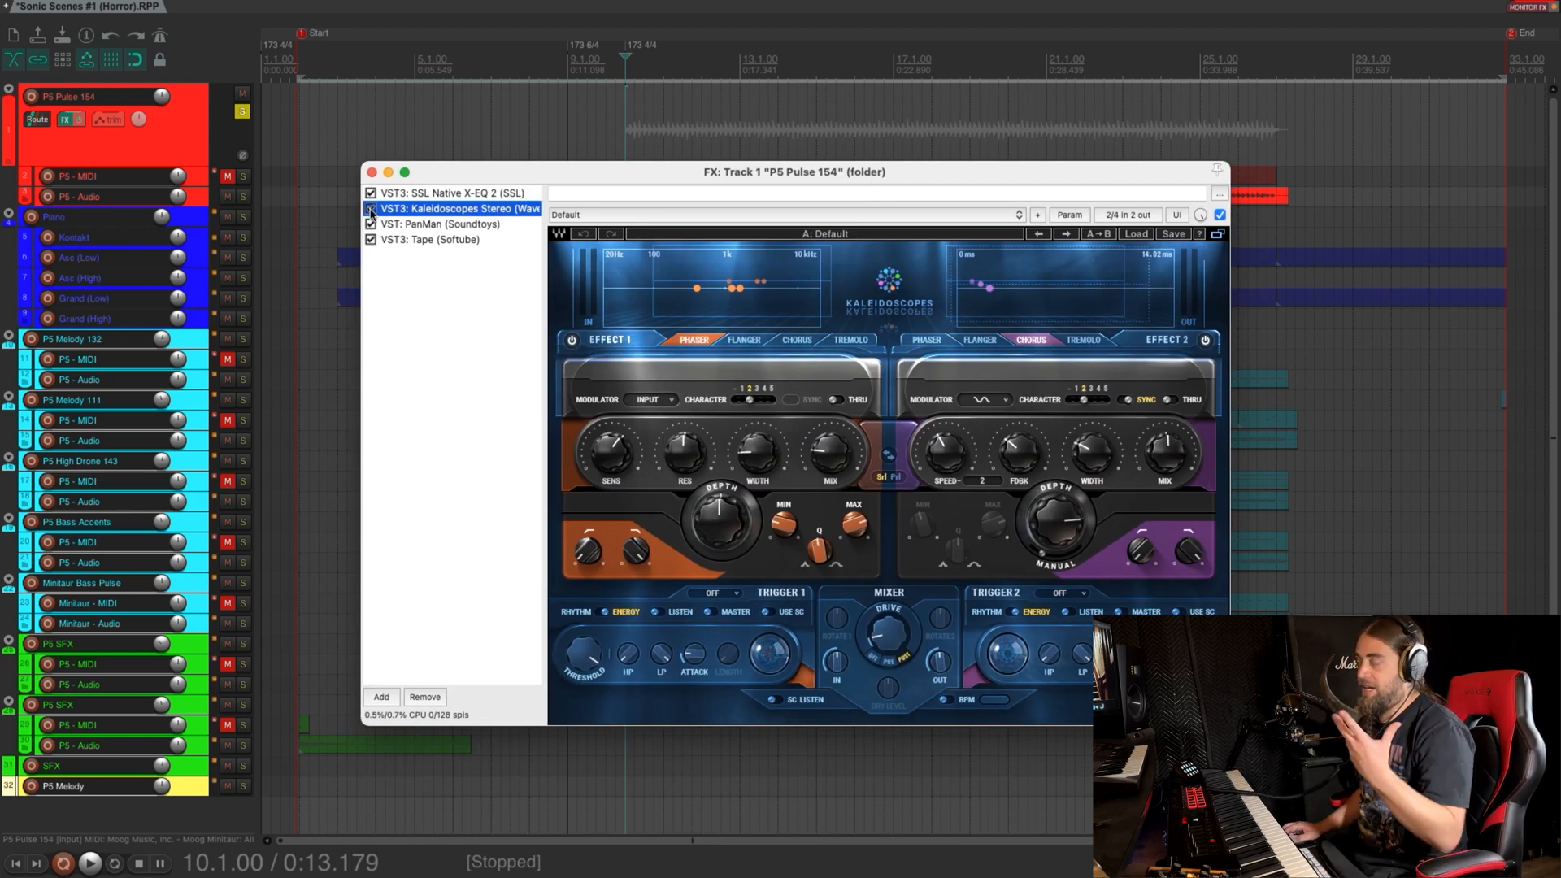
pyautogui.moveTo(749, 174); pyautogui.dragTo(766, 215)
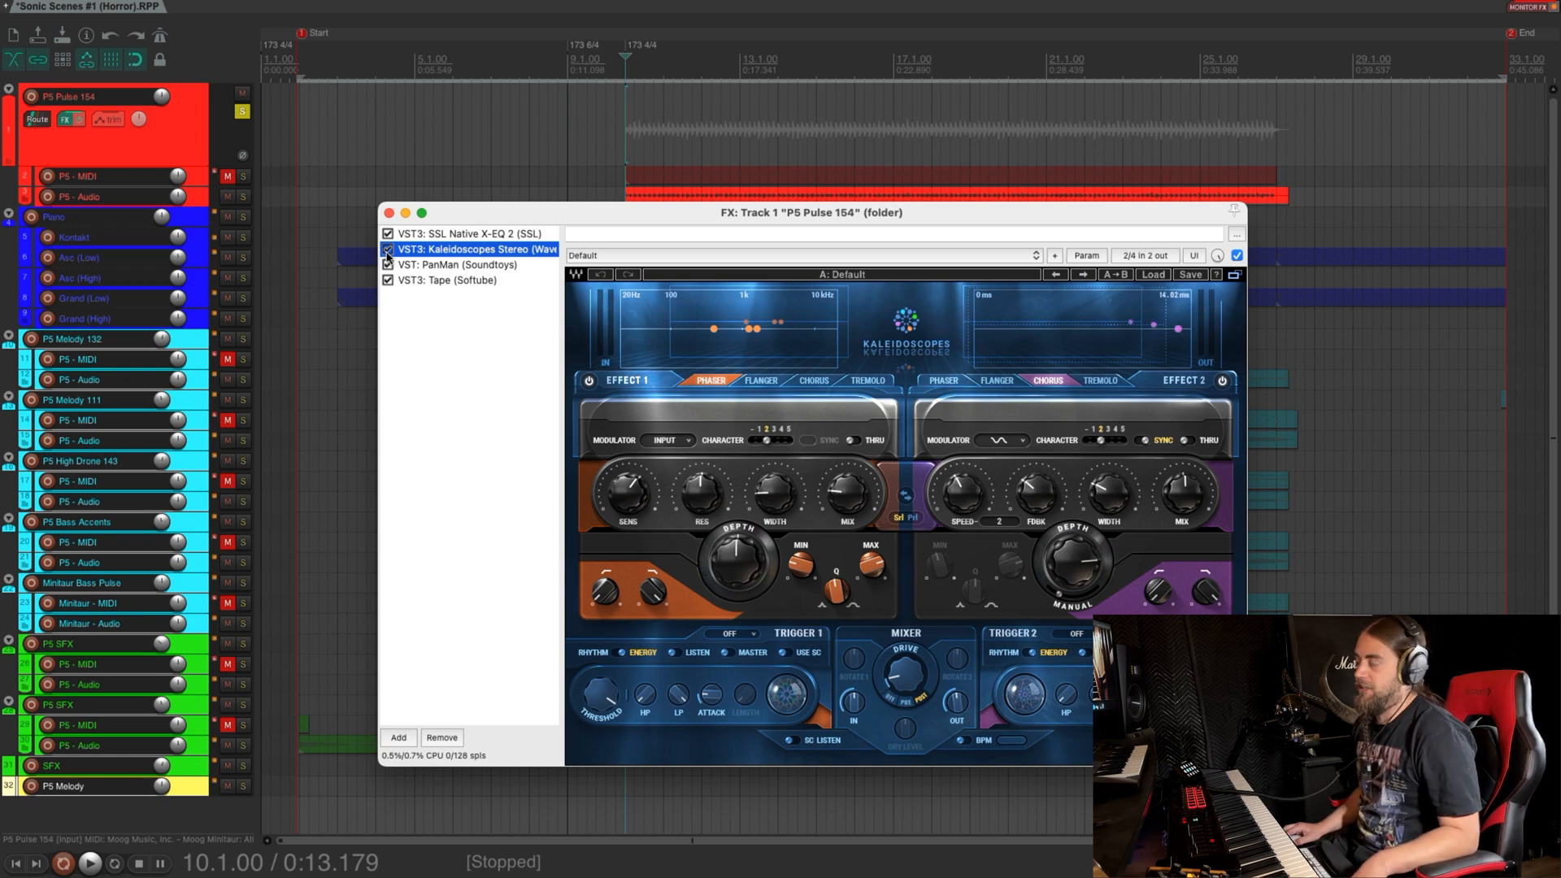
# Toggle Kaleidoscopes Stereo's bypass during playback to compare the pulse sound, re-enable the plug-in after stopping and close the effects chain
pyautogui.press('space')
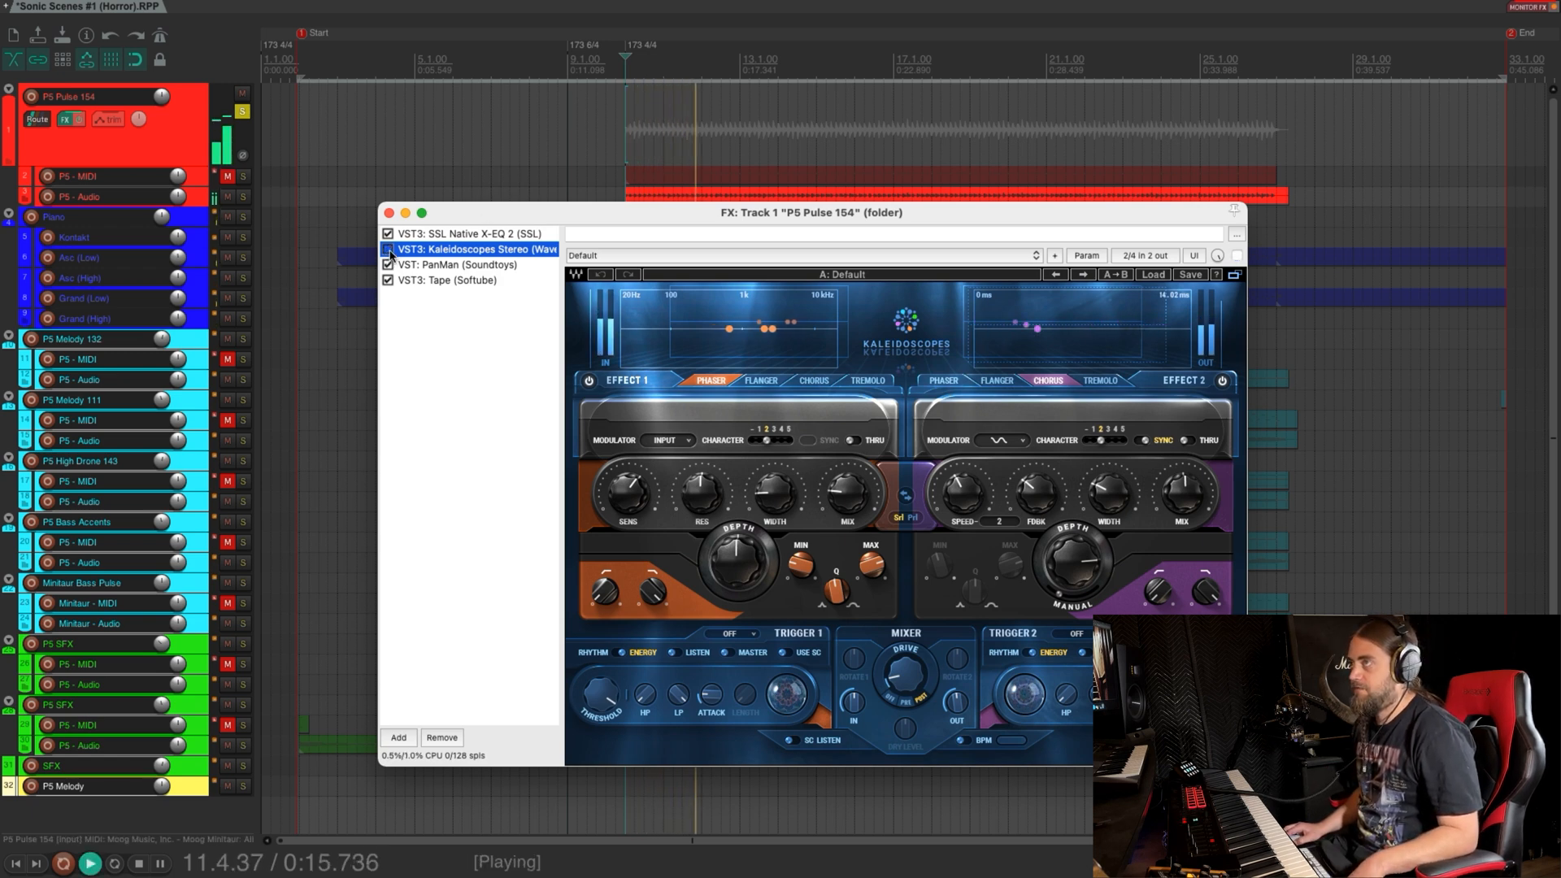
pyautogui.click(388, 249)
pyautogui.click(387, 249)
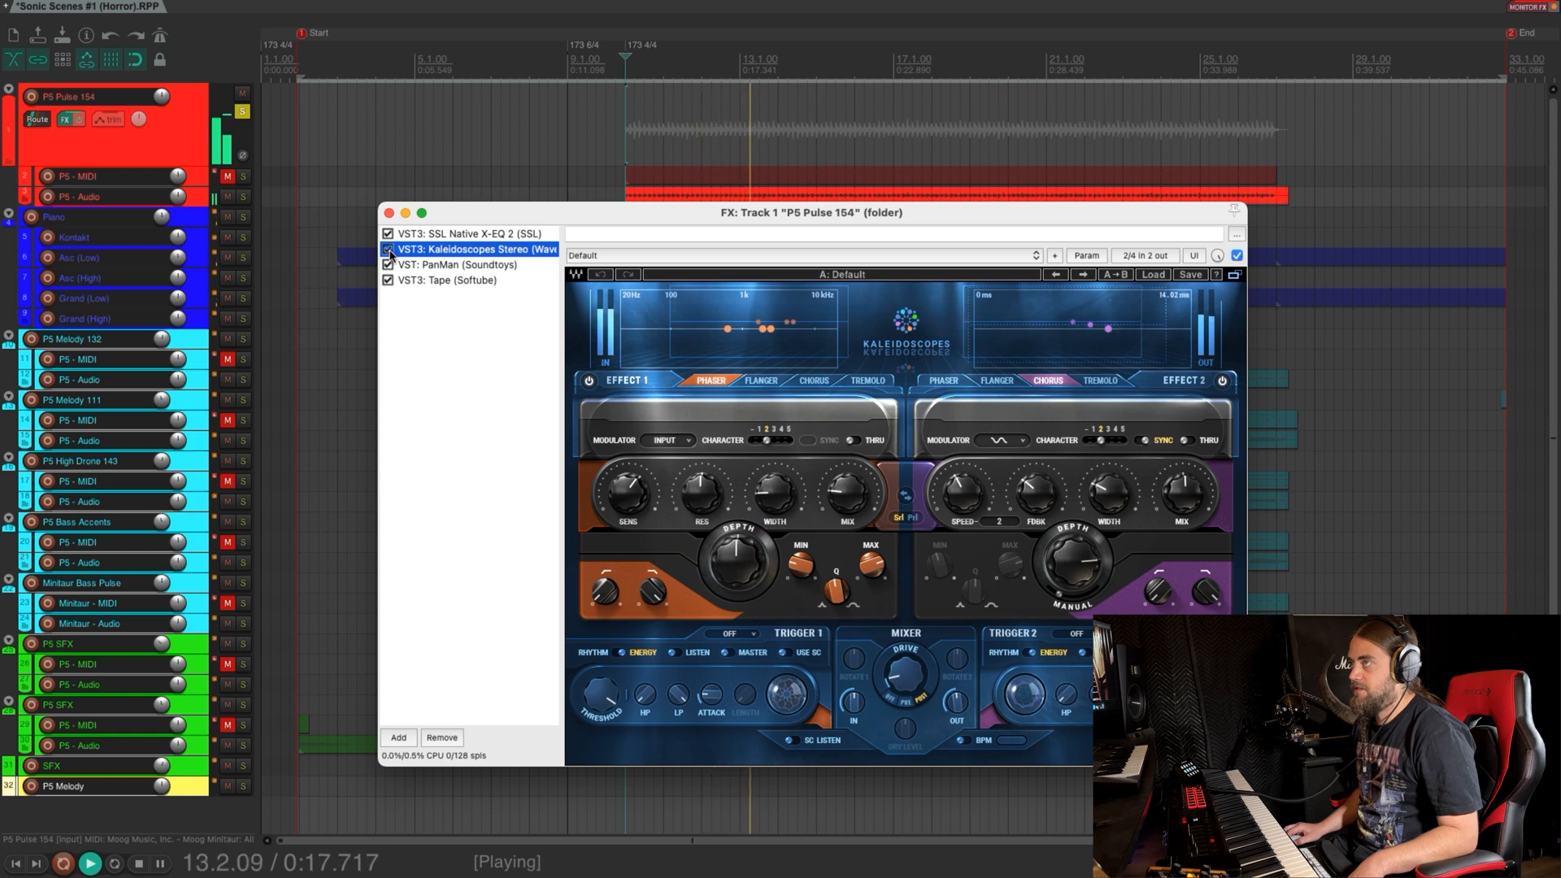
pyautogui.click(388, 249)
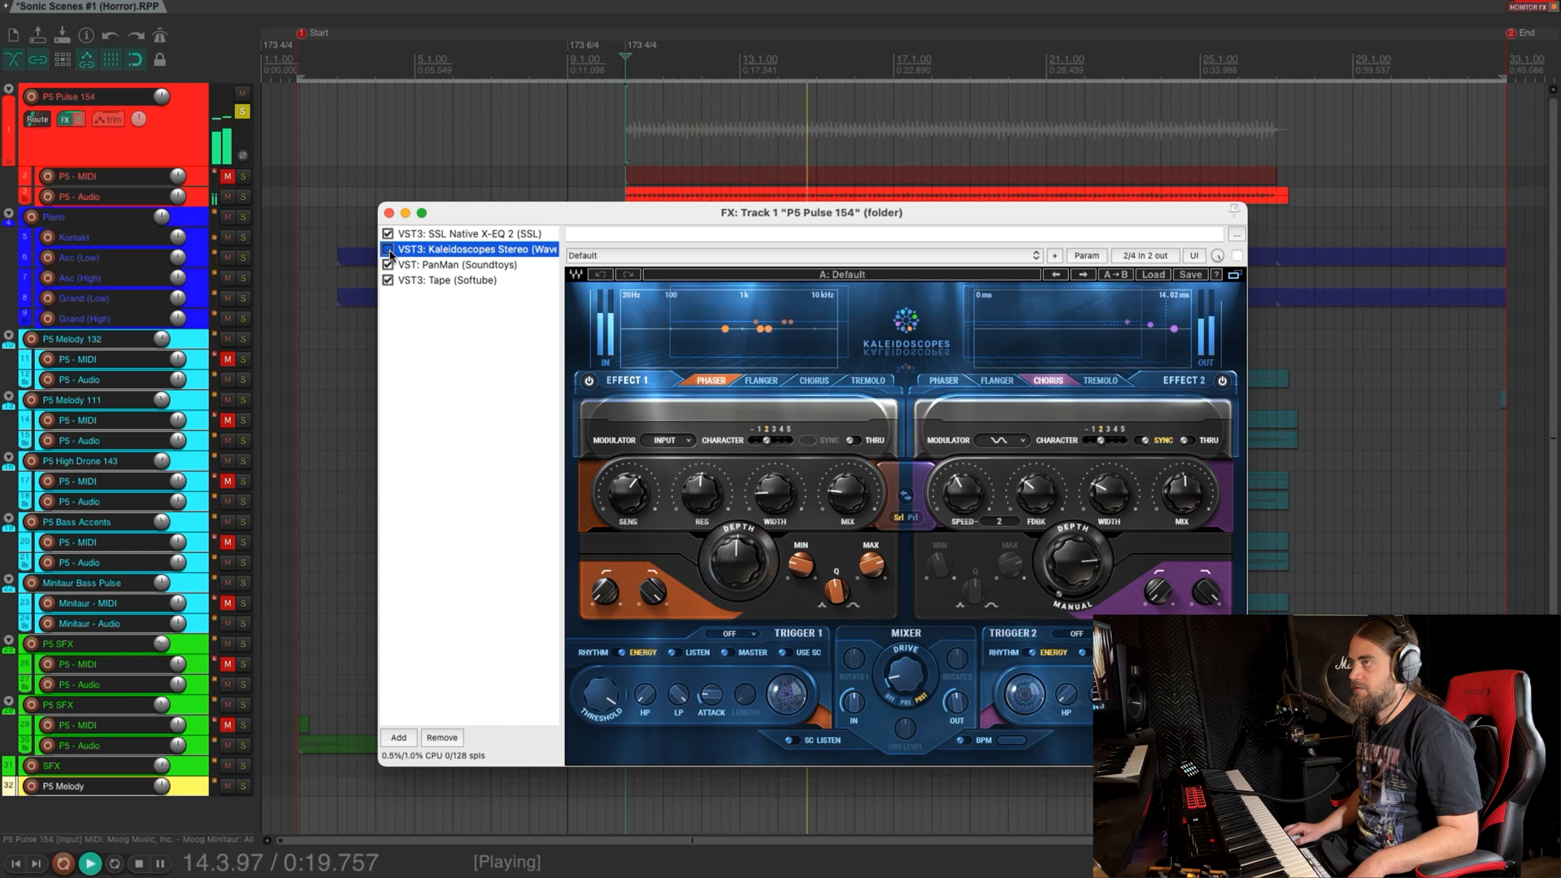
pyautogui.press('space')
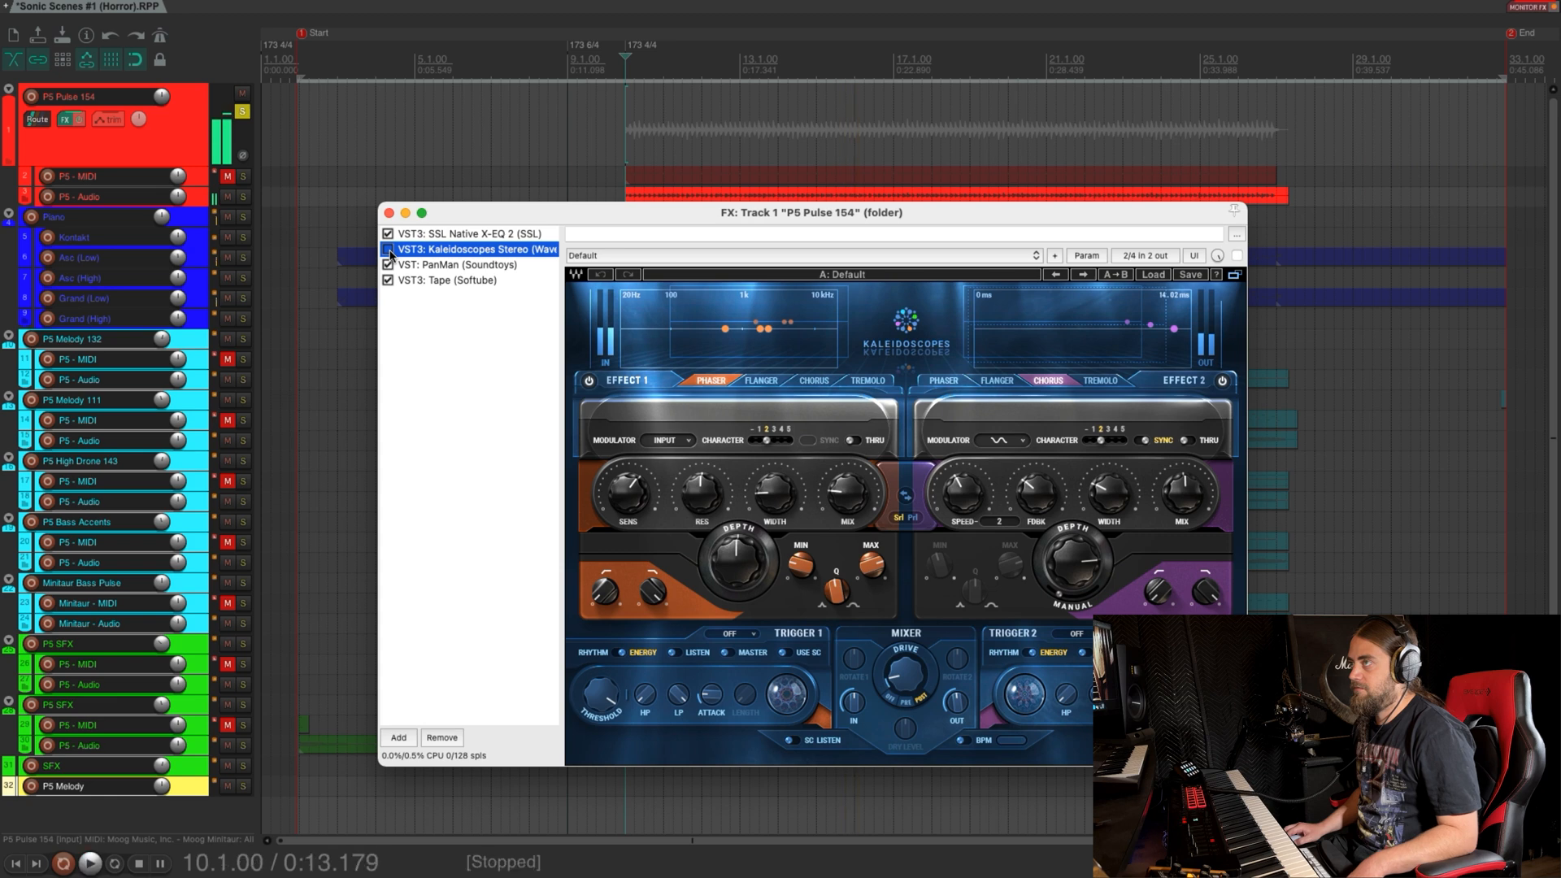
pyautogui.click(389, 249)
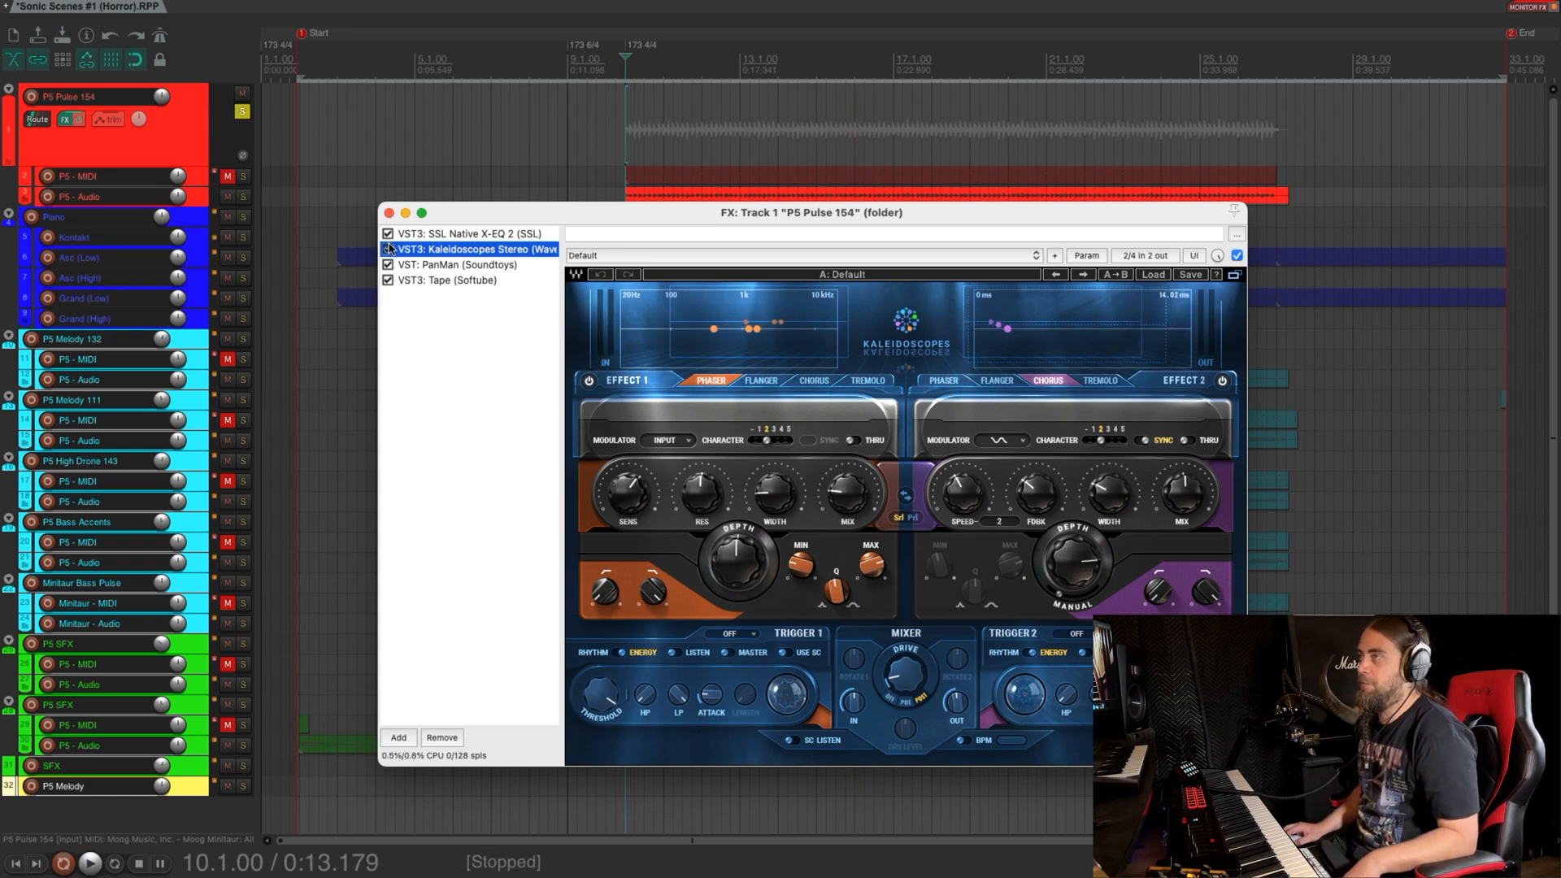
pyautogui.click(390, 213)
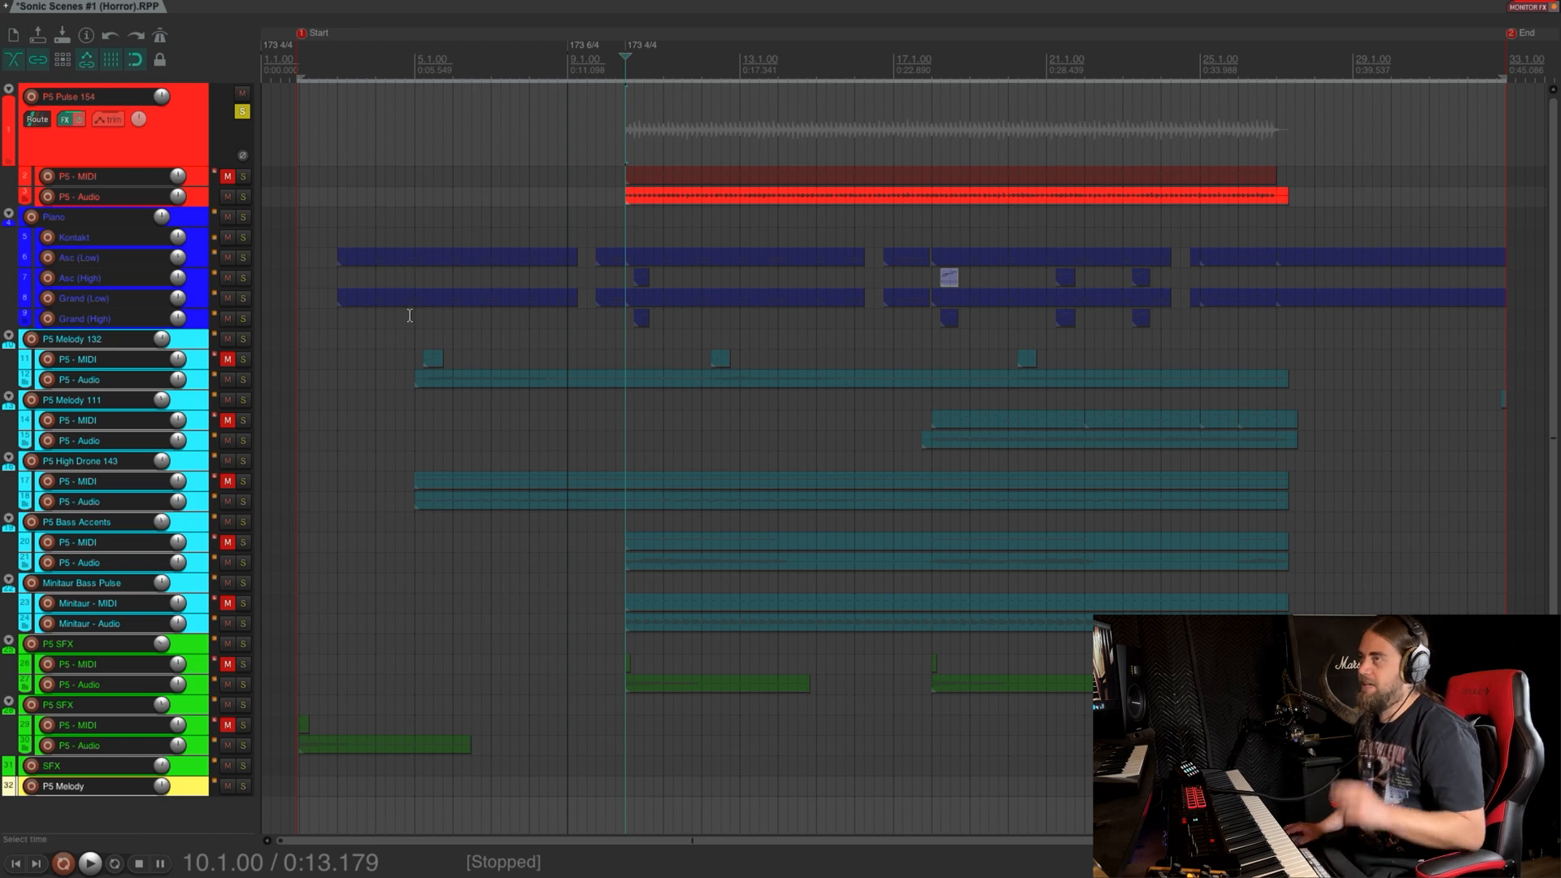
pyautogui.scroll(-5, 578, 378)
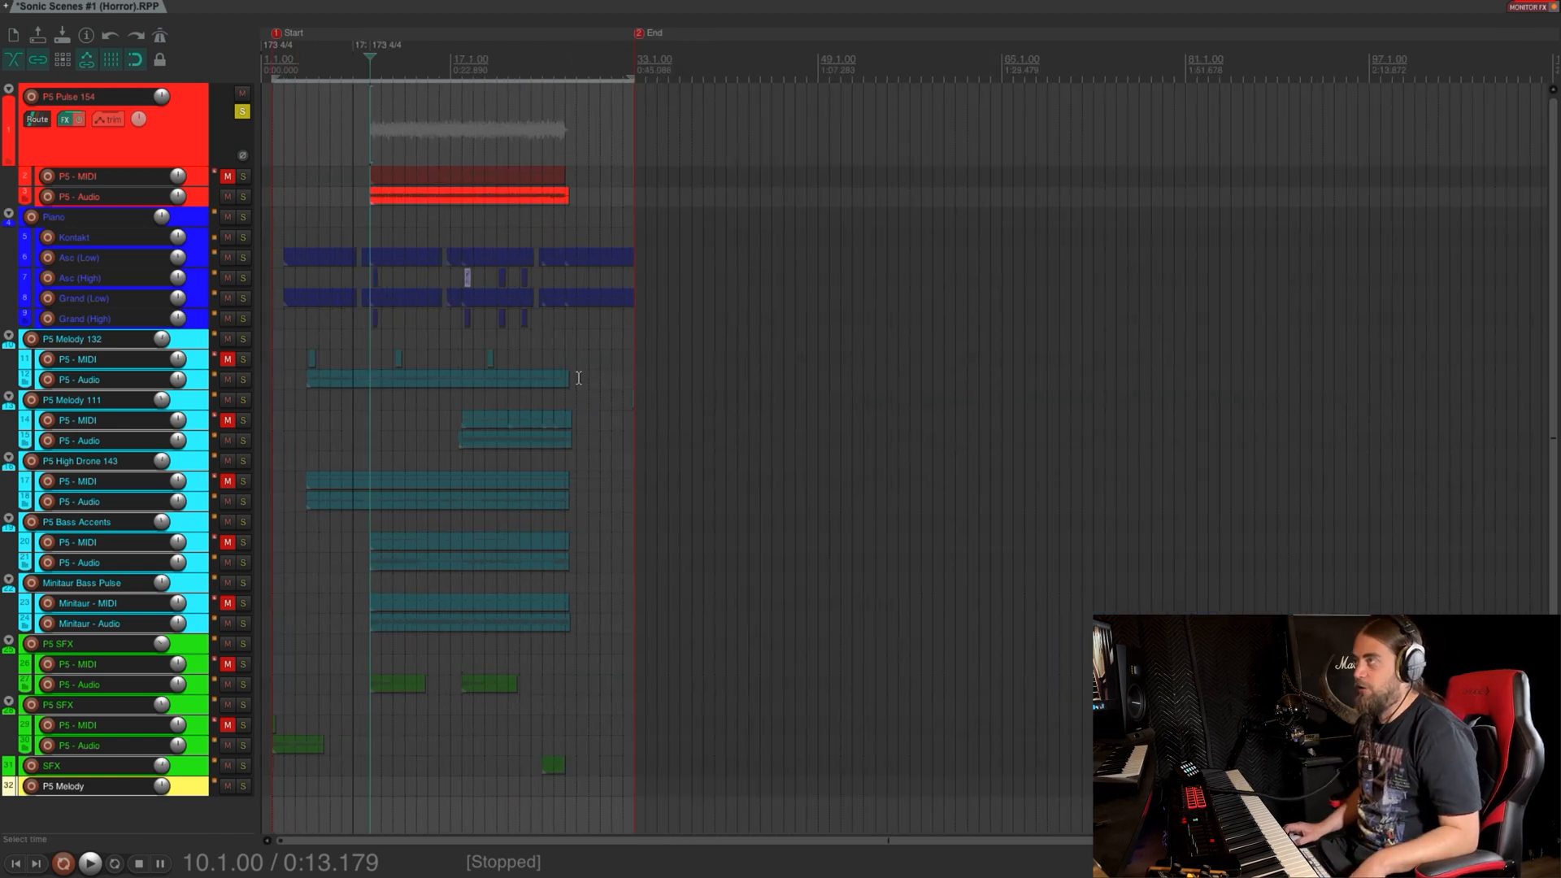
# Clear the solo on P5 Pulse 154 so the whole mix is audible
pyautogui.scroll(5, 394, 404)
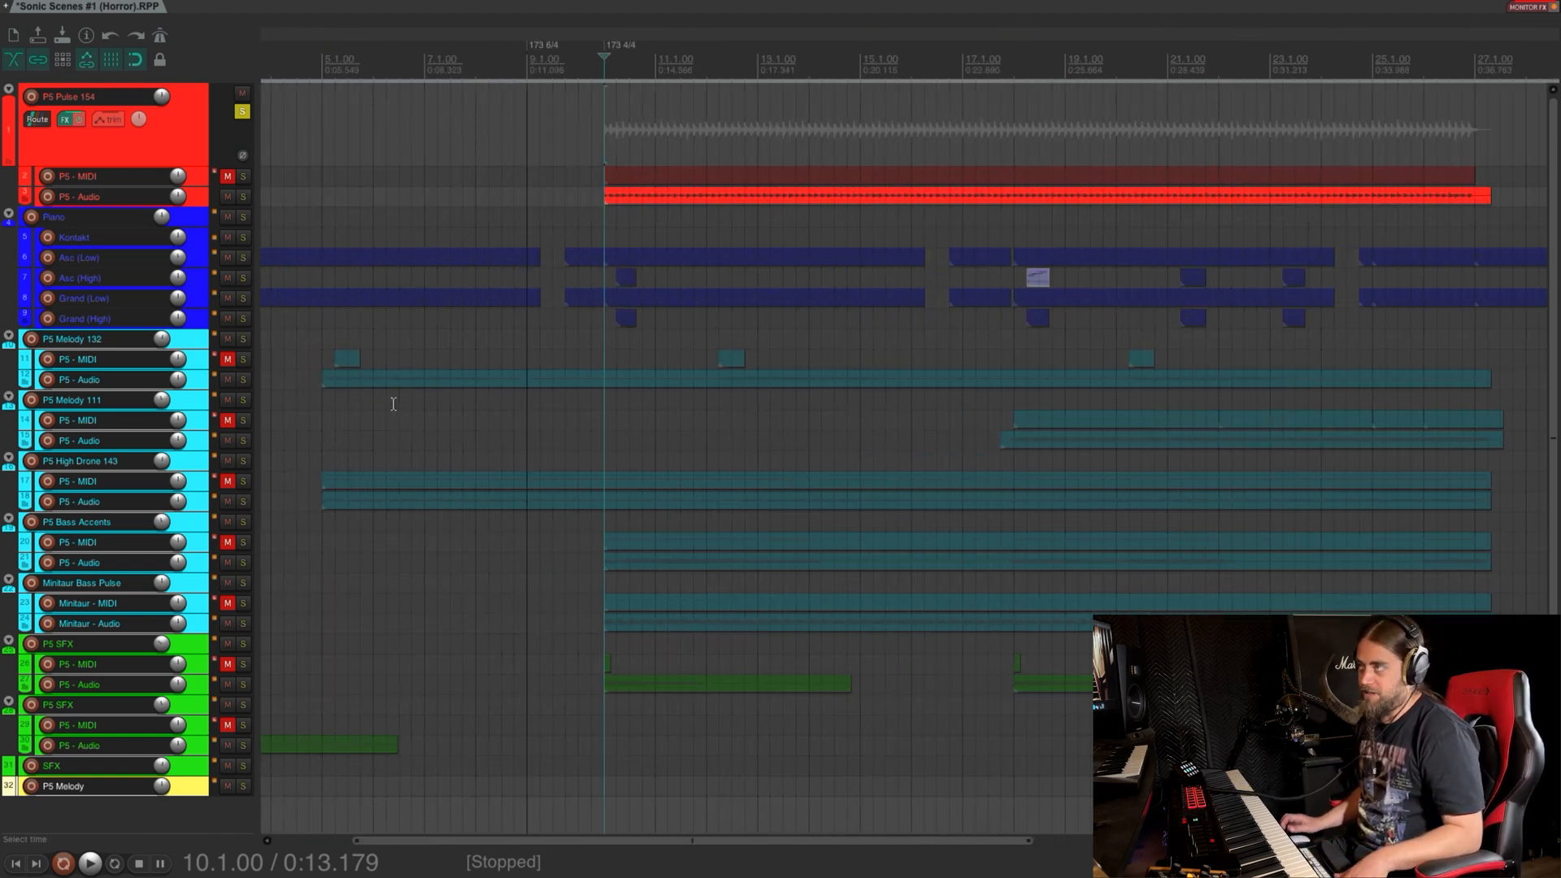
pyautogui.scroll(-3, 118, 279)
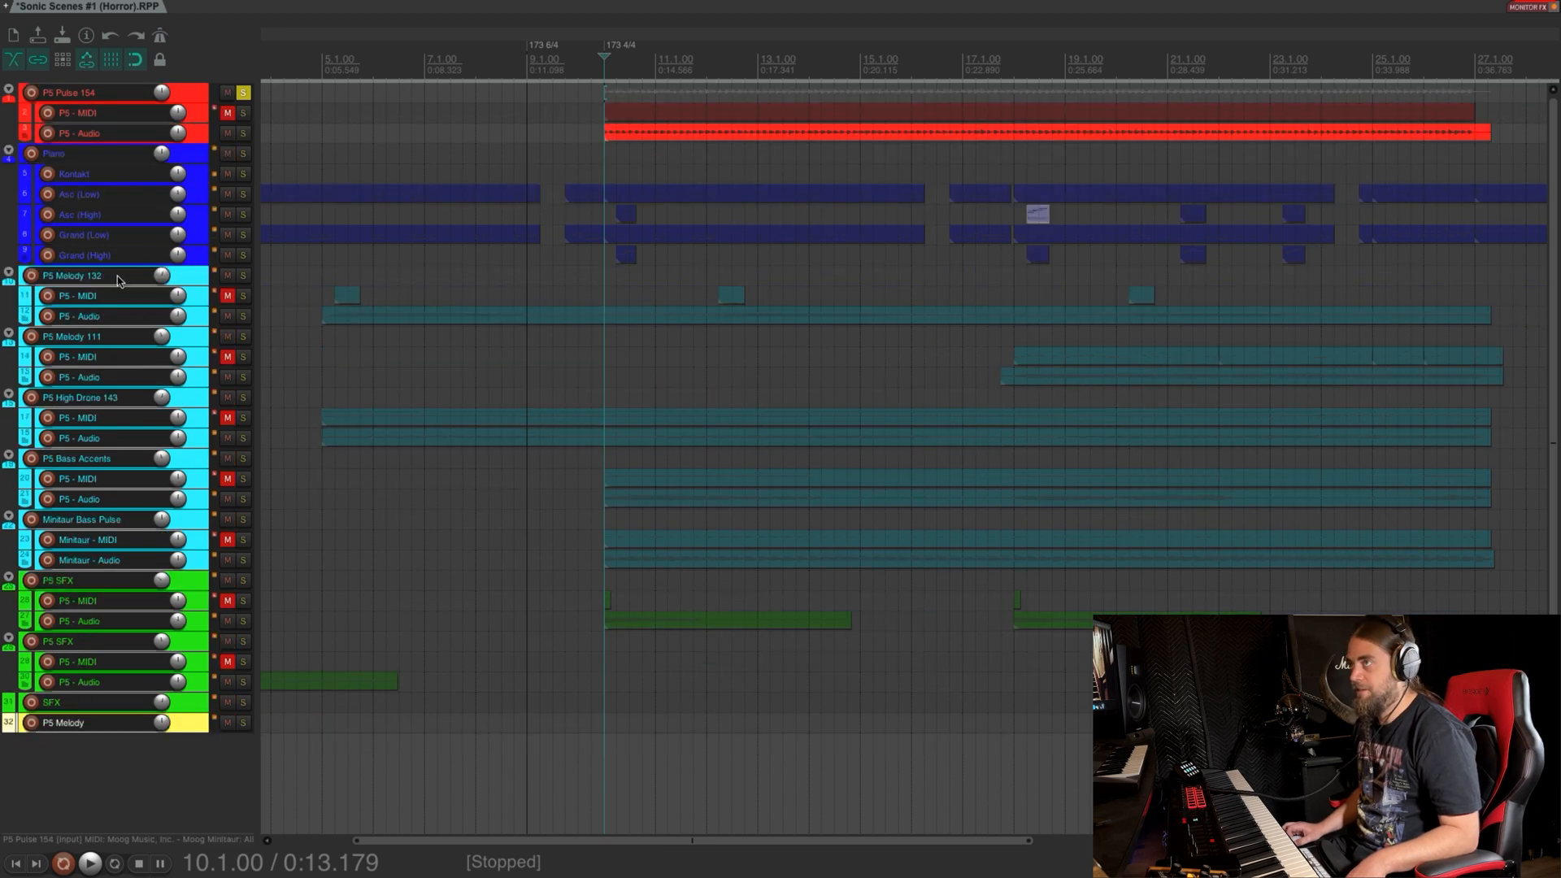
pyautogui.scroll(-2, 241, 96)
pyautogui.click(243, 93)
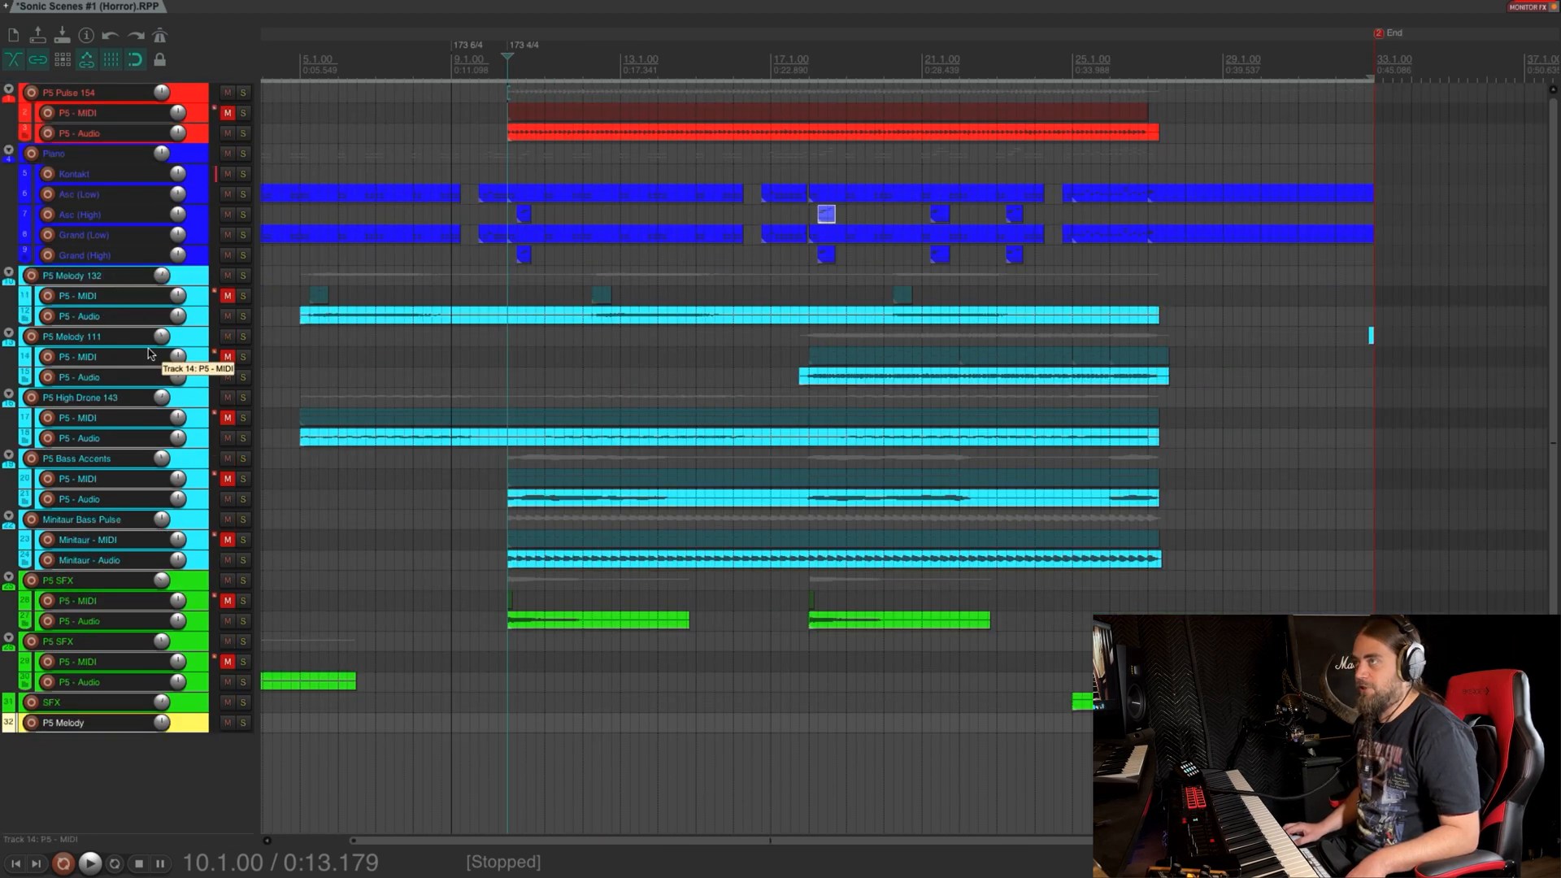
# Show the master channel in the mixer, open its SSL Native Bus Compressor 2 and arrange both windows side by side
pyautogui.hotkey('ctrl', 'm')
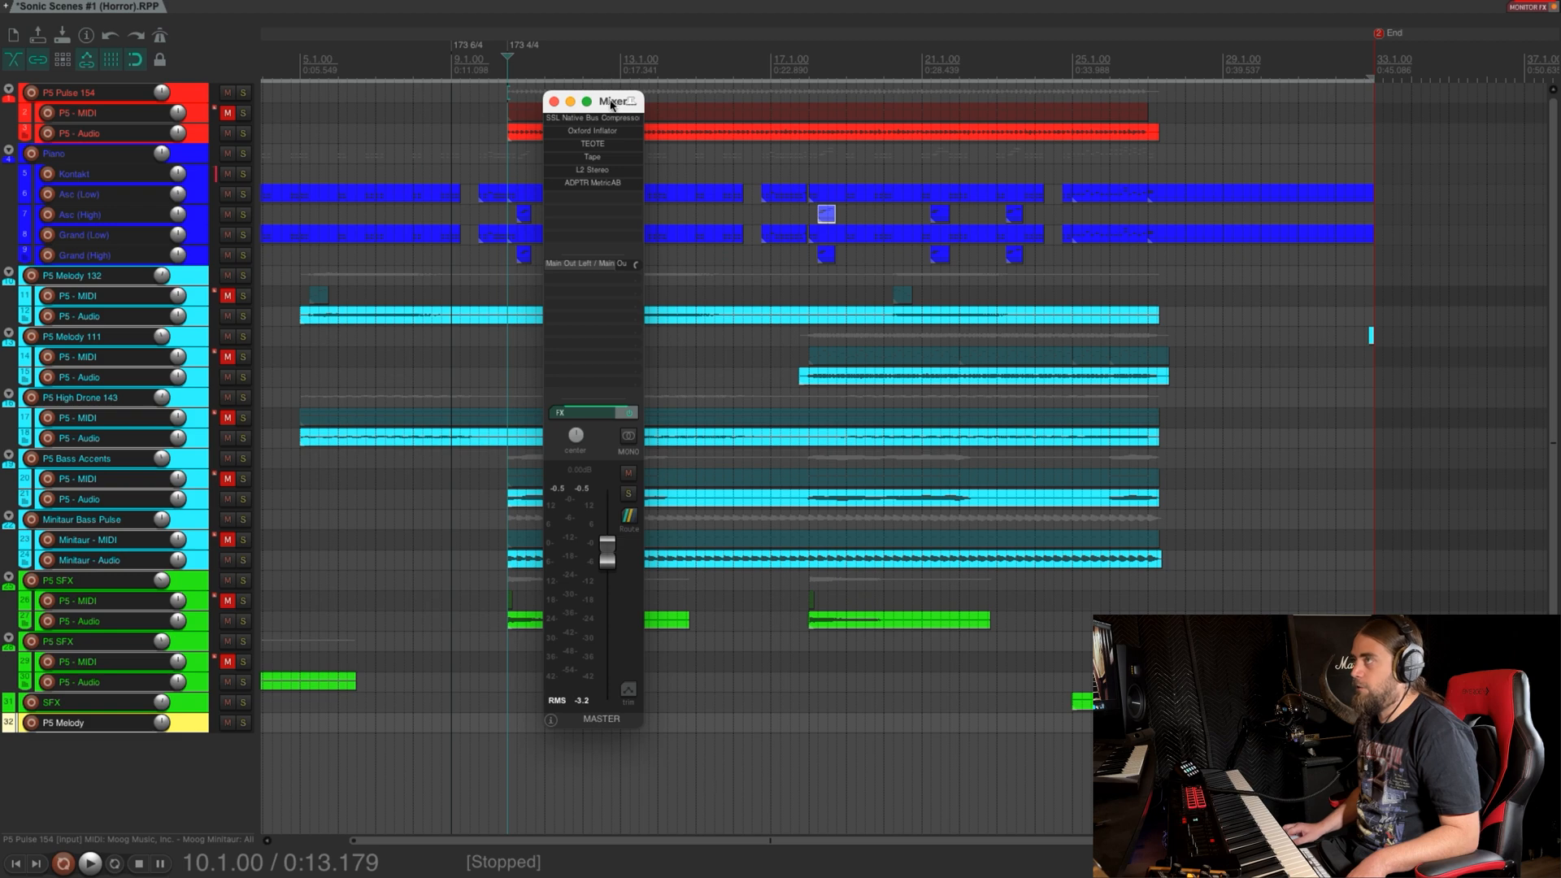
pyautogui.click(868, 385)
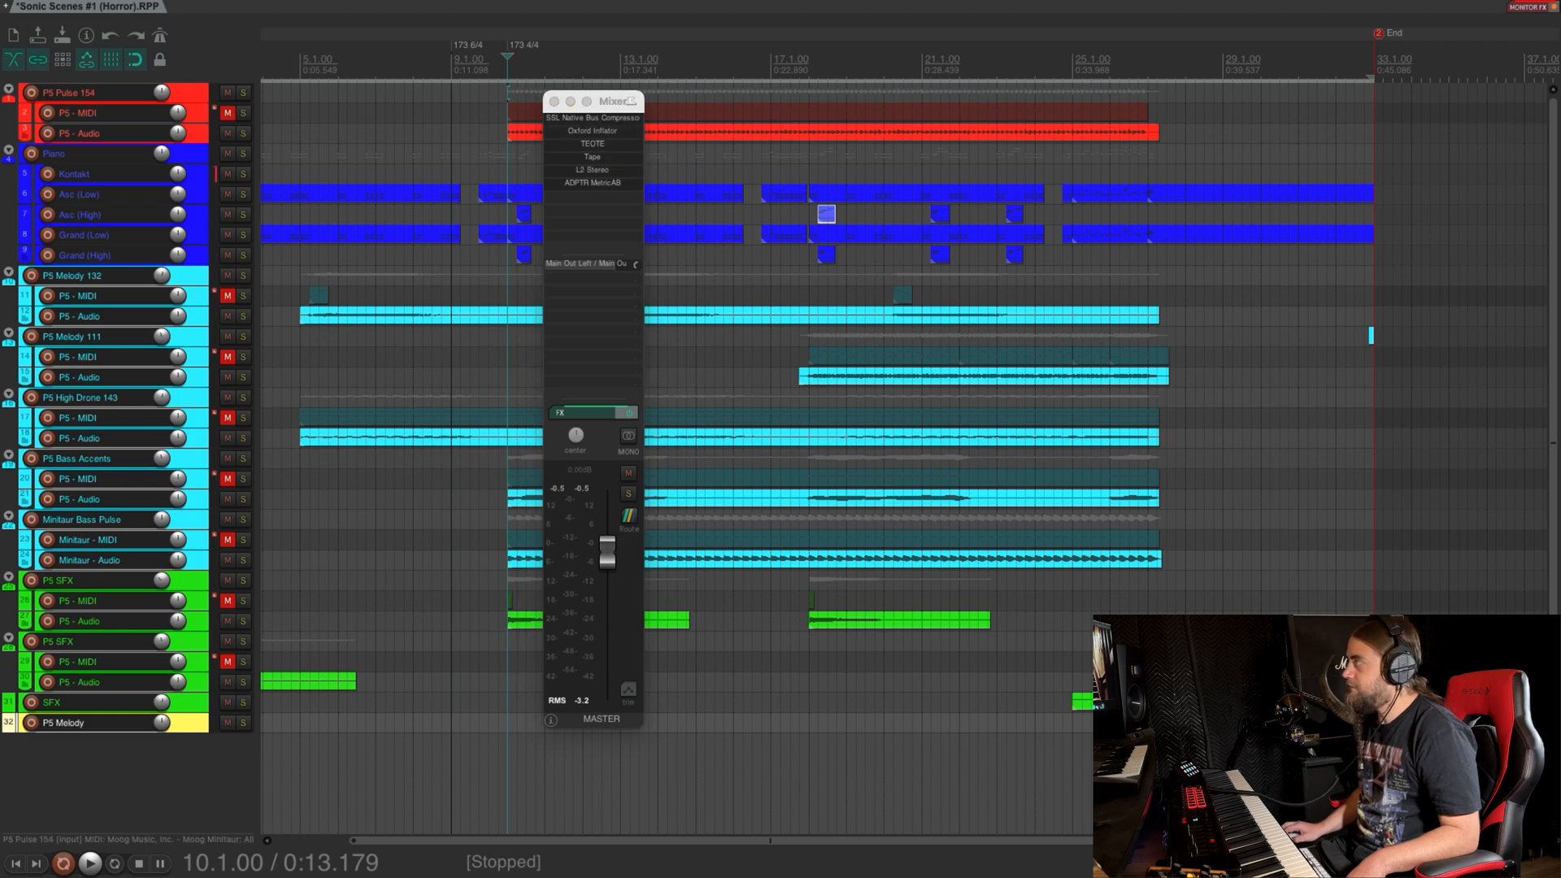
pyautogui.click(592, 118)
pyautogui.moveTo(1105, 100); pyautogui.dragTo(348, 178)
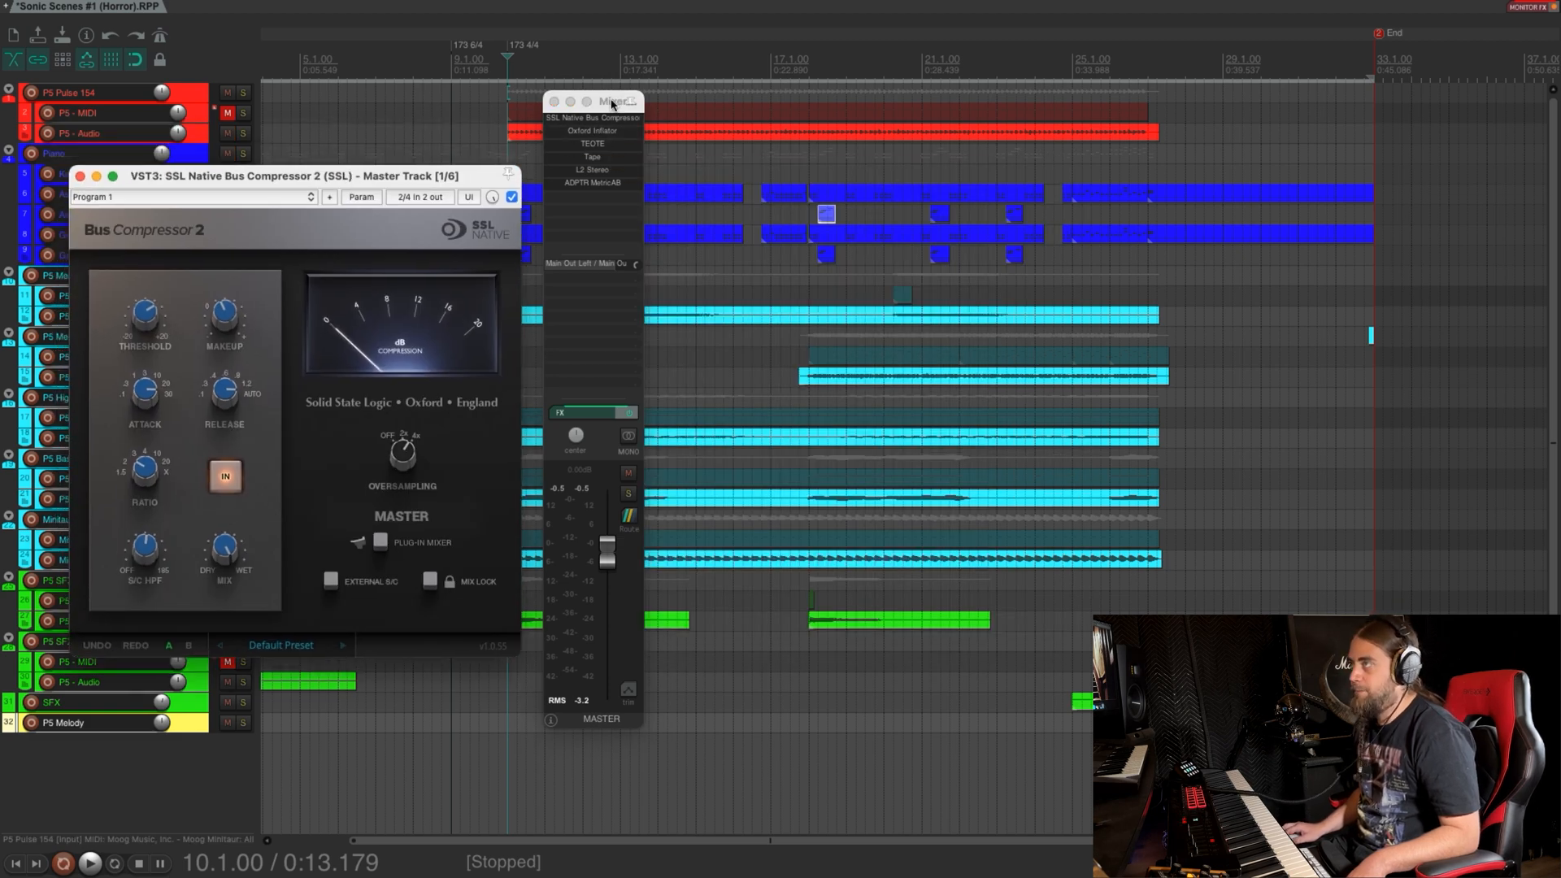
pyautogui.moveTo(609, 104); pyautogui.dragTo(844, 90)
pyautogui.moveTo(320, 183); pyautogui.dragTo(530, 190)
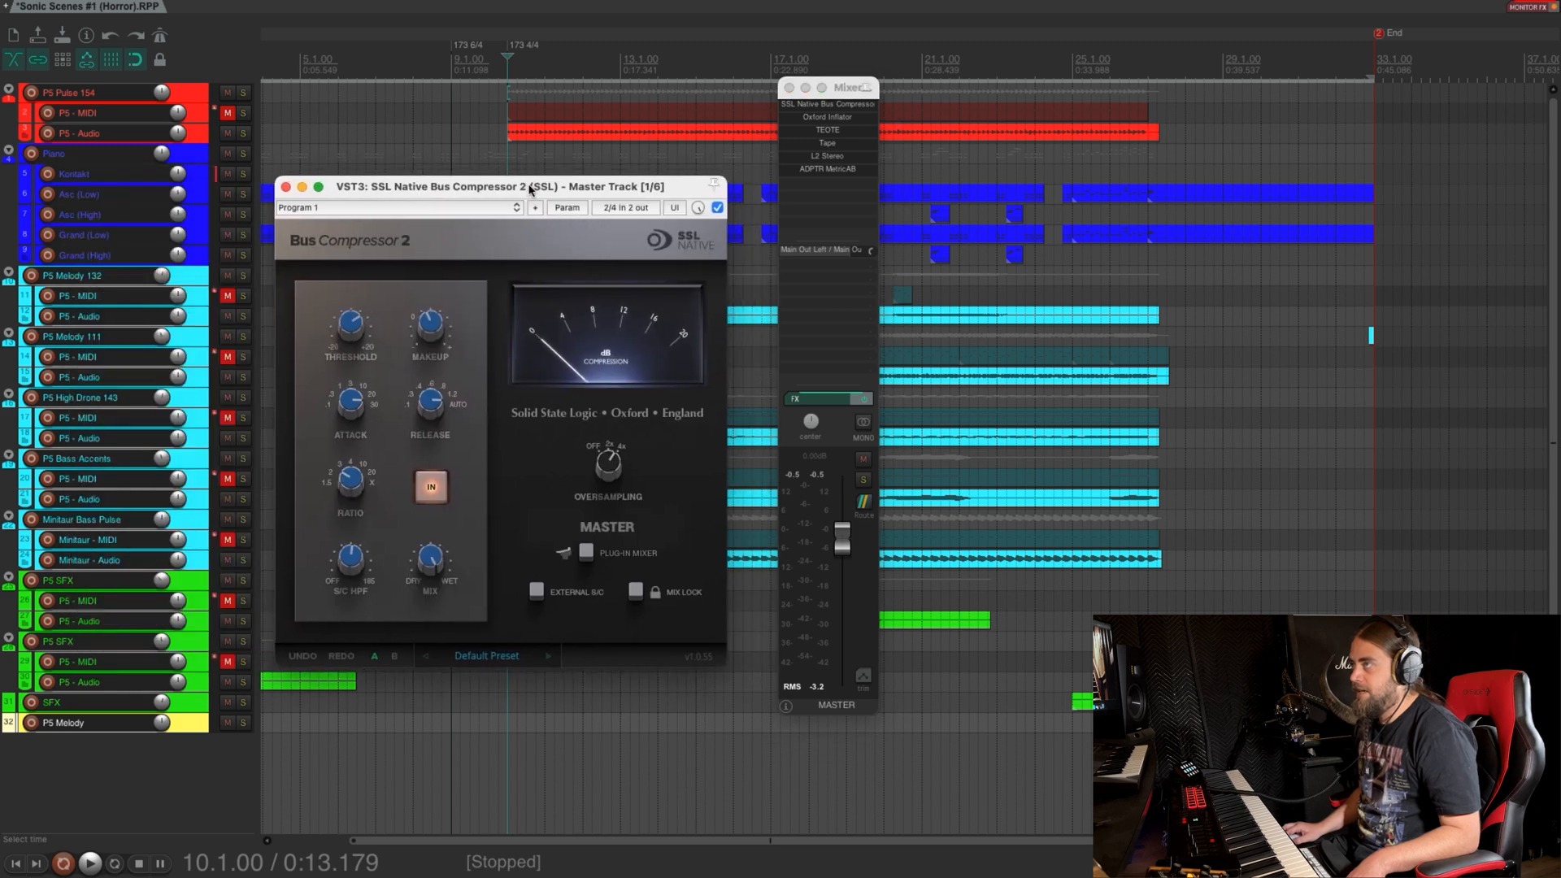
pyautogui.moveTo(423, 314)
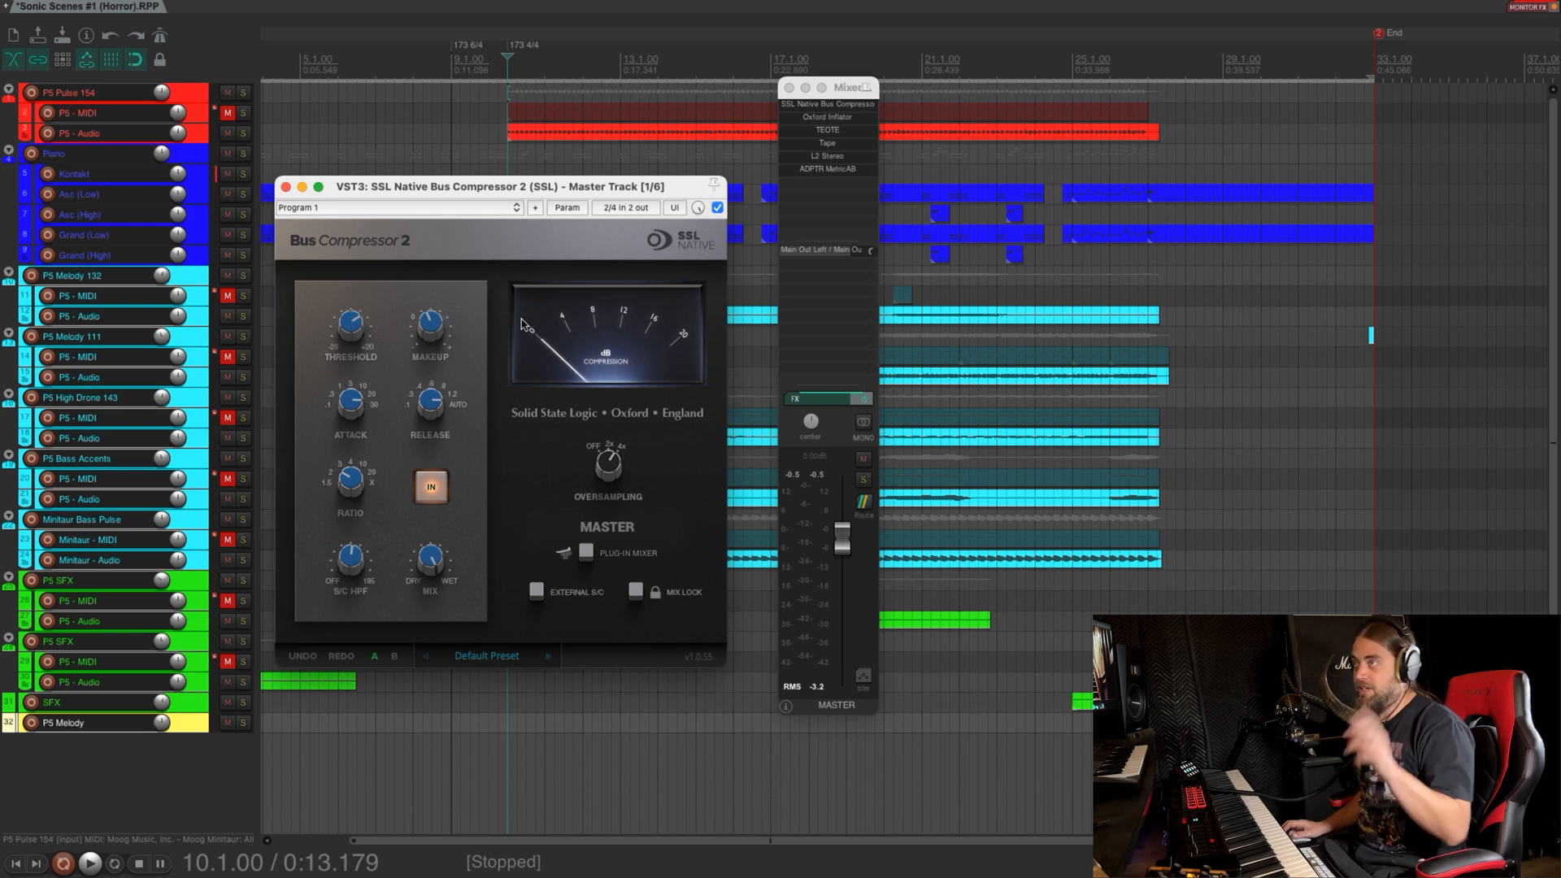
pyautogui.moveTo(550, 190); pyautogui.dragTo(561, 190)
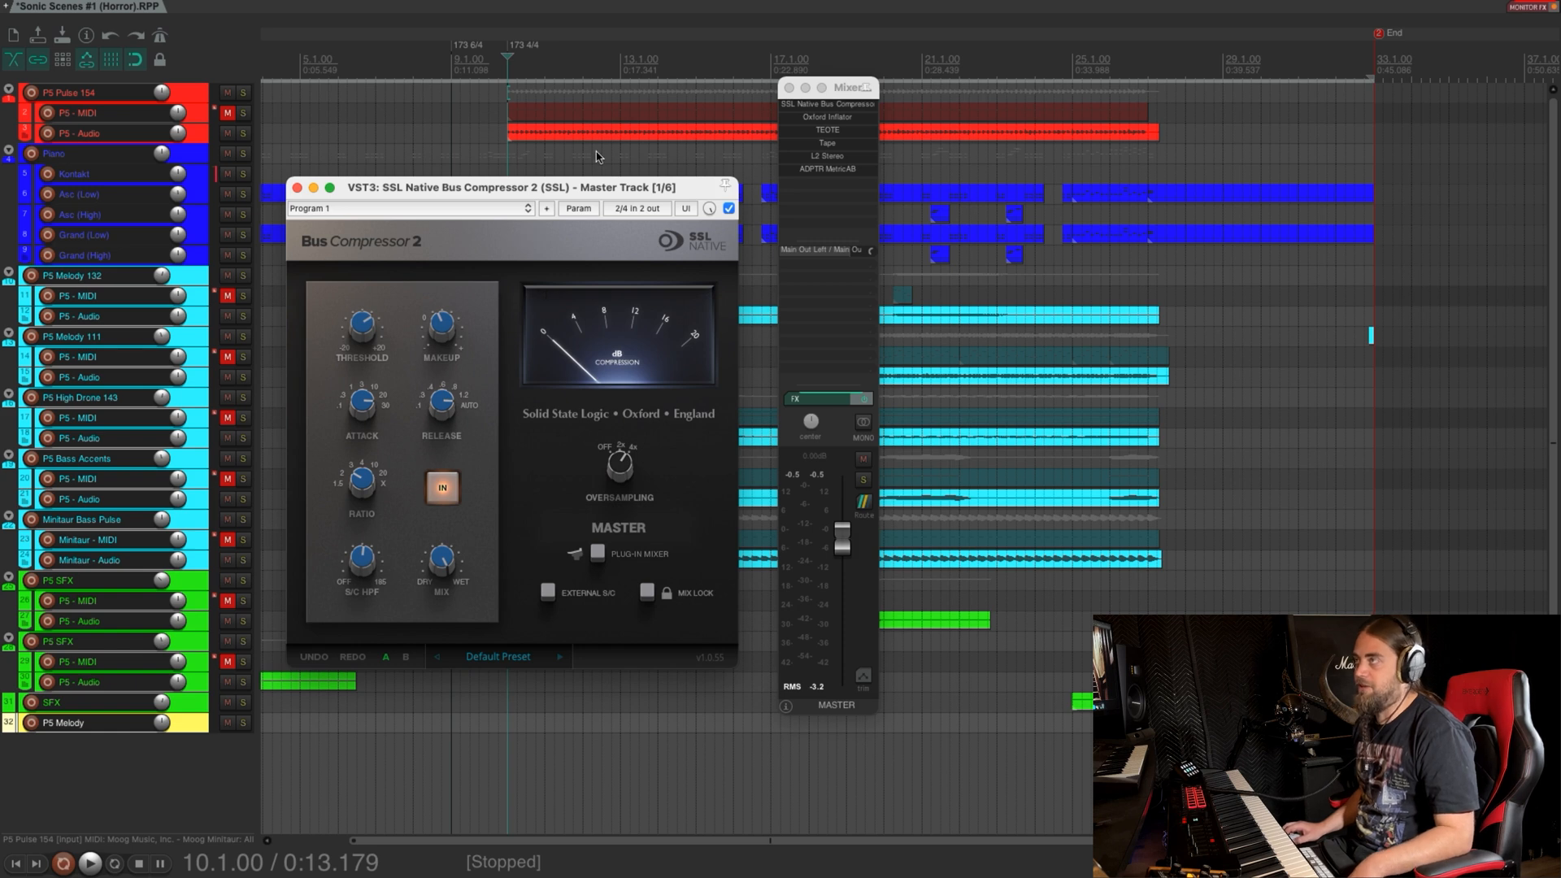
# Play the full mix from bar 10 while watching the bus compressor's gain reduction meter, then stop playback
pyautogui.click(507, 71)
pyautogui.press('space')
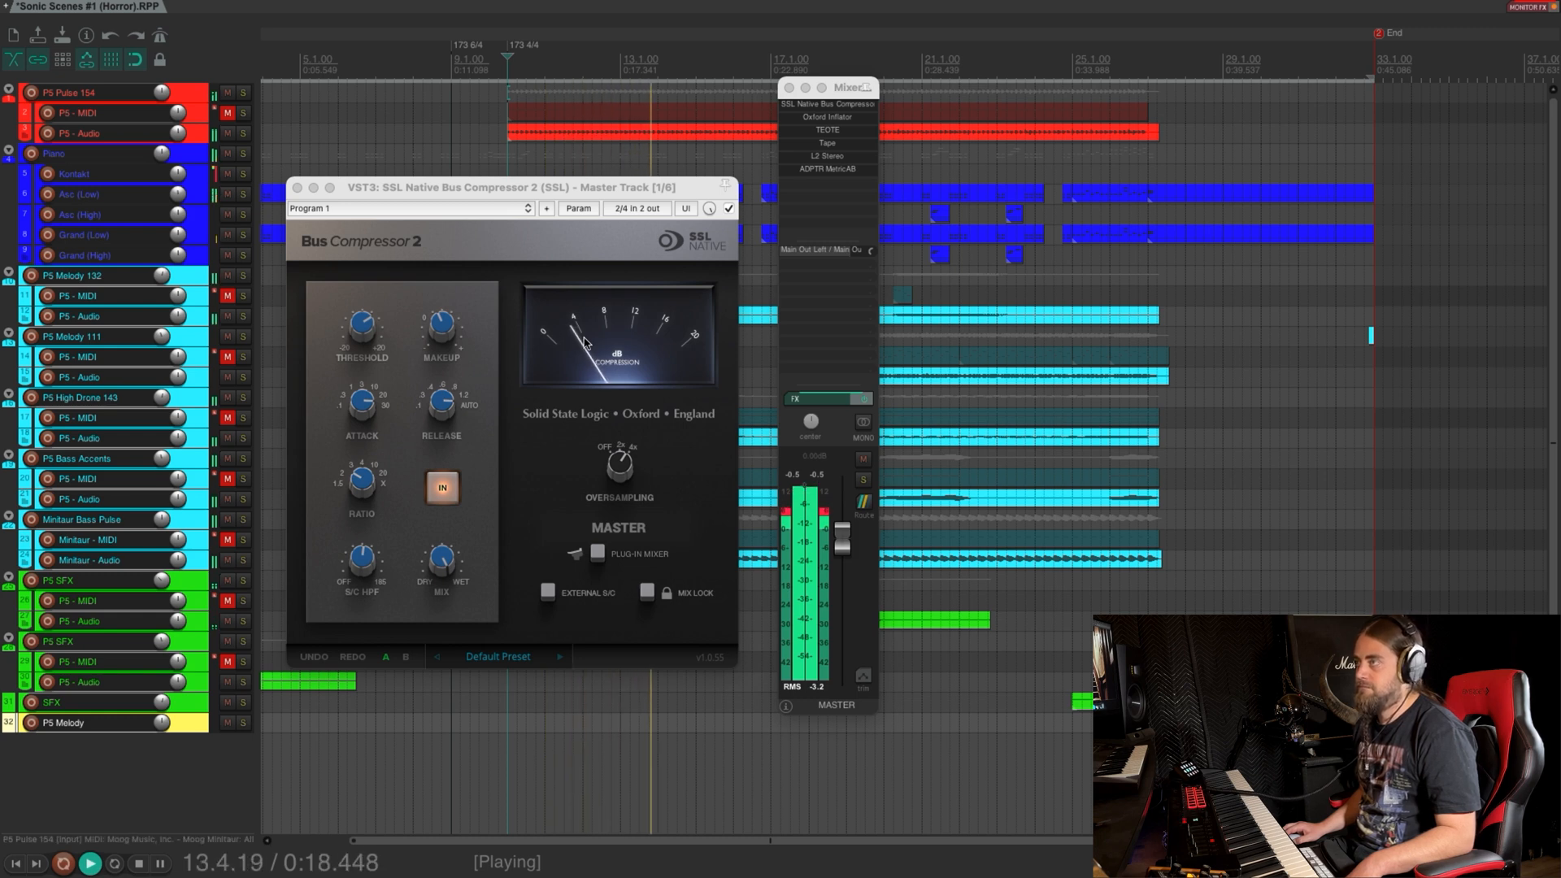
pyautogui.press('space')
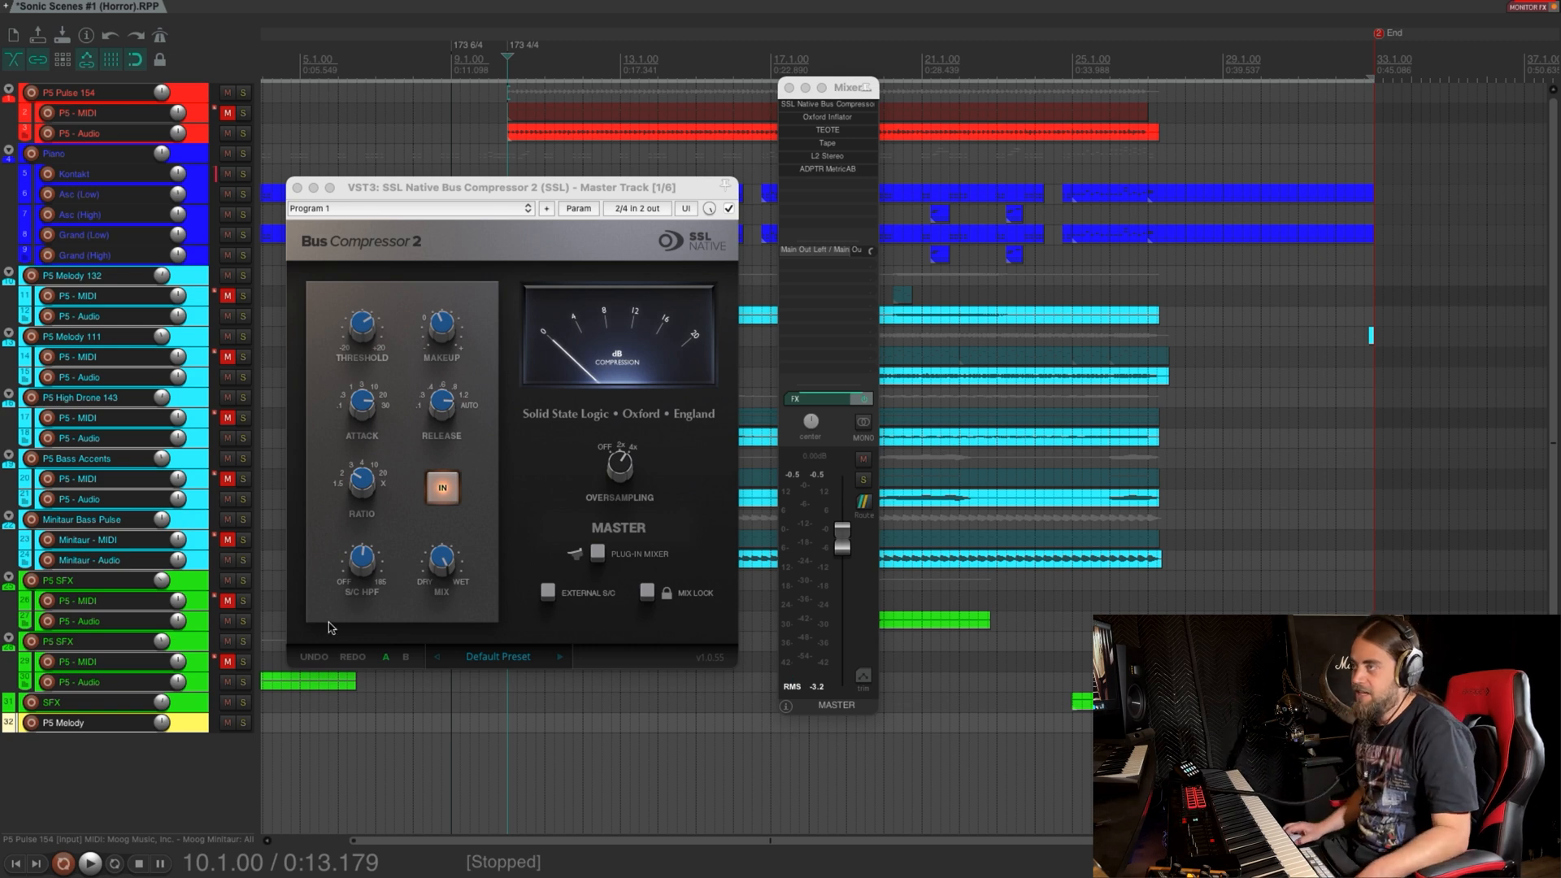
# Inspect the bus compressor's sidechain high-pass filter setting and close the plug-in
pyautogui.moveTo(362, 566)
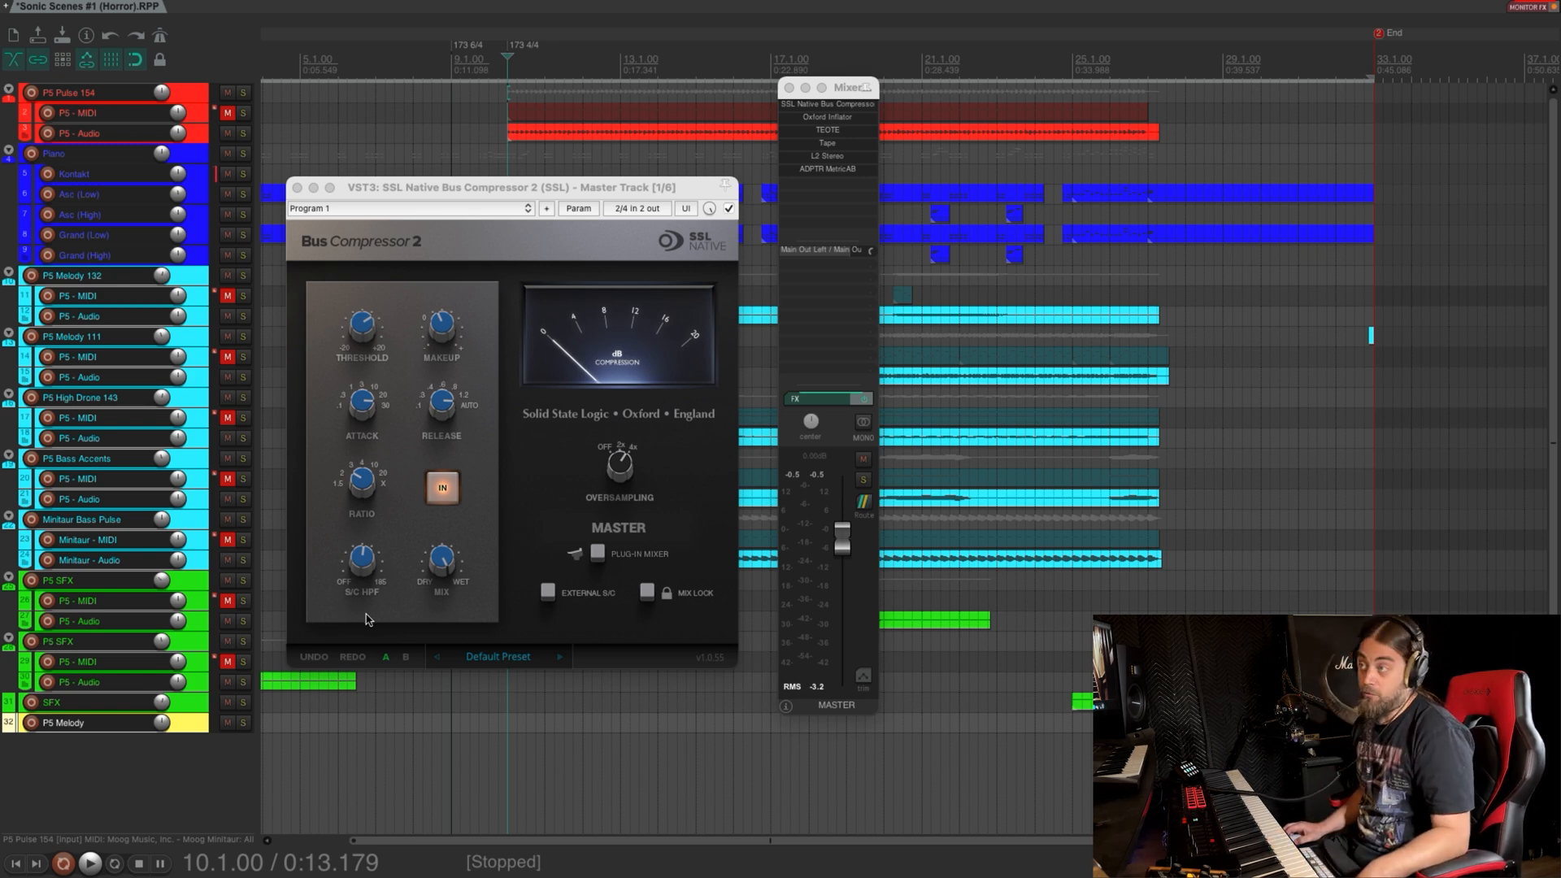
pyautogui.moveTo(555, 189); pyautogui.dragTo(542, 180)
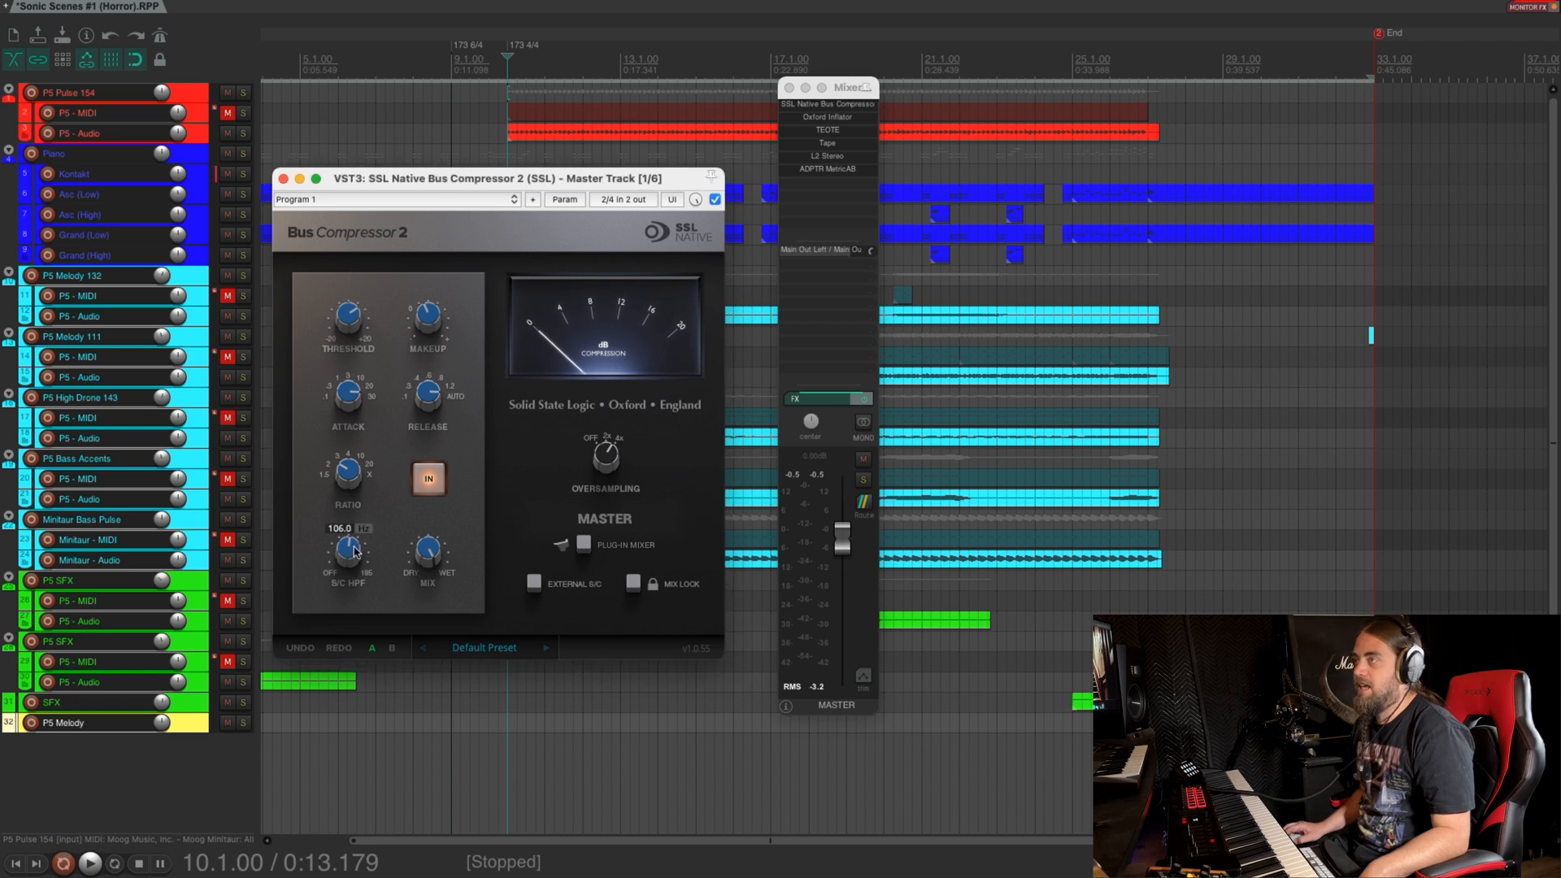
pyautogui.click(283, 179)
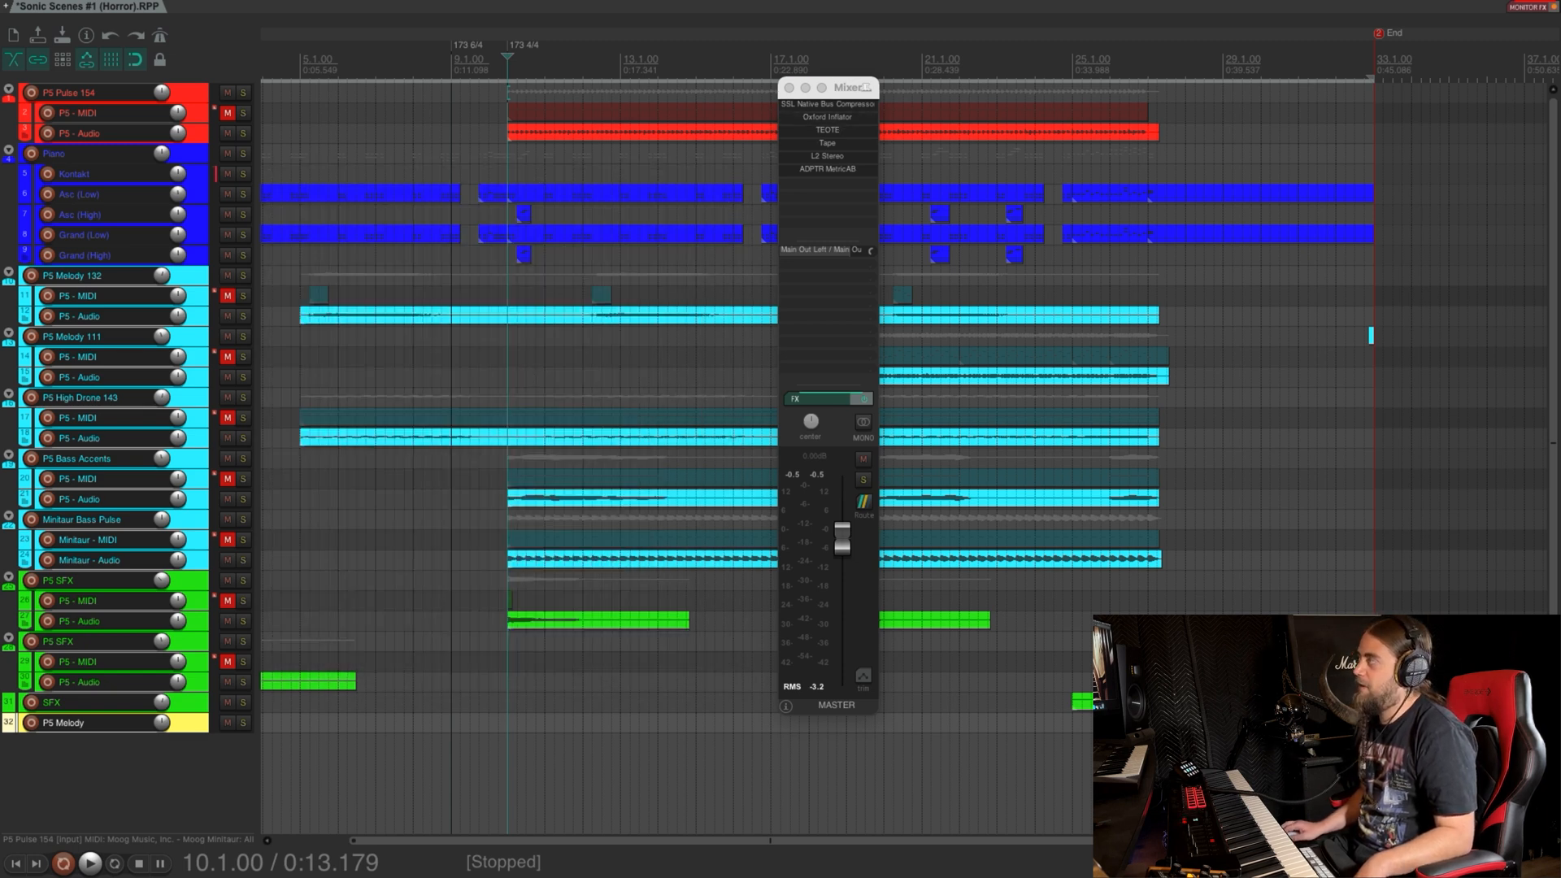
# View the Oxford Inflator's input, effect and curve settings on the master, repositioning its window, and close it
pyautogui.moveTo(220, 244); pyautogui.dragTo(501, 283)
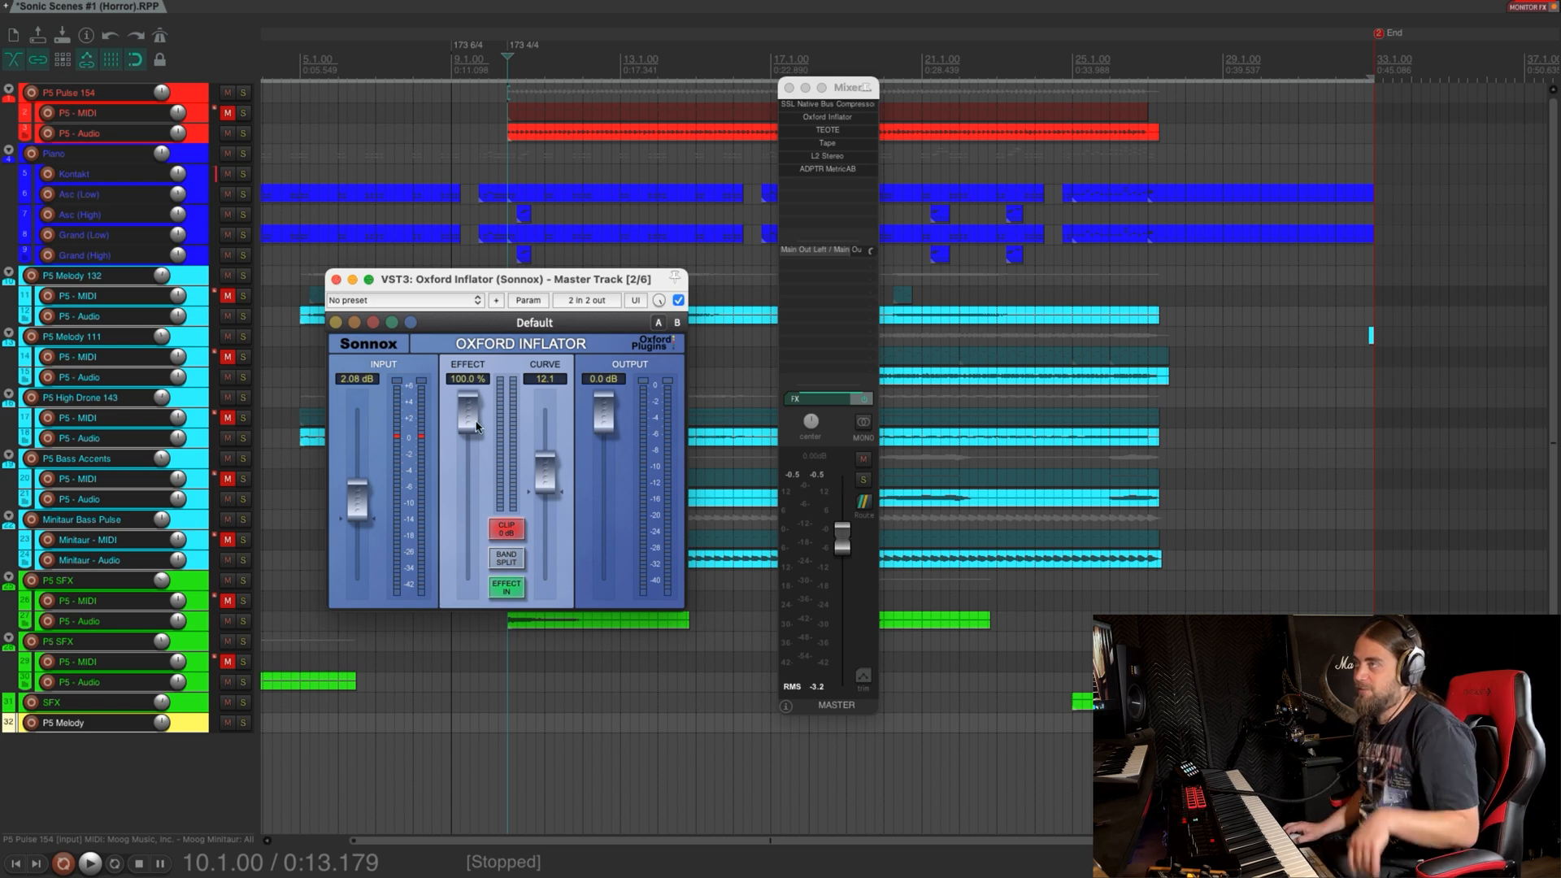
pyautogui.moveTo(442, 283); pyautogui.dragTo(376, 277)
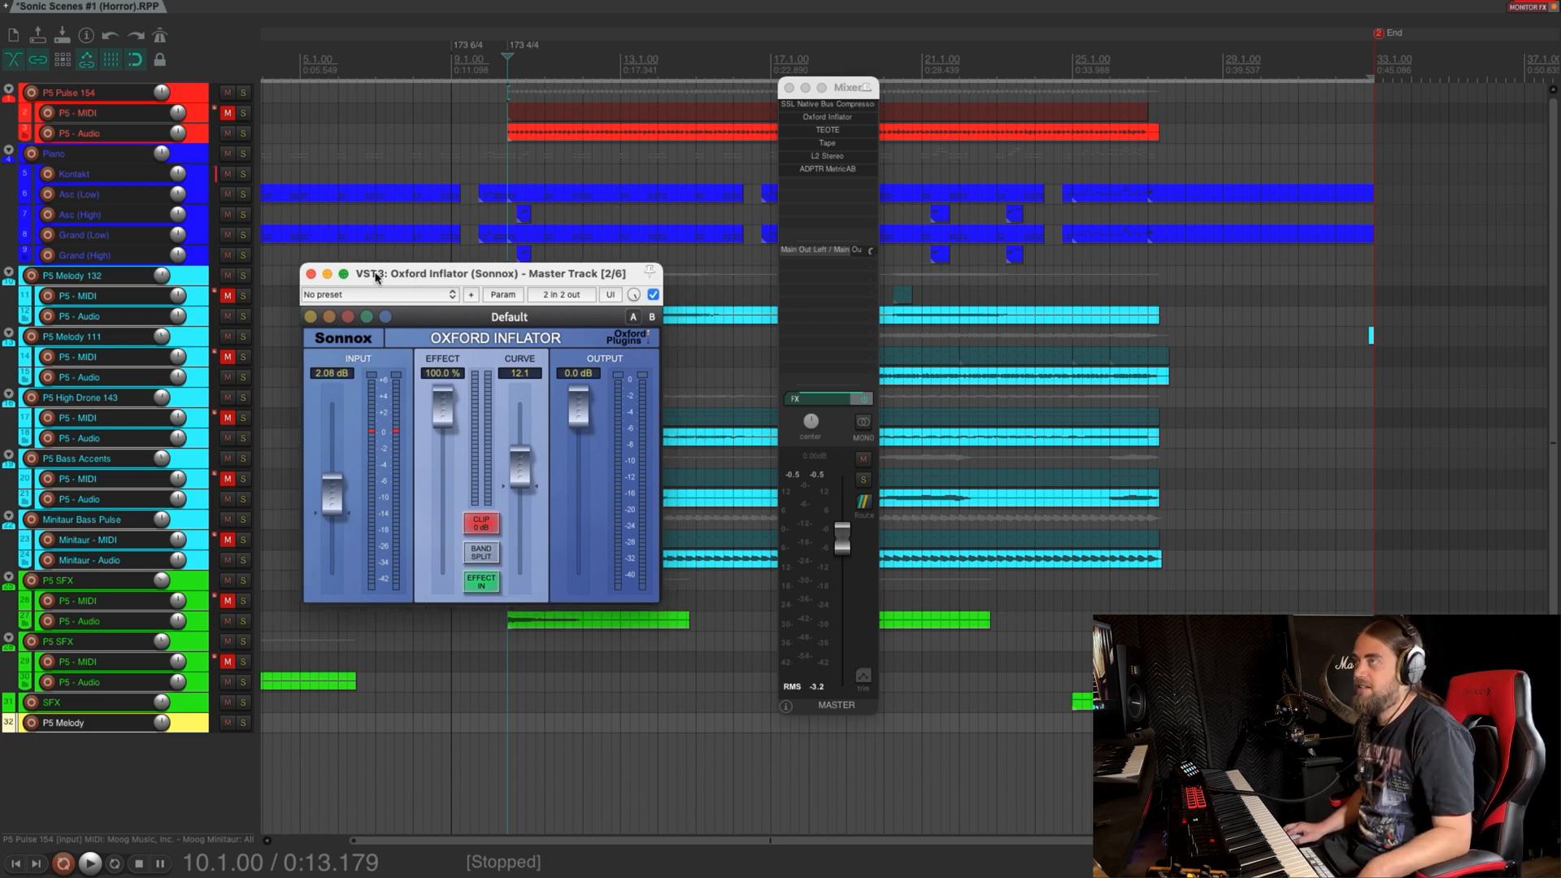
pyautogui.click(311, 274)
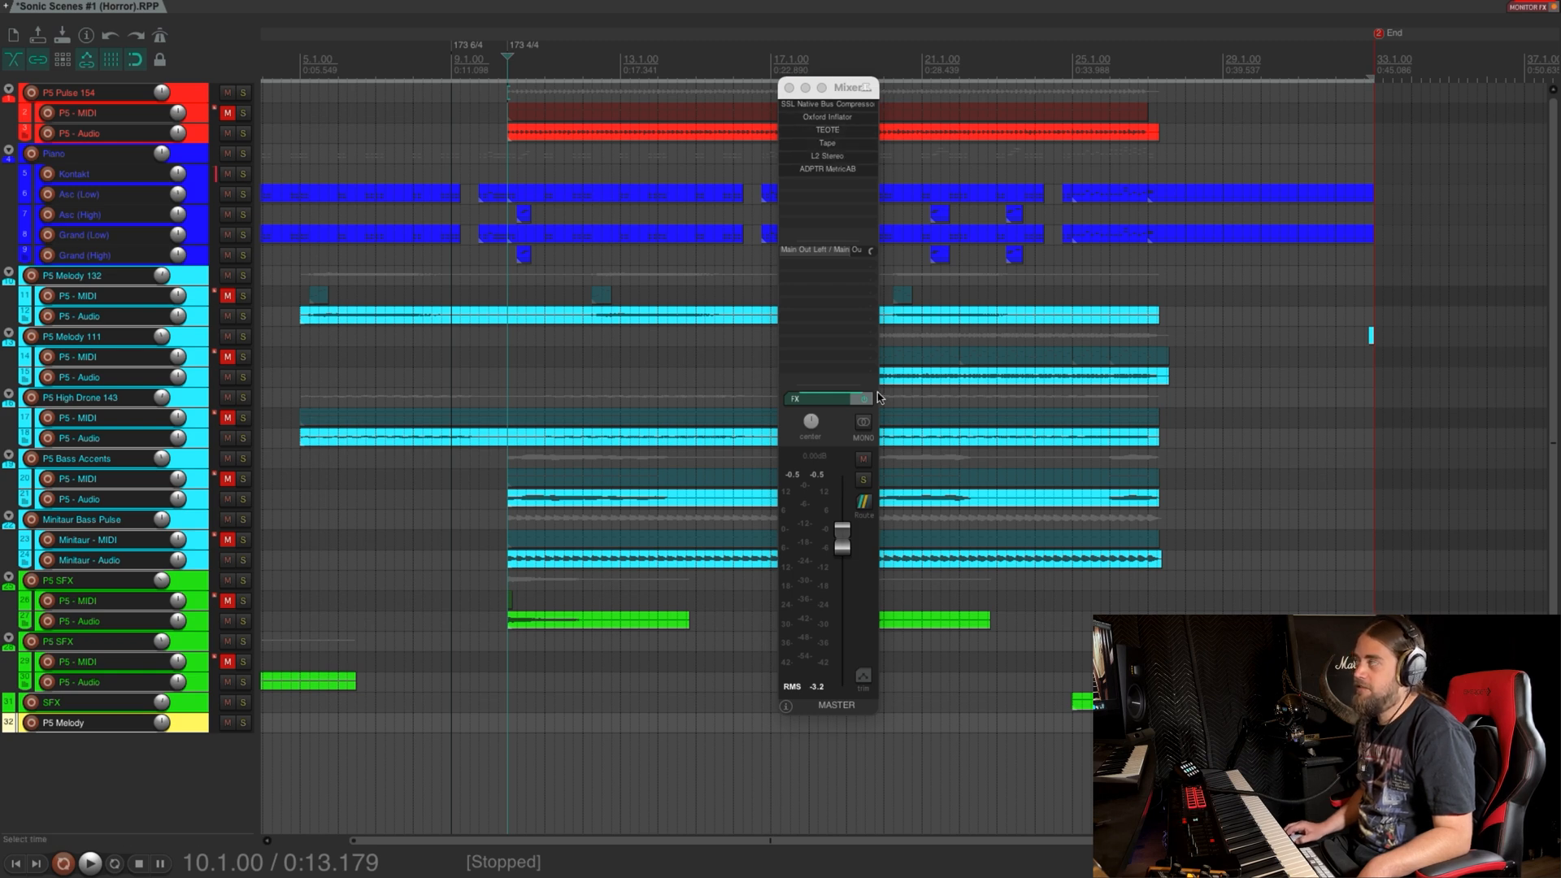
# View the L2 Stereo limiter on the master channel, moving its window into clear view, and close it
pyautogui.click(827, 156)
pyautogui.moveTo(767, 245); pyautogui.dragTo(497, 286)
pyautogui.click(292, 291)
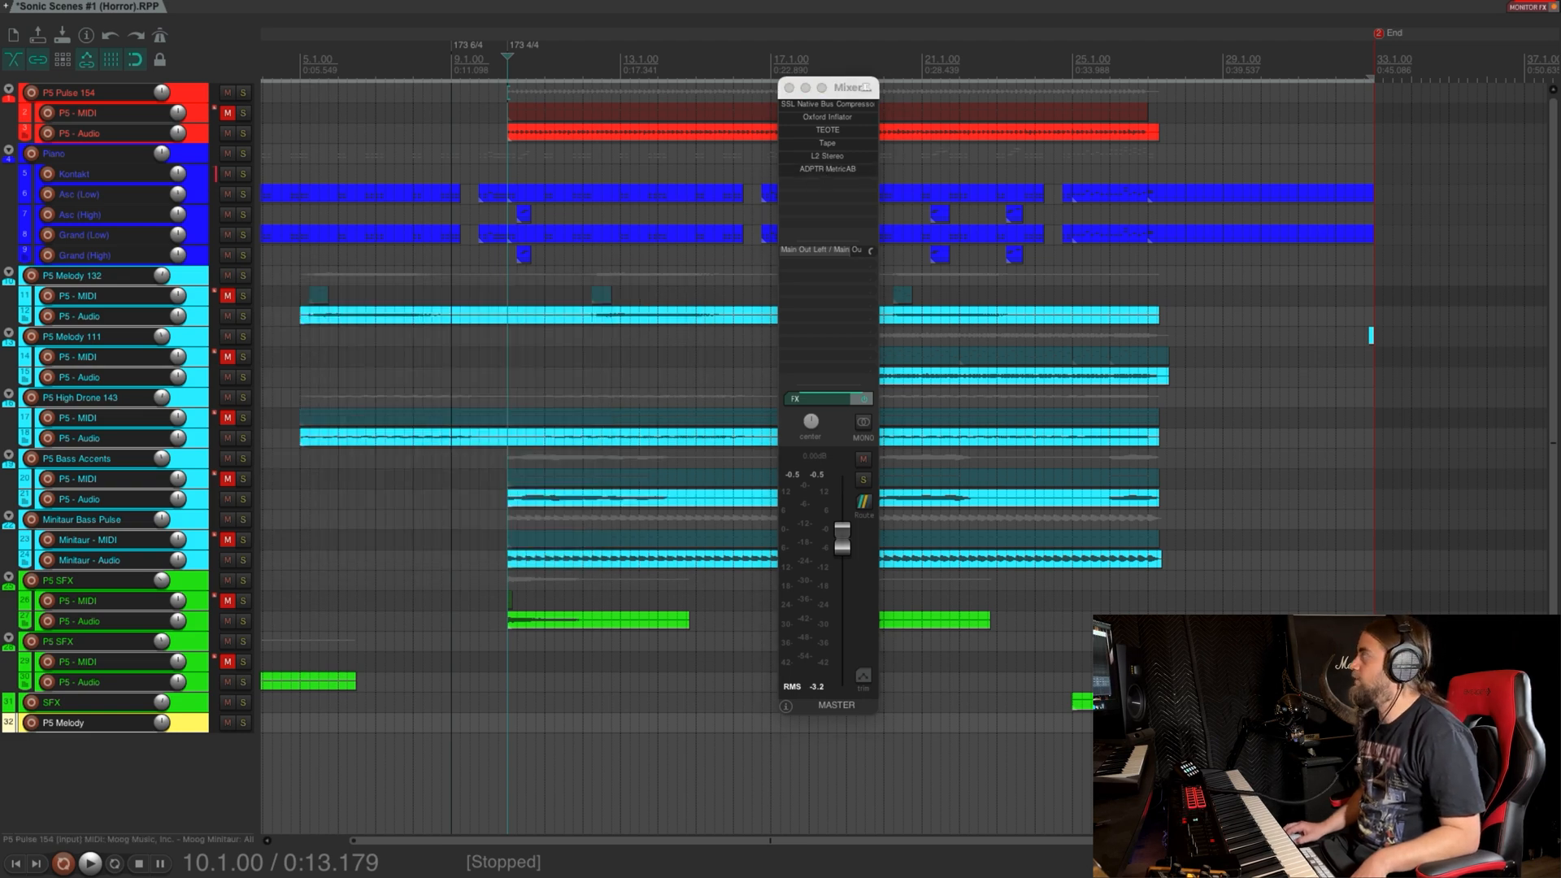
# Open ADPTR MetricAB on the master, reposition its window and play from bar 10 to watch the spectrum
pyautogui.click(827, 169)
pyautogui.moveTo(1318, 150); pyautogui.dragTo(993, 153)
pyautogui.moveTo(694, 155); pyautogui.dragTo(569, 131)
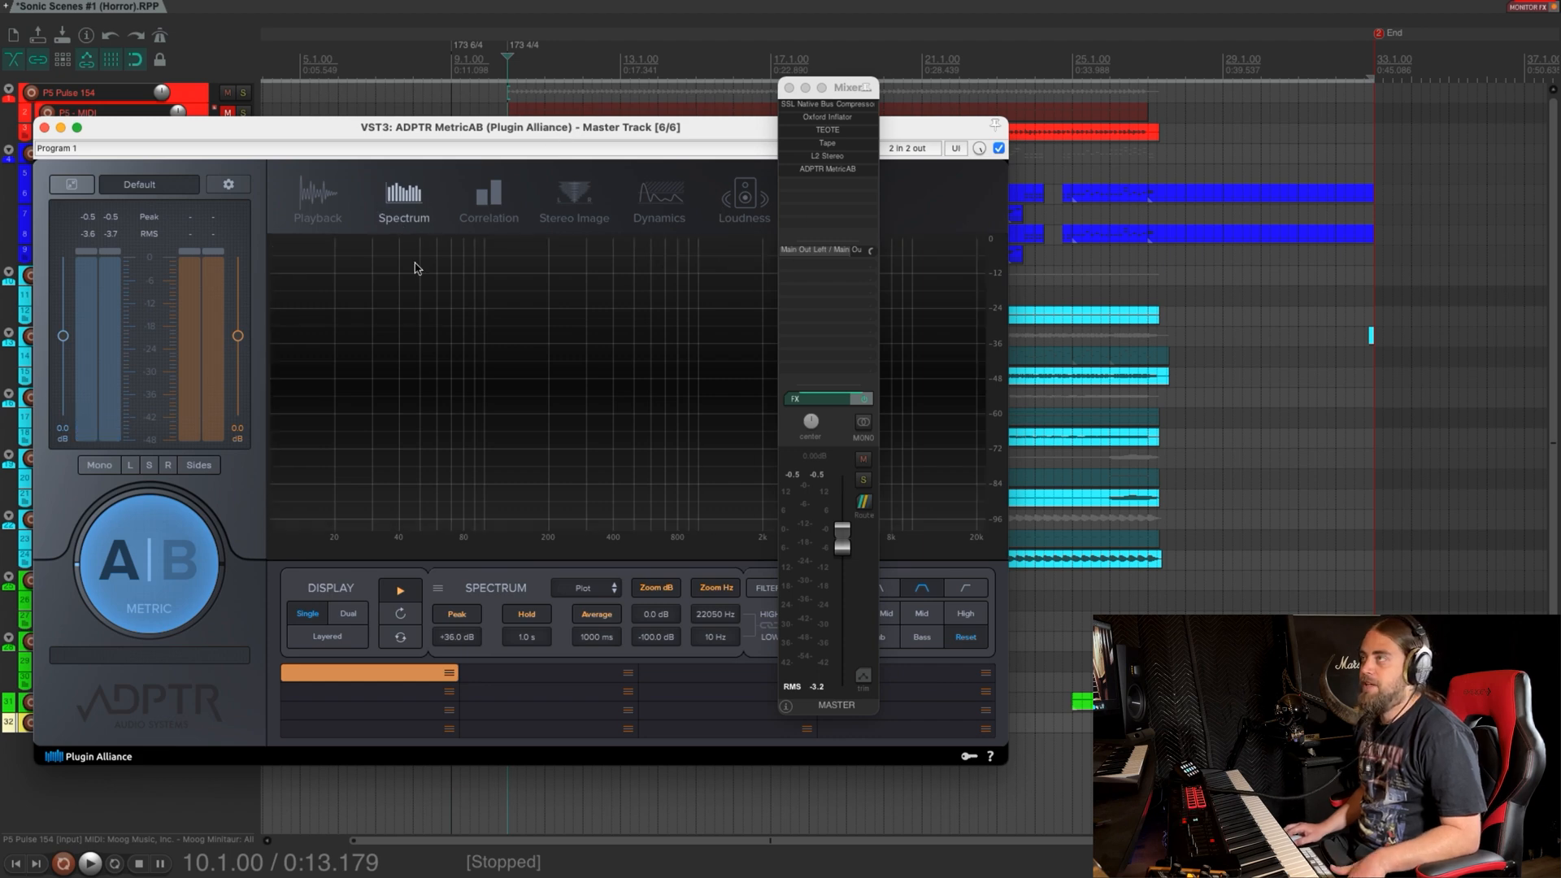
pyautogui.click(507, 72)
pyautogui.press('space')
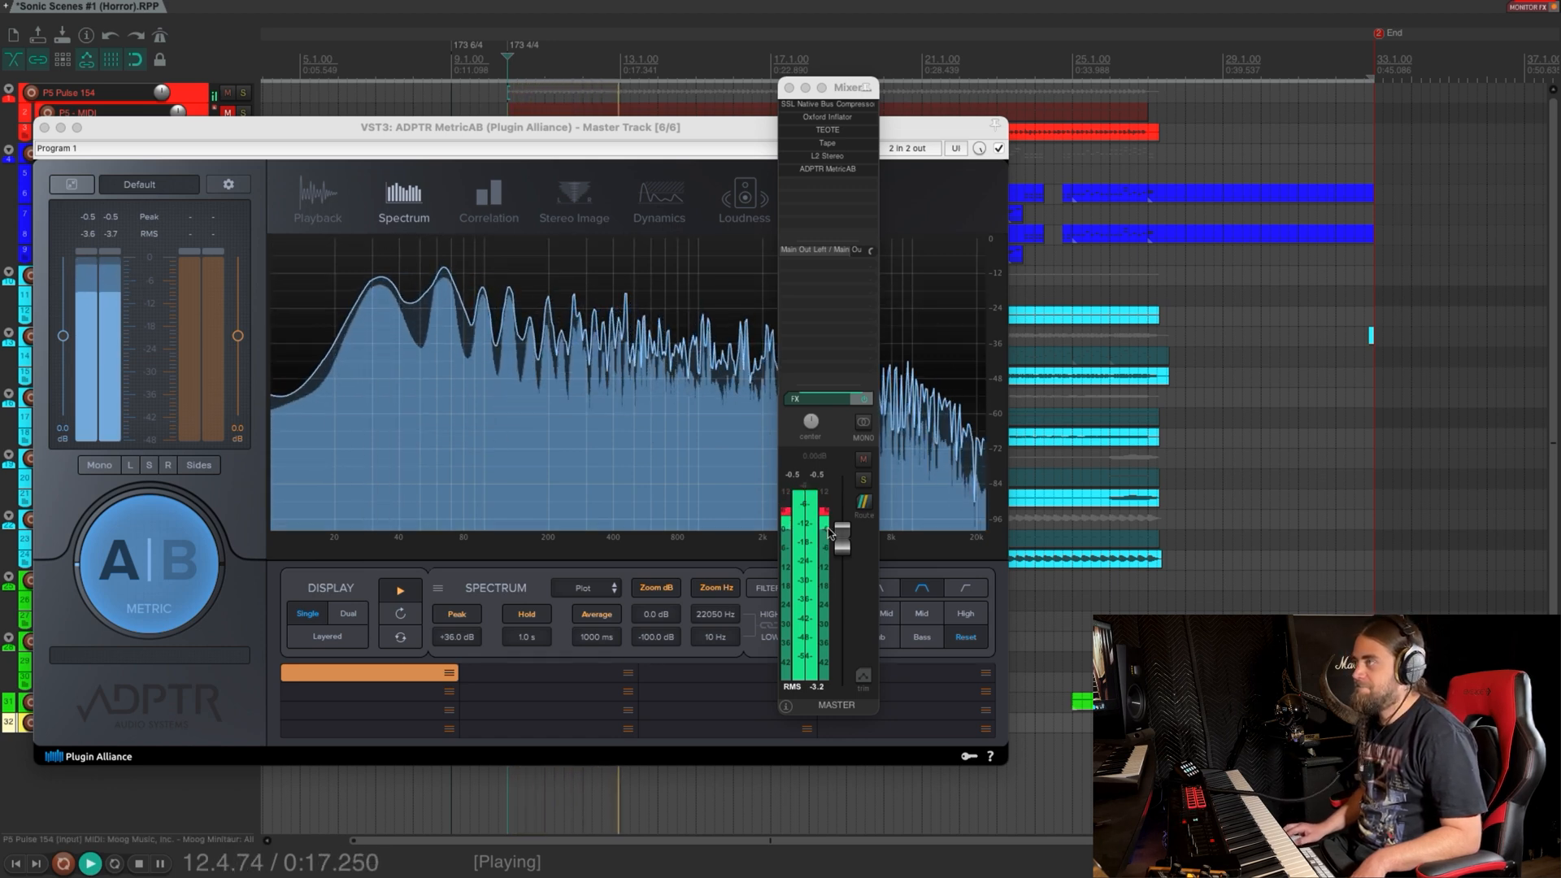
# Check MetricAB's loudness meters, return to its spectrum view, close the plug-in and move the mixer window aside
pyautogui.click(738, 196)
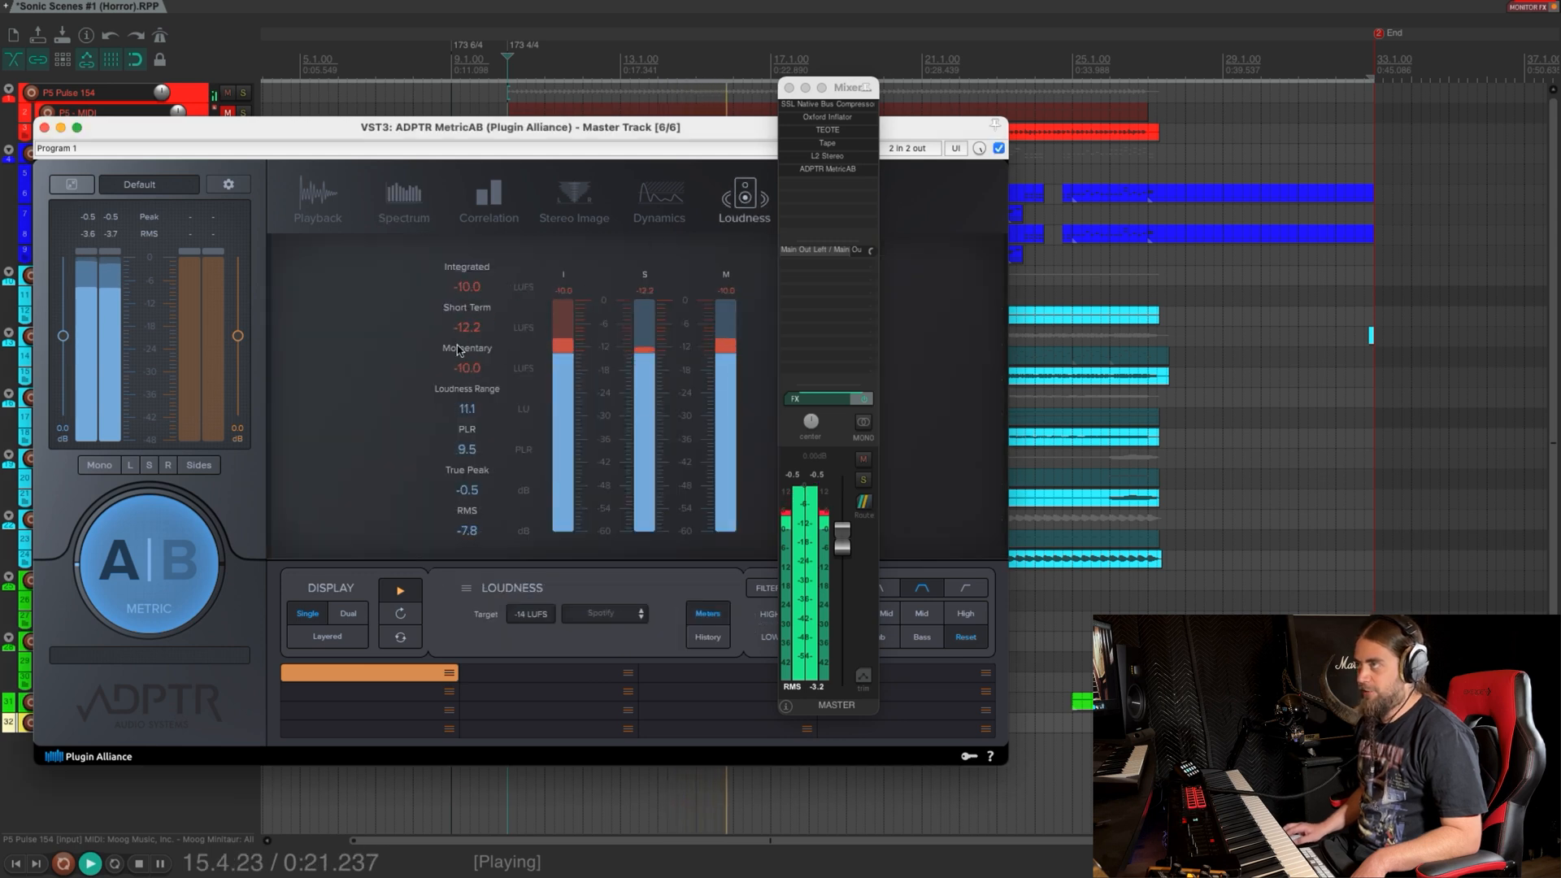
pyautogui.click(409, 205)
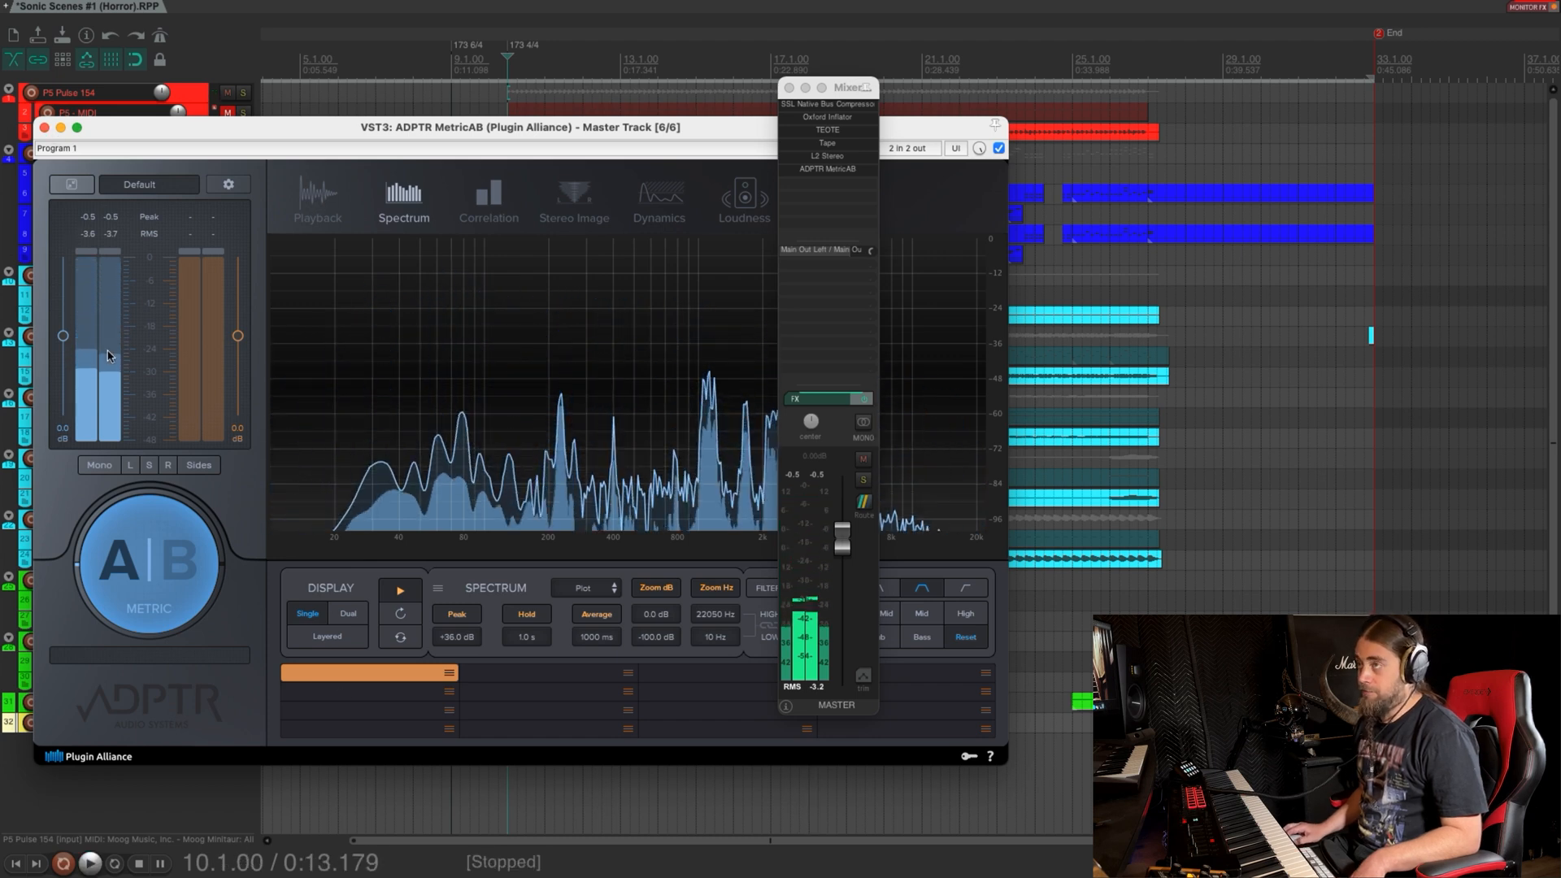
pyautogui.click(43, 128)
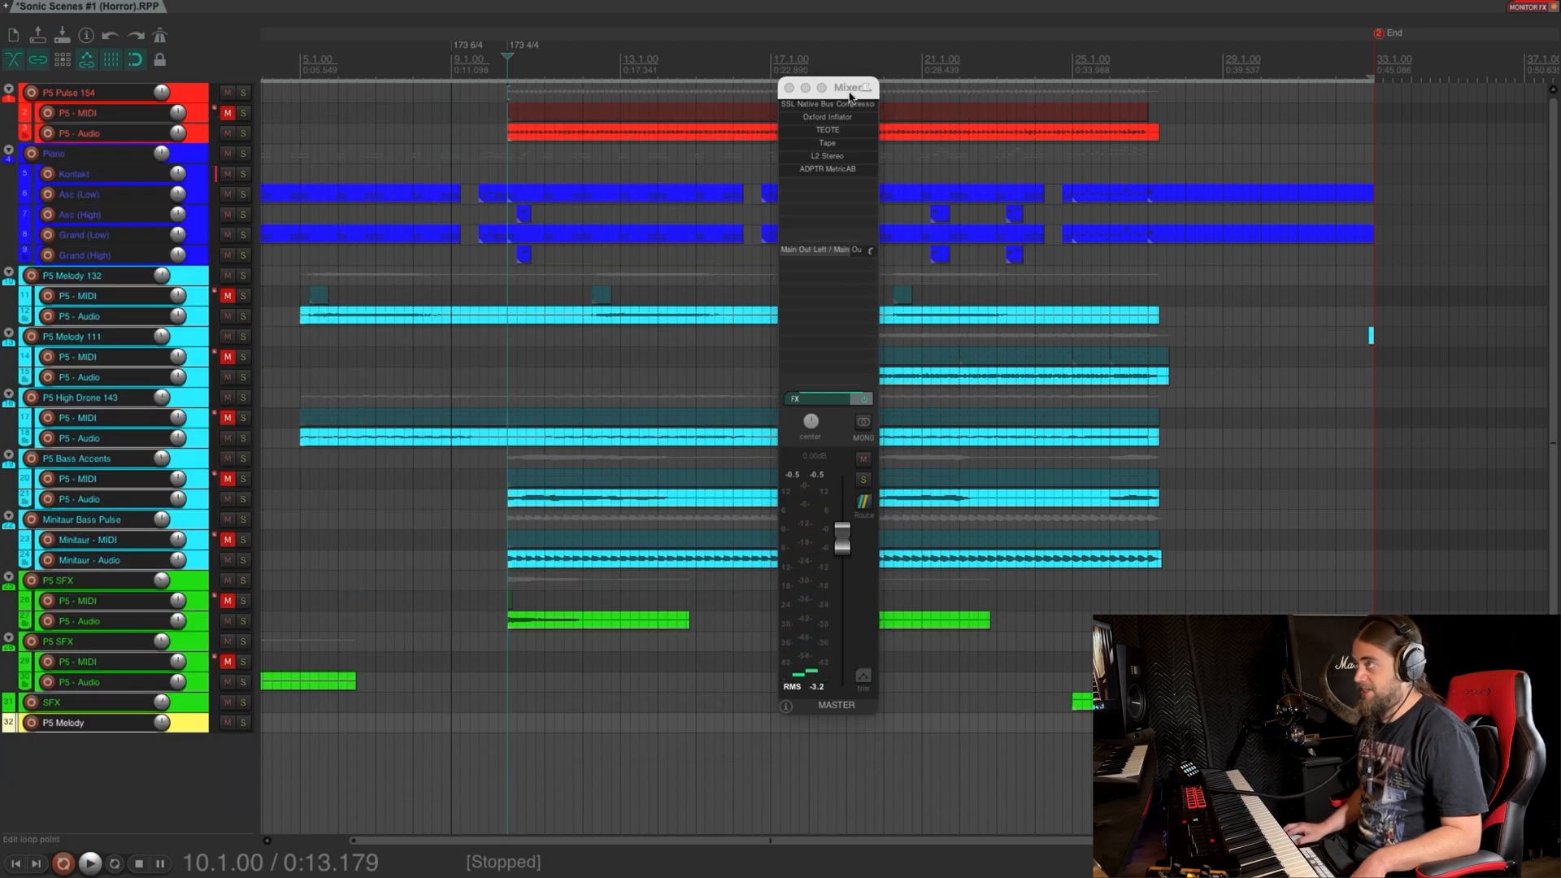
pyautogui.moveTo(850, 96); pyautogui.dragTo(891, 96)
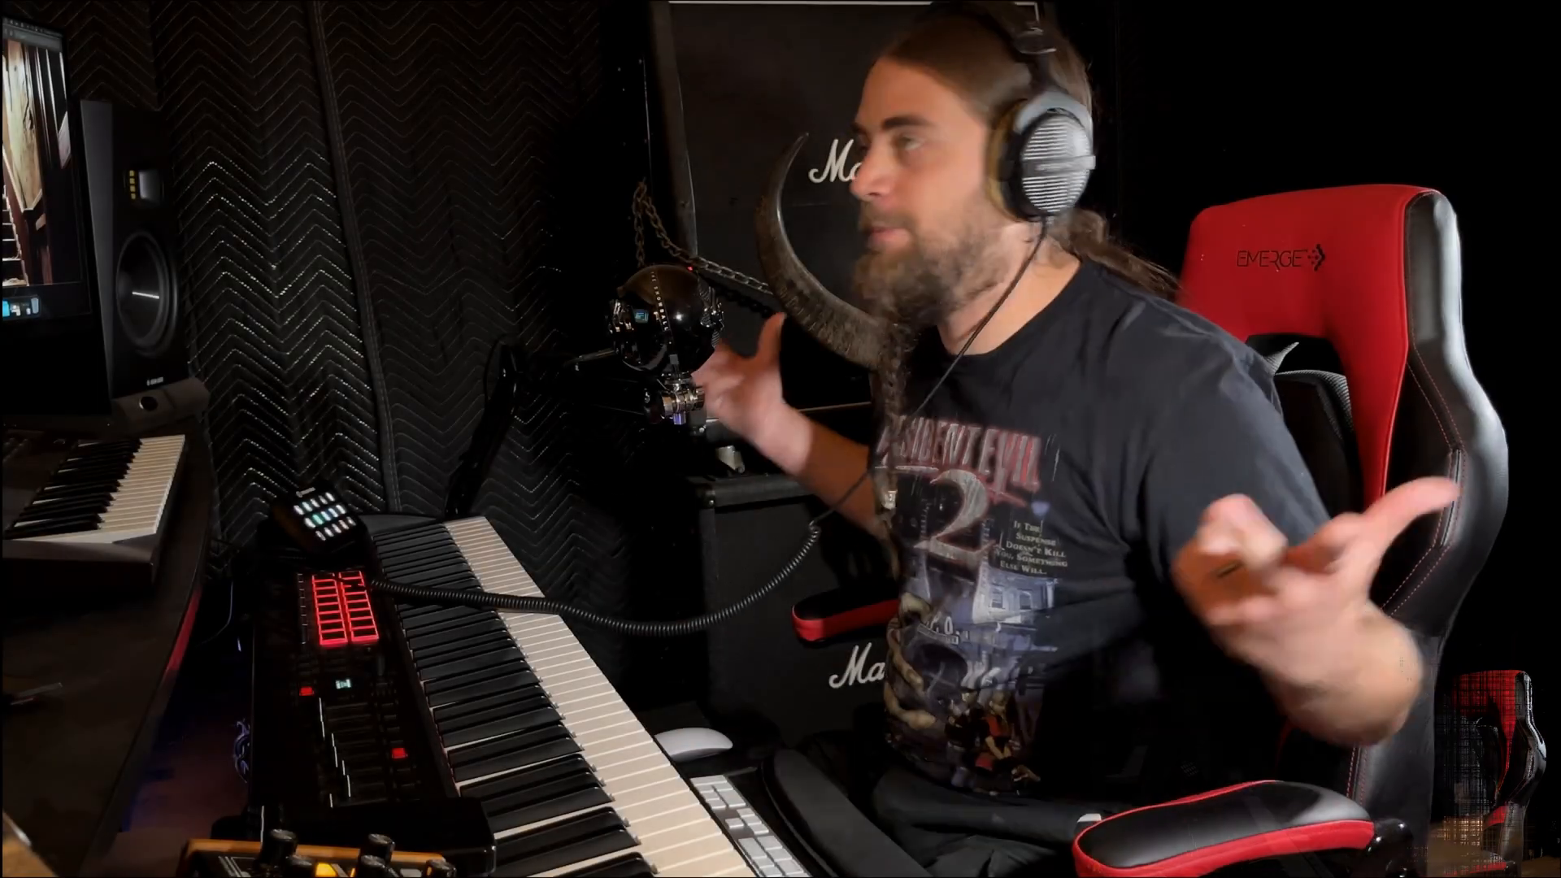